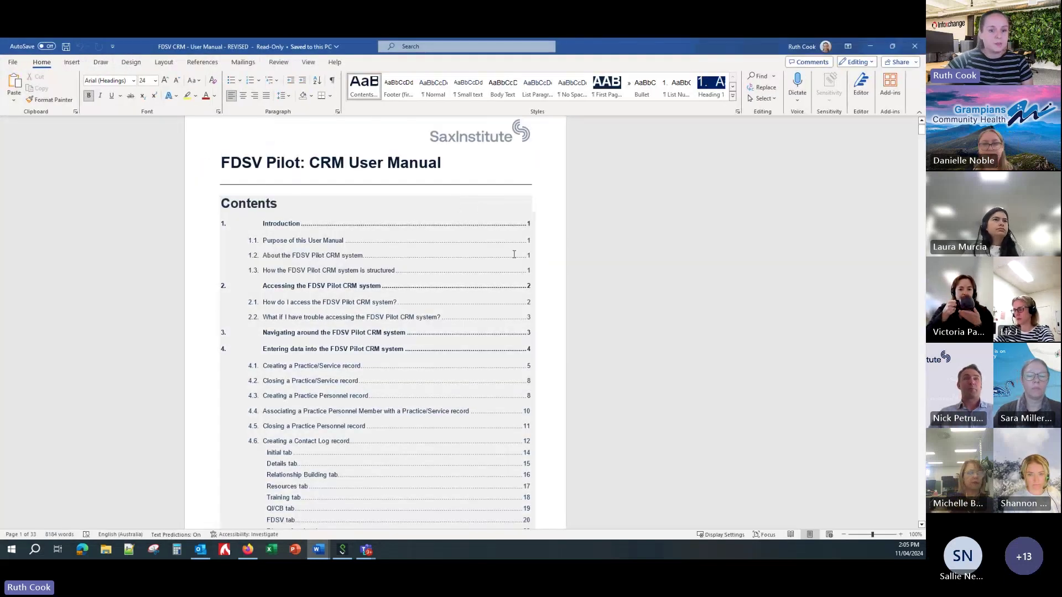
- Scroll the user manual past Contents and Introduction to section 2, Accessing the FDSV Pilot CRM system
scroll(576, 296, "down", 5)
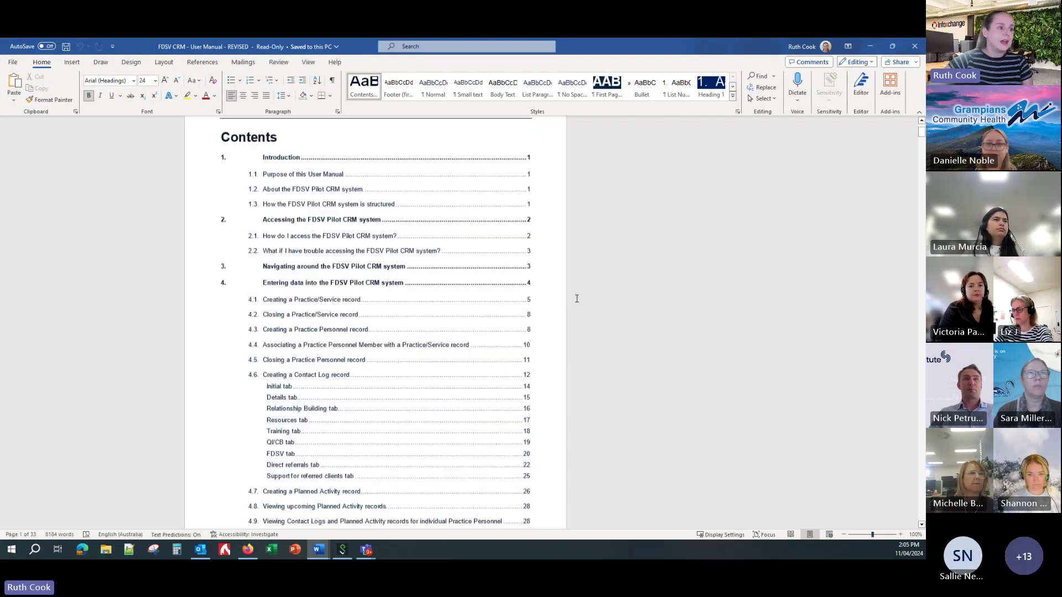
scroll(582, 303, "down", 10)
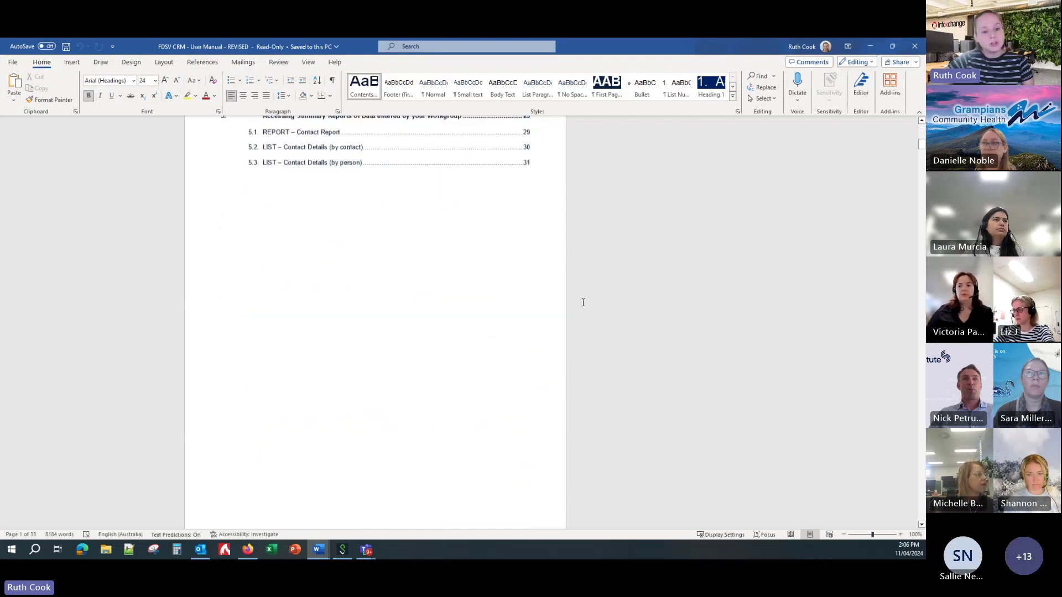
scroll(583, 302, "down", 10)
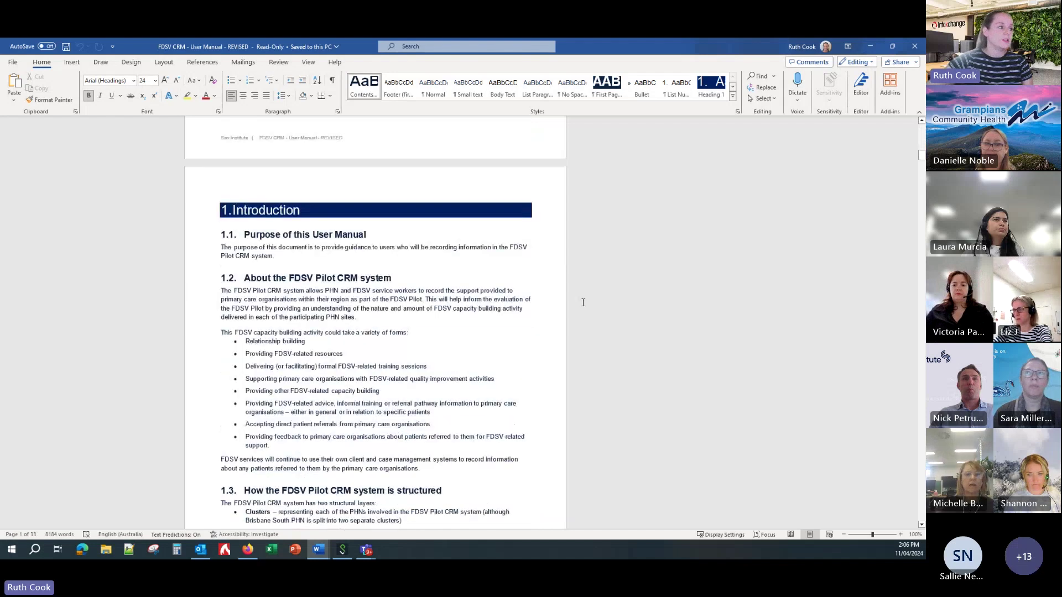
scroll(595, 306, "down", 2)
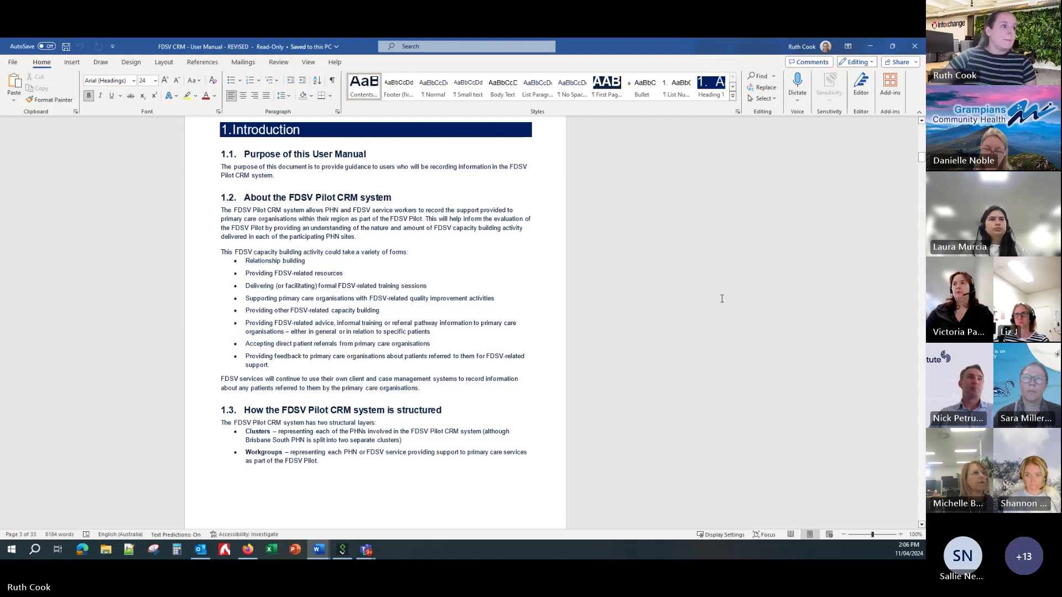
scroll(730, 293, "down", 5)
scroll(725, 294, "down", 1)
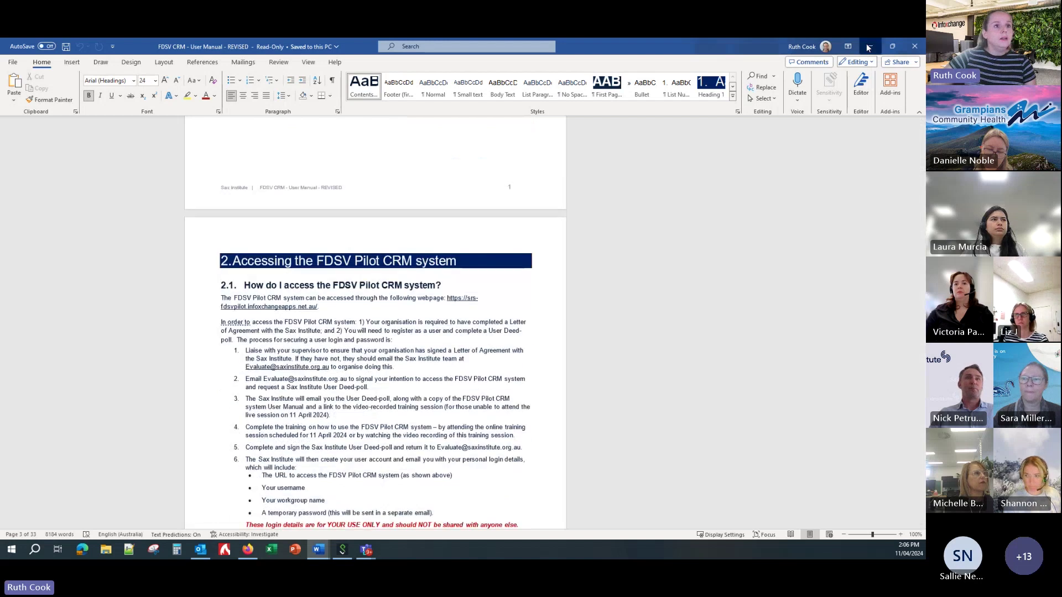
- Minimise Word, check the SRS login page's web address in Firefox, and focus the Username field
left_click(868, 48)
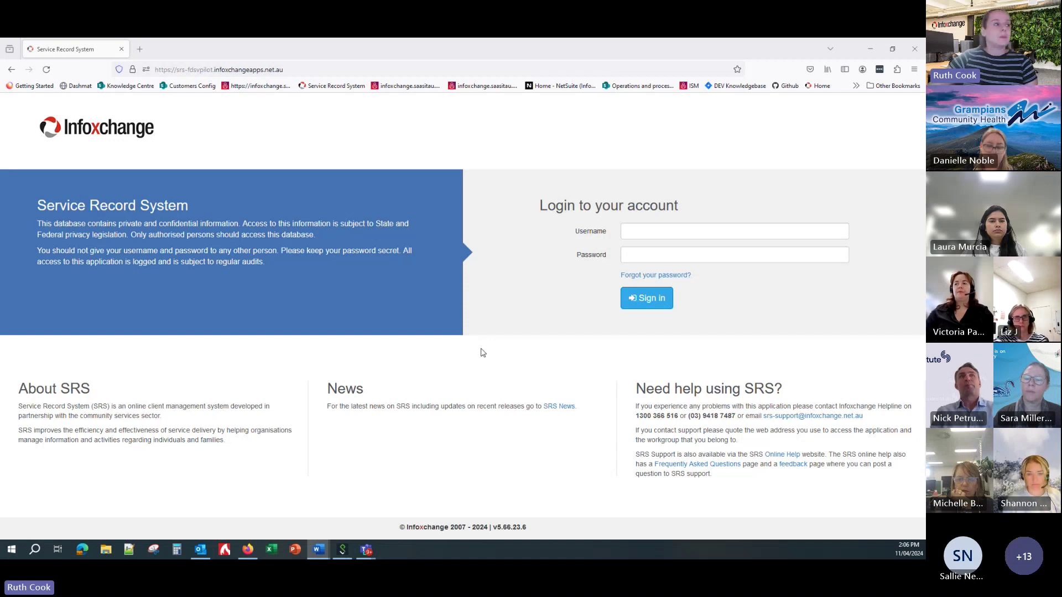
left_click(291, 67)
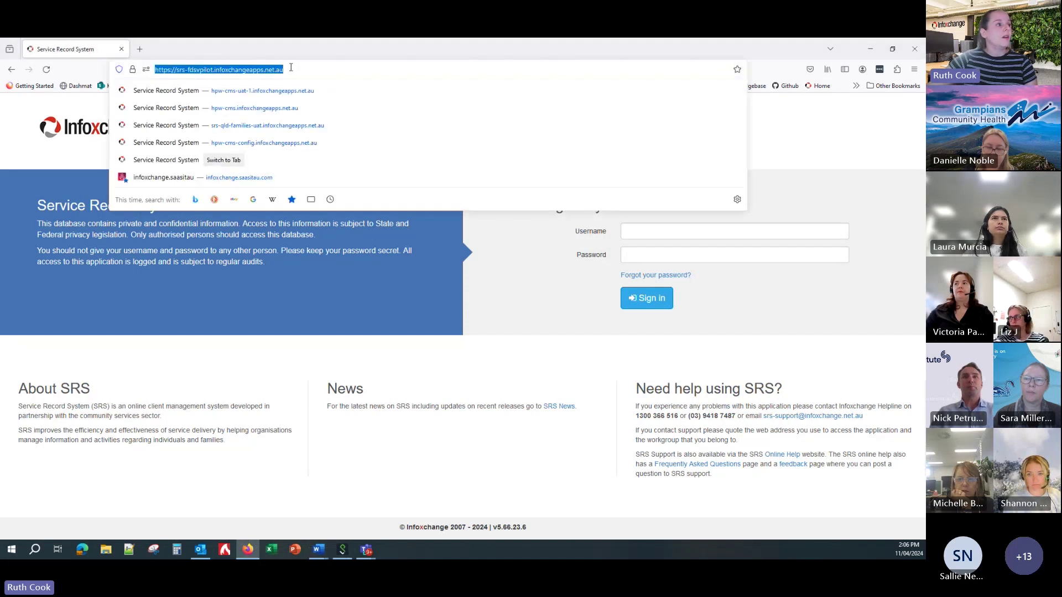
left_click(500, 249)
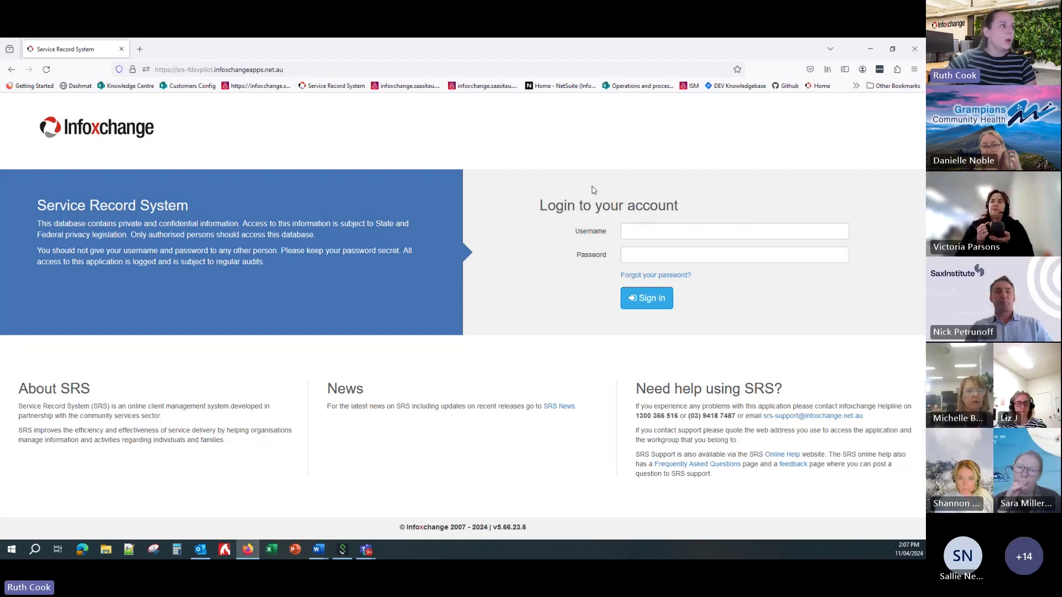
left_click(643, 231)
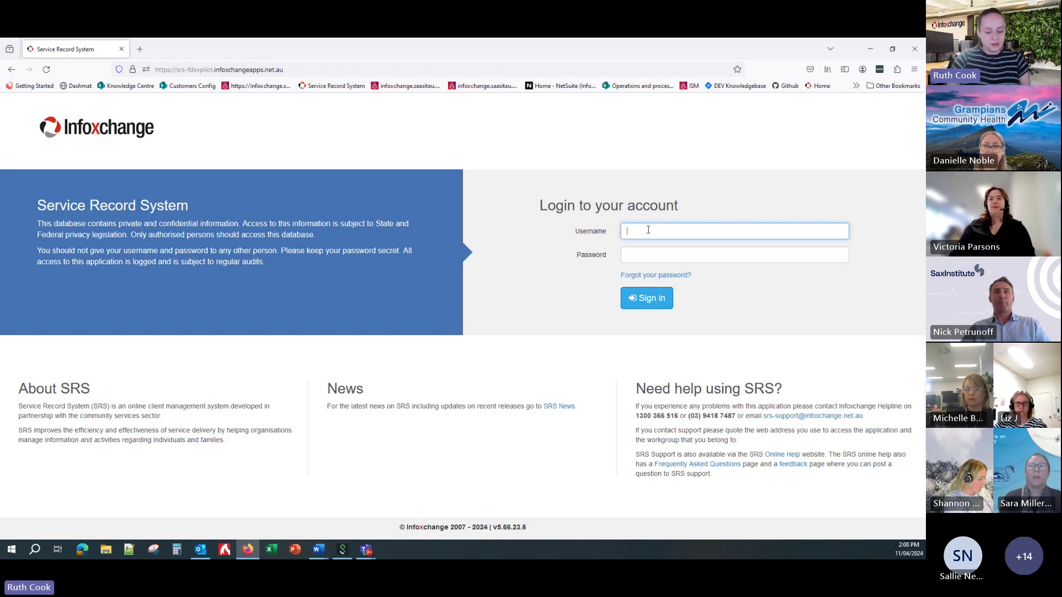
- Sign in with the username and password, then submit the emailed 6-digit verification code
type("Ruth")
left_click(627, 255)
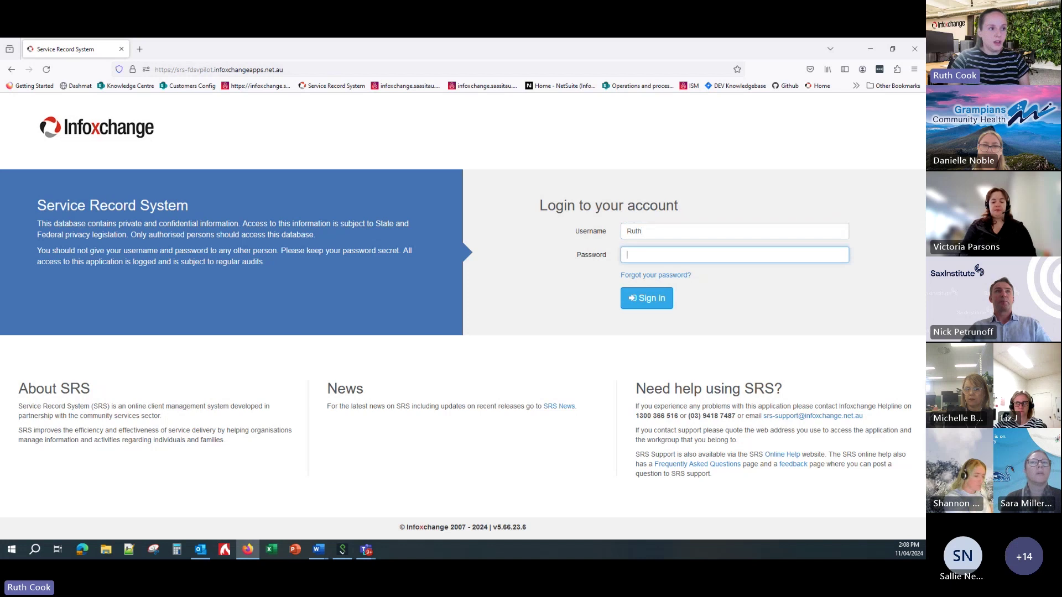
type("••••")
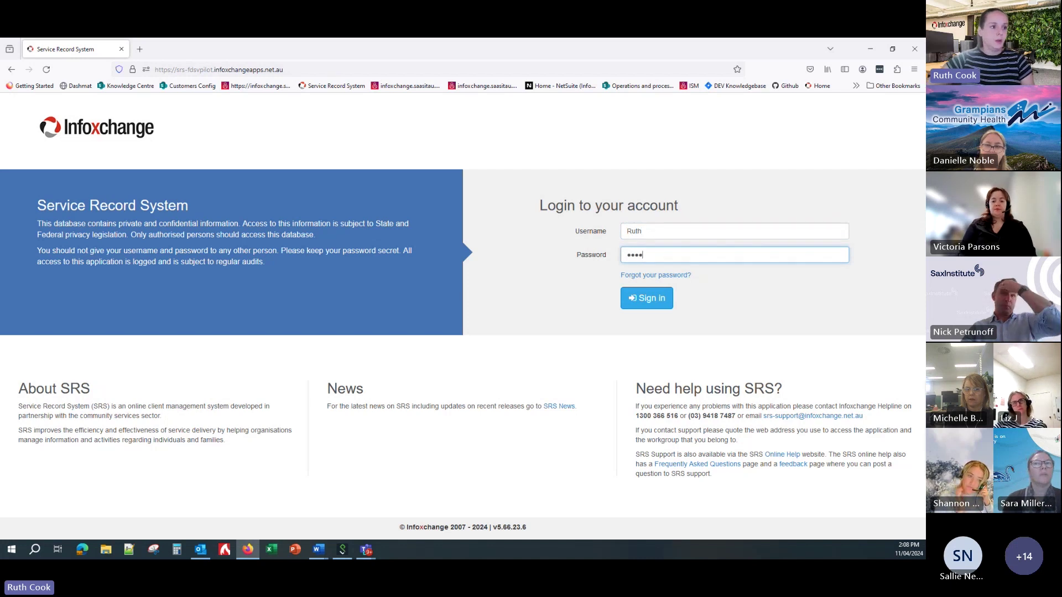
key("BackSpace")
key("BackSpace")
key("BackSpace")
key("BackSpace")
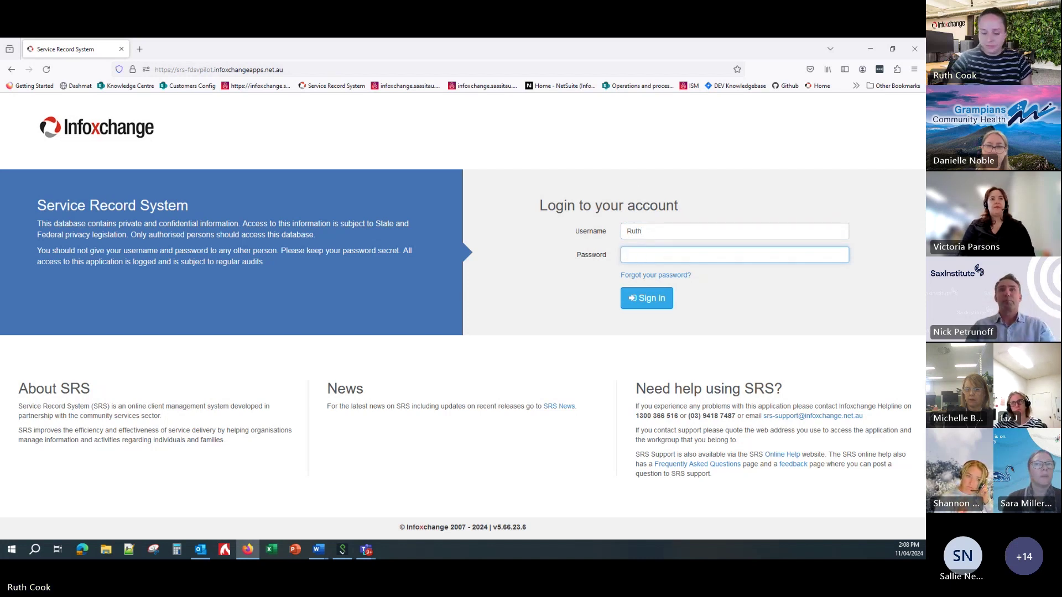
type("••••••••")
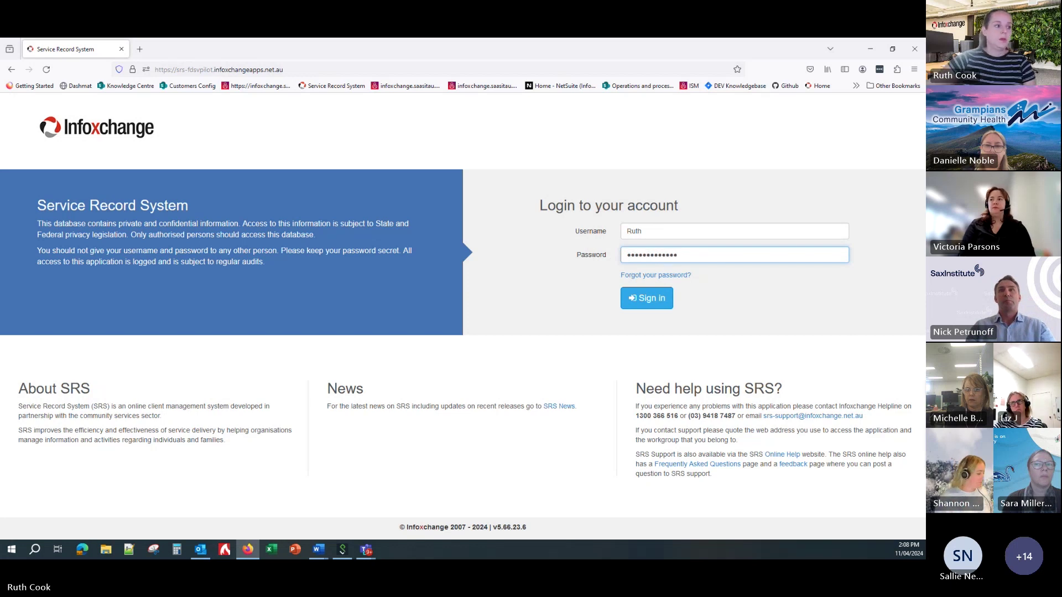
left_click(652, 301)
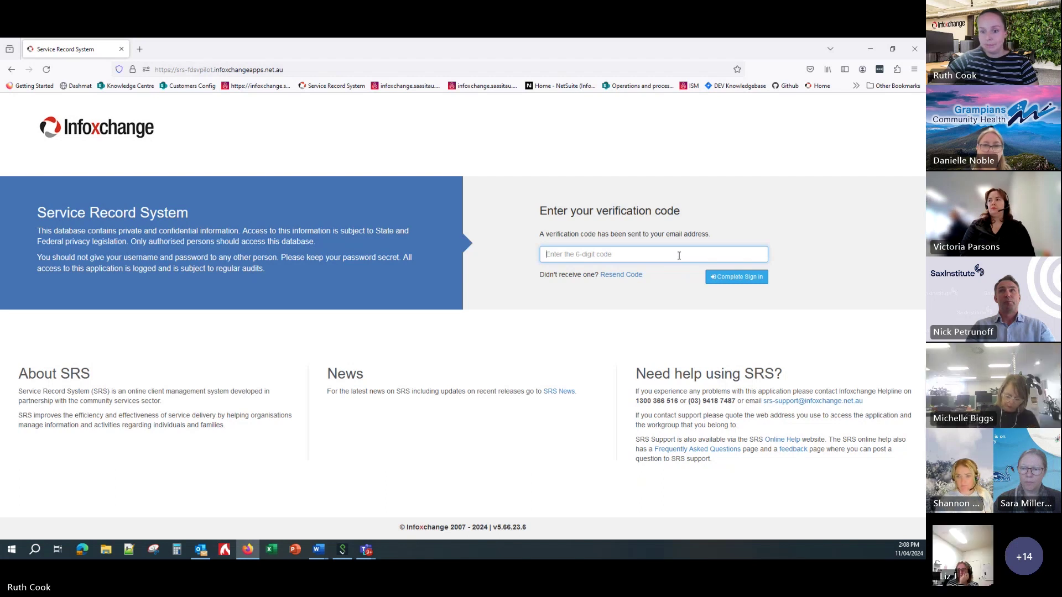
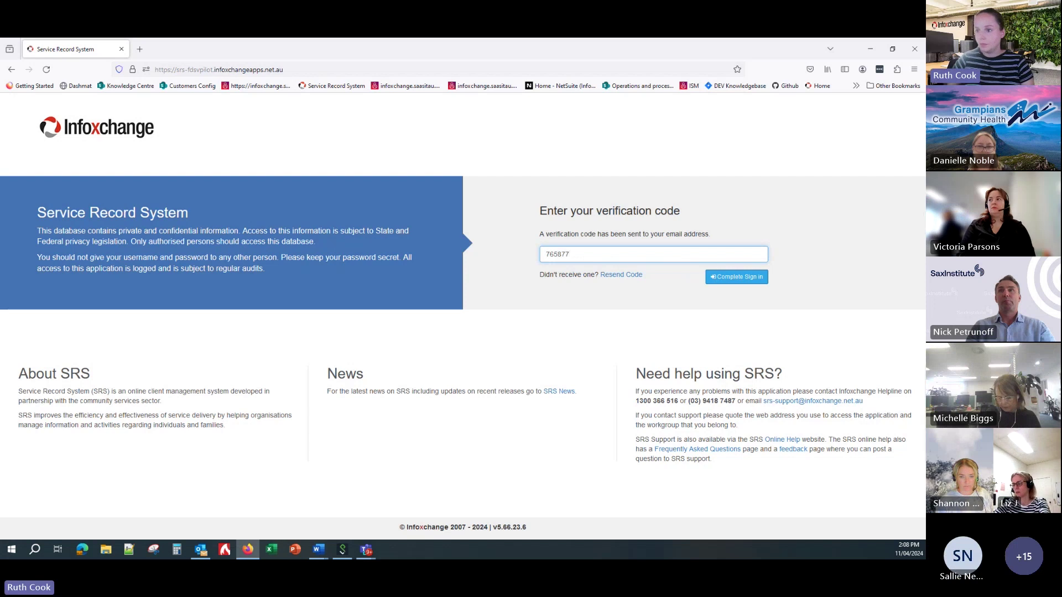
key("Return")
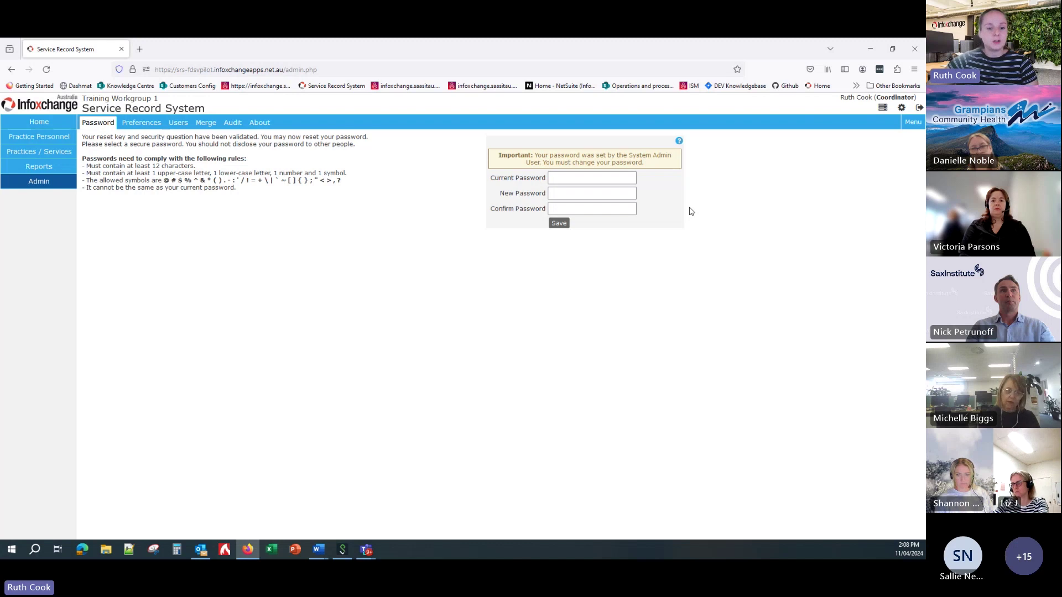
- Enter the current password and attempt to save the password change, which fails
left_click(612, 179)
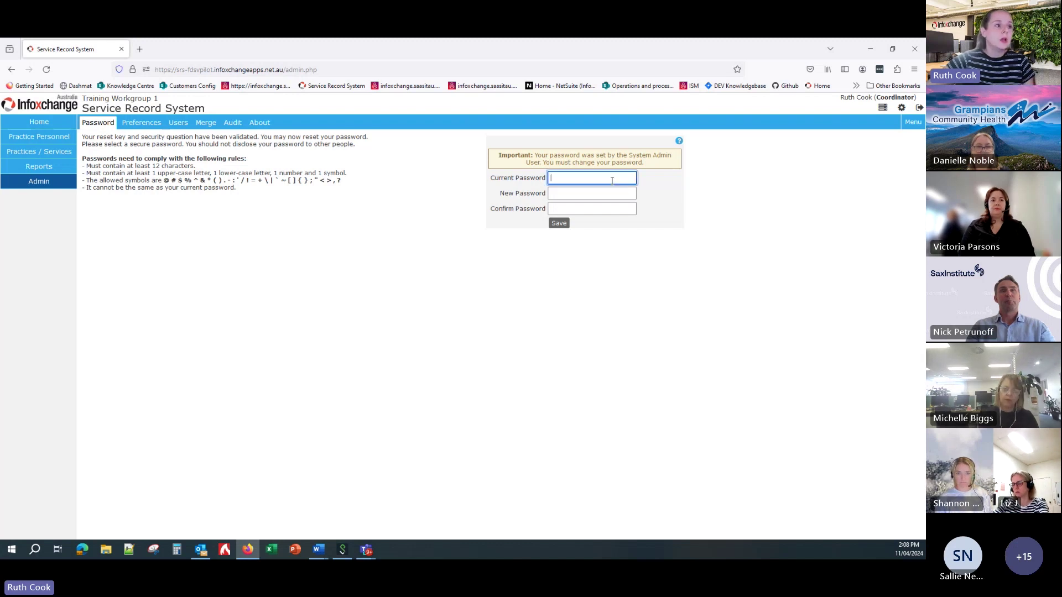
type("****")
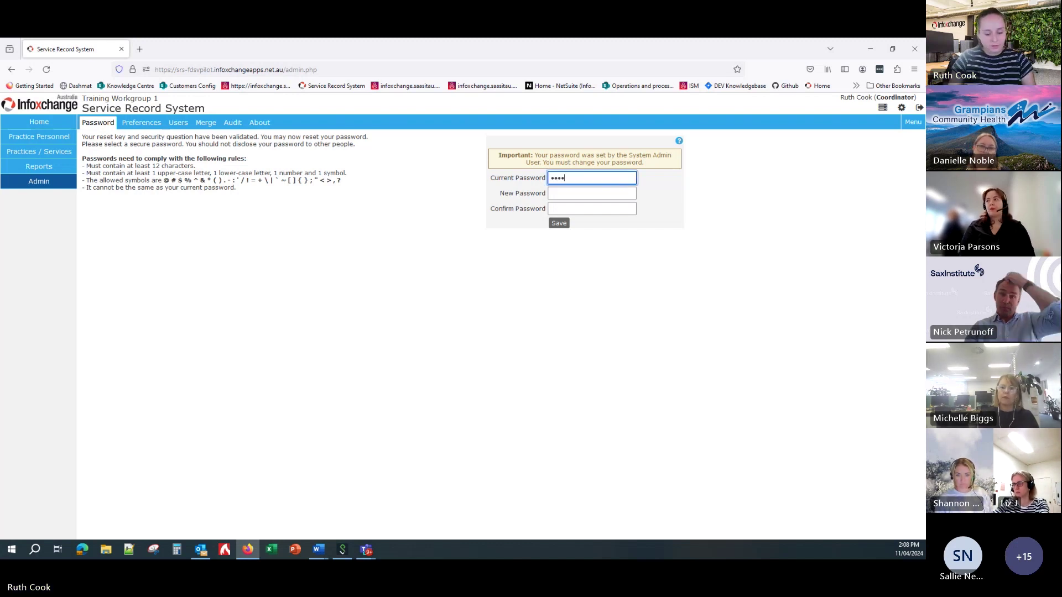
type("*********")
key("Tab")
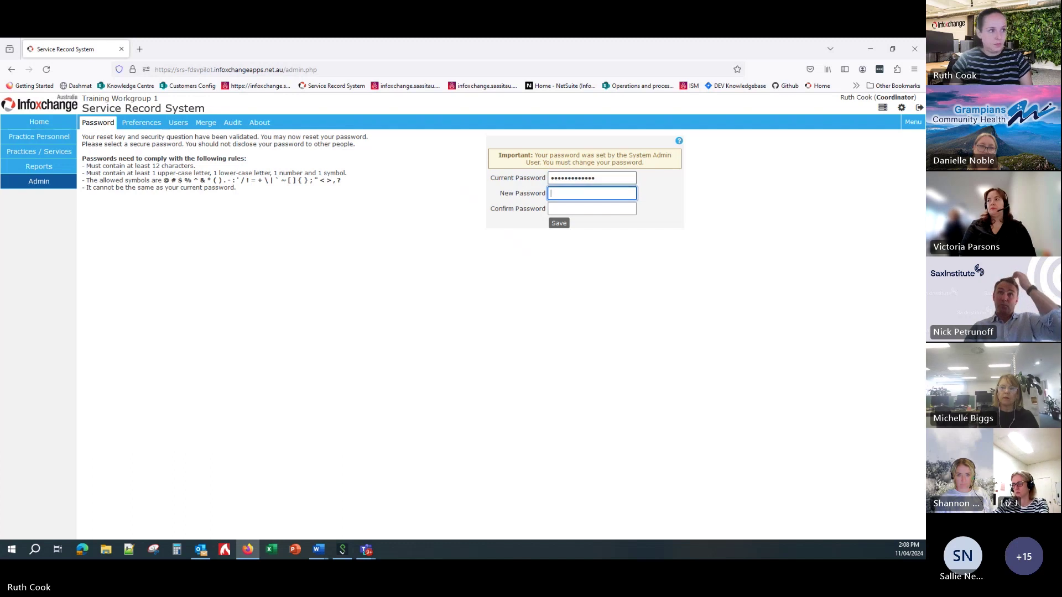
type("****")
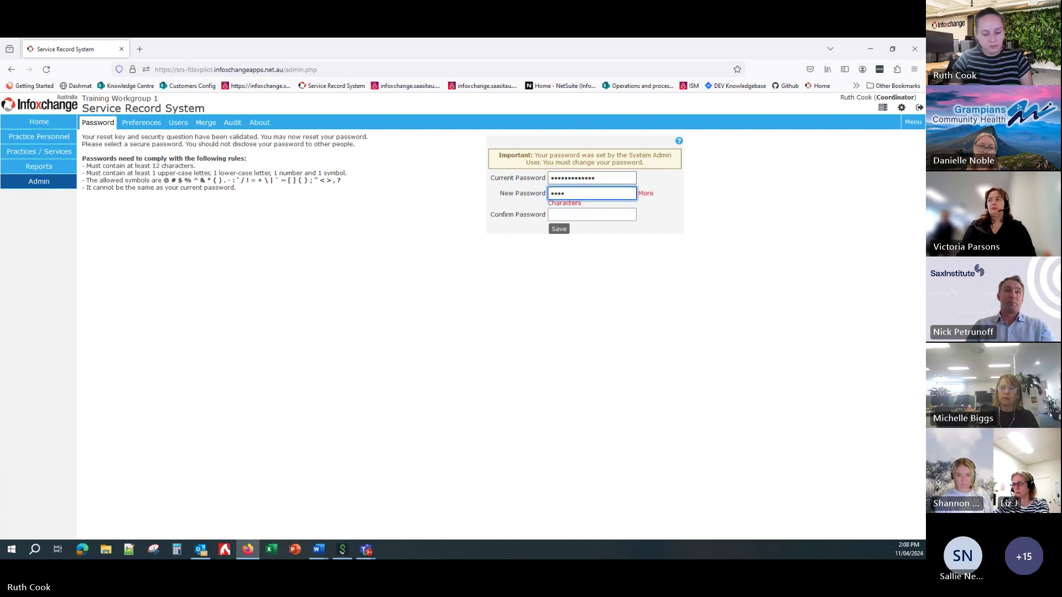
type("****")
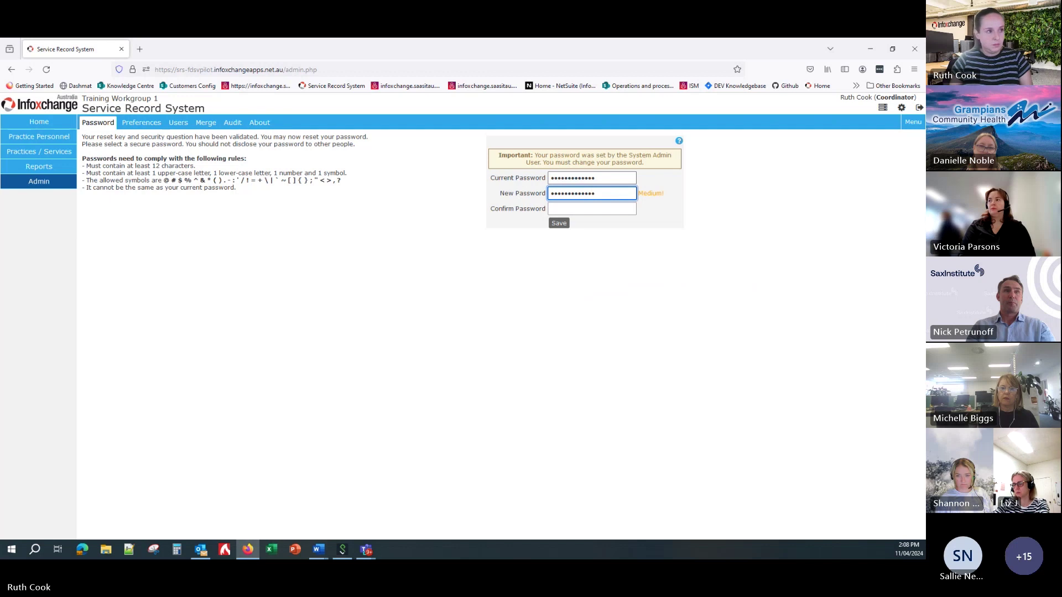
key("Tab")
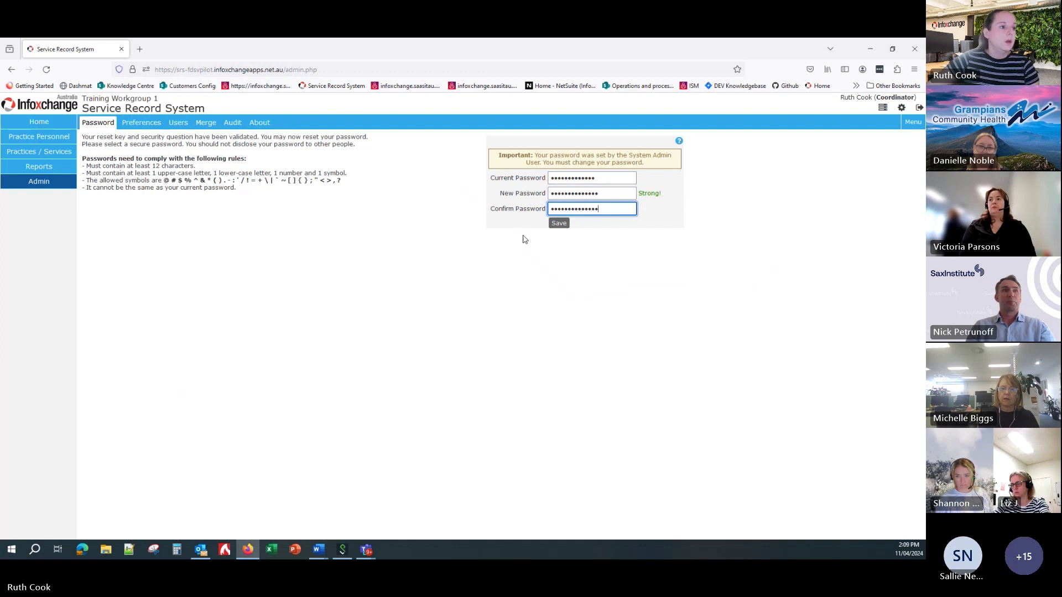
left_click(558, 224)
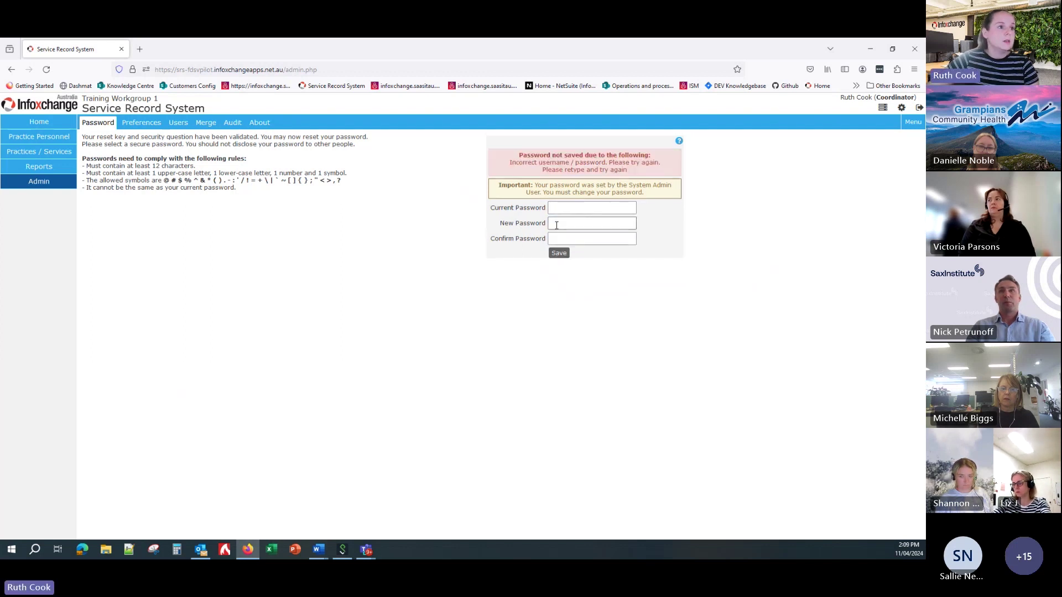
- Re-enter the current password, new password and confirmation, and save successfully
left_click(572, 209)
type("••••")
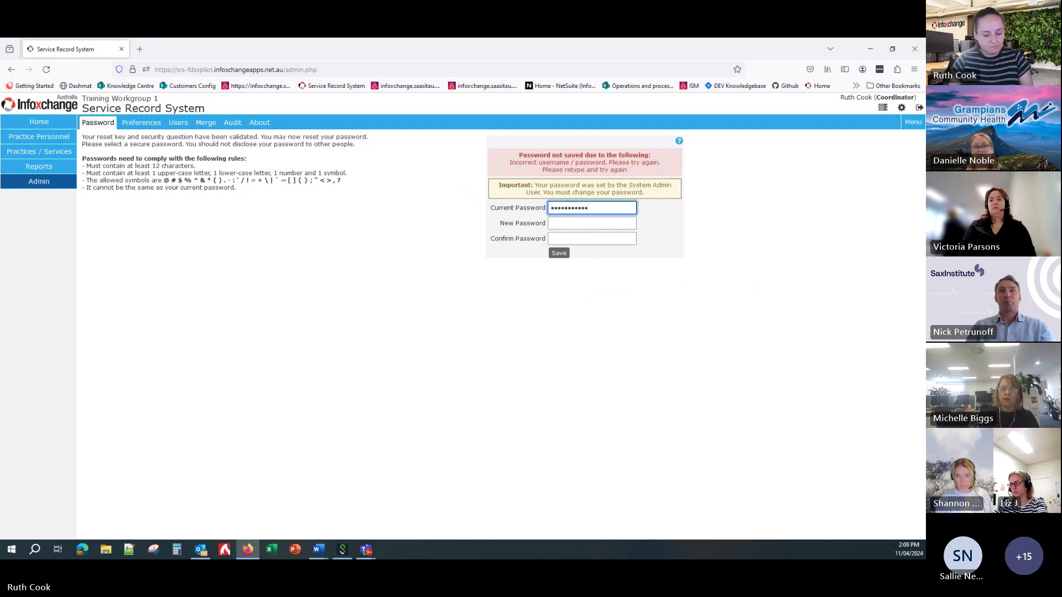
type("•")
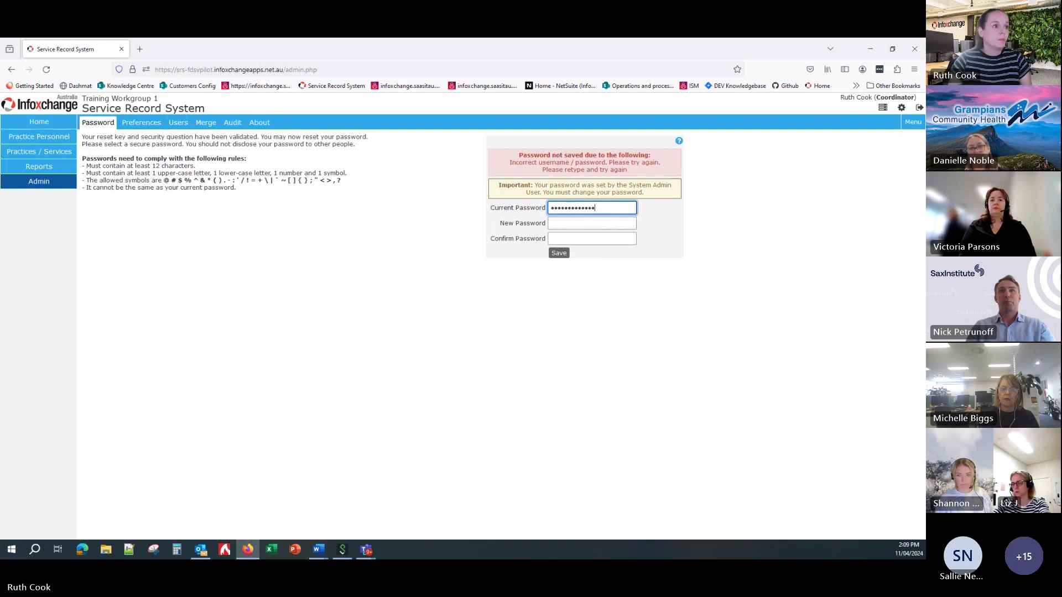
left_click(592, 223)
type("•")
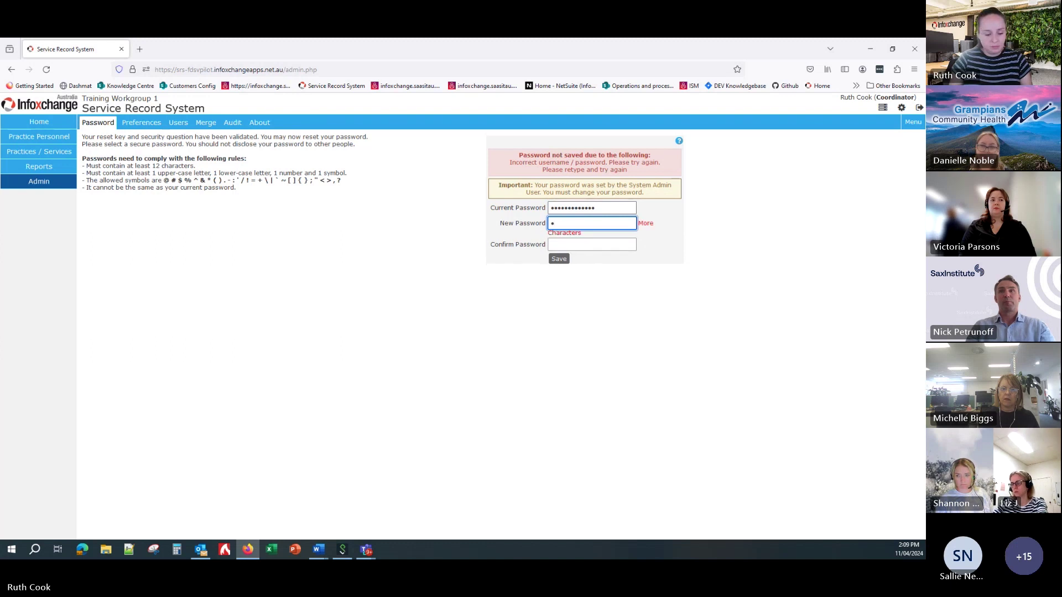
type("••••••••")
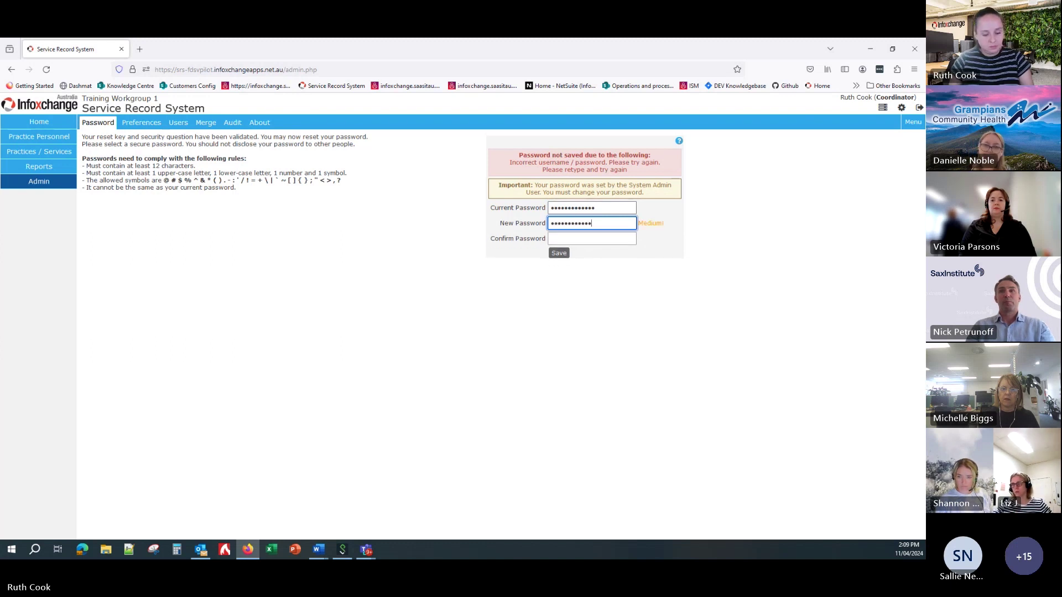
type("•••••")
key("Tab")
type("••••")
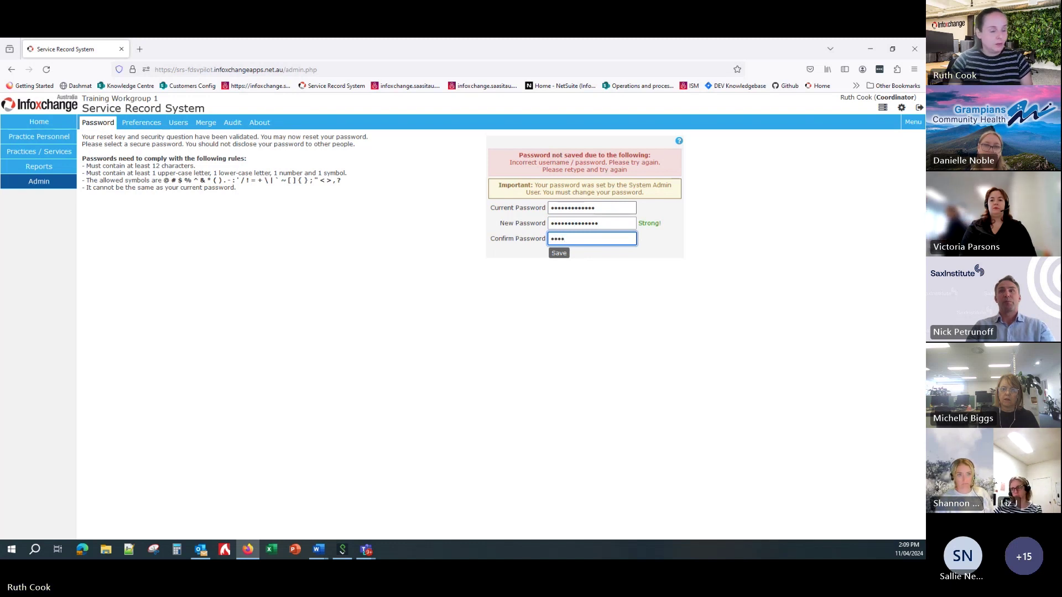
type("•••••")
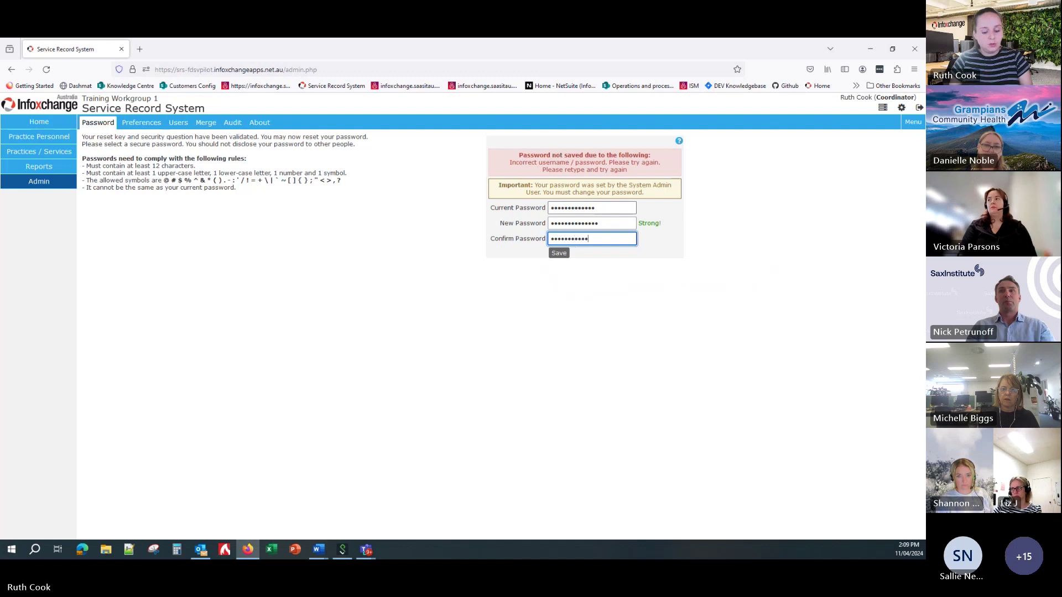
type("•••••")
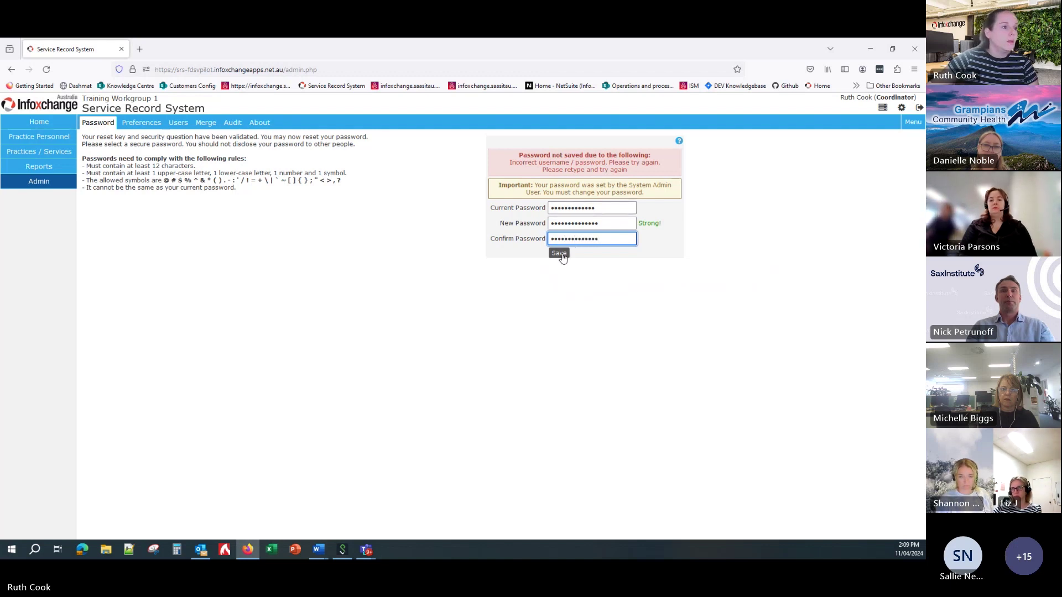
left_click(560, 253)
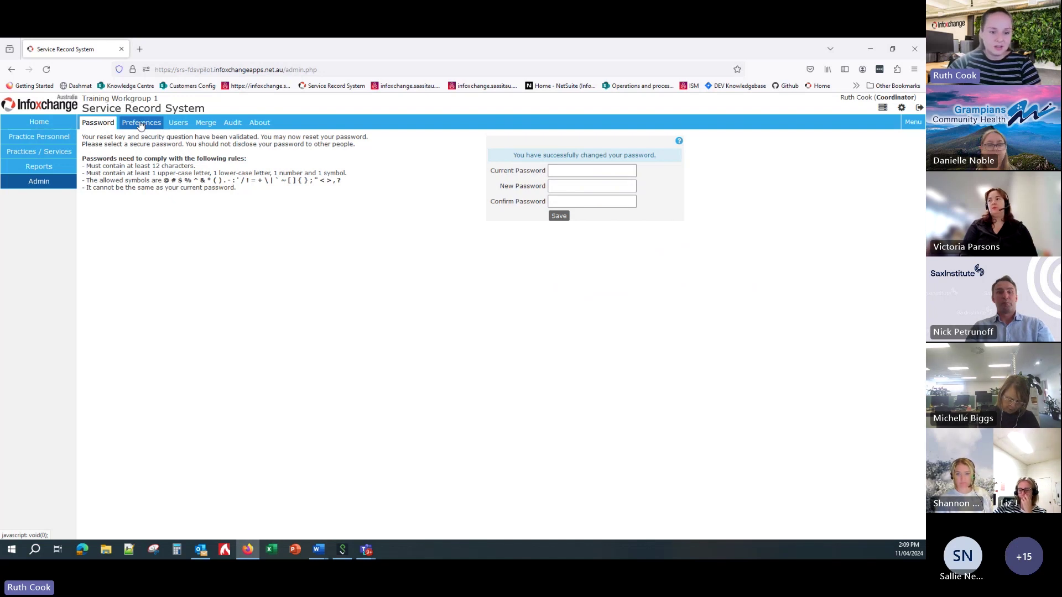
- Open Preferences, dismiss the update-your-details notice, and enter a response to the drivers-licence security question
left_click(141, 124)
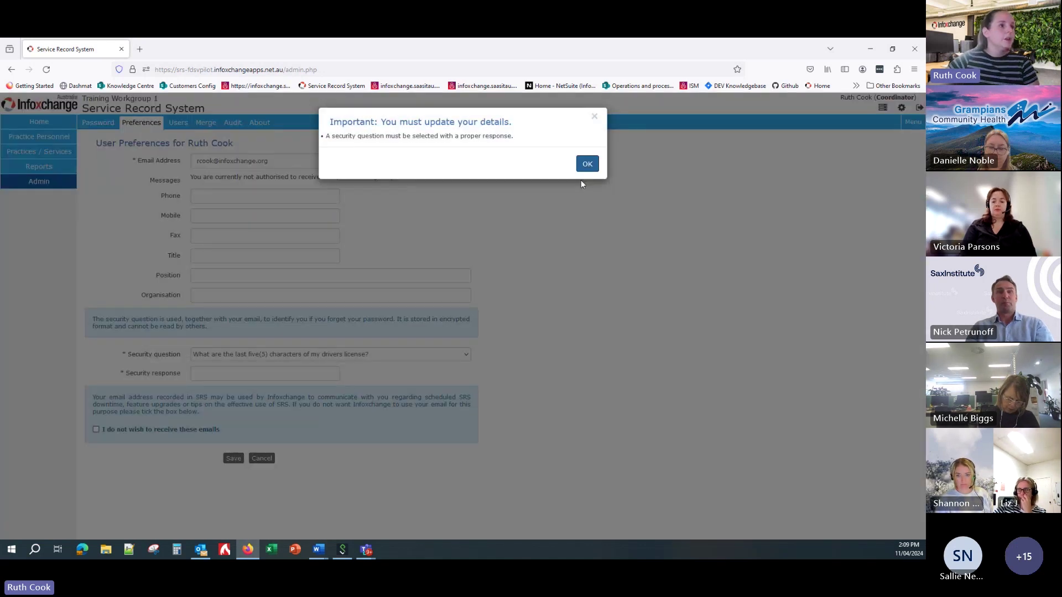
left_click(588, 163)
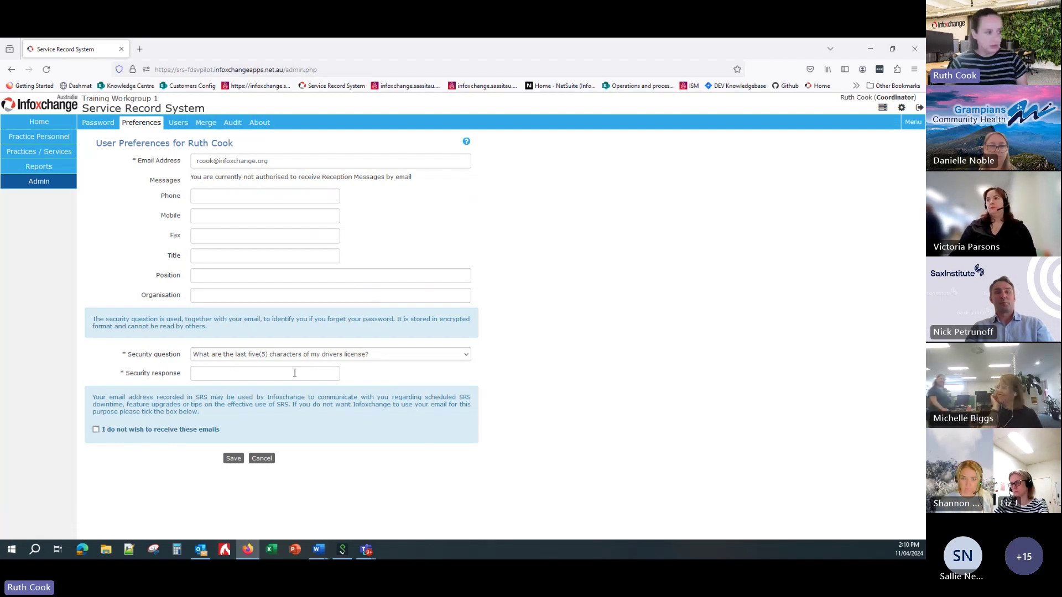
left_click(295, 373)
type("00000")
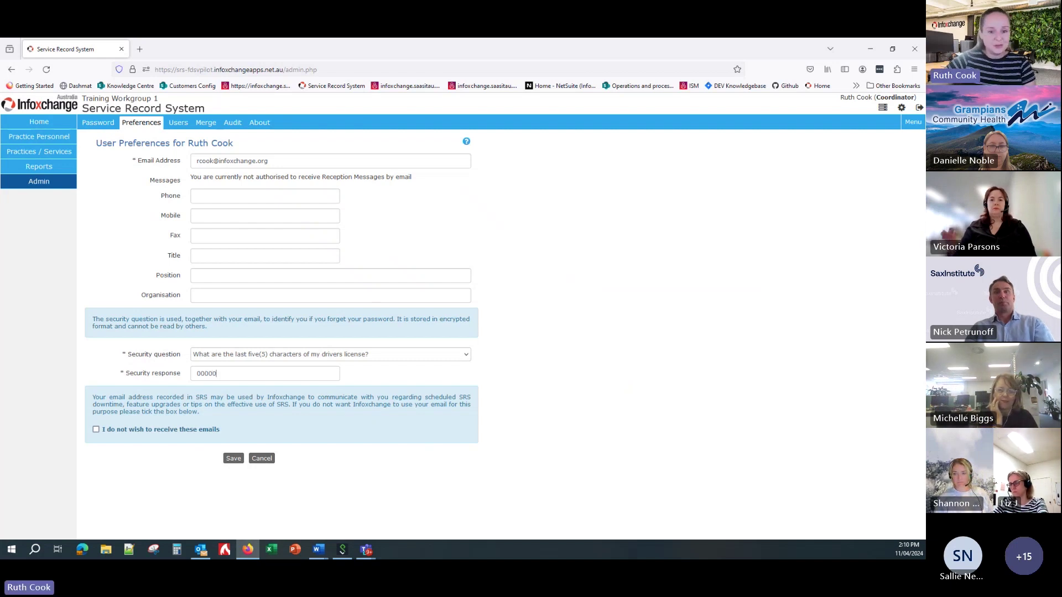
- Save the new security response, confirming the change with the current password
left_click(235, 459)
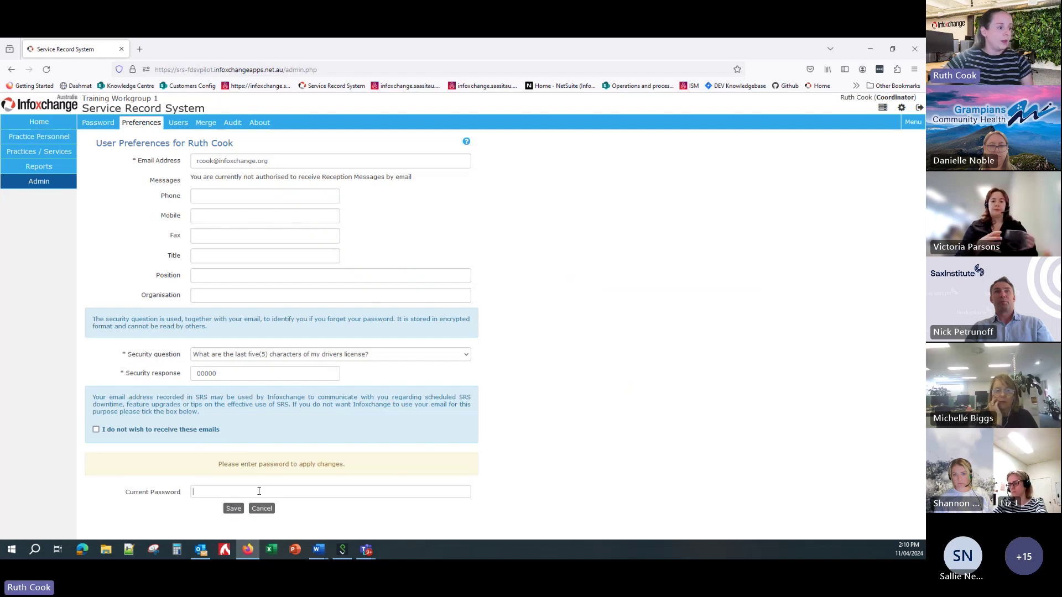
type("••••")
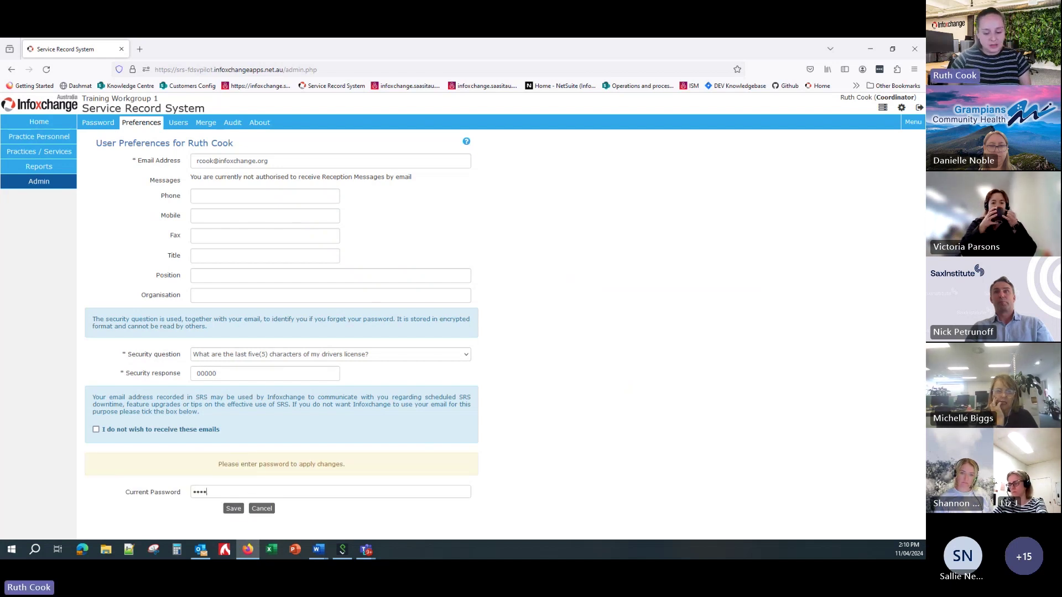
type("••••••••••")
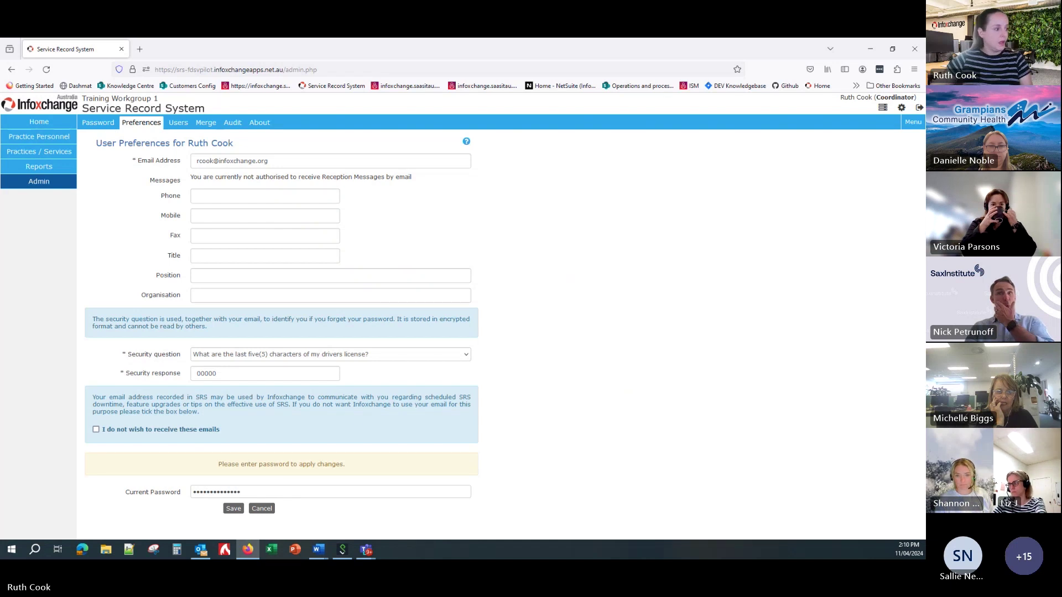
left_click(233, 507)
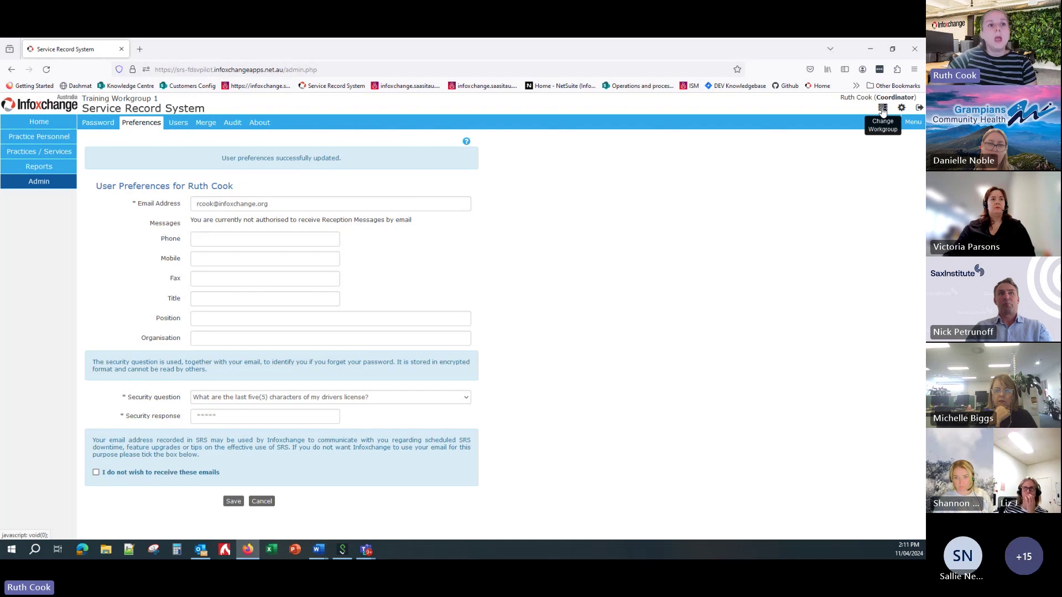
- Check the workgroup list, staying in Training Workgroup 1, and return to the Word user manual
left_click(883, 110)
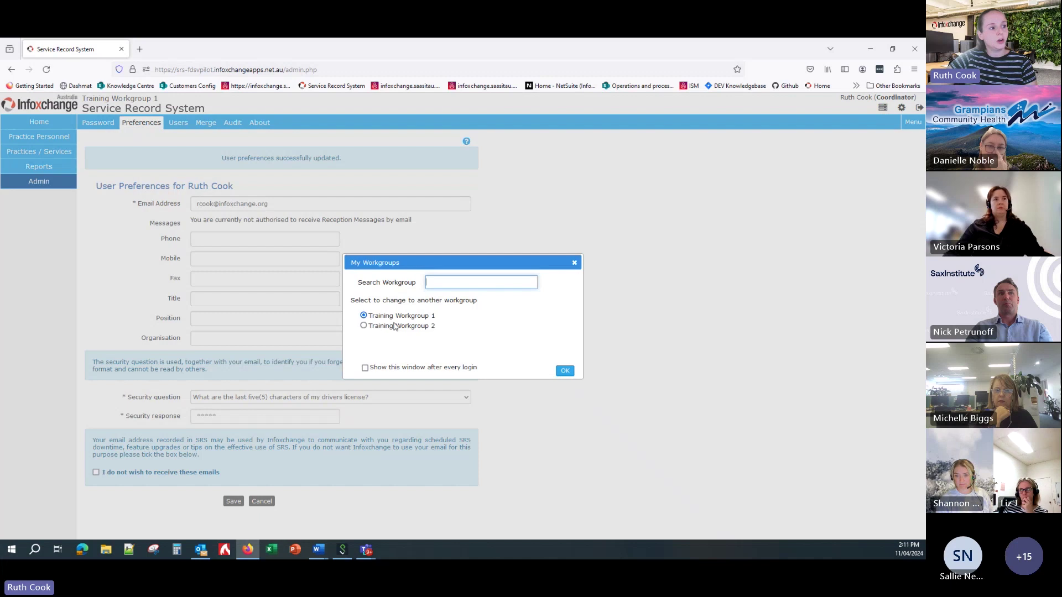
left_click(575, 264)
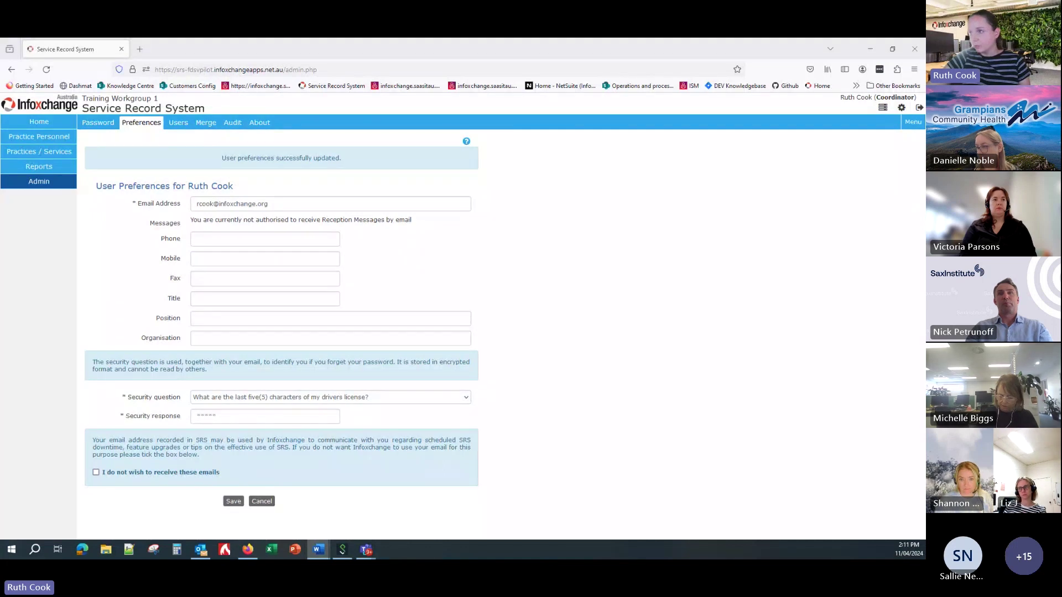
left_click(318, 549)
scroll(610, 270, "down", 15)
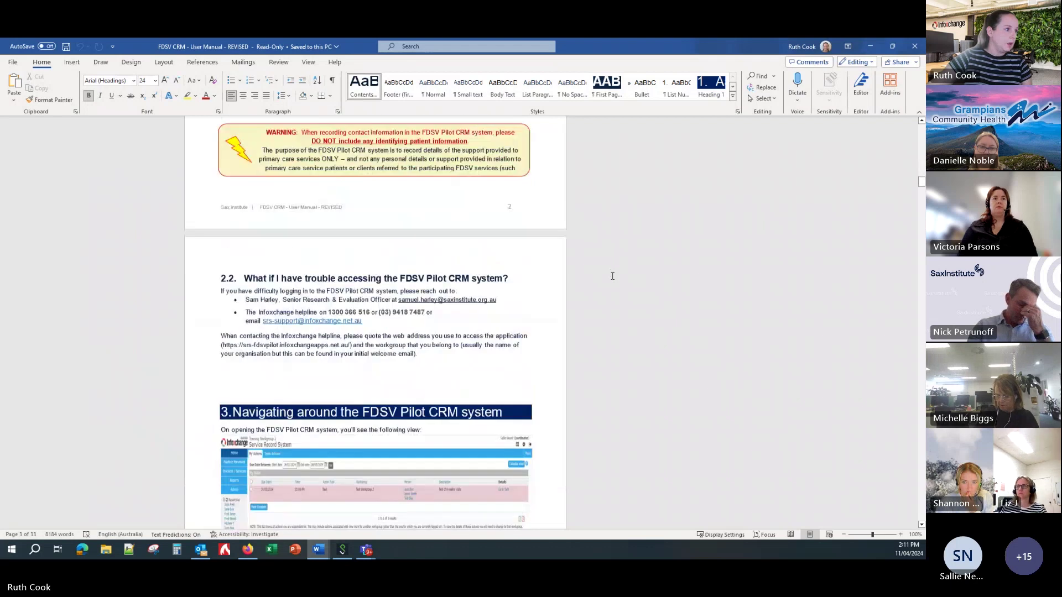
- Review the manual's access and navigation sections, then return to the Service Record System preferences page
scroll(611, 275, "up", 7)
scroll(611, 274, "up", 12)
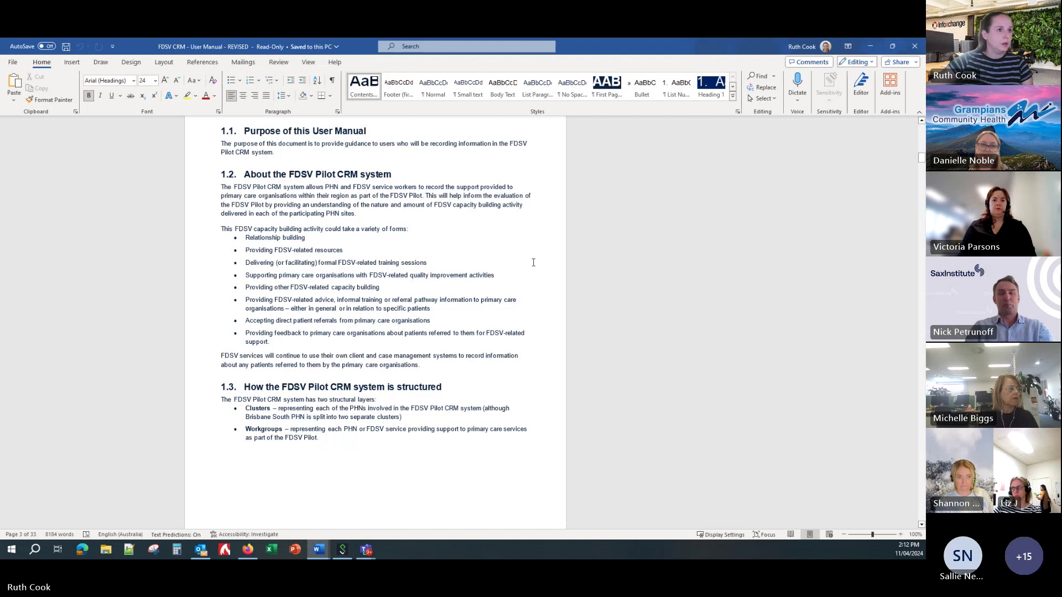
scroll(437, 227, "down", 6)
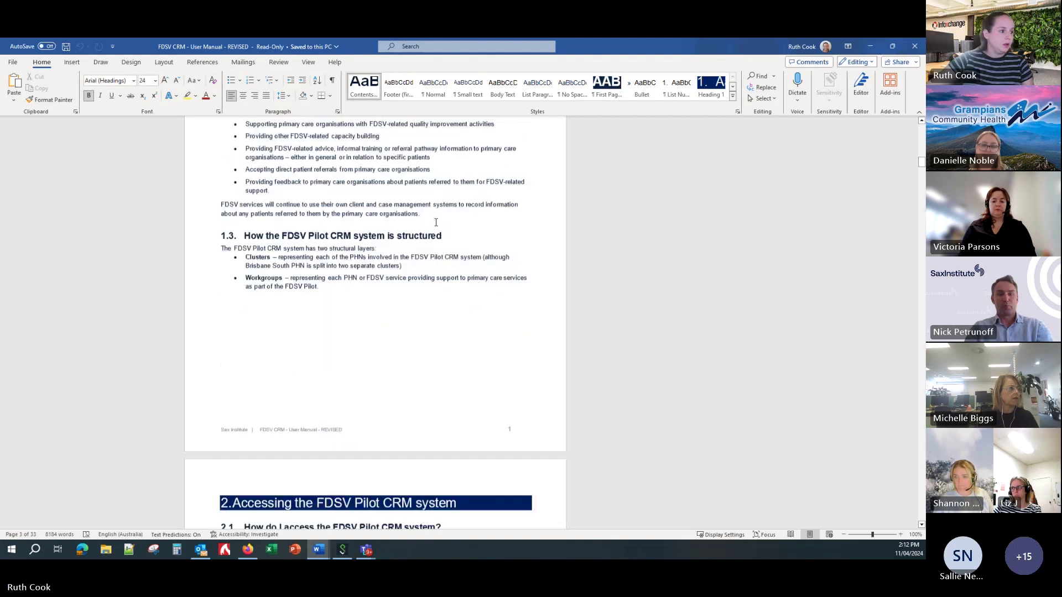
scroll(438, 225, "down", 15)
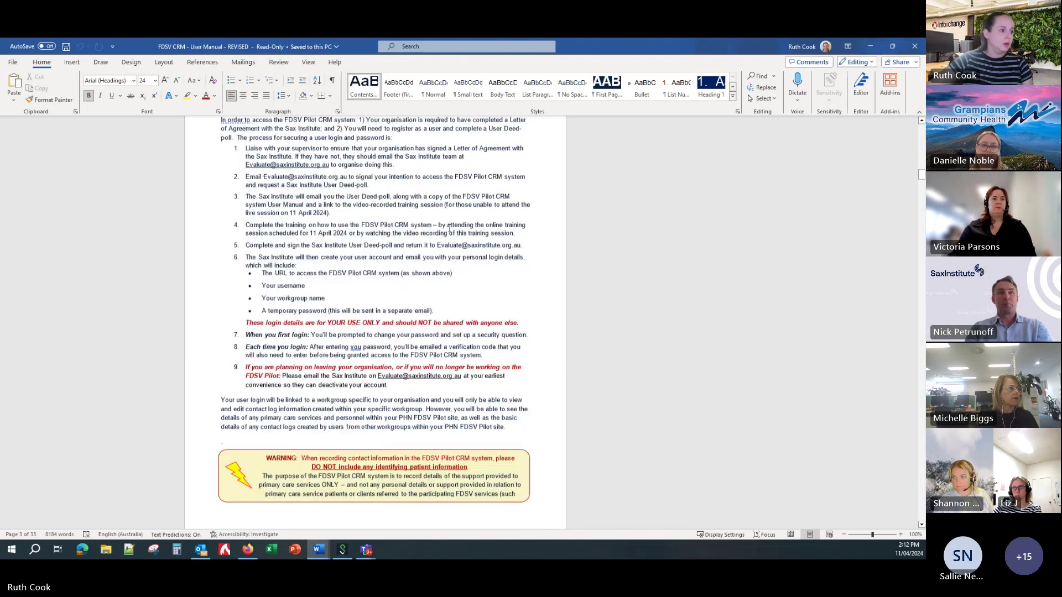
scroll(464, 237, "down", 1)
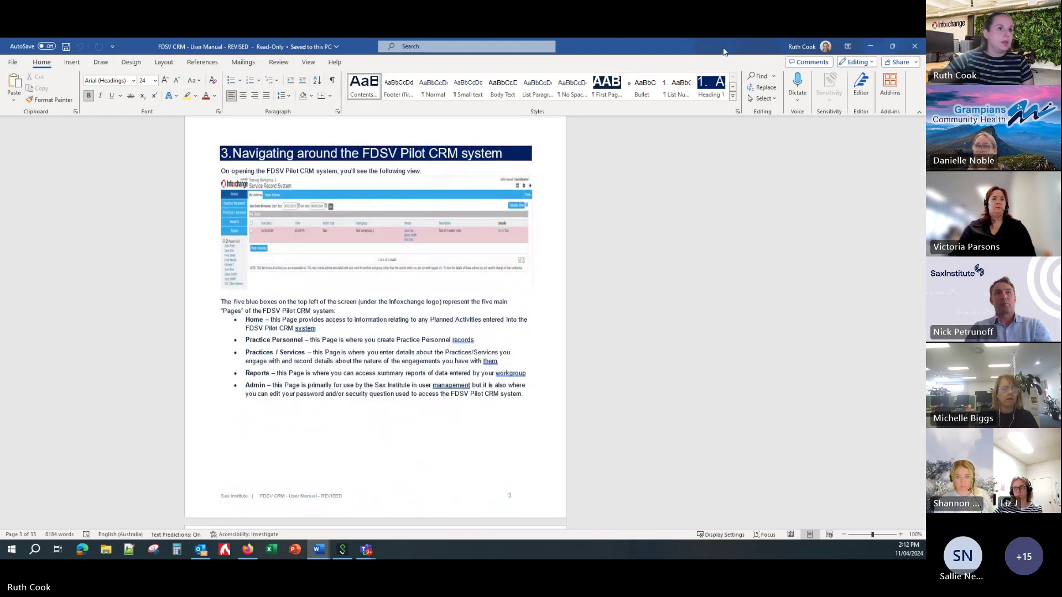
key("alt+Tab")
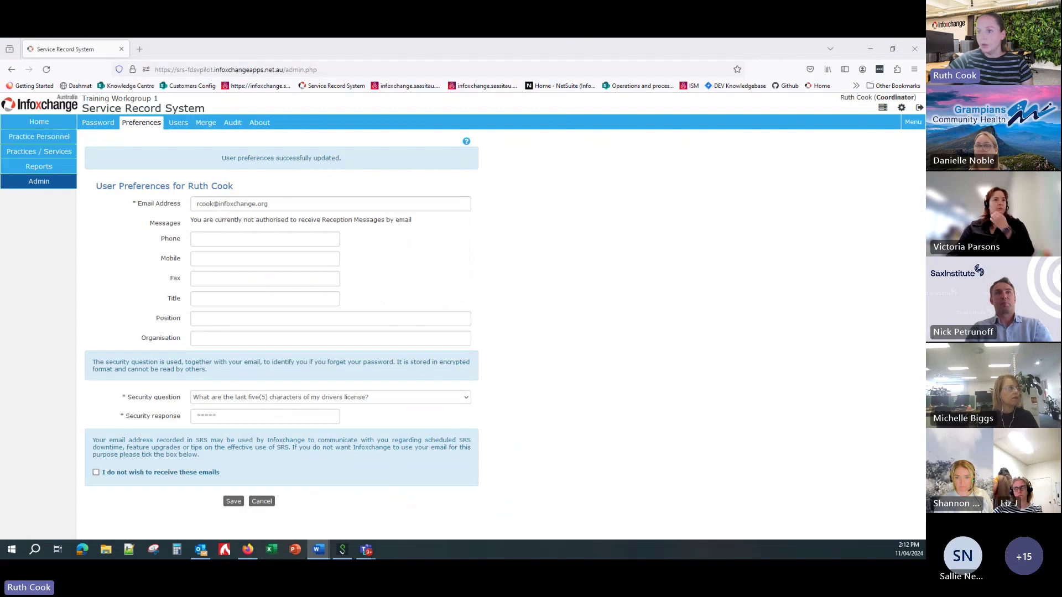
- Go to the Home page showing My Actions with no tasks due, then switch to Word
left_click(48, 122)
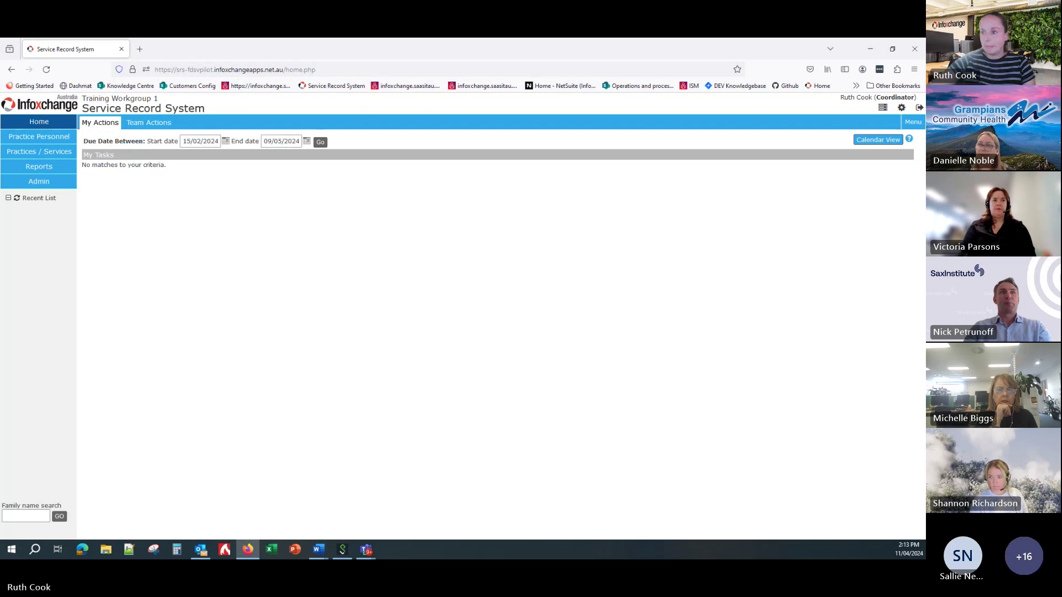
key("alt+Tab")
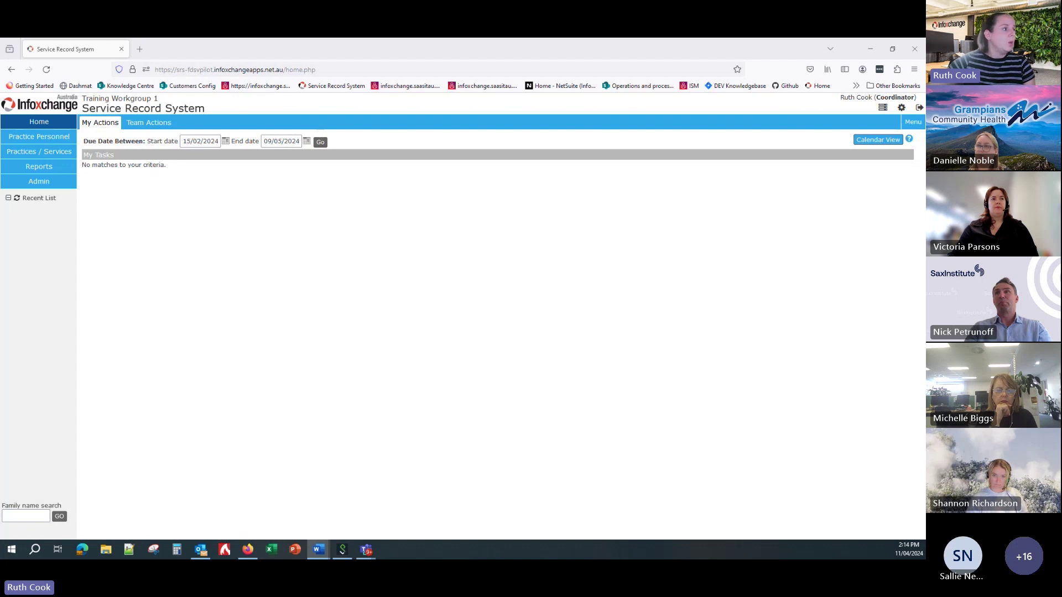
- Open the Practices / Services list of 18 practices, show its filters, and focus the name filter
left_click(51, 158)
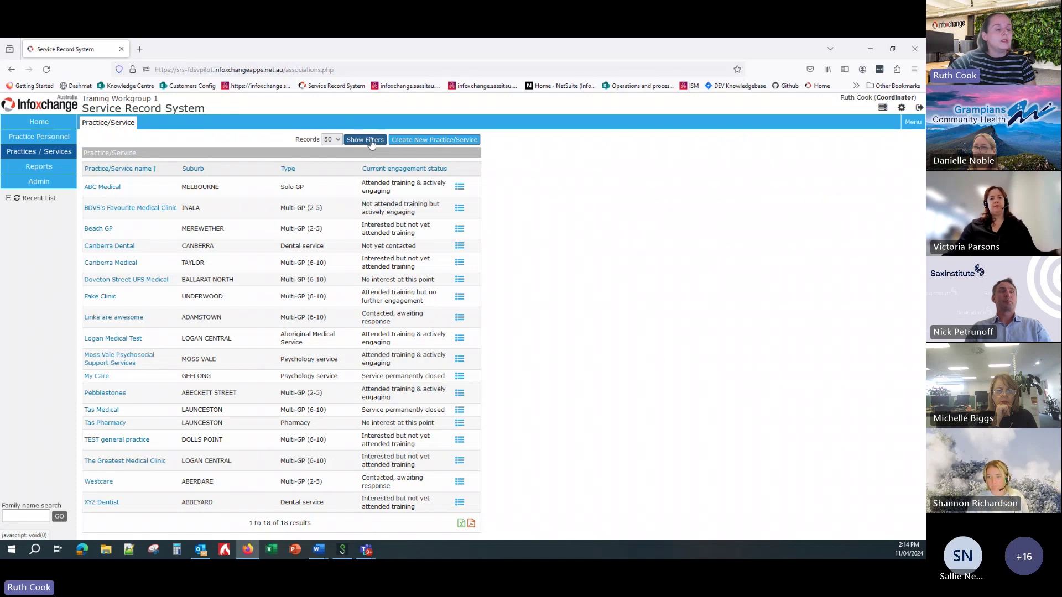
left_click(370, 143)
scroll(556, 332, "down", 1)
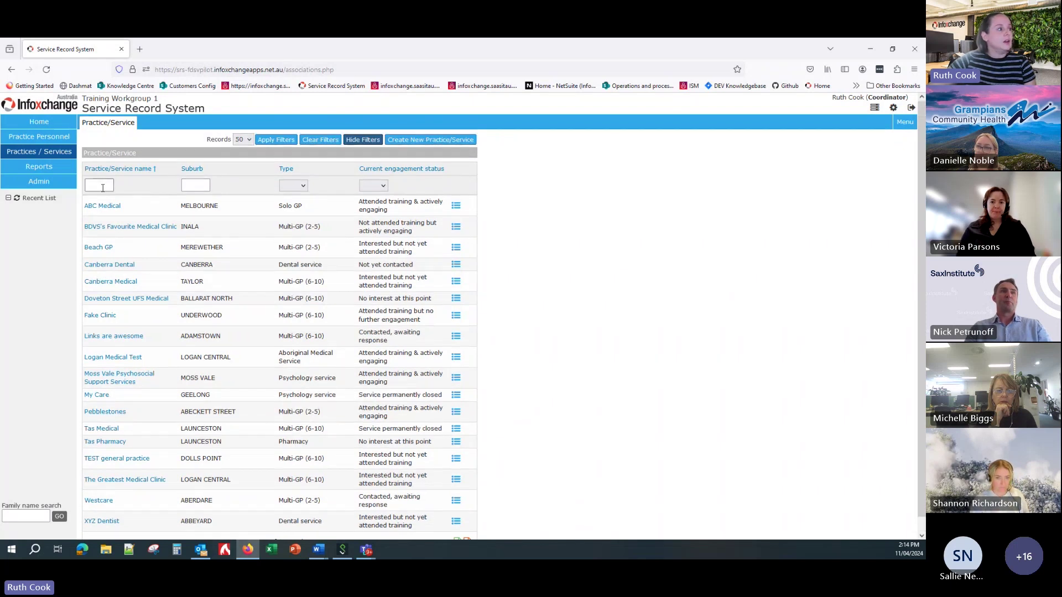
left_click(102, 186)
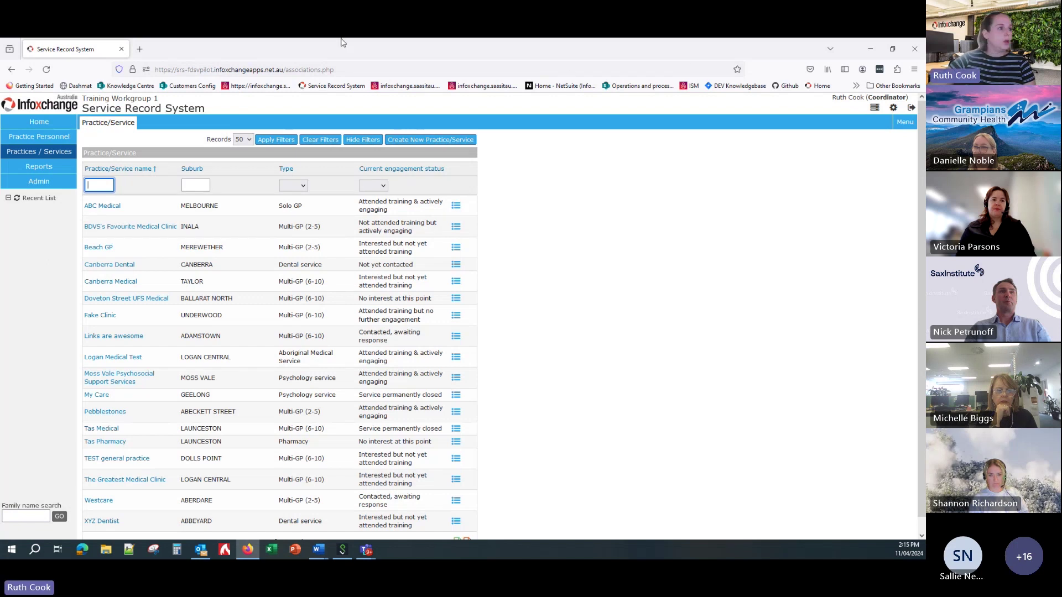
- Start a new practice record and dismiss the missing-fields warning shown after an empty save
left_click(452, 141)
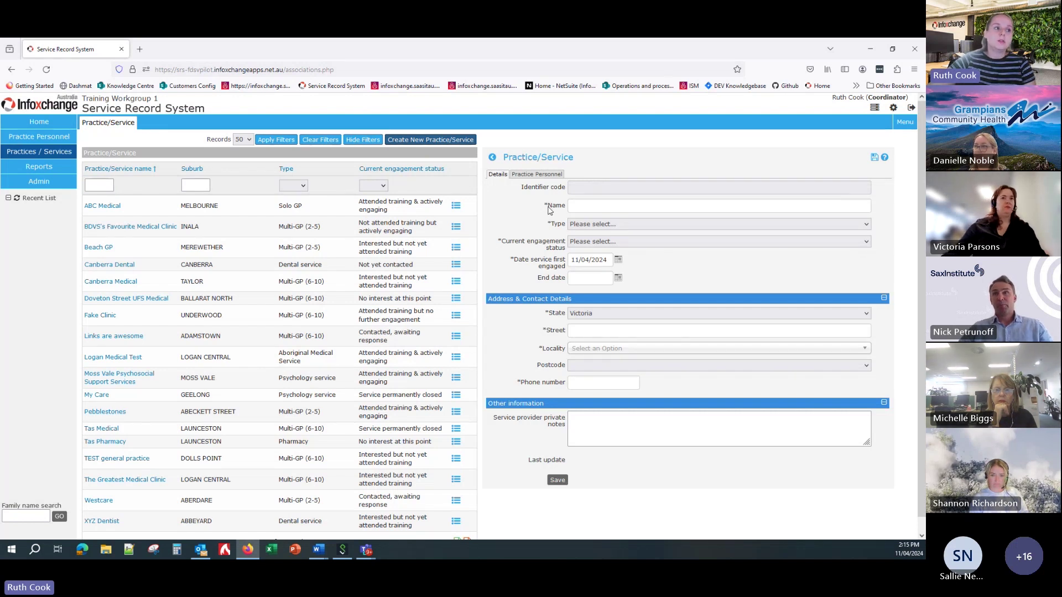
left_click(558, 482)
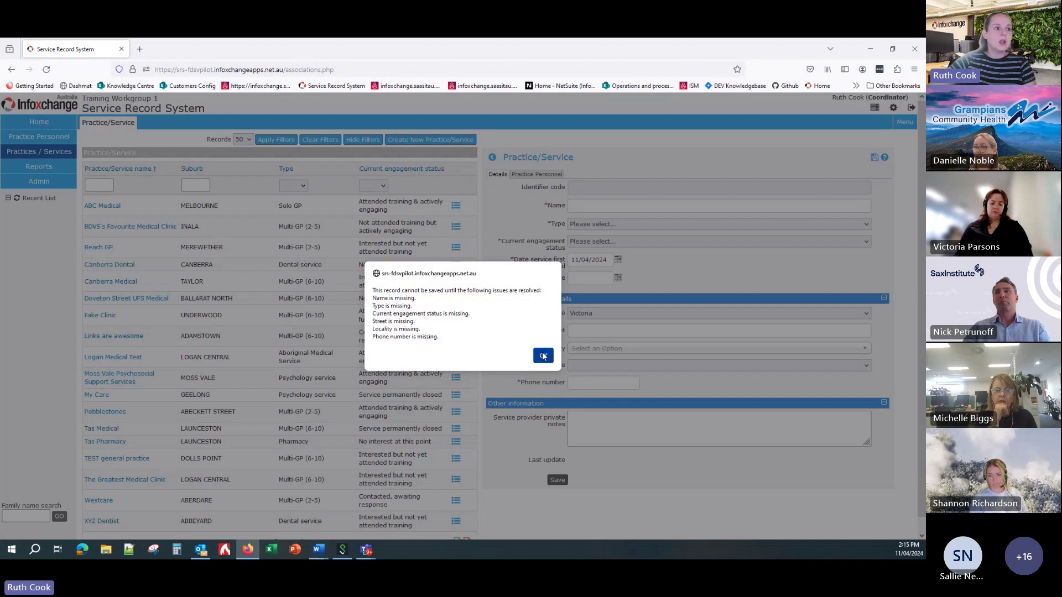
left_click(544, 357)
left_click(573, 188)
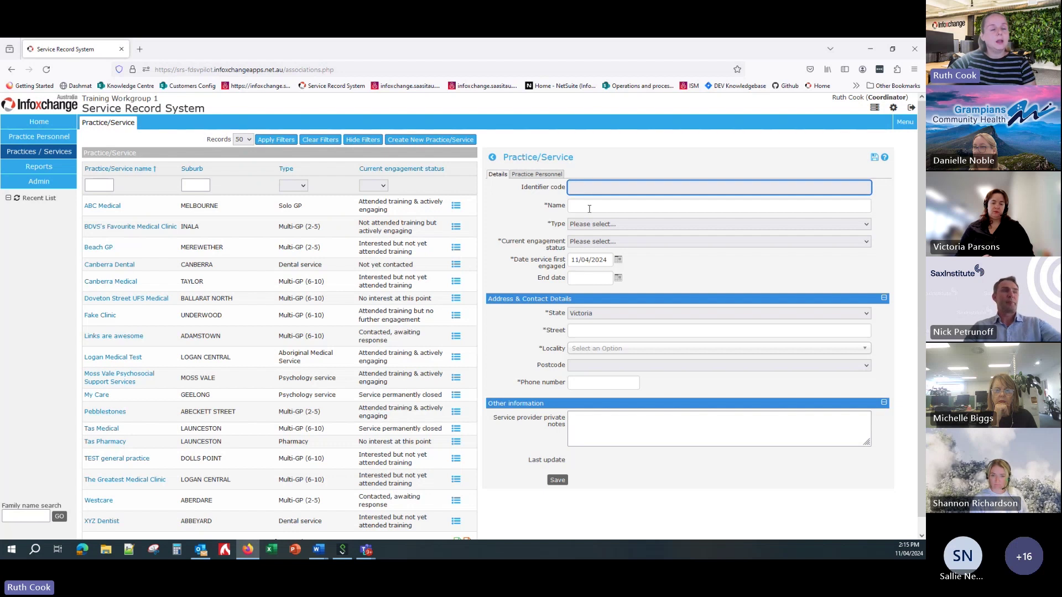
- Name the practice 'Albany Creek GP surgery' and set its type to Solo GP
left_click(594, 208)
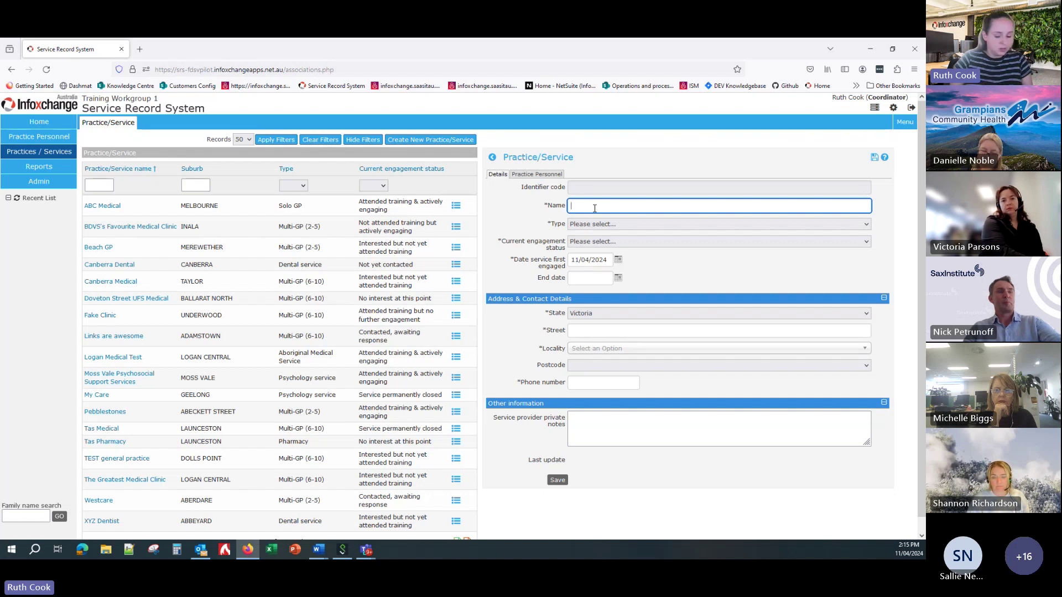
type("Albany")
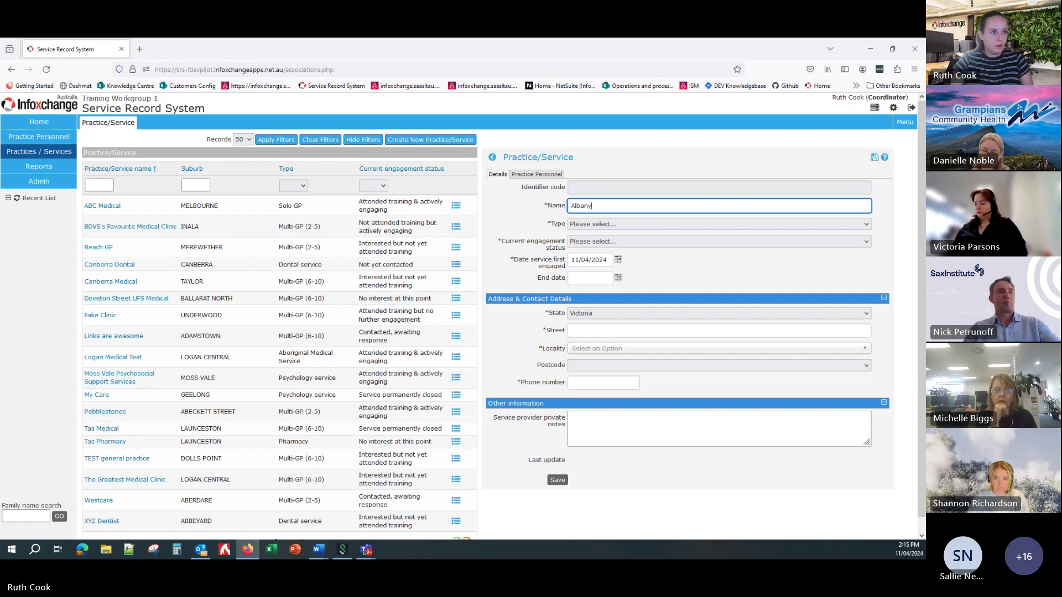
type(" Creek ")
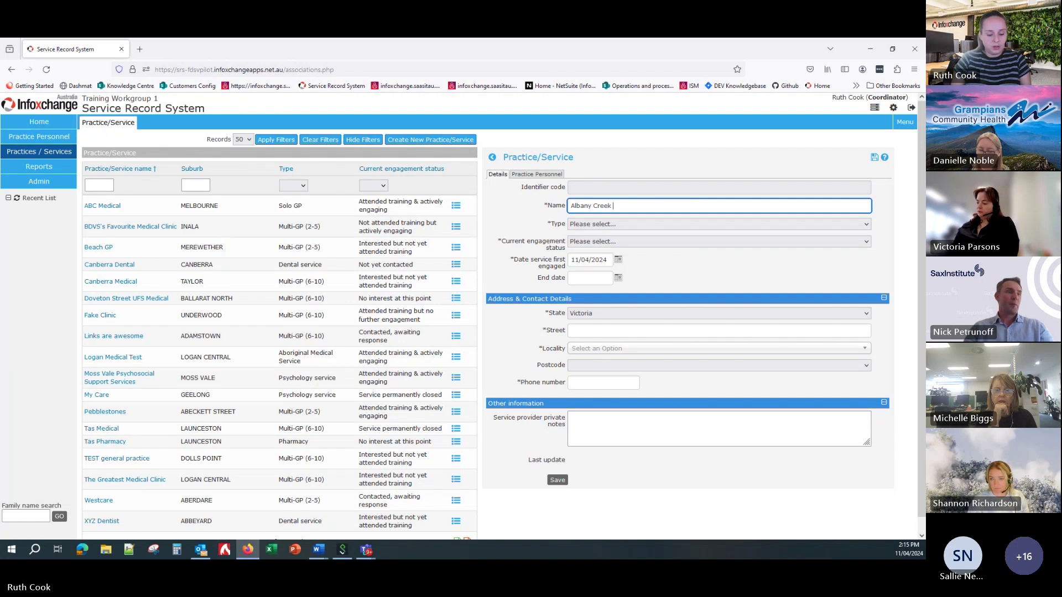
type("DGP")
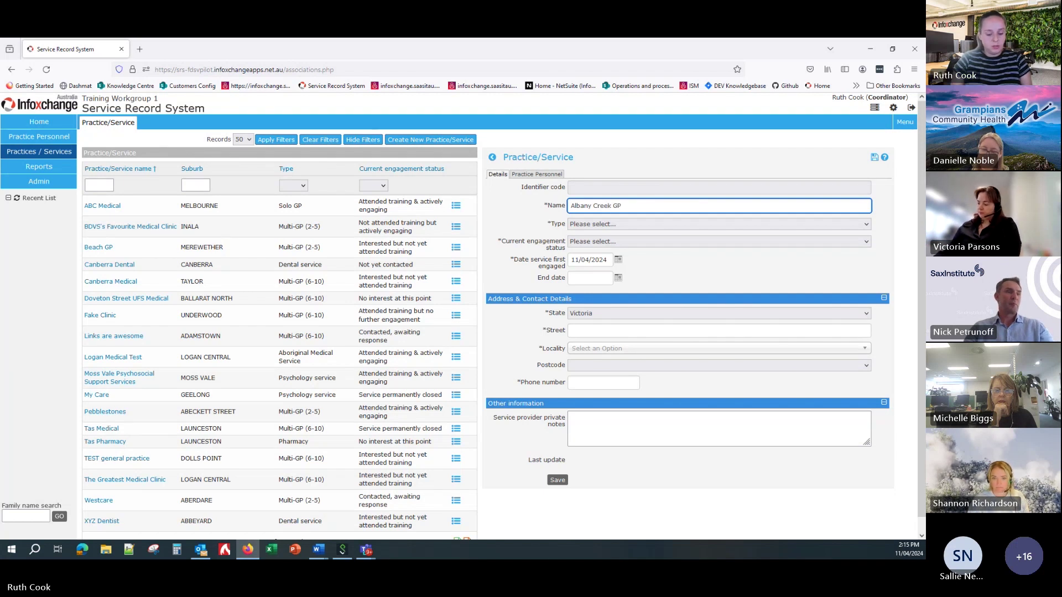
type(" surgery")
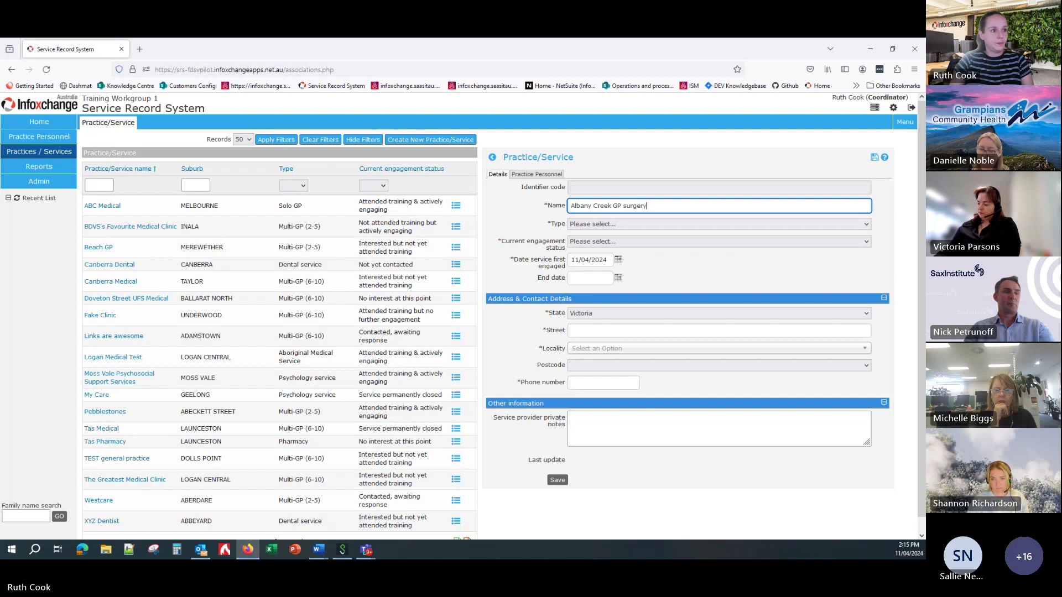
left_click(668, 224)
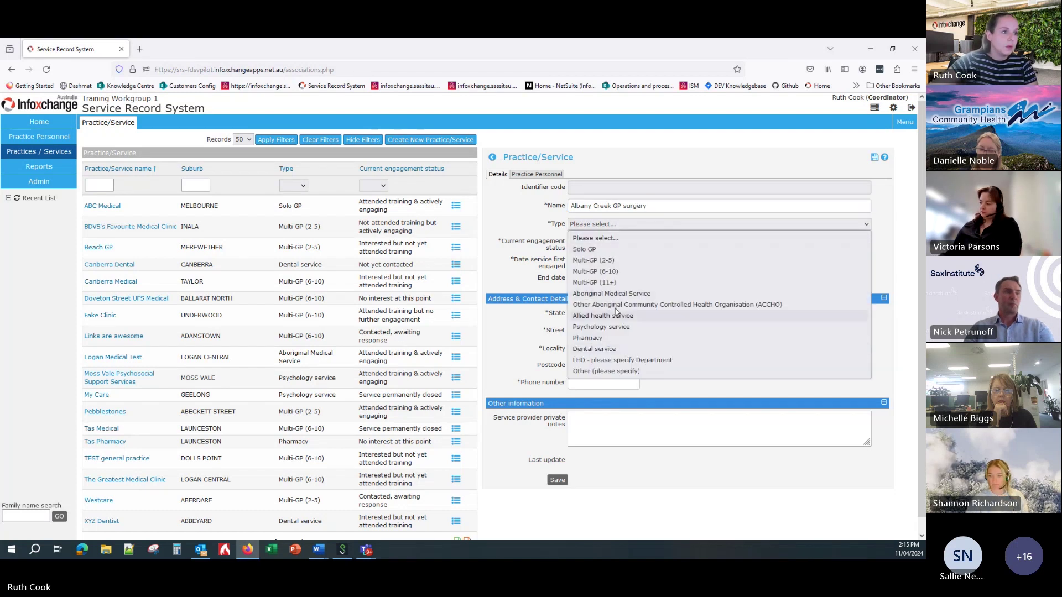
left_click(609, 249)
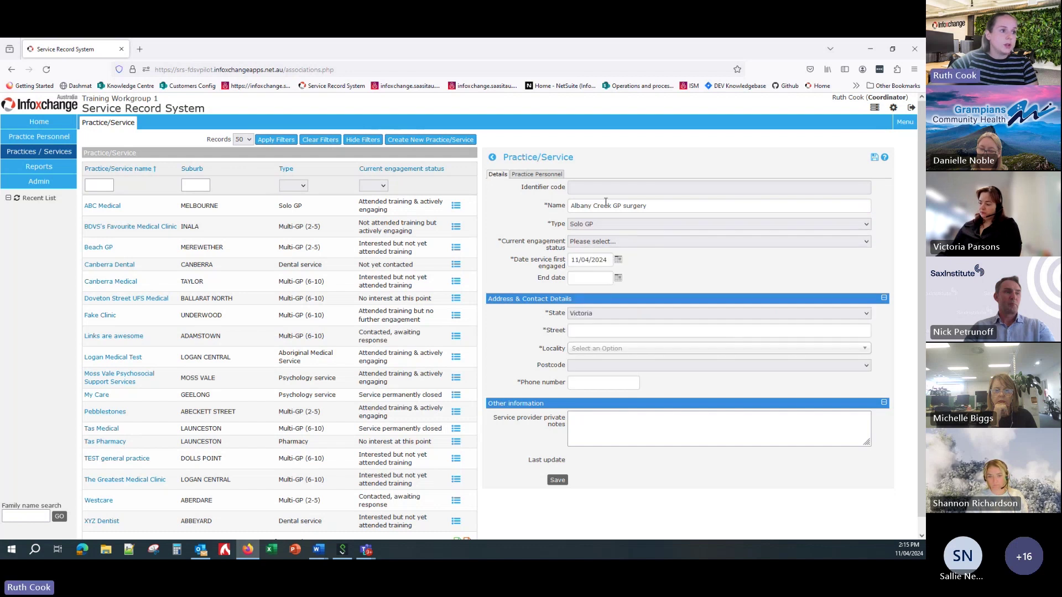
left_click(628, 243)
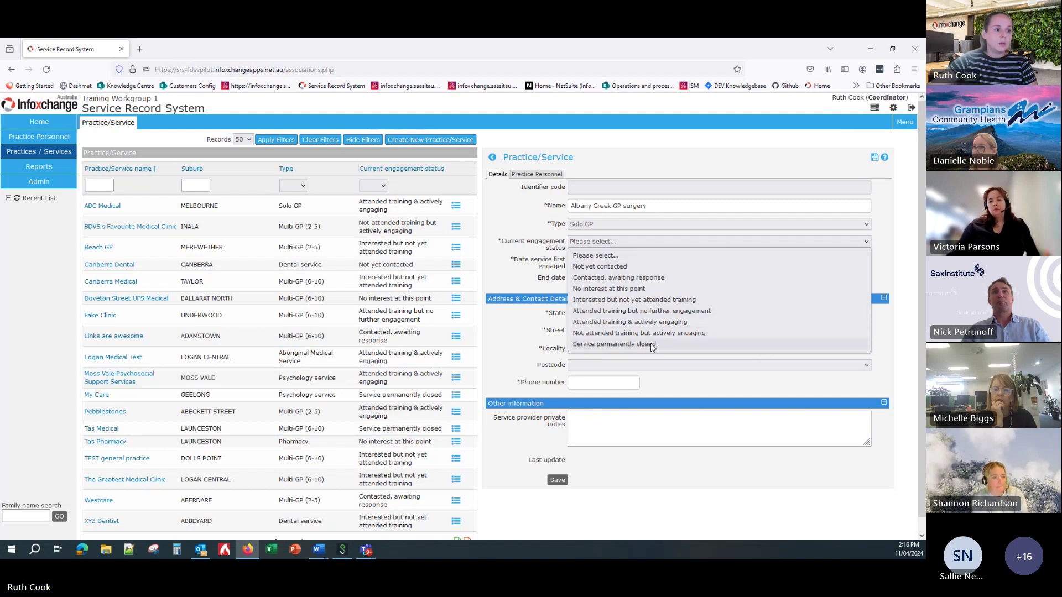
- Set engagement status to Contacted, awaiting response and the state to Queensland
left_click(645, 278)
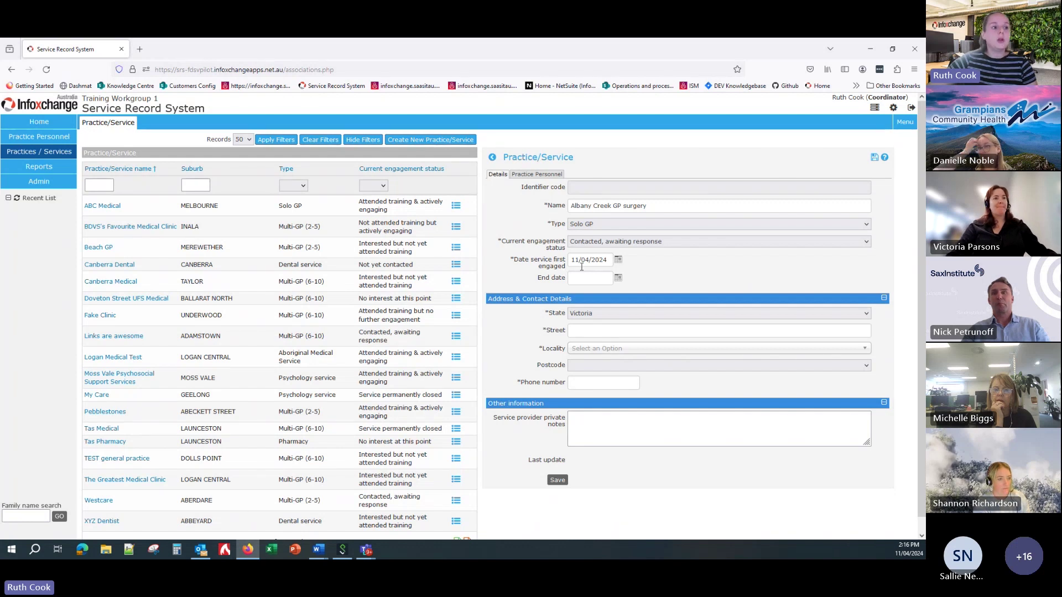
left_click(618, 260)
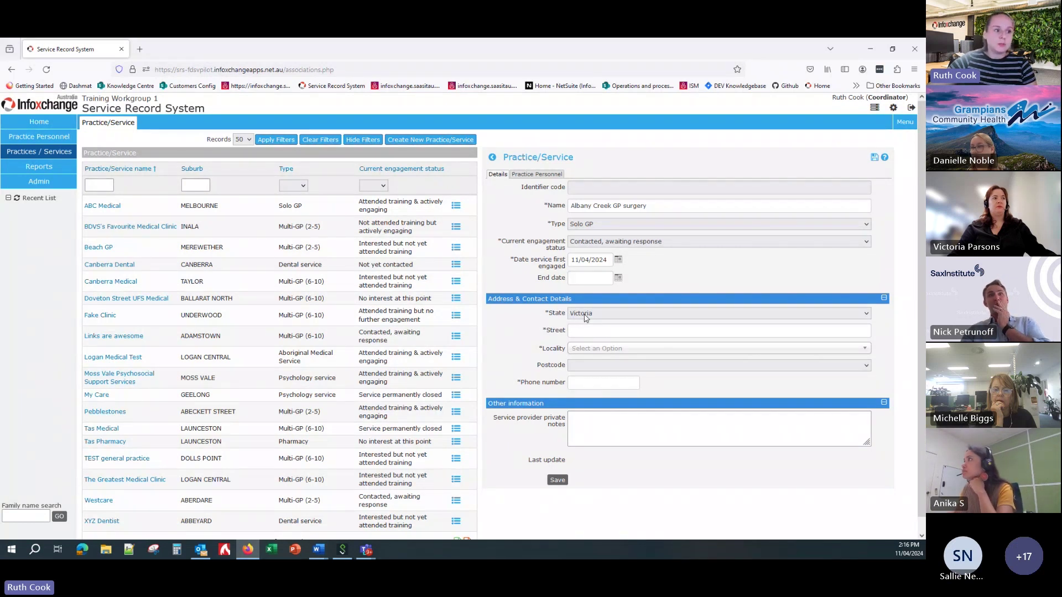
scroll(638, 306, "down", 1)
left_click(636, 299)
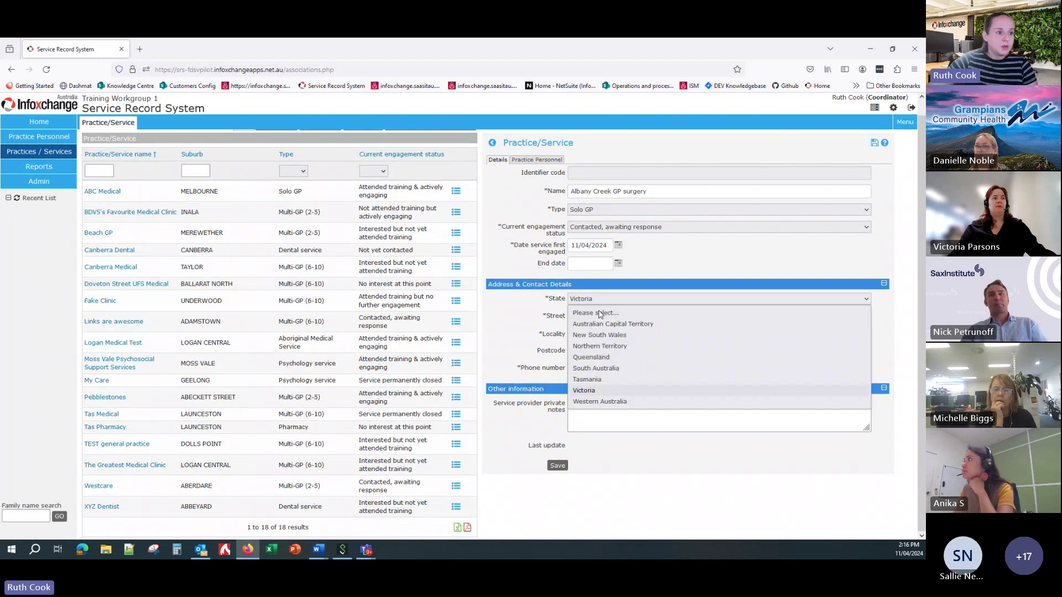
left_click(590, 357)
- Enter street 123 Fake St, locality ALBANY CREEK and the practice phone number, then save
left_click(593, 321)
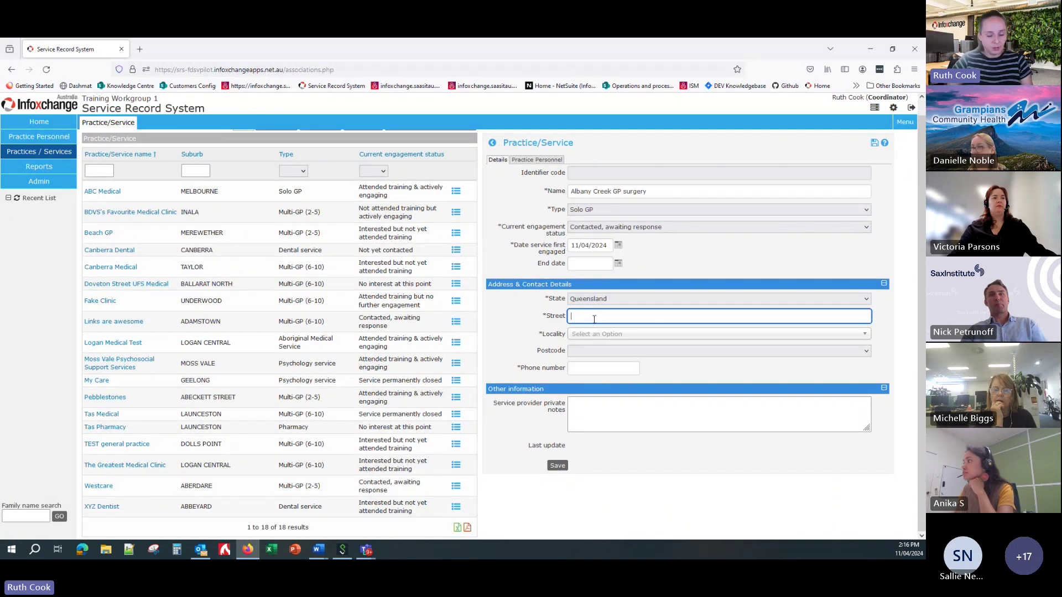
type("123")
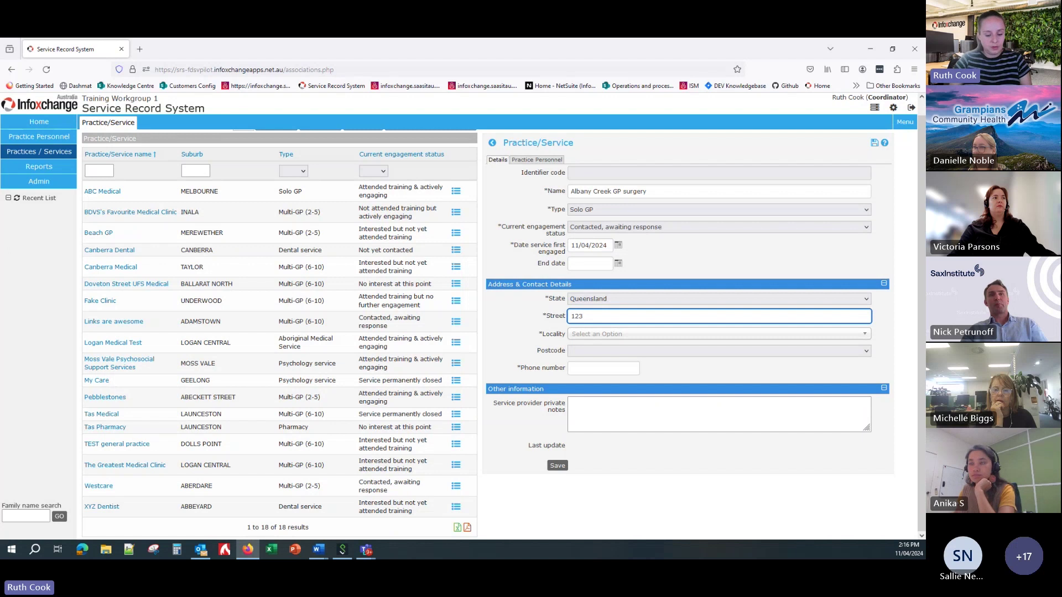
type(" Fake")
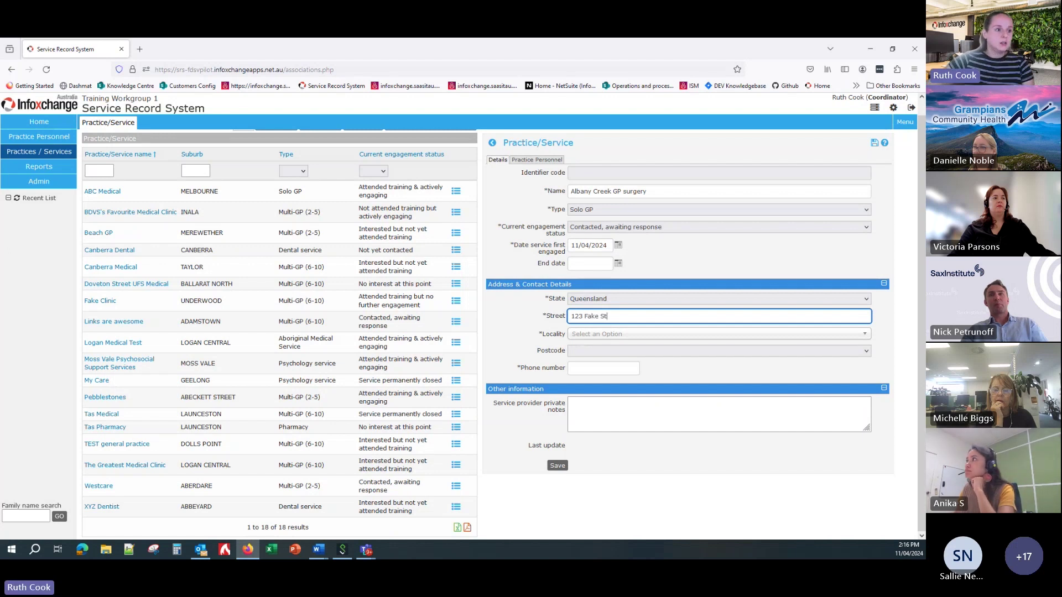
type(" St")
left_click(619, 334)
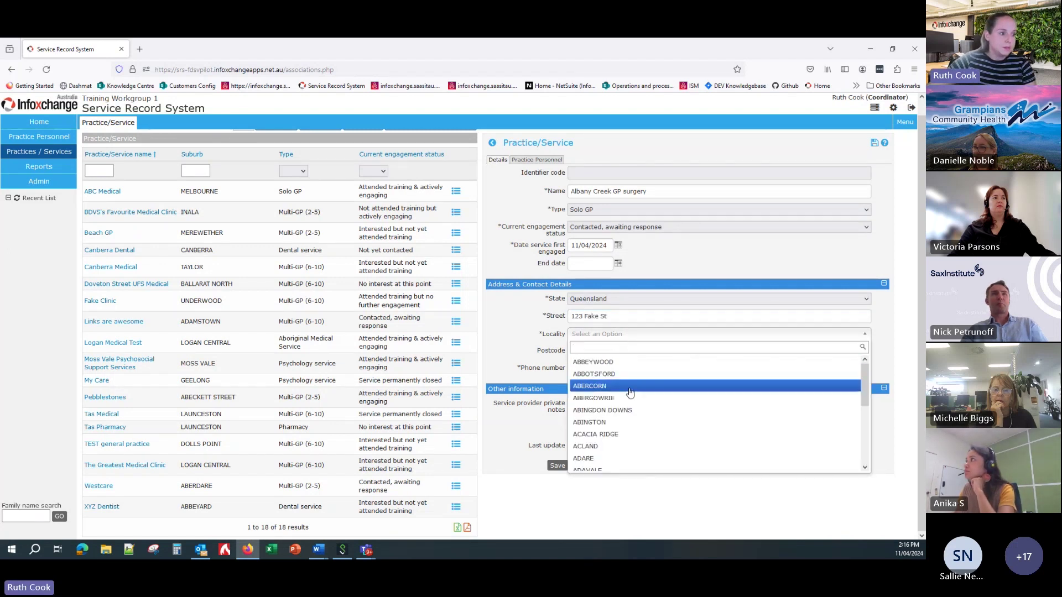
type("alba")
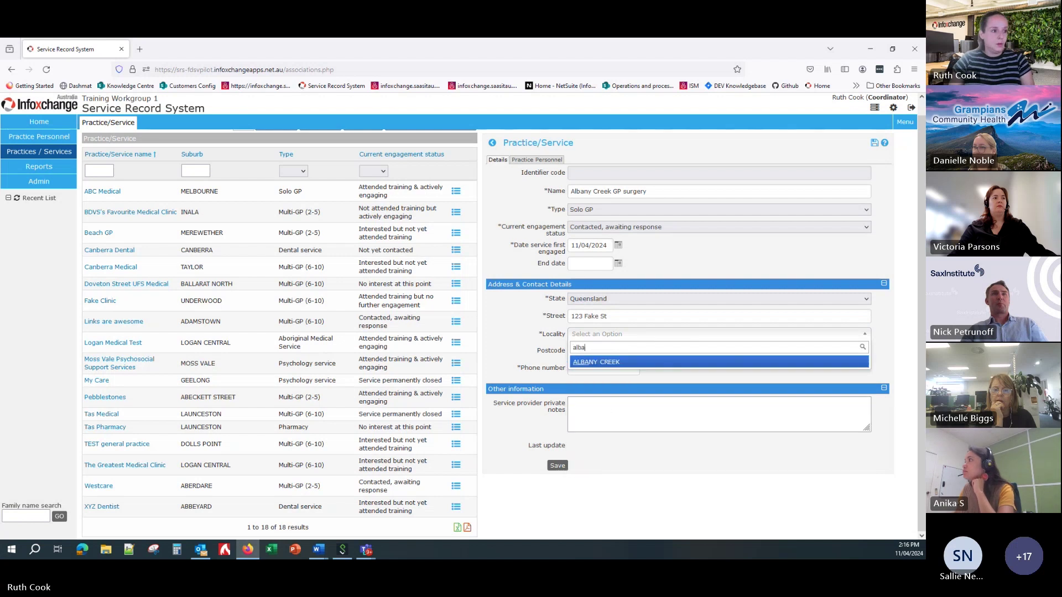
left_click(594, 362)
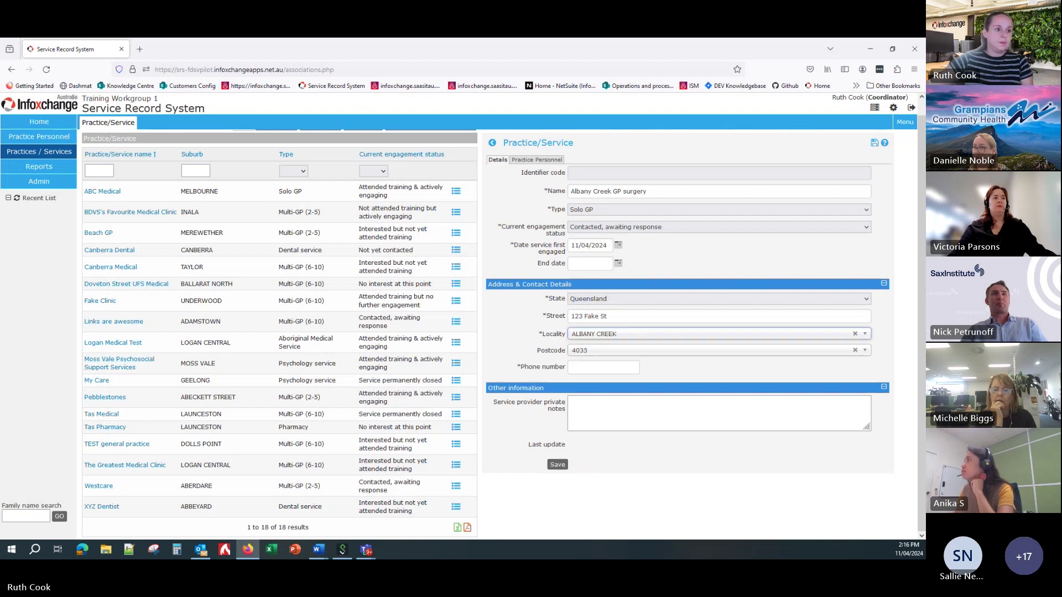
left_click(592, 373)
type("07 55555 5555")
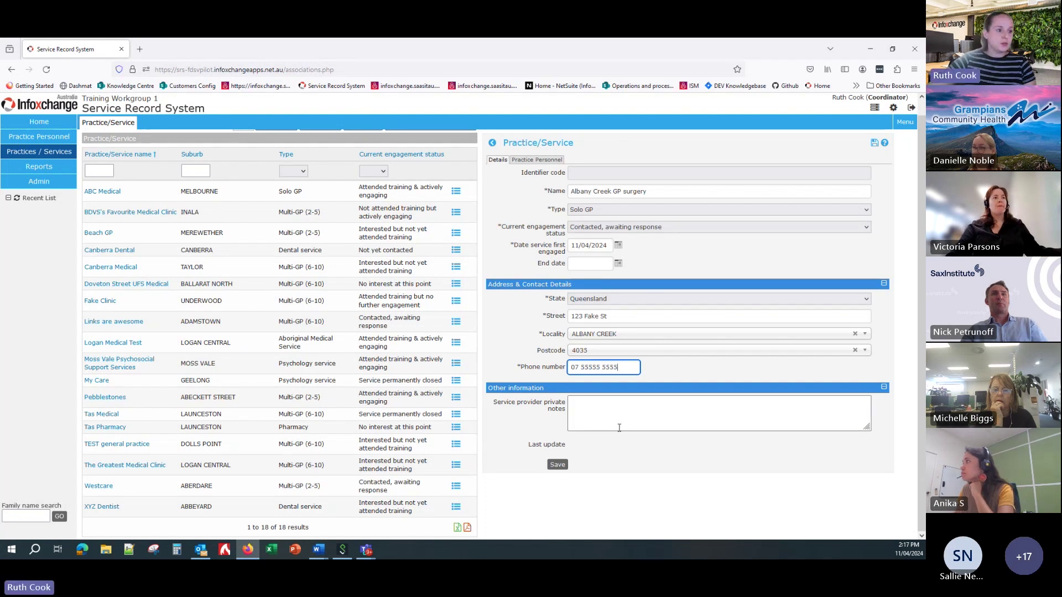
left_click(614, 405)
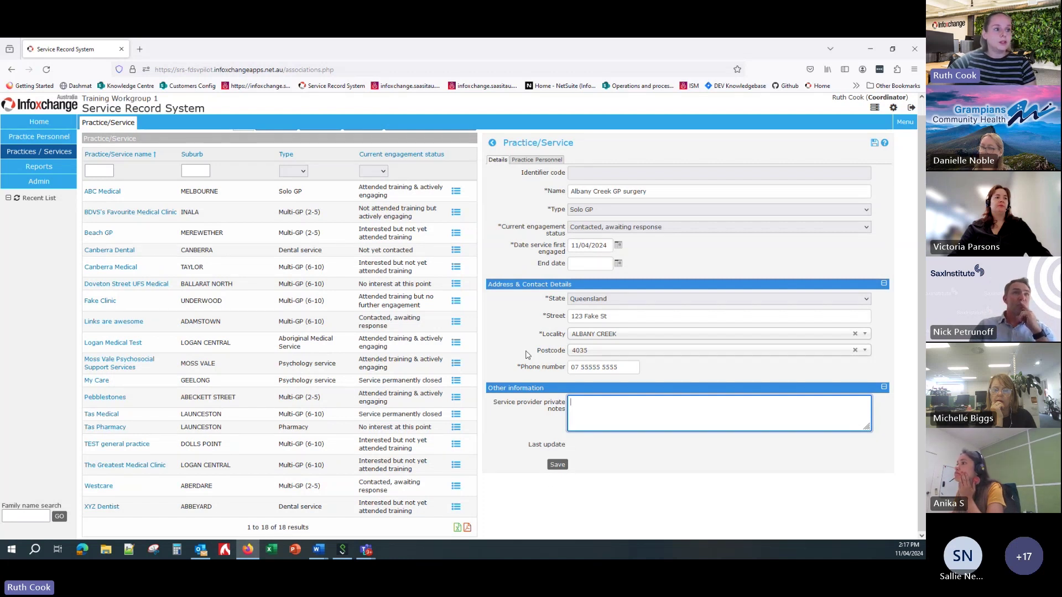
left_click(556, 466)
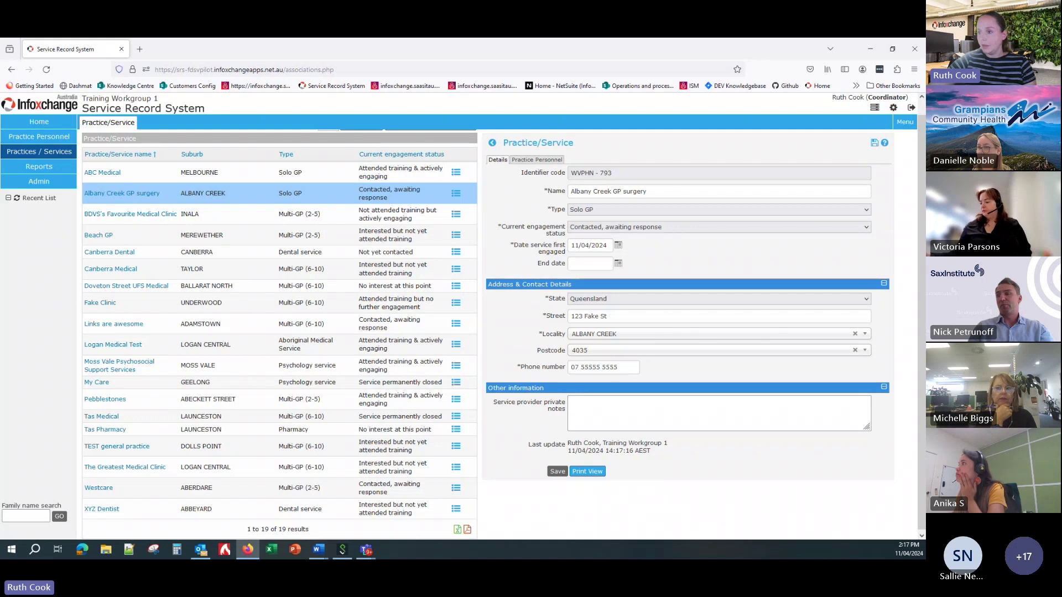
- On Practice Personnel, record 1 GP, 1 Nurse/CNC, 2 Receptionists, source Estimate, and save
left_click(537, 162)
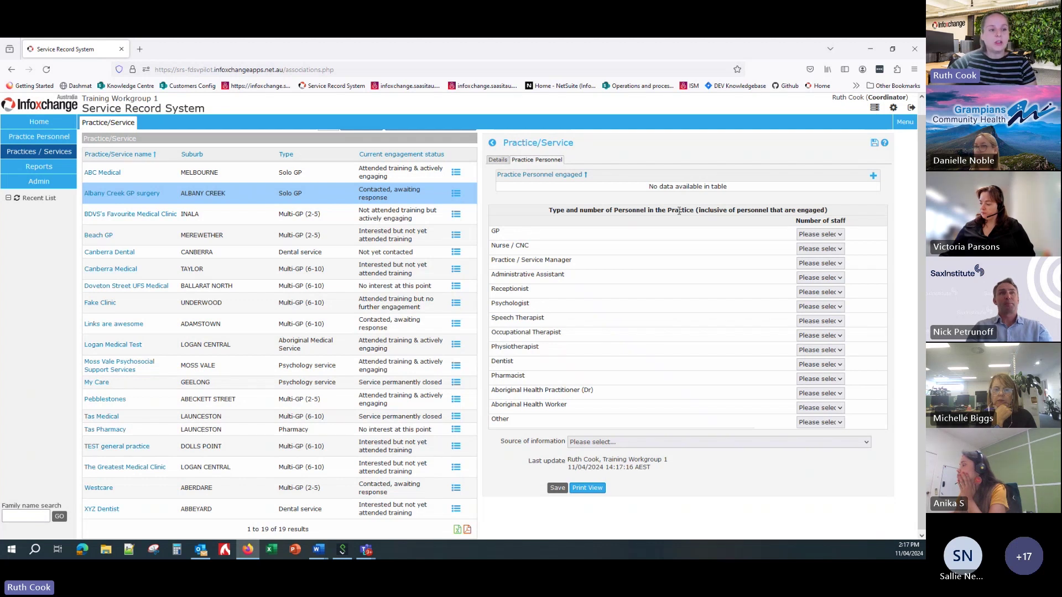
left_click(819, 235)
left_click(802, 250)
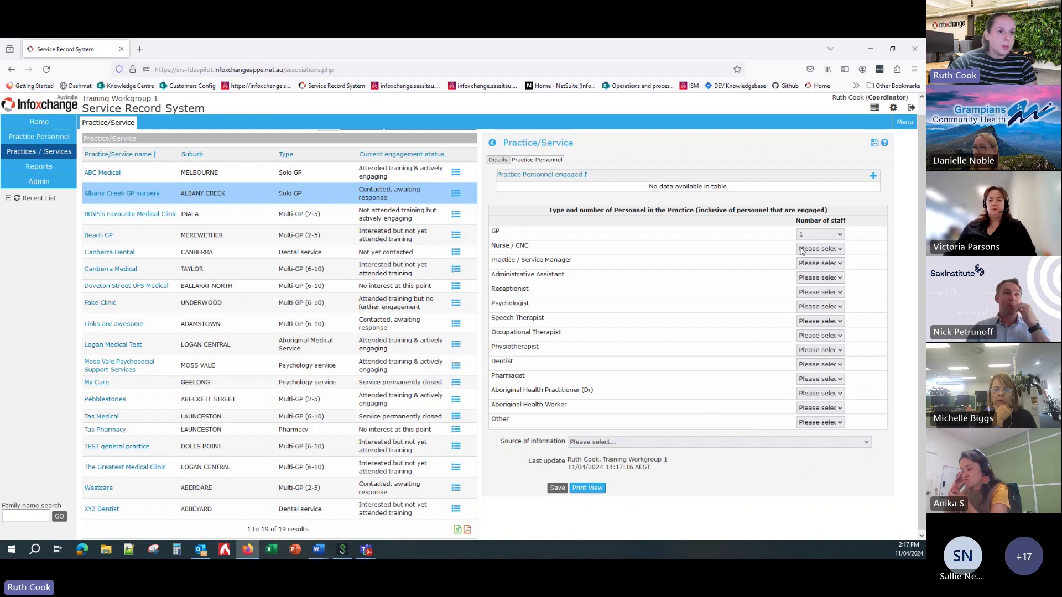
left_click(812, 293)
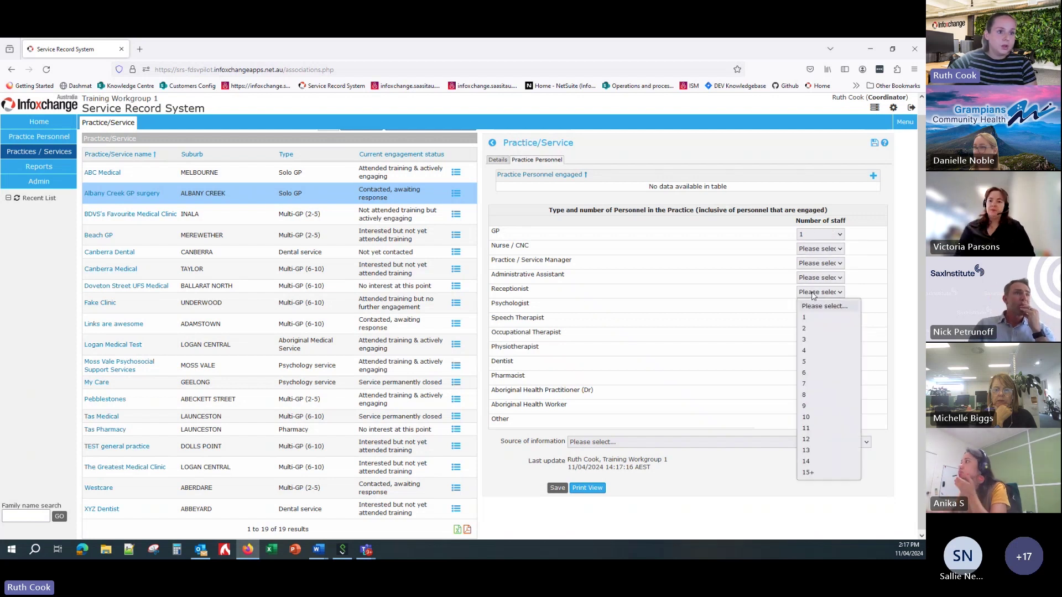
left_click(805, 328)
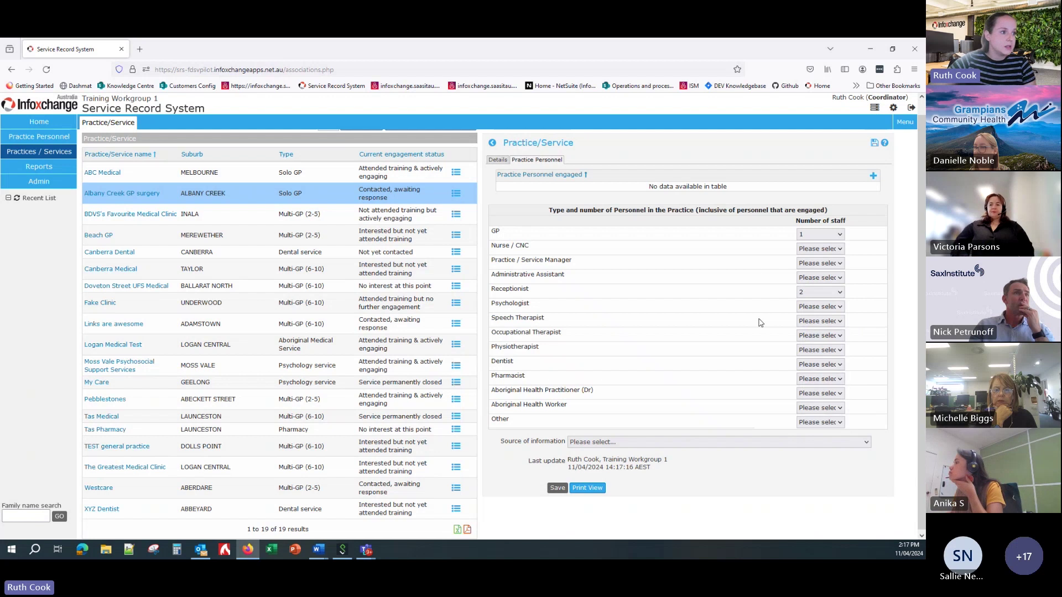
left_click(813, 255)
left_click(809, 263)
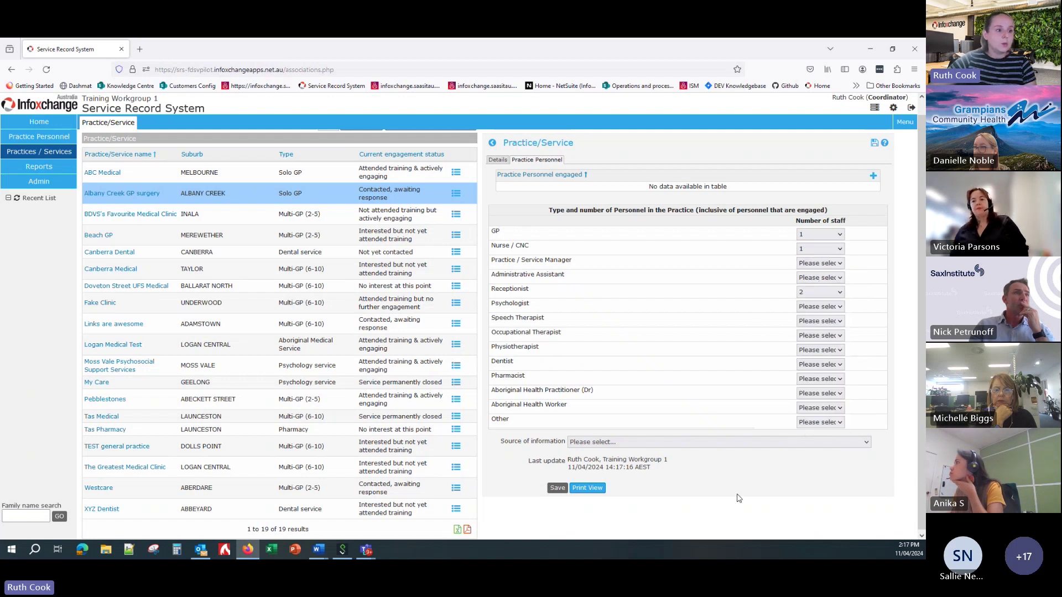
scroll(742, 477, "down", 1)
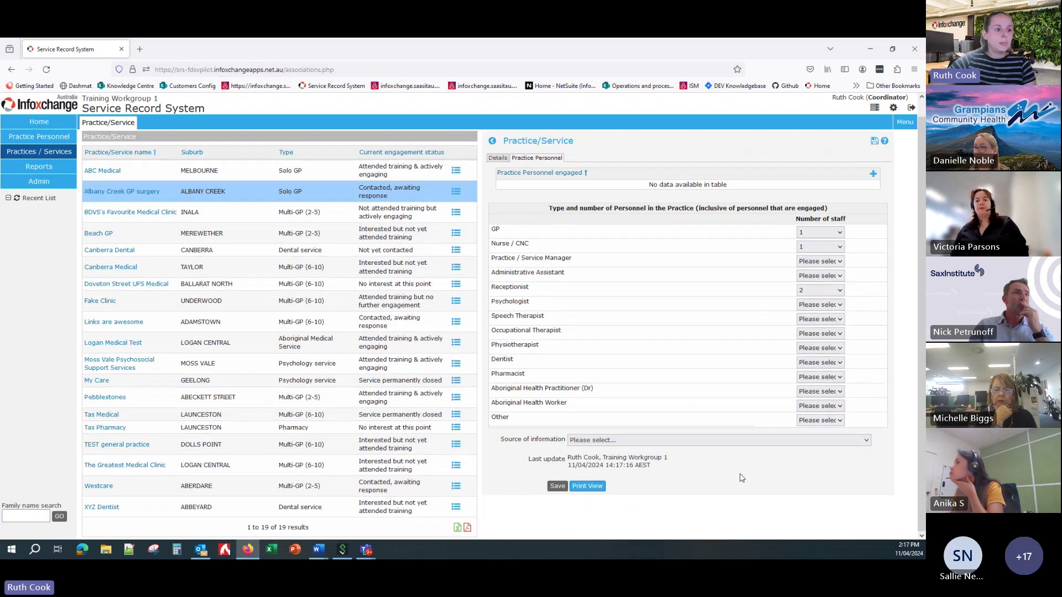
left_click(594, 443)
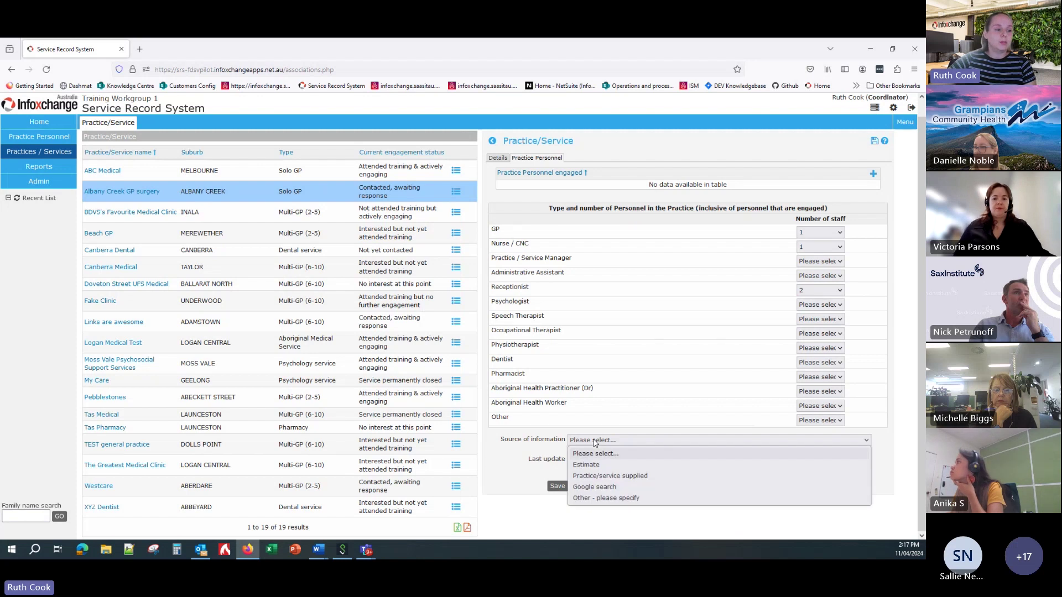
left_click(610, 466)
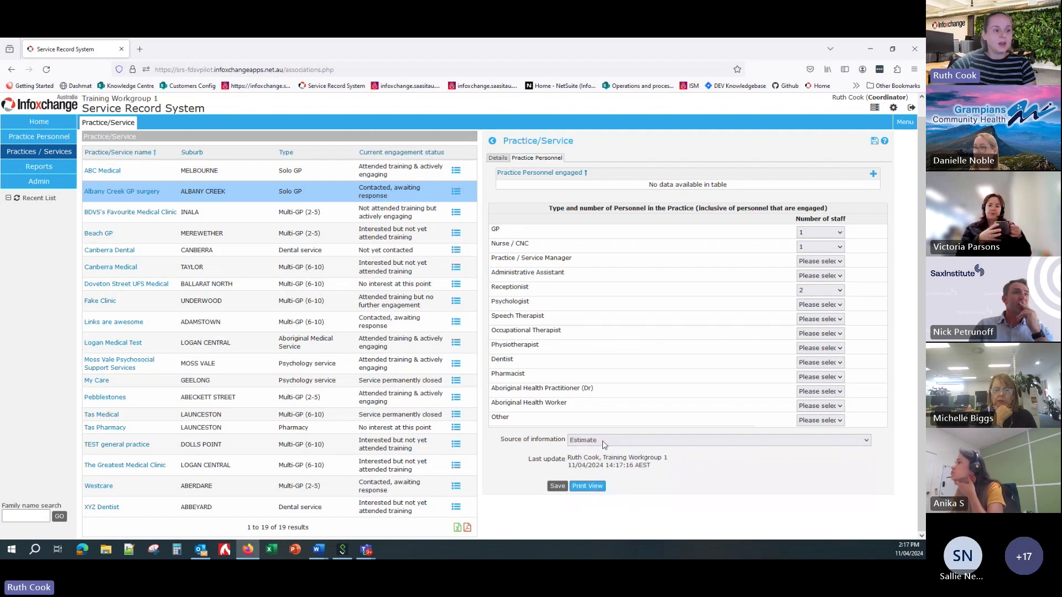
left_click(556, 487)
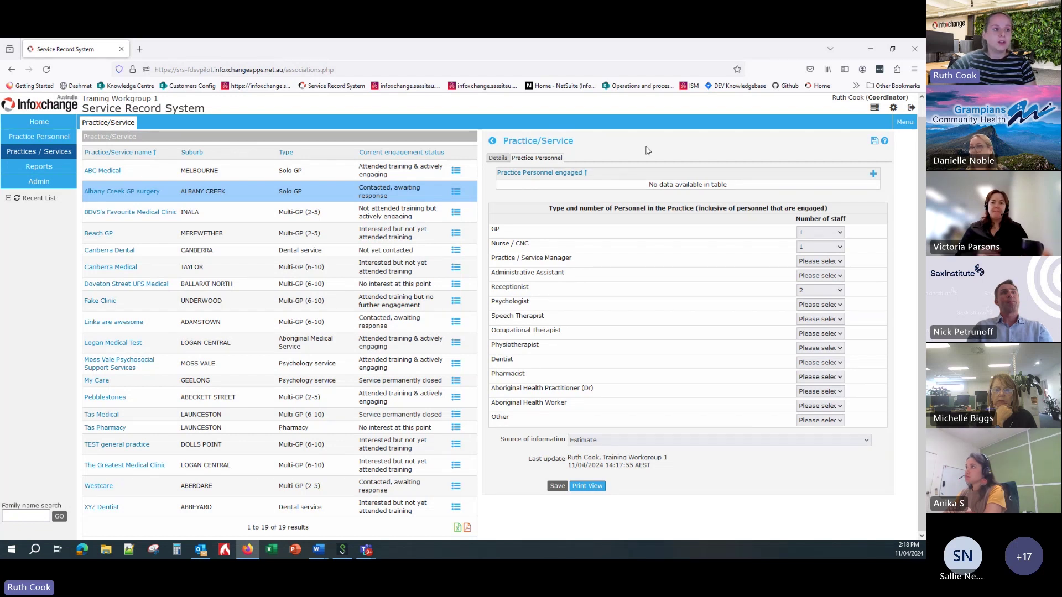
left_click(874, 175)
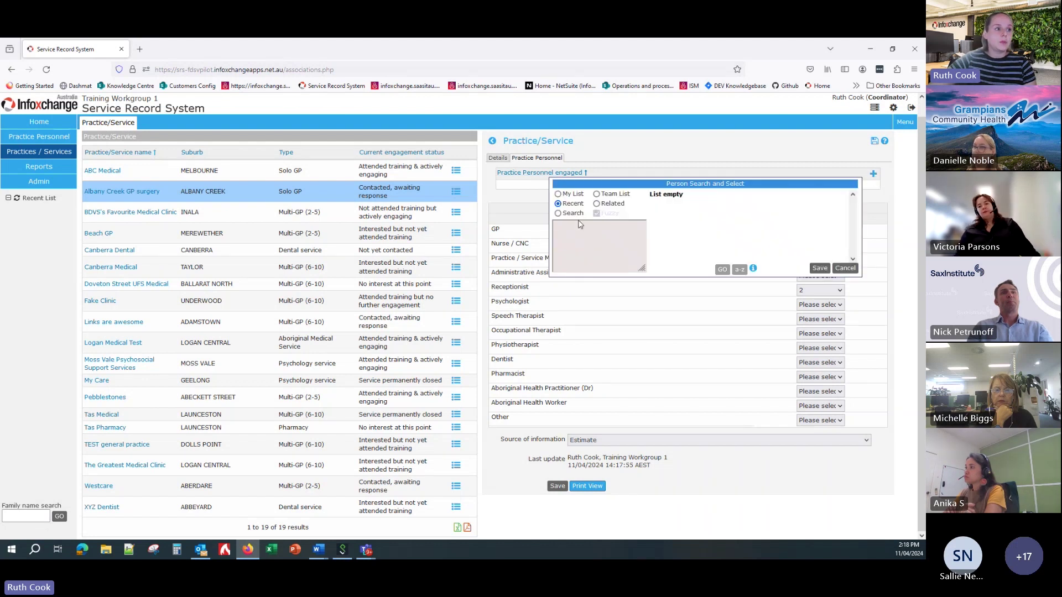
left_click(558, 214)
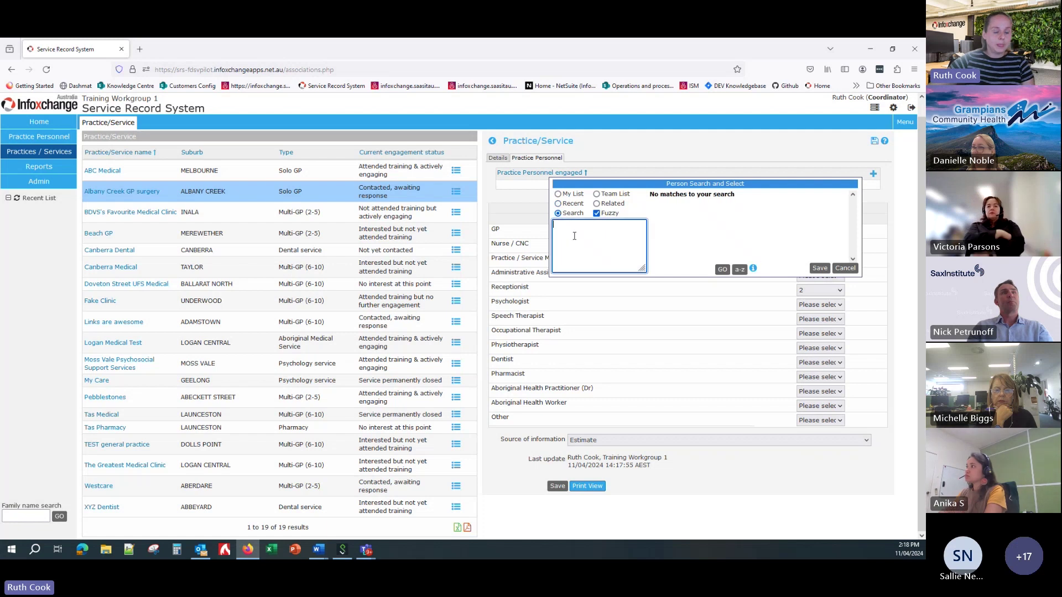
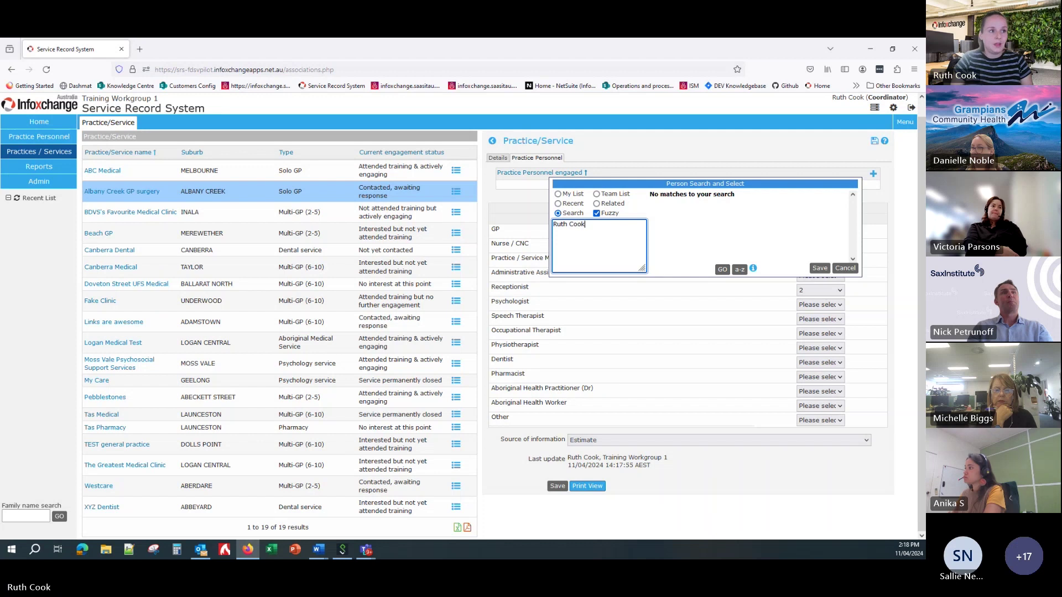
left_click(721, 271)
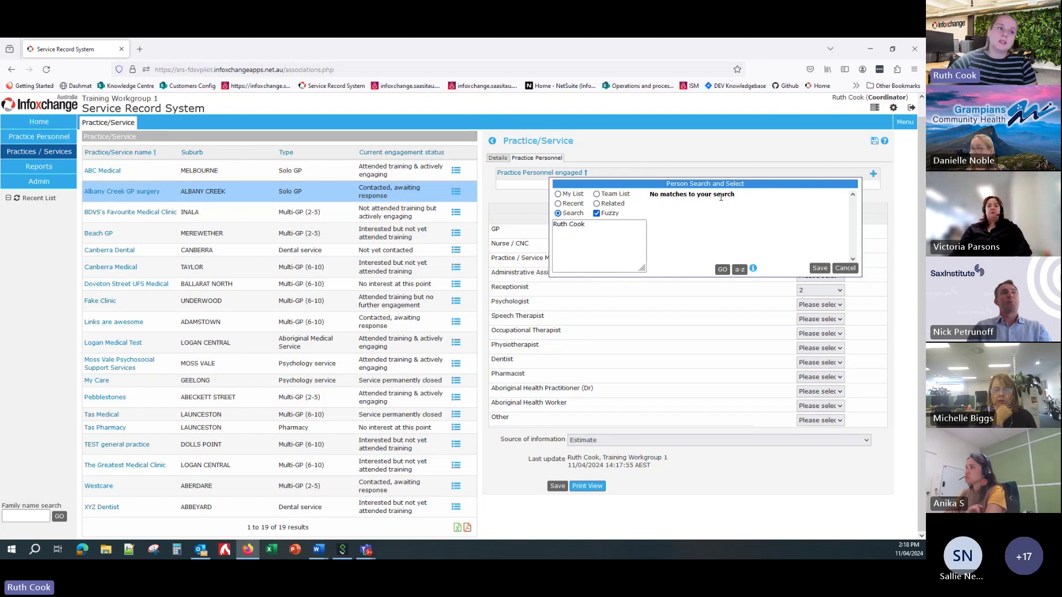
left_click(557, 204)
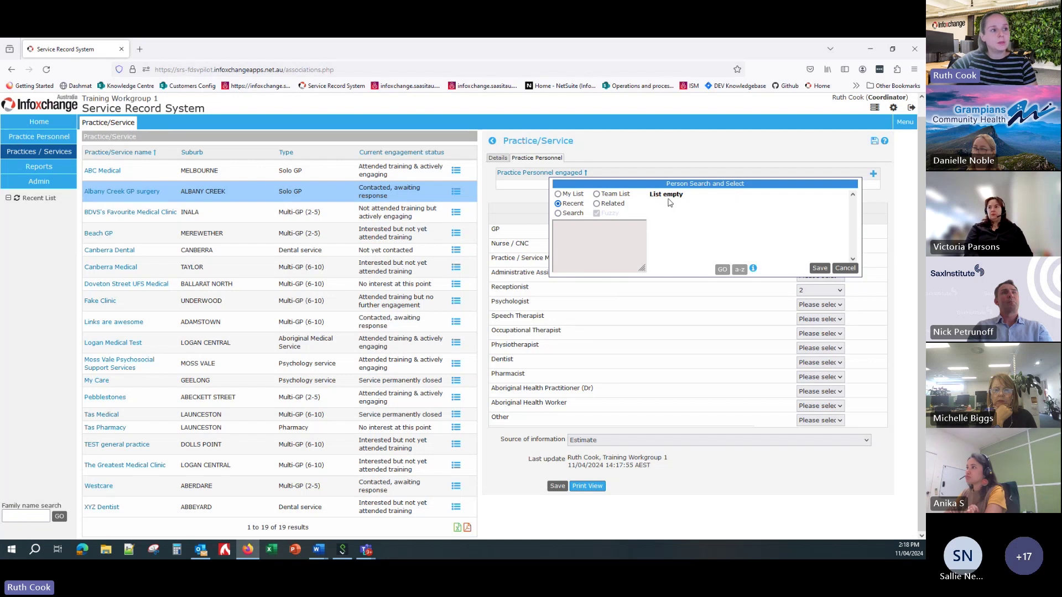
left_click(845, 269)
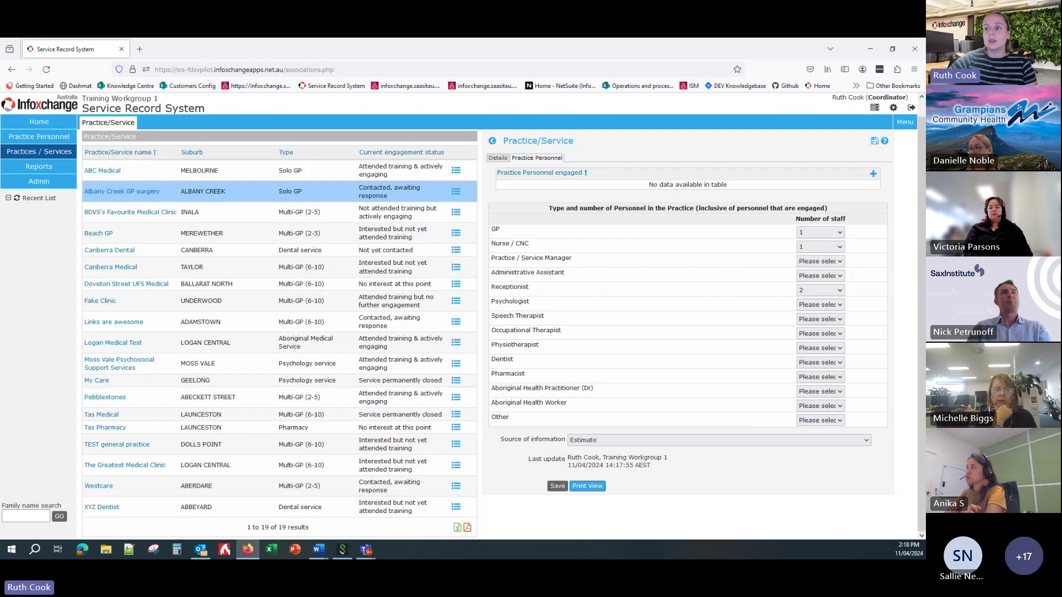
- Search the practice personnel records by the person's given name
left_click(34, 138)
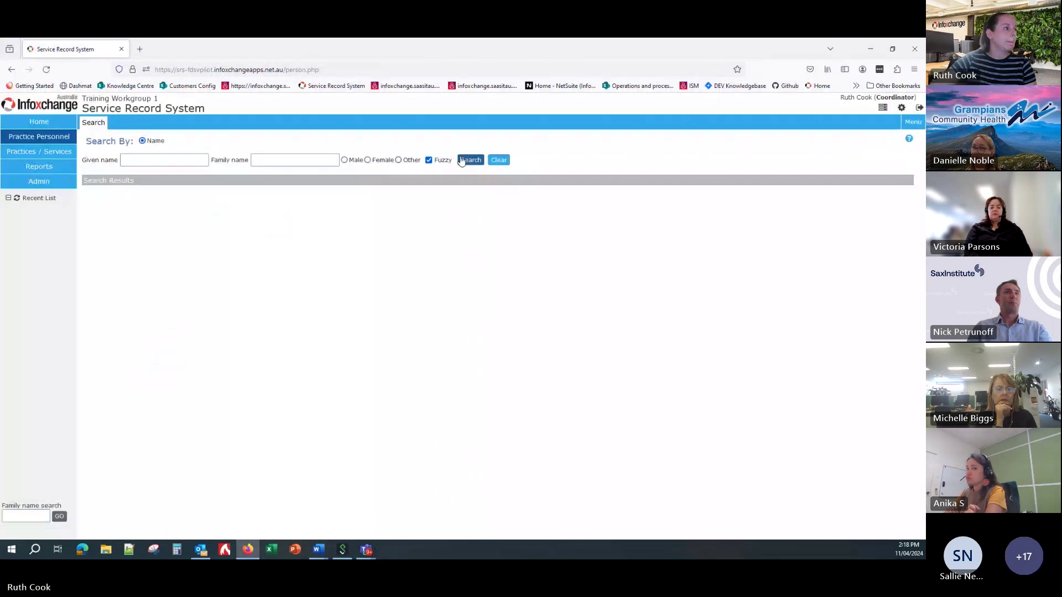
left_click(160, 165)
type("Ruth")
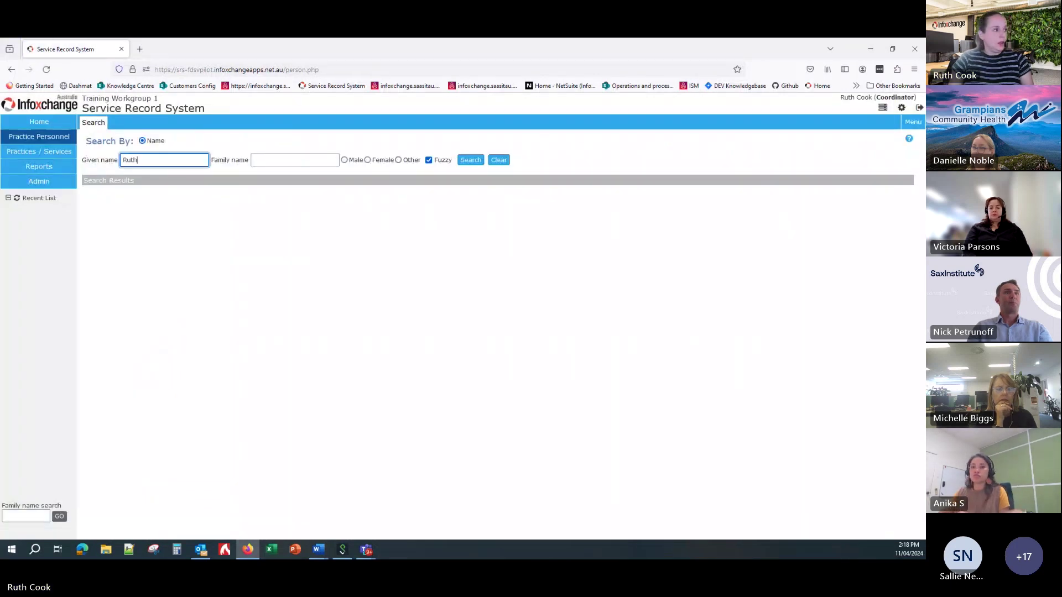
left_click(470, 160)
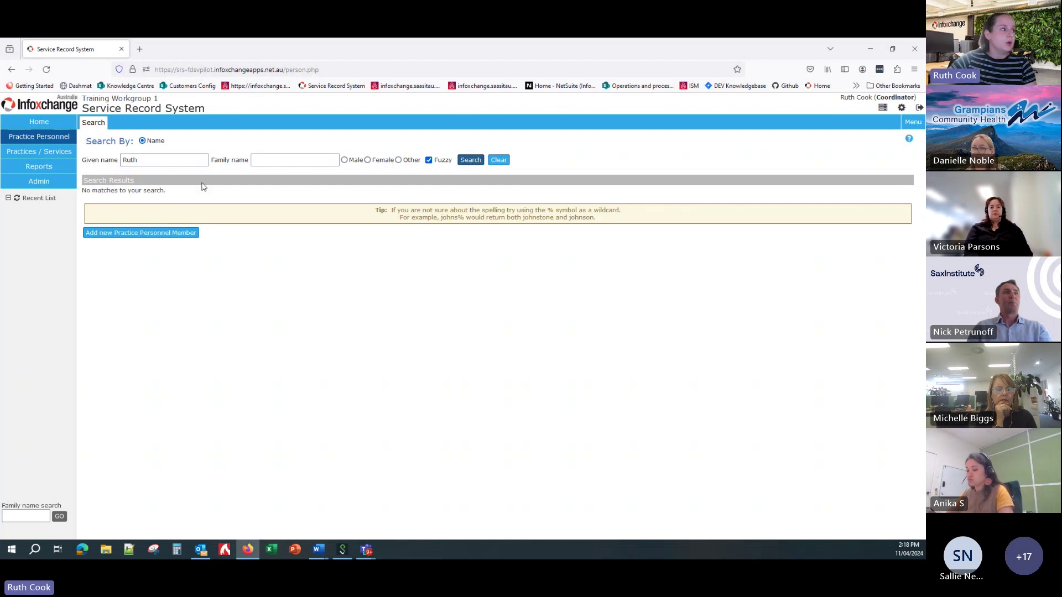
- List all personnel with the % wildcard, browse both result pages, then start a new member
double_click(131, 160)
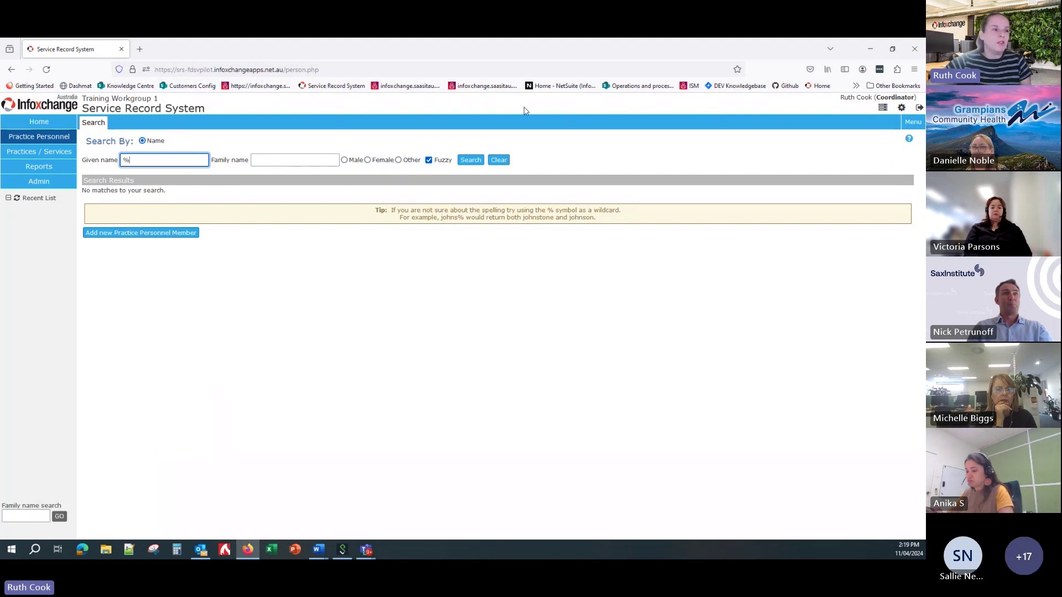
left_click(470, 164)
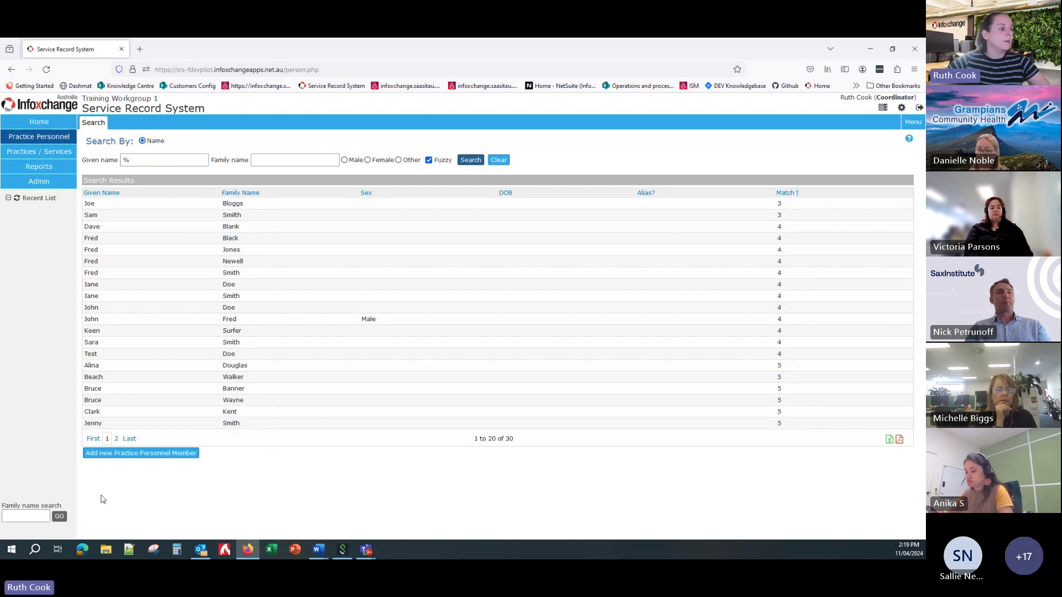
left_click(117, 439)
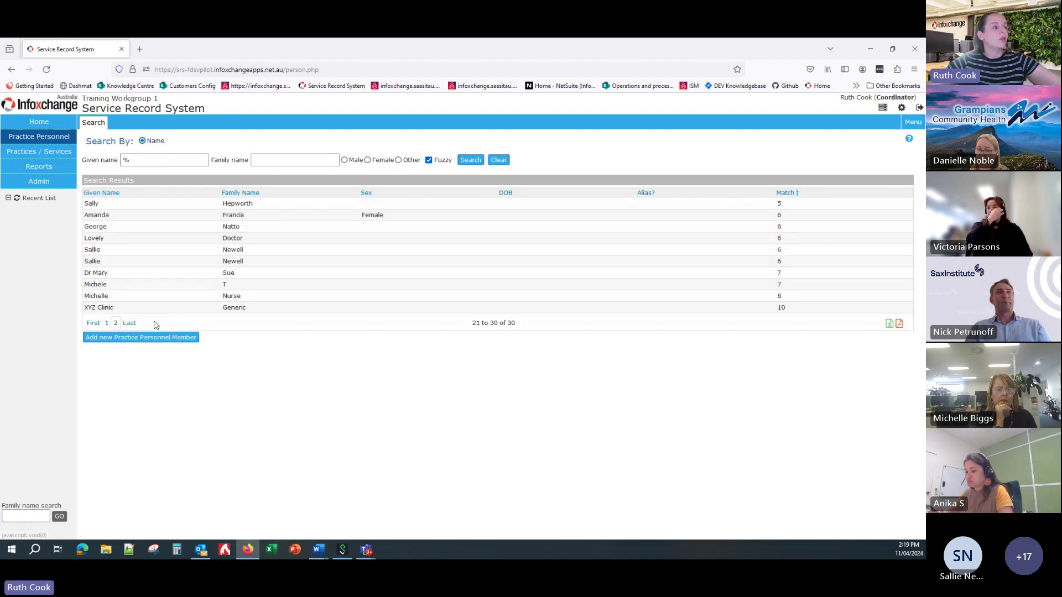
left_click(107, 324)
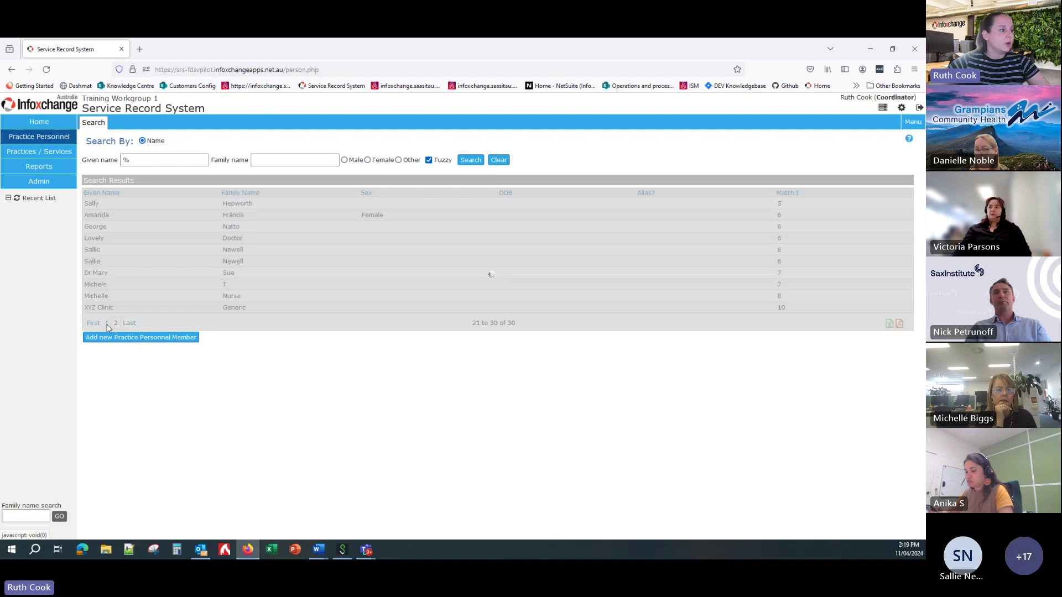
left_click(166, 454)
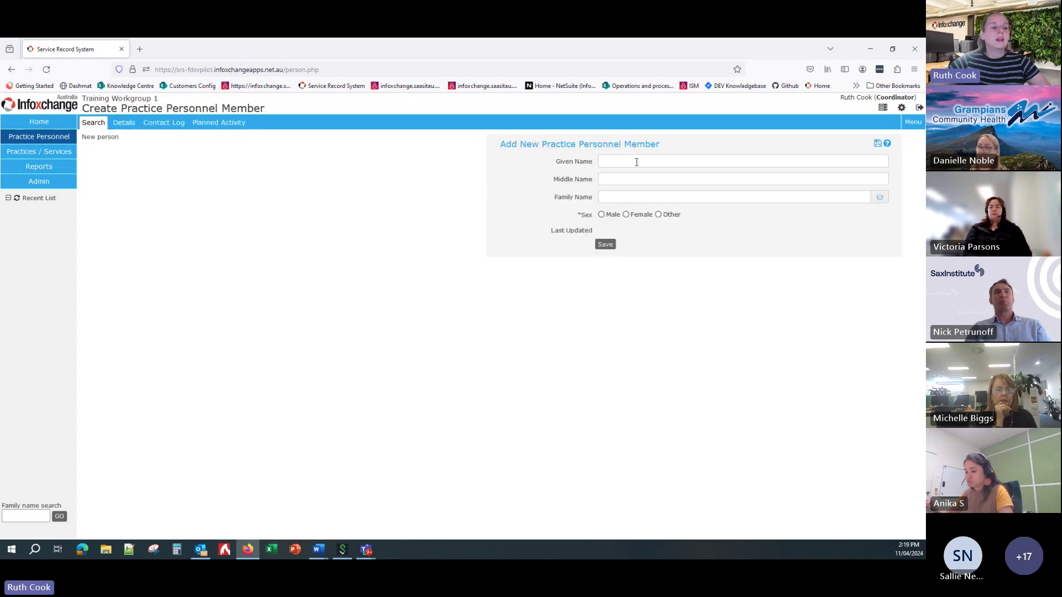
- Save the new person with given and family name and Female, then return to Practices / Services
left_click(636, 162)
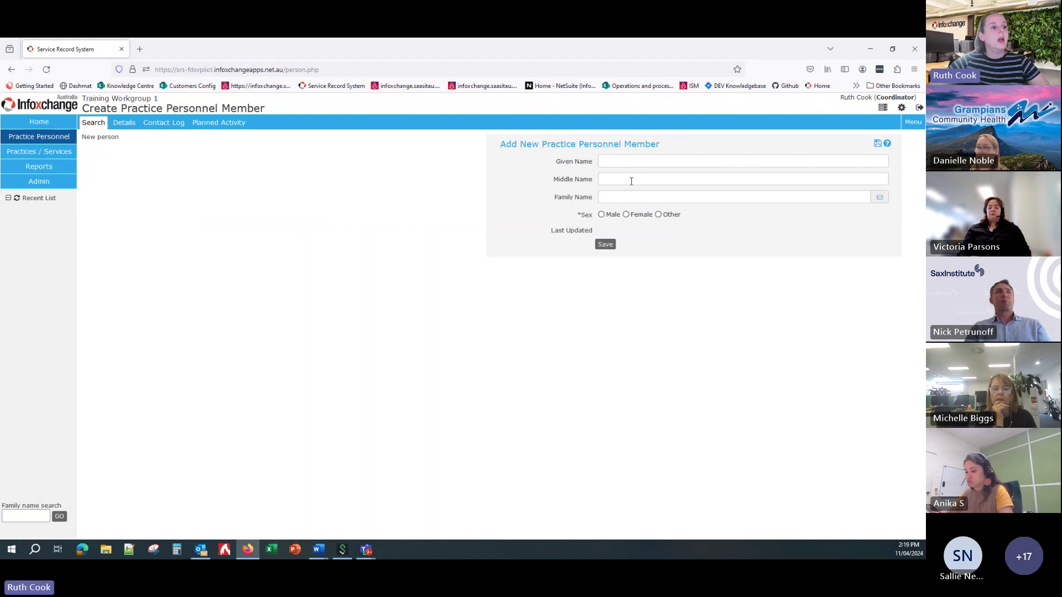
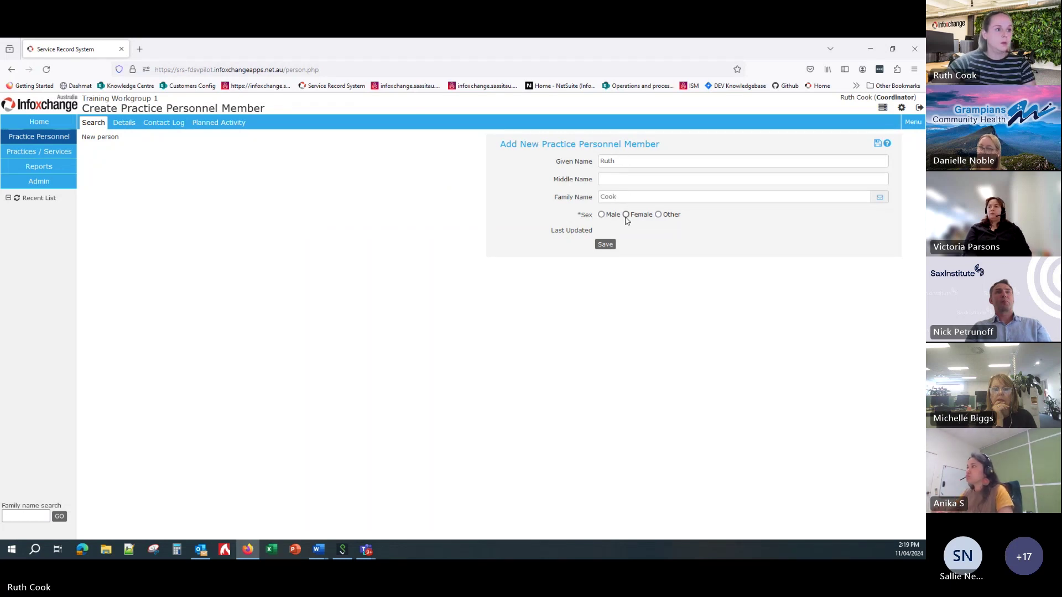
left_click(605, 245)
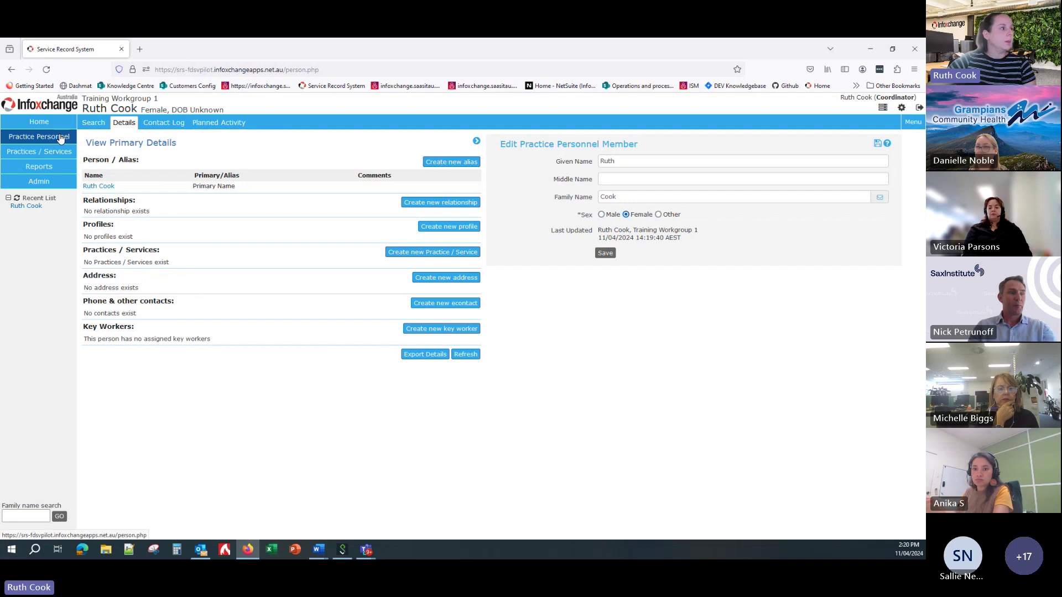
left_click(47, 158)
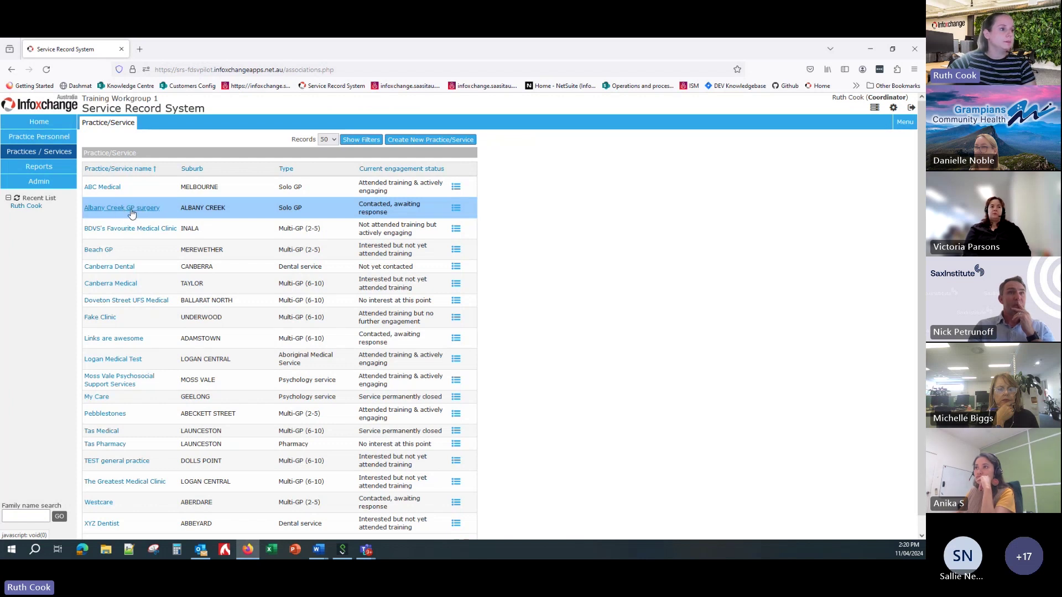
- Add the newly created person from Recent as engaged personnel of Albany Creek GP surgery
left_click(131, 210)
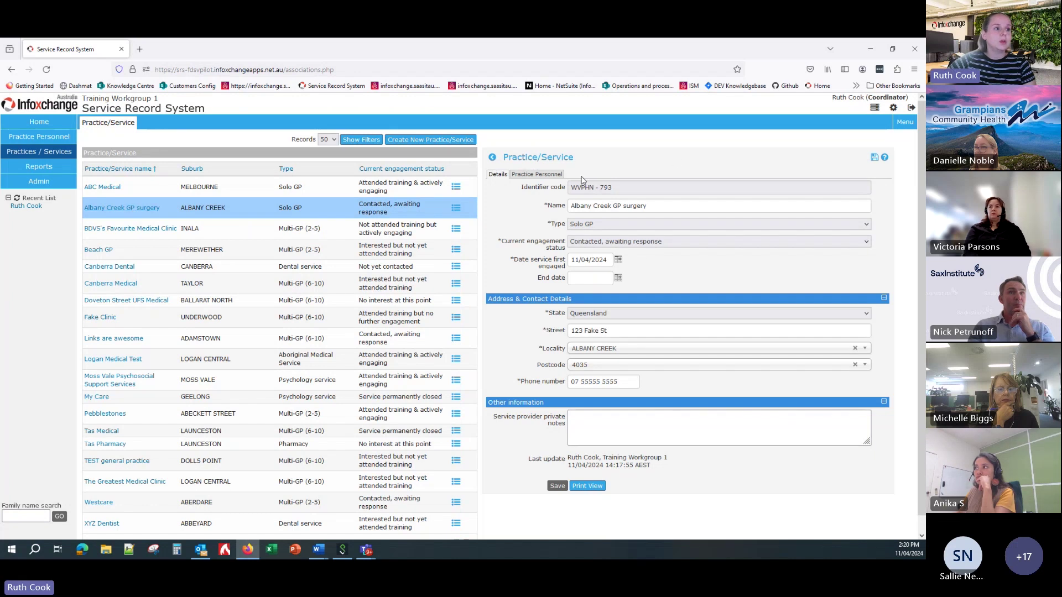
left_click(539, 175)
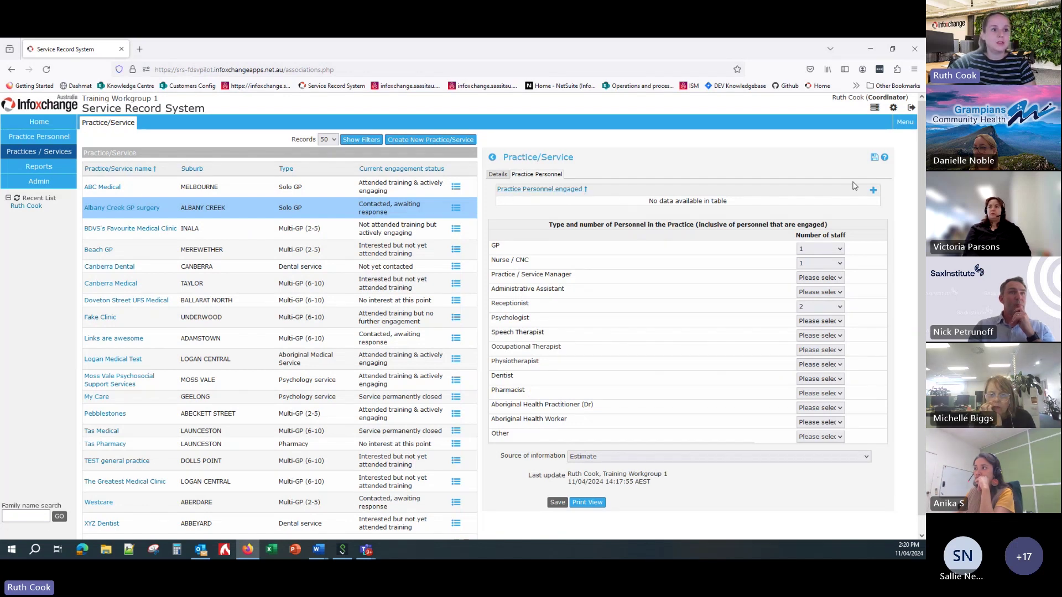
left_click(874, 191)
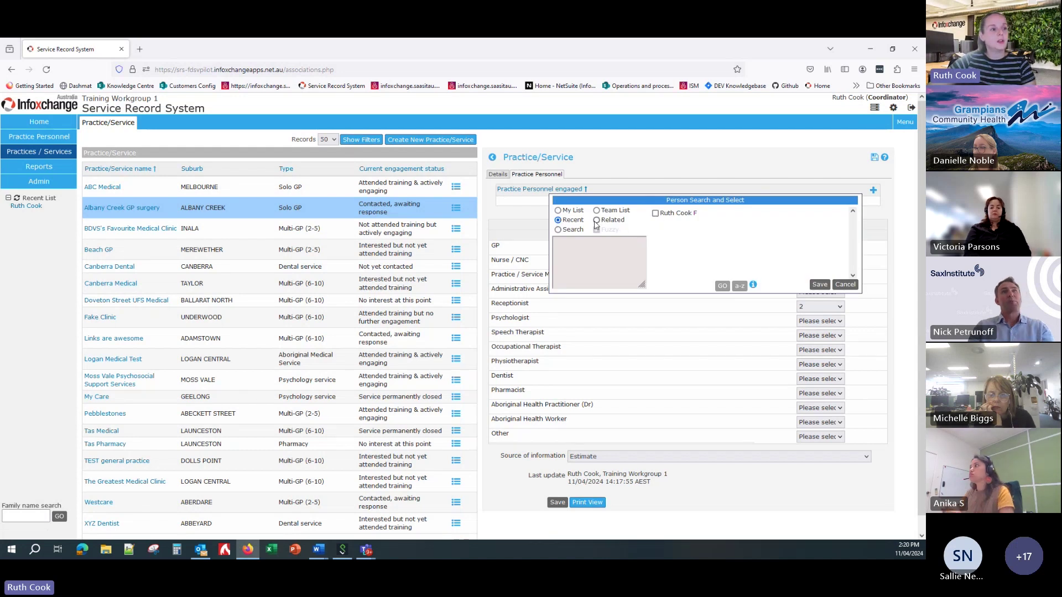
left_click(655, 214)
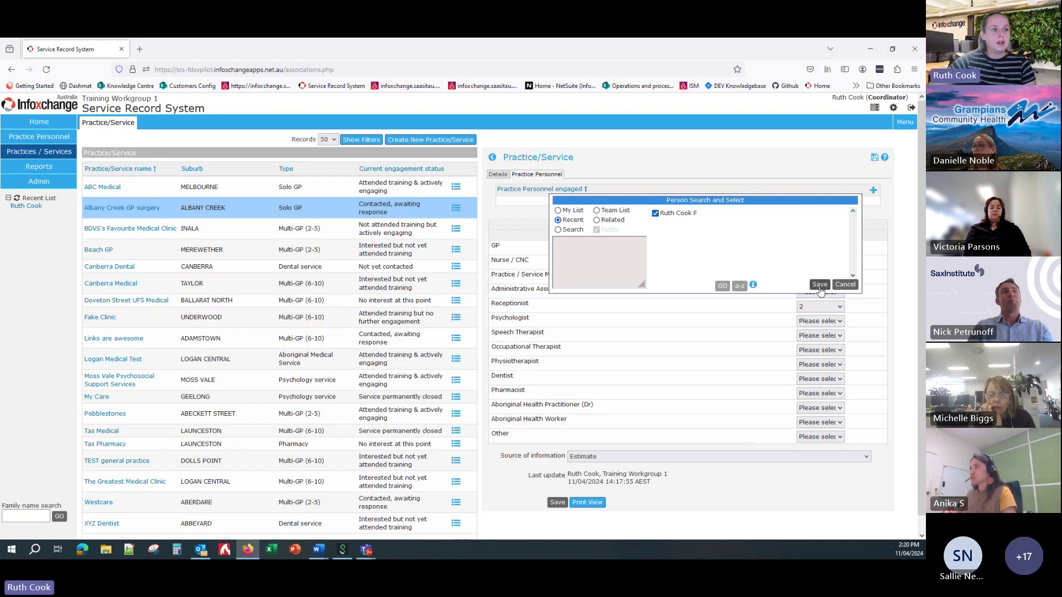
left_click(820, 285)
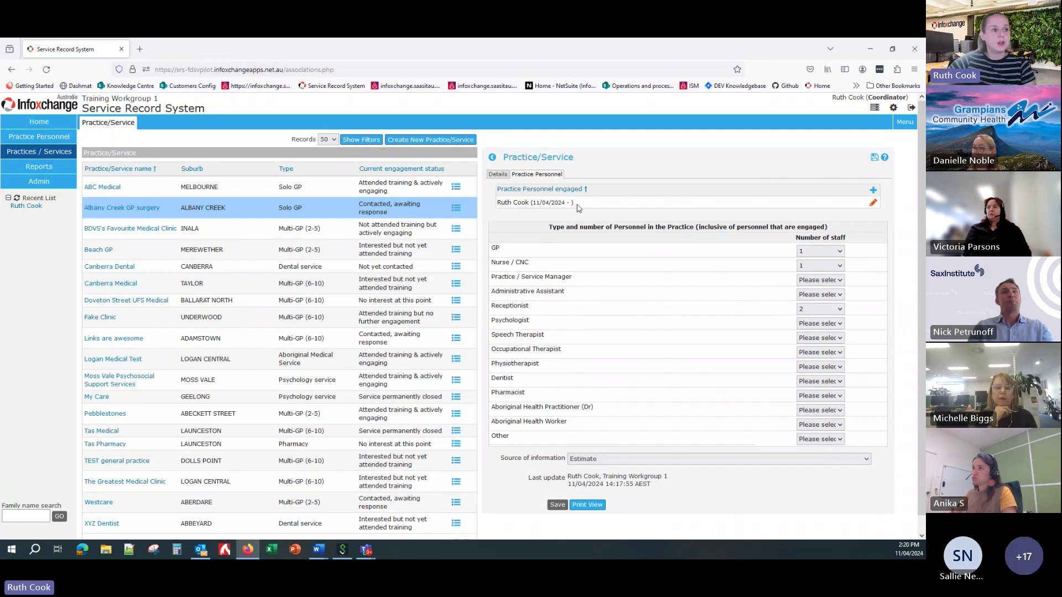
- Save the personnel change, then edit the engaged person's role to Receptionist and save
left_click(557, 505)
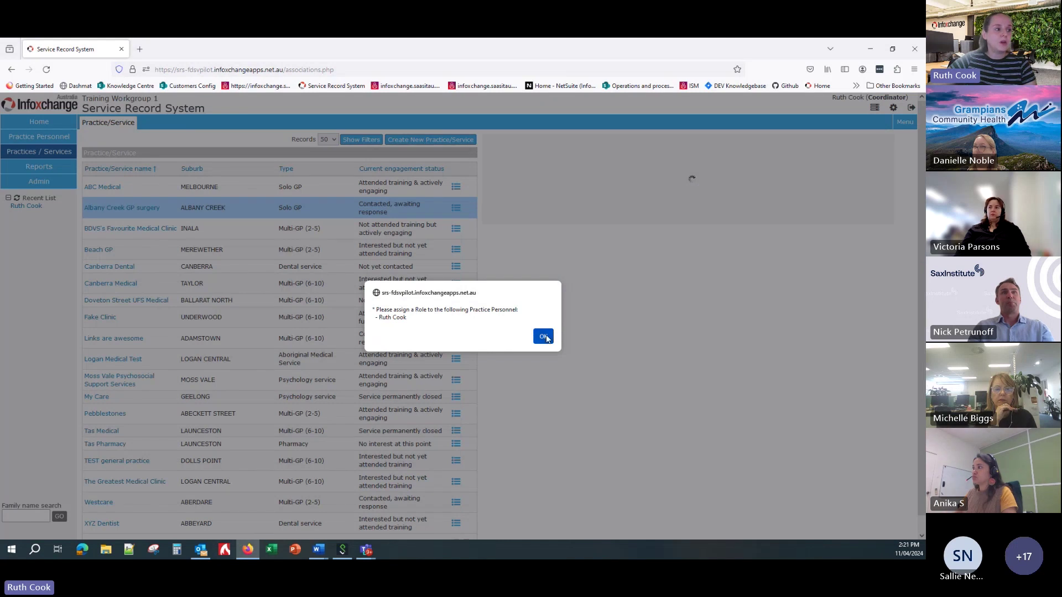
left_click(545, 337)
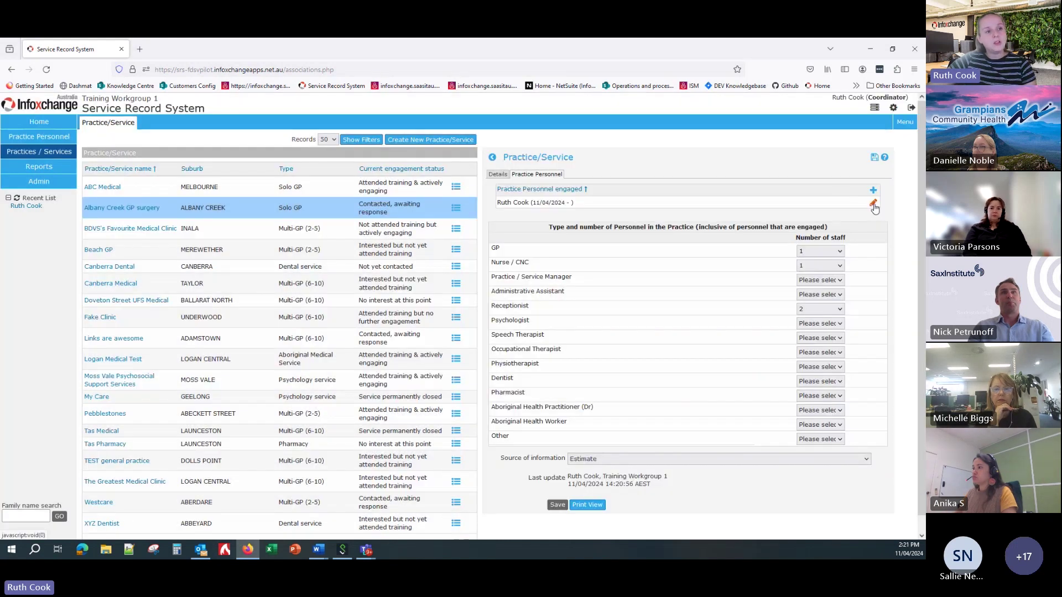
left_click(873, 204)
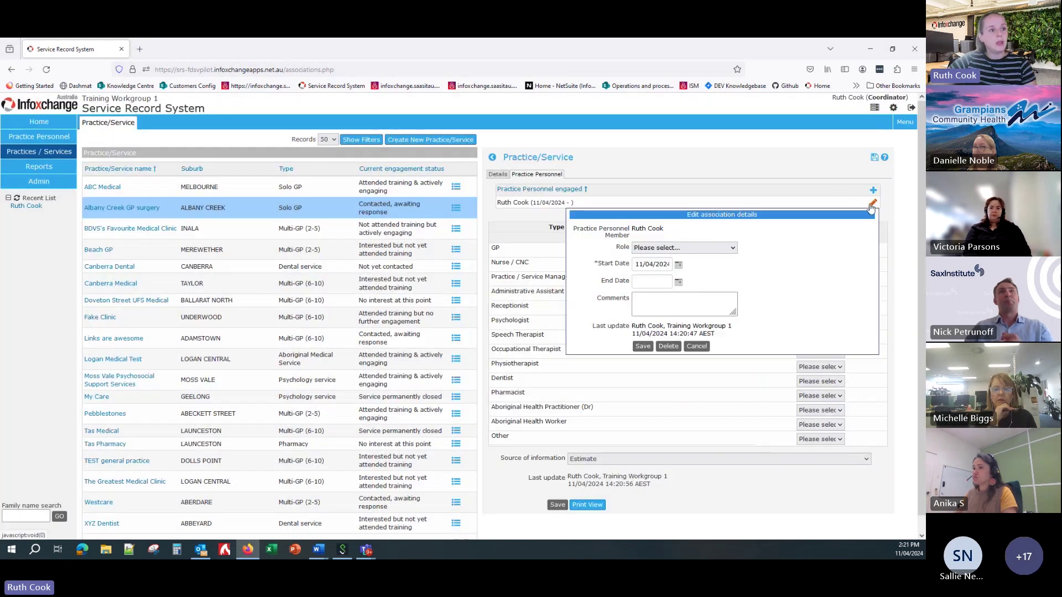
left_click(673, 248)
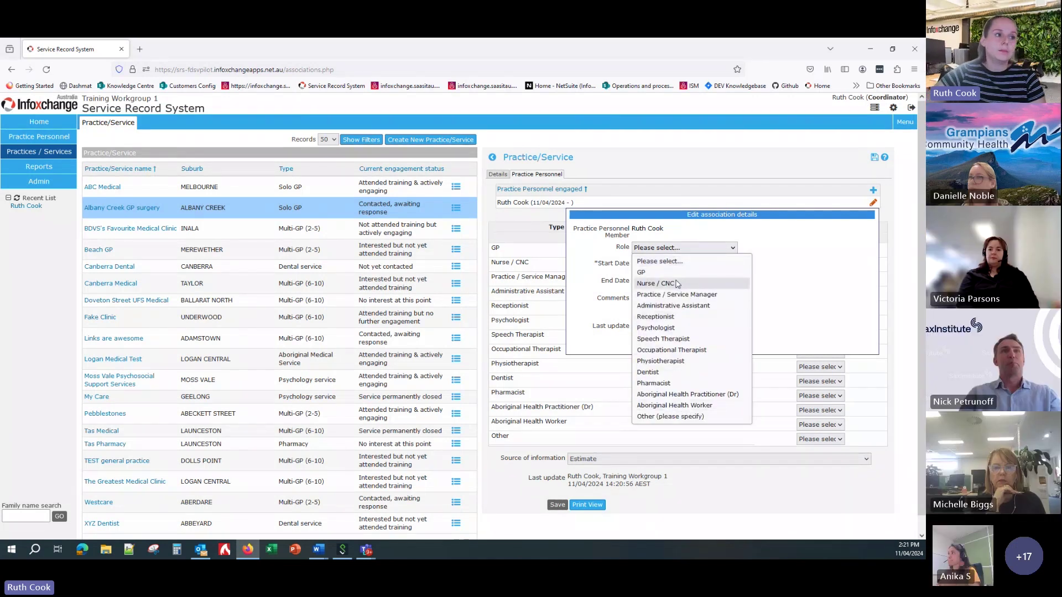
left_click(663, 316)
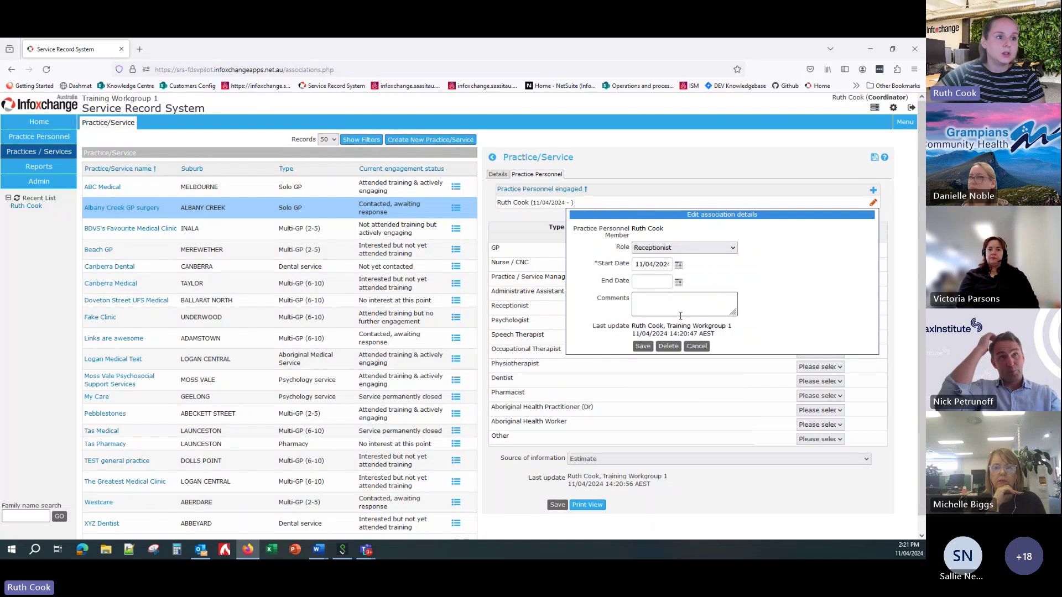
left_click(642, 346)
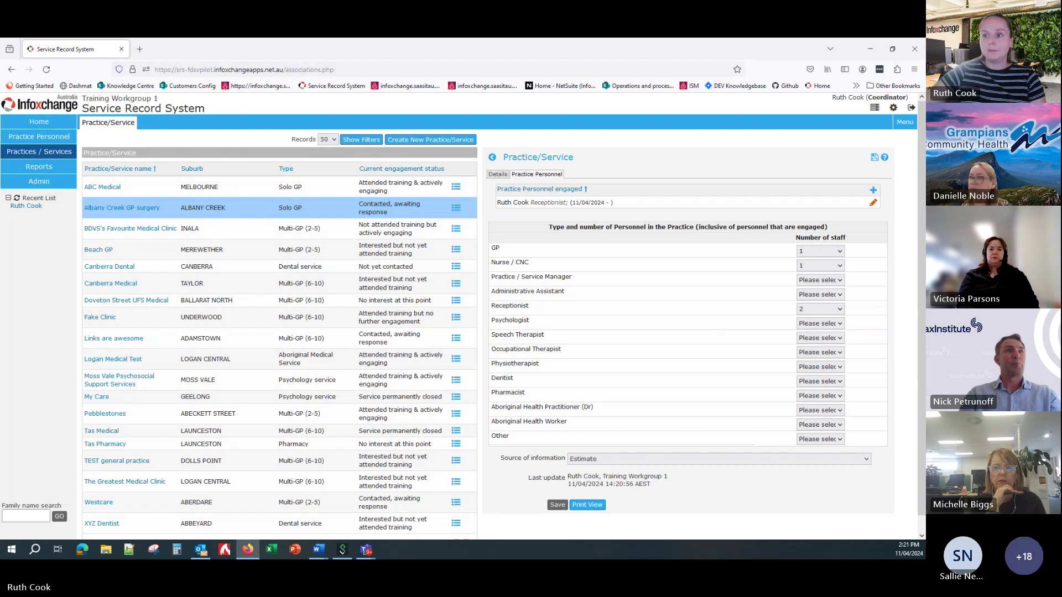
left_click(586, 202)
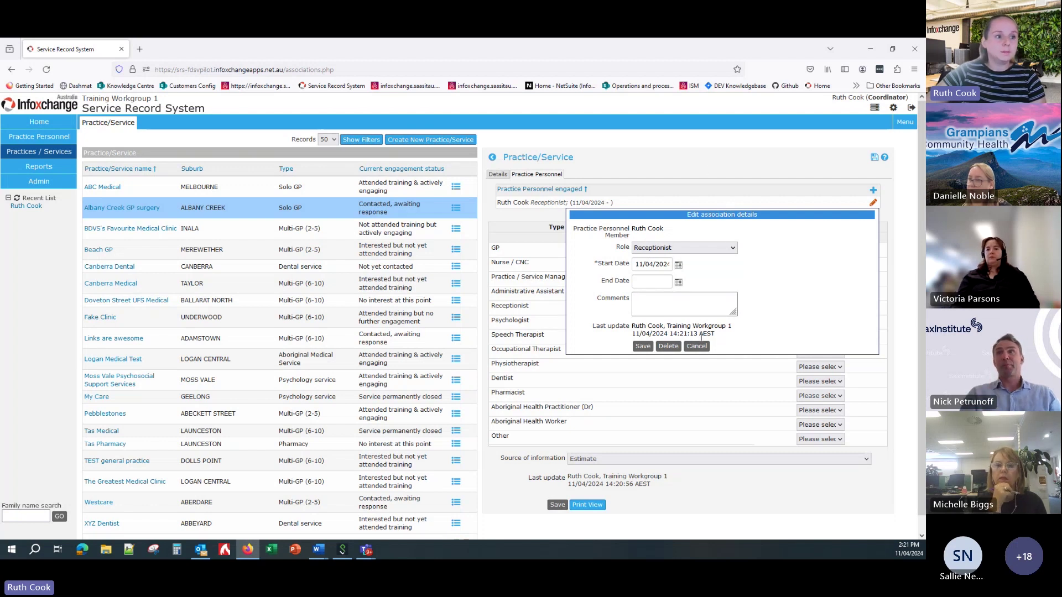
left_click(696, 346)
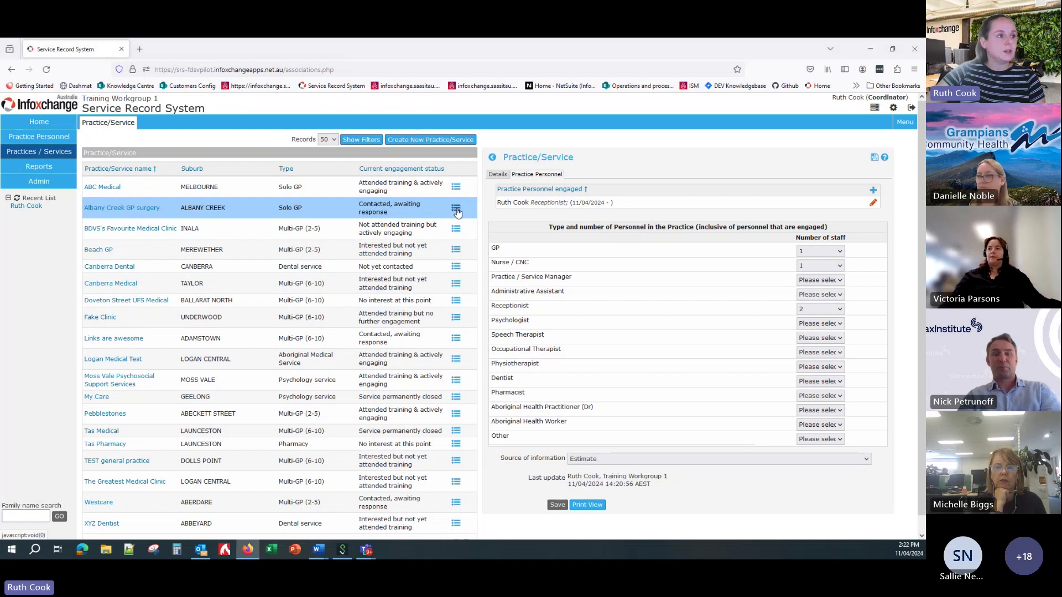
- Create a new Contact Log from Albany Creek GP surgery's associated records
left_click(455, 209)
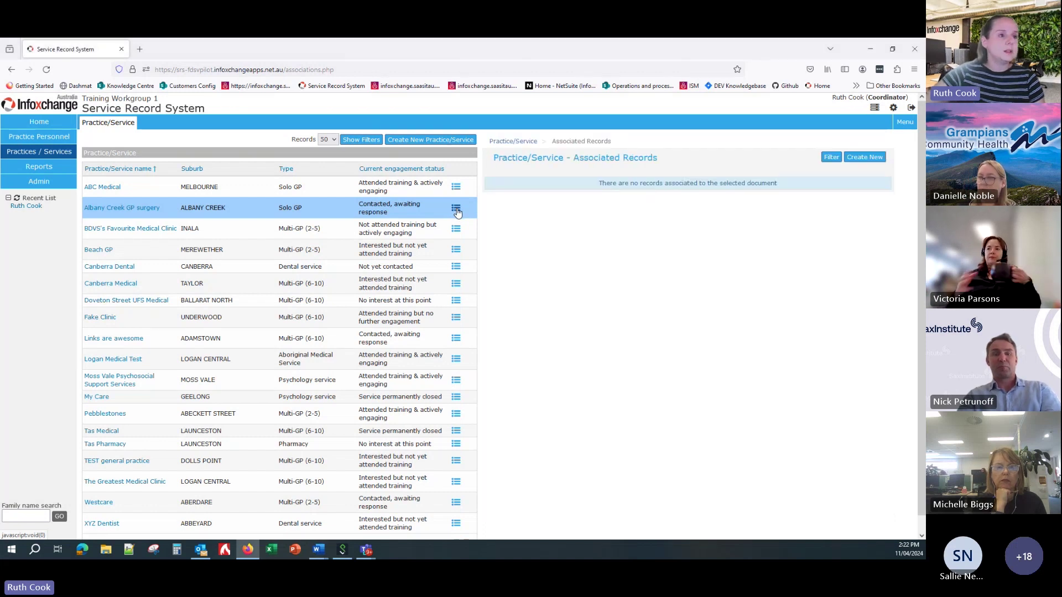
left_click(863, 157)
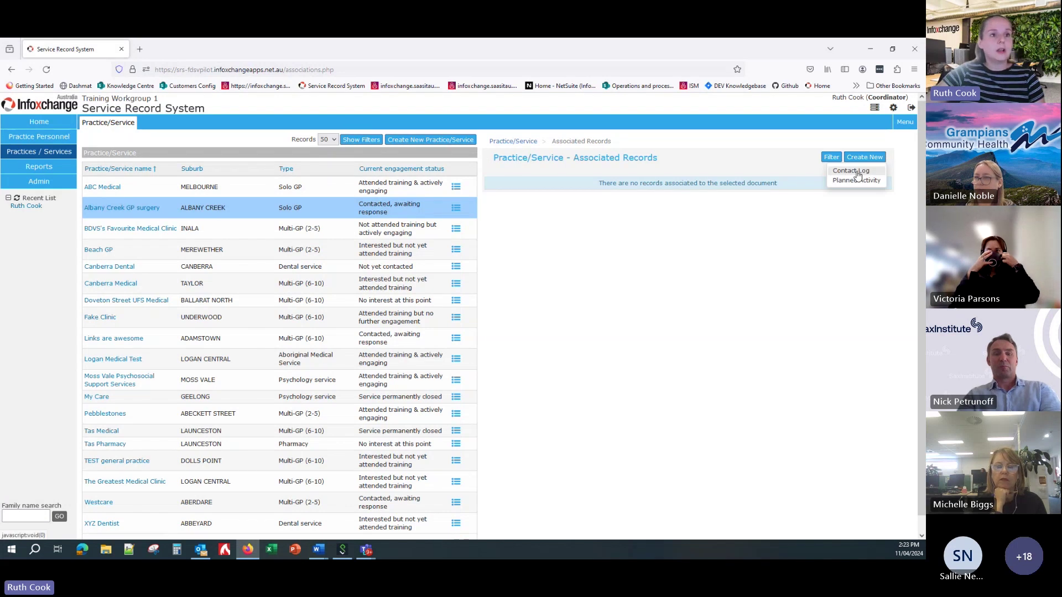
left_click(851, 171)
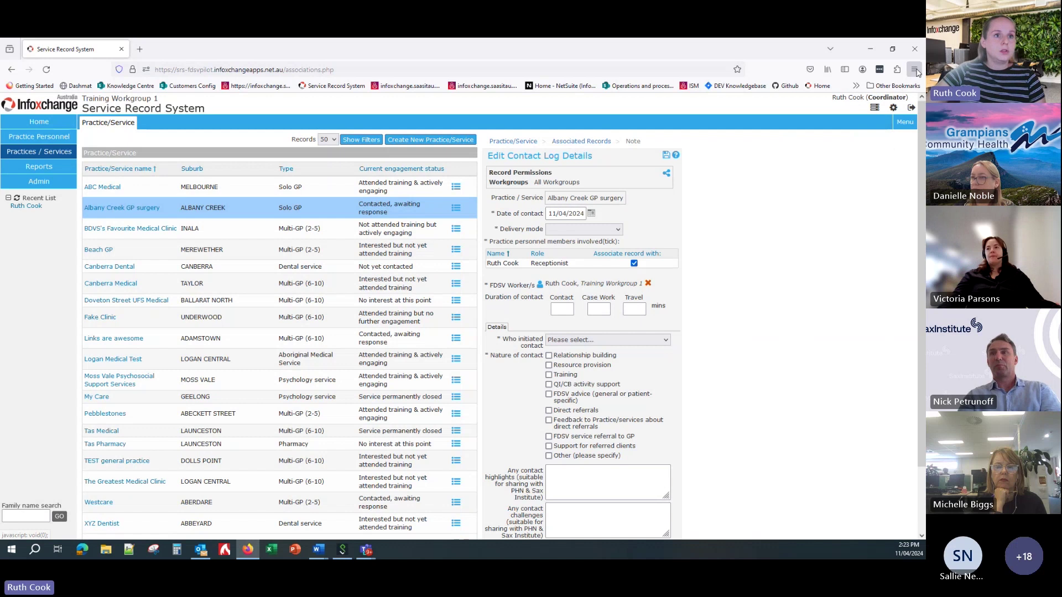
left_click(914, 69)
left_click(895, 300)
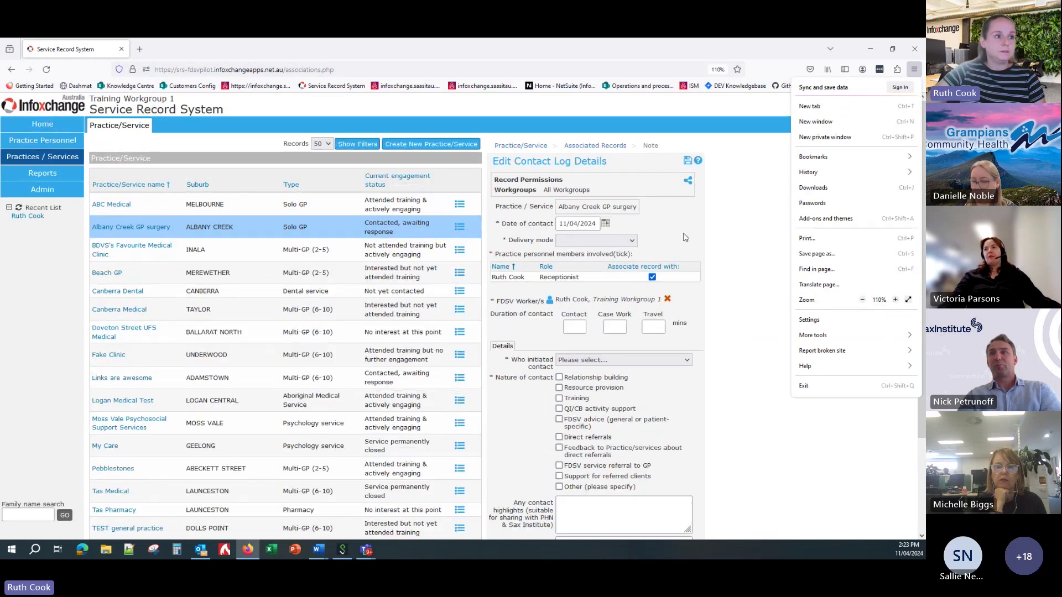
left_click(643, 241)
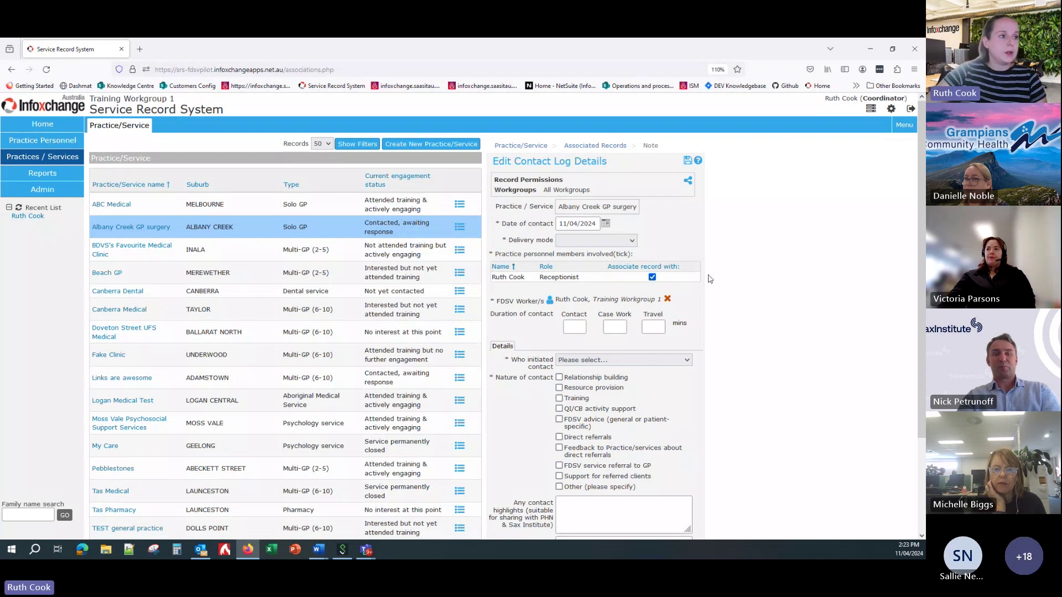
left_click(687, 161)
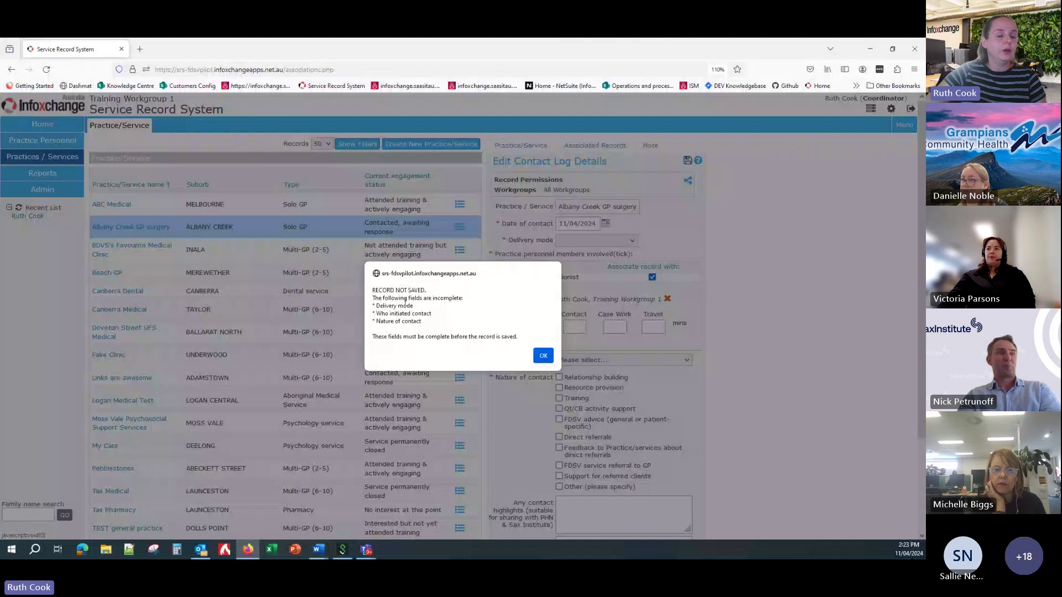
left_click(543, 356)
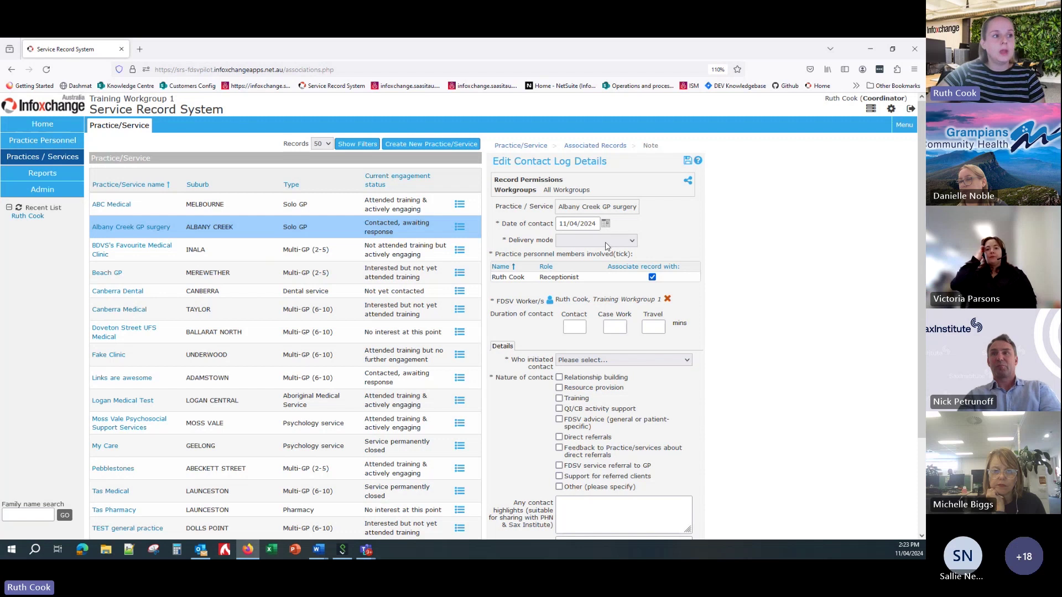
- Choose Phone as the contact log's delivery mode
left_click(634, 243)
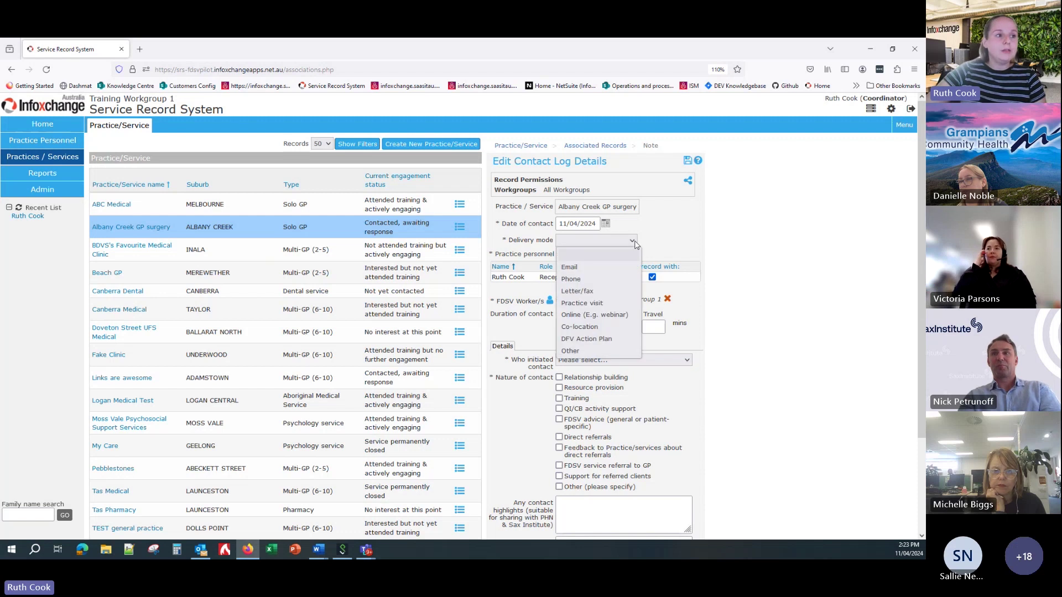
left_click(603, 282)
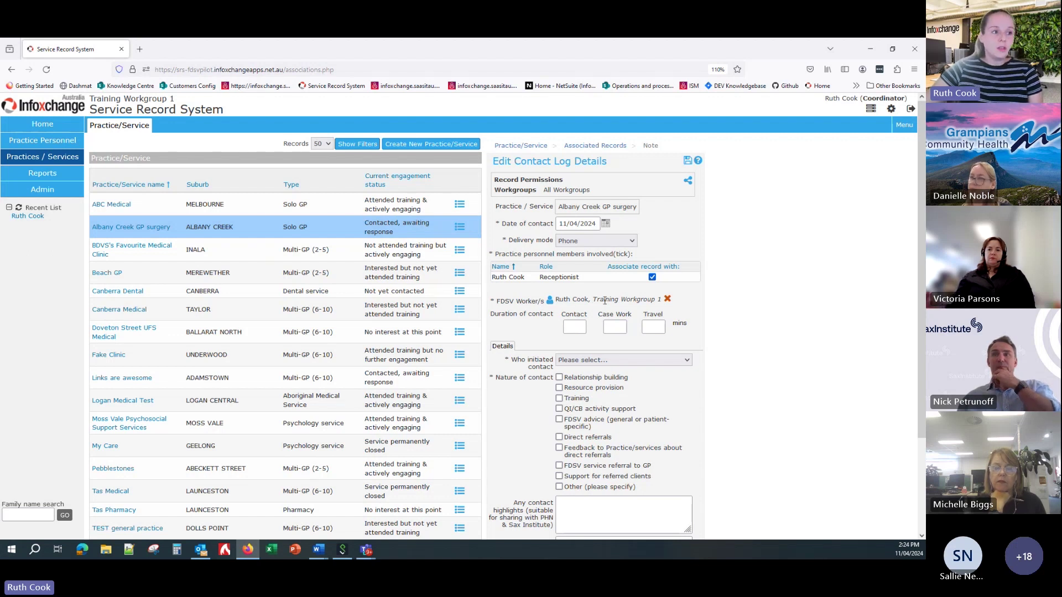
- Add a colleague from the workgroup as an FDSV worker, then remove them again
left_click(549, 302)
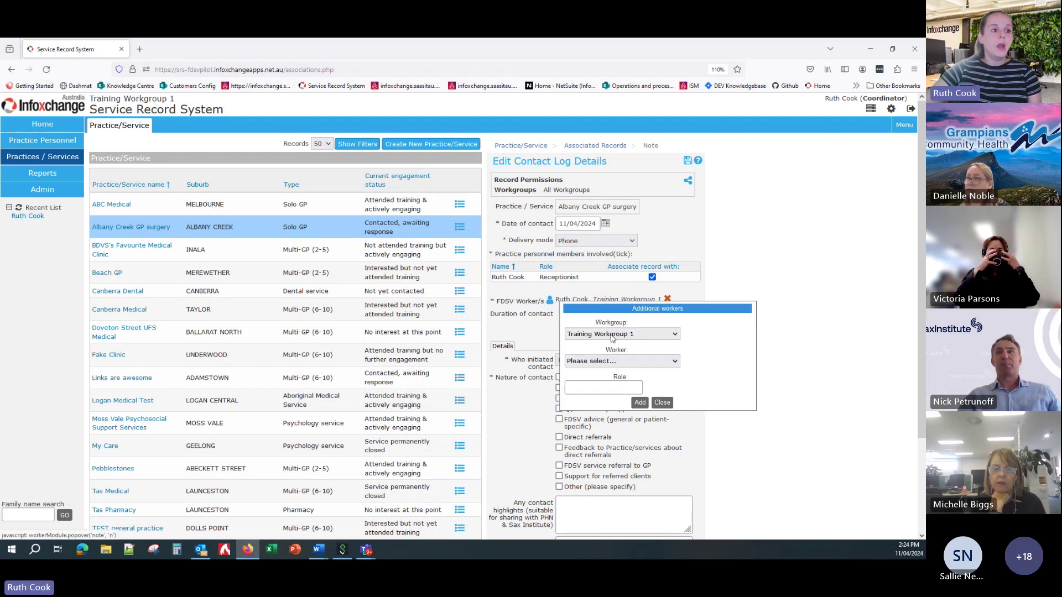
left_click(626, 363)
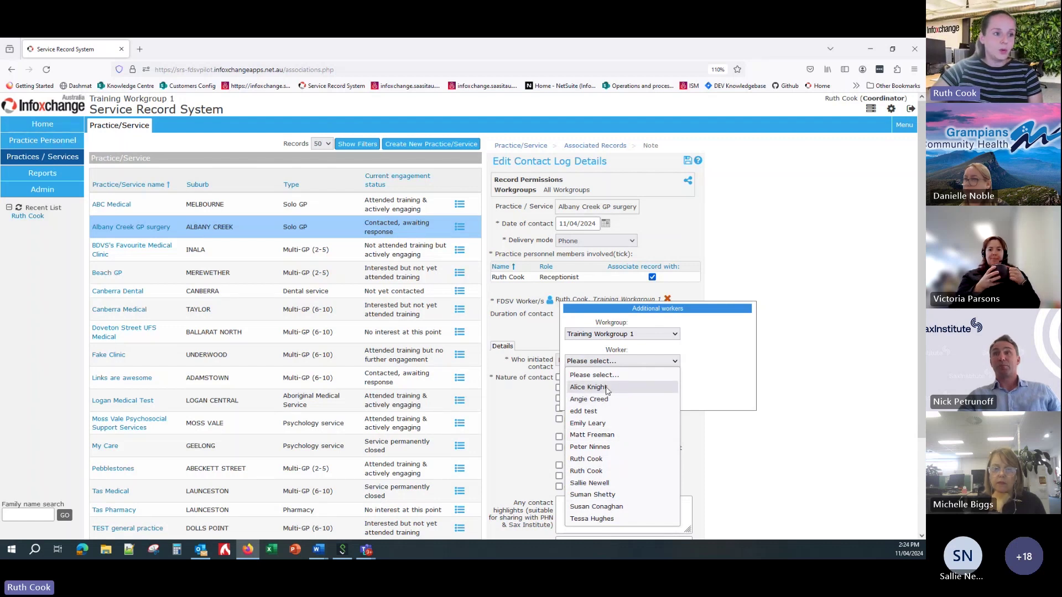
left_click(591, 391)
left_click(637, 405)
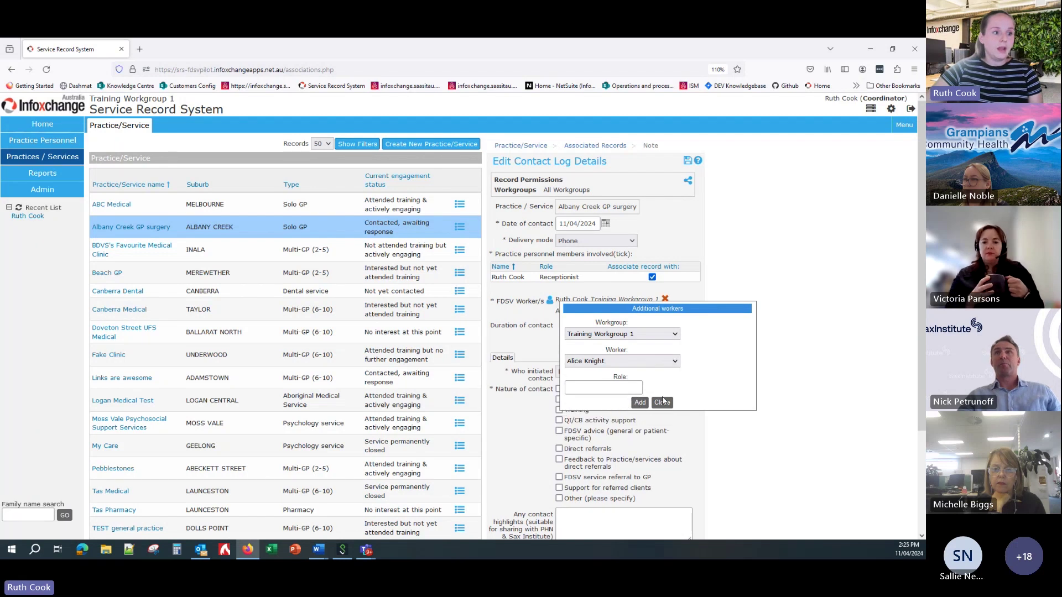
left_click(661, 402)
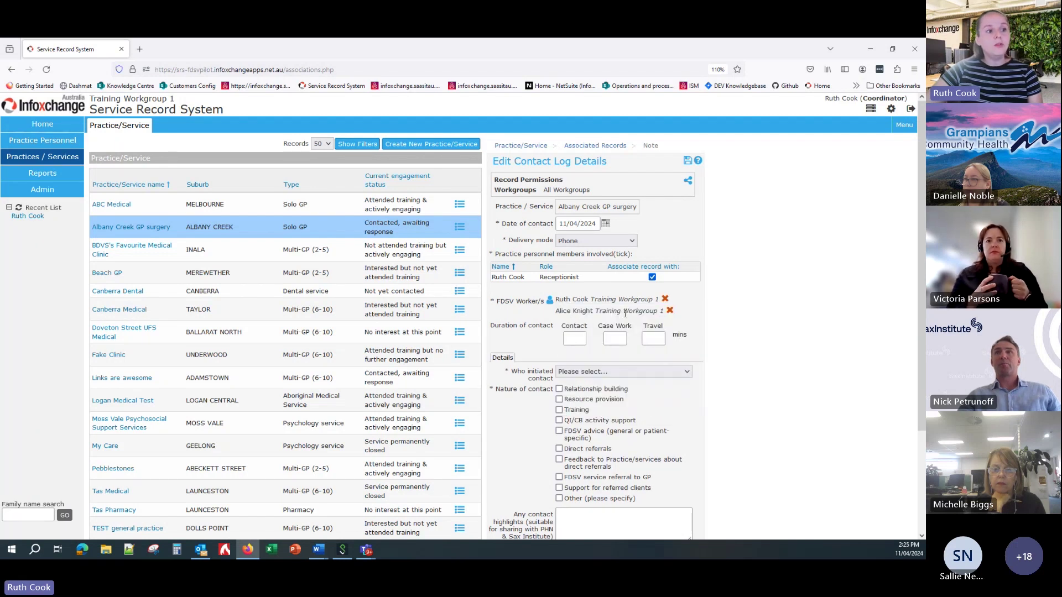
left_click(670, 312)
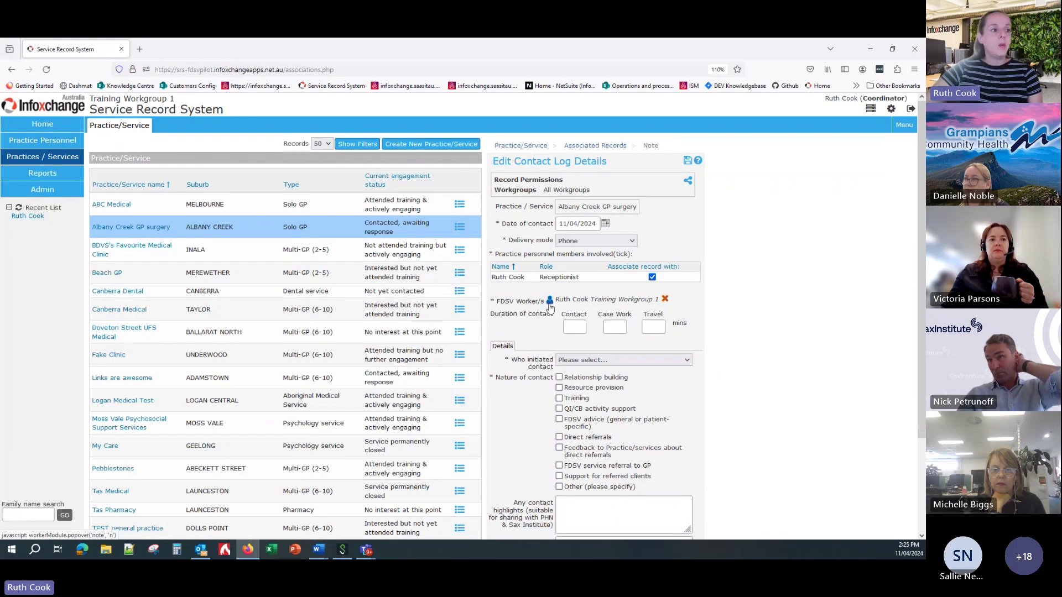
- Add an External Organisation worker, with their name and role Case Worker, as an FDSV worker
left_click(549, 301)
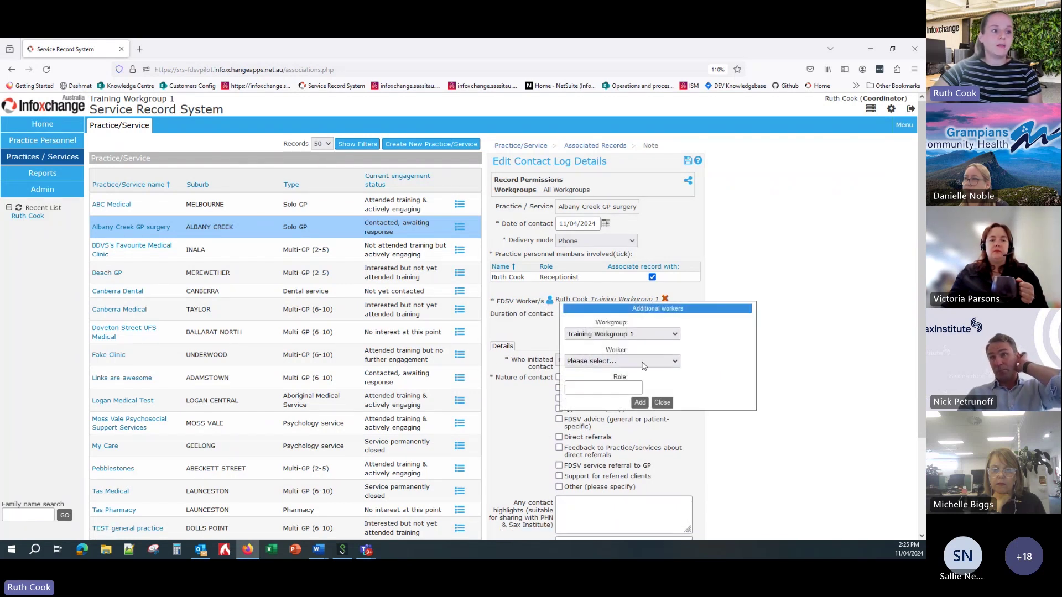
left_click(645, 335)
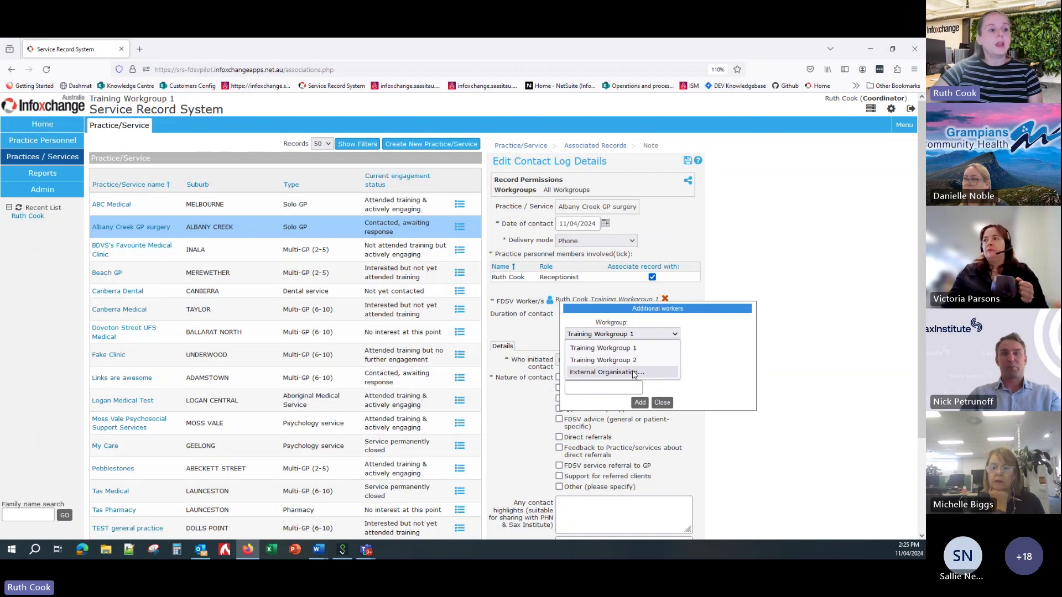
left_click(611, 373)
left_click(629, 359)
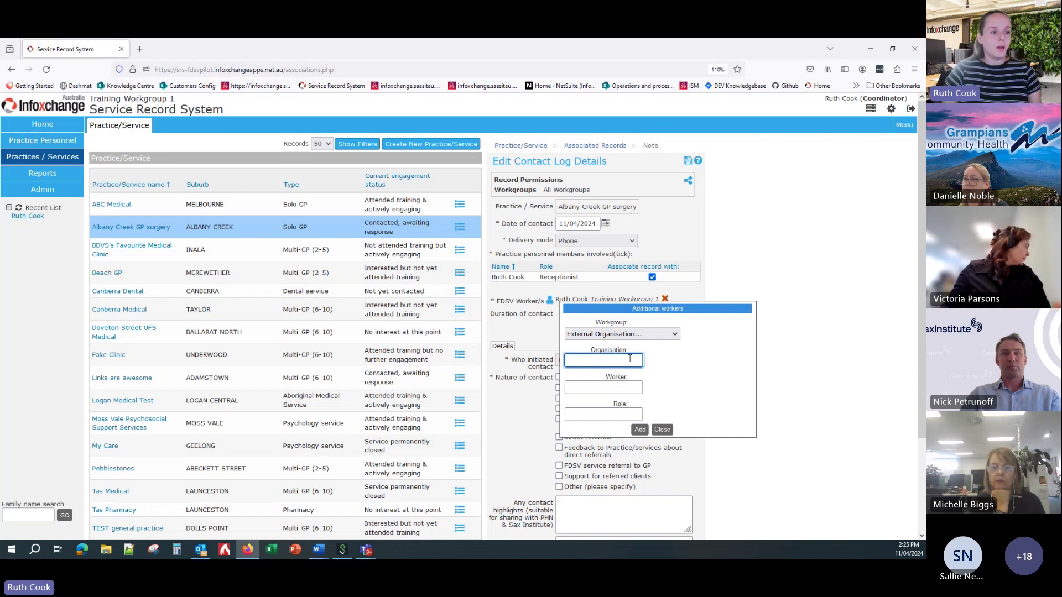
left_click(623, 386)
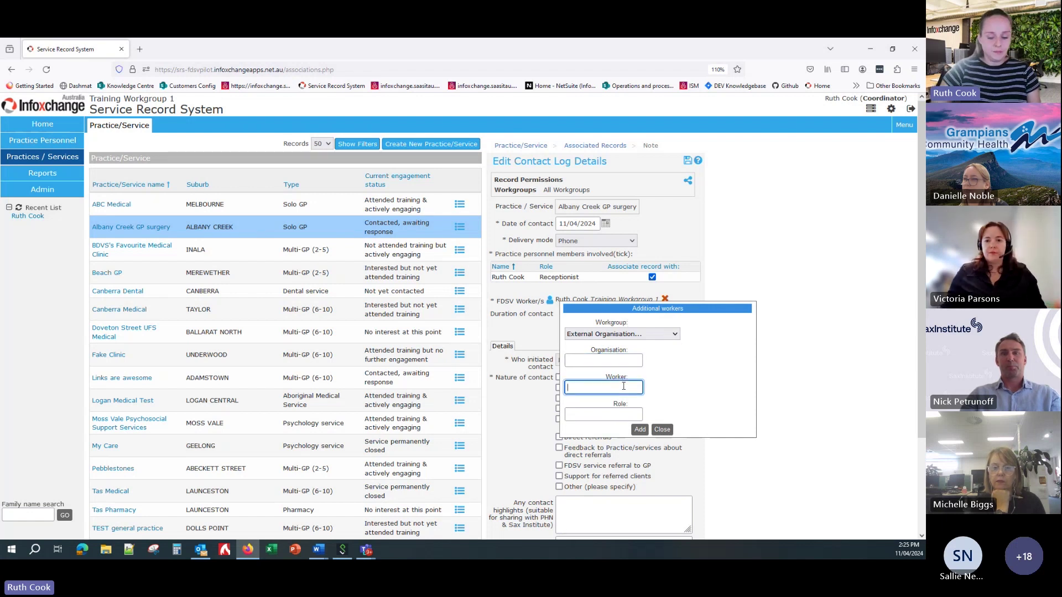
type("Jane Doe")
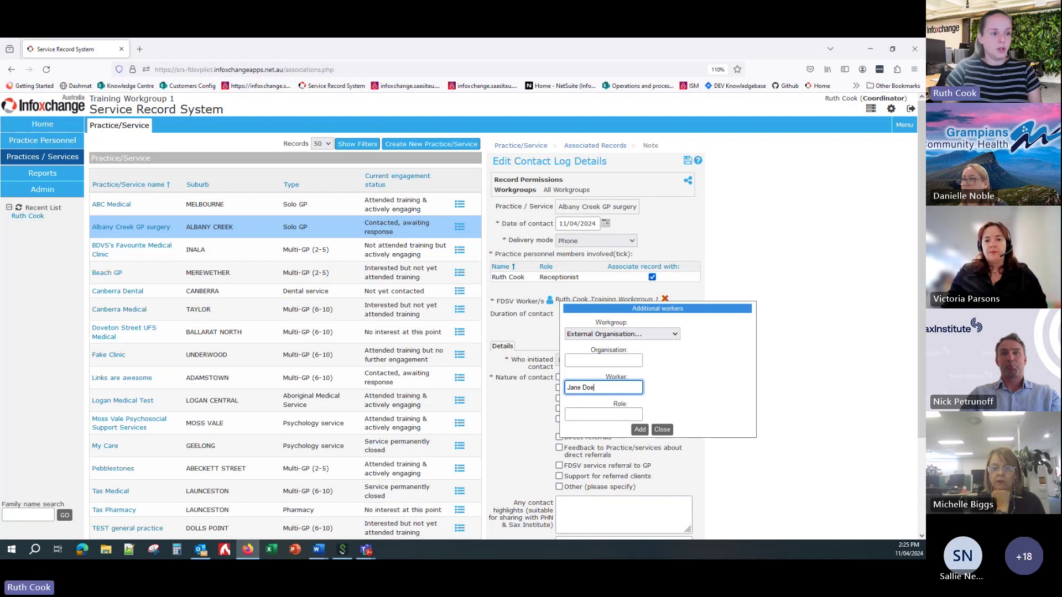
left_click(602, 414)
type("Case")
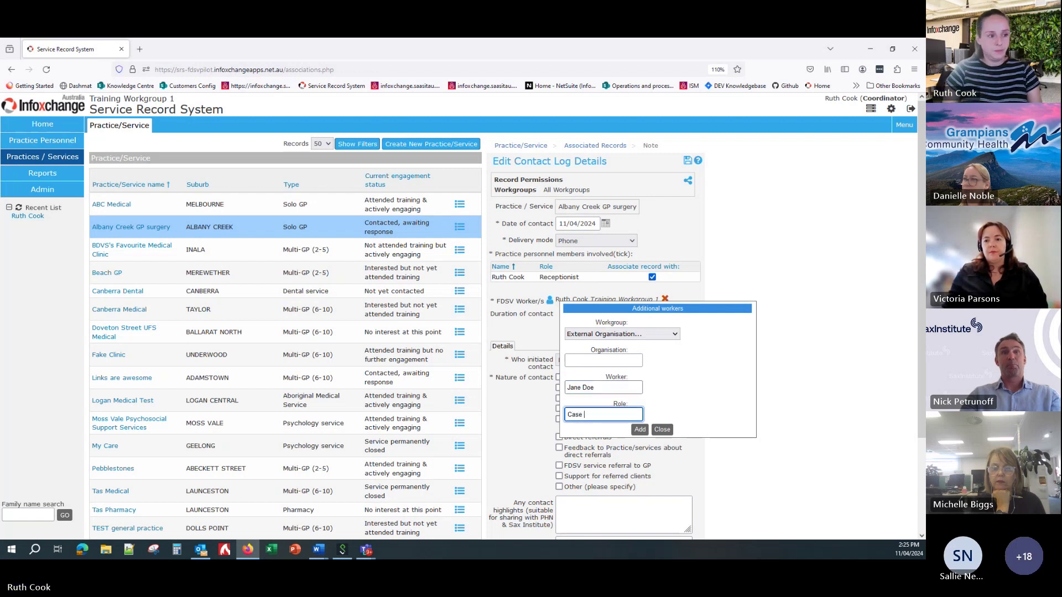
type(" Worker")
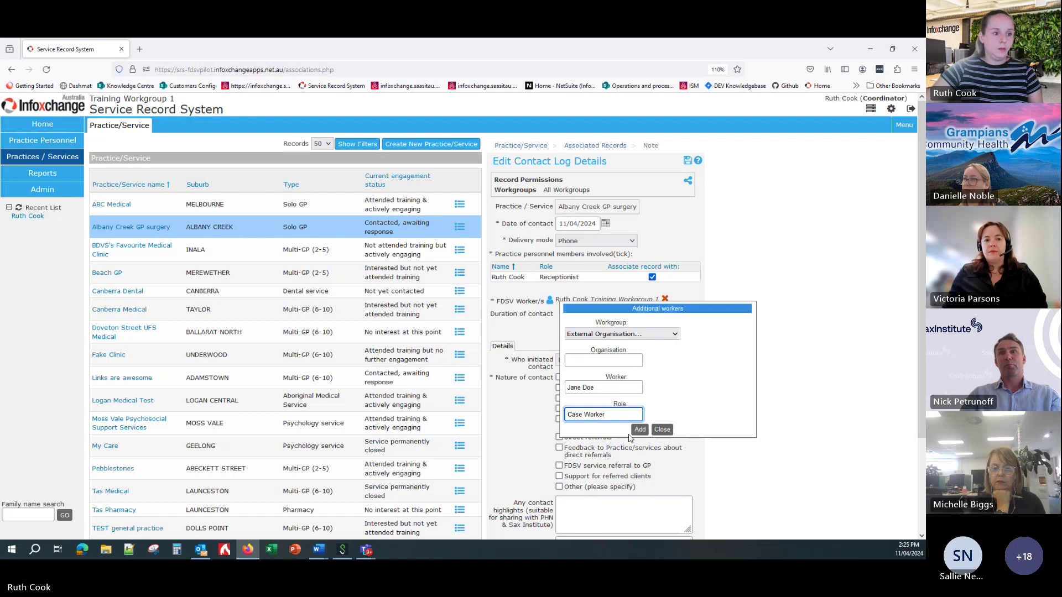
left_click(639, 430)
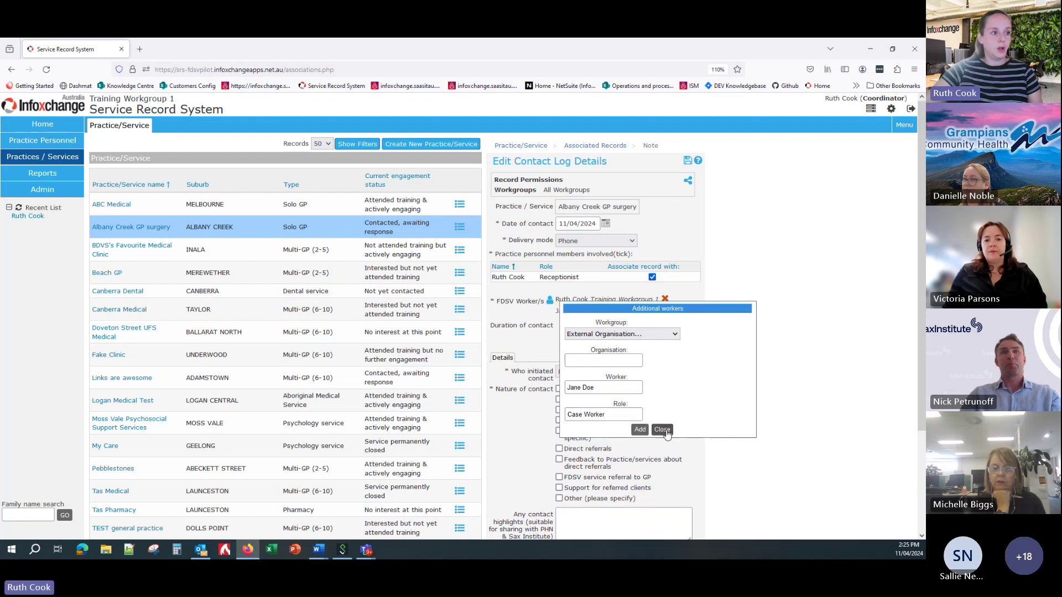
left_click(662, 430)
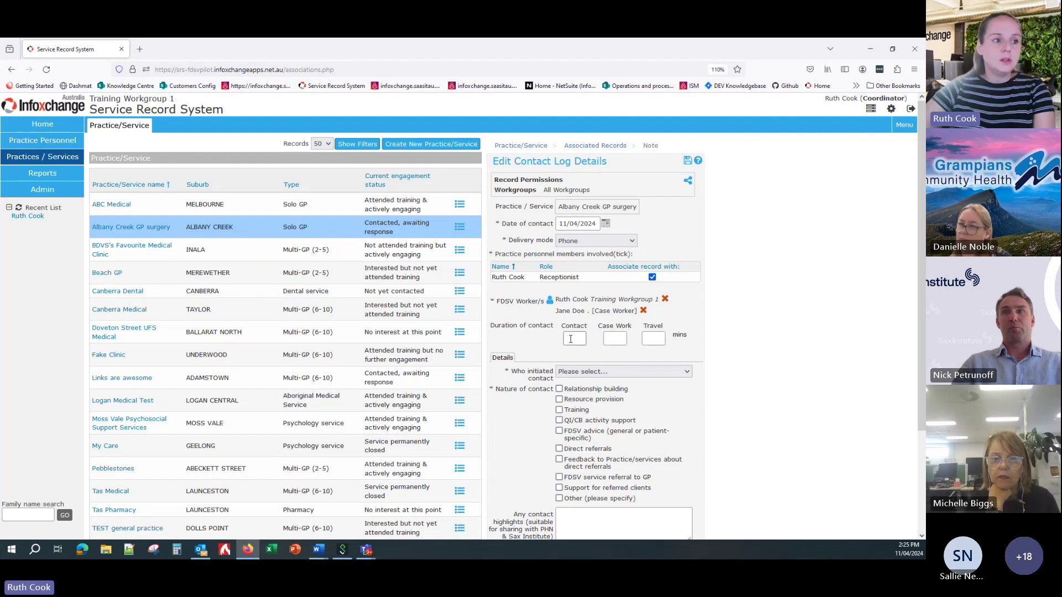
- Enter 10 minutes as the contact duration, leaving the case work and travel fields blank
left_click(575, 338)
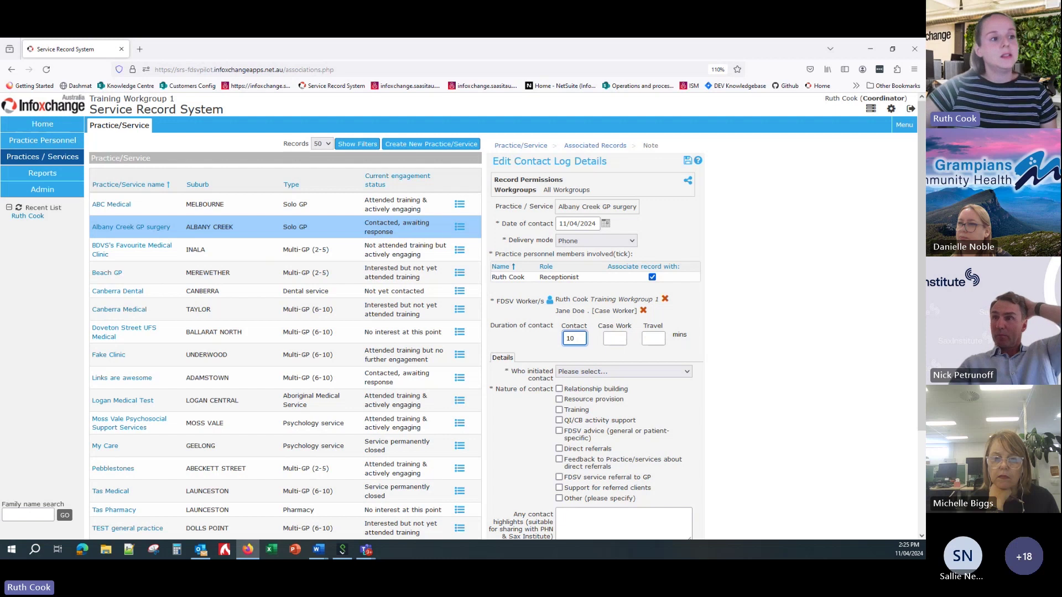
left_click(619, 339)
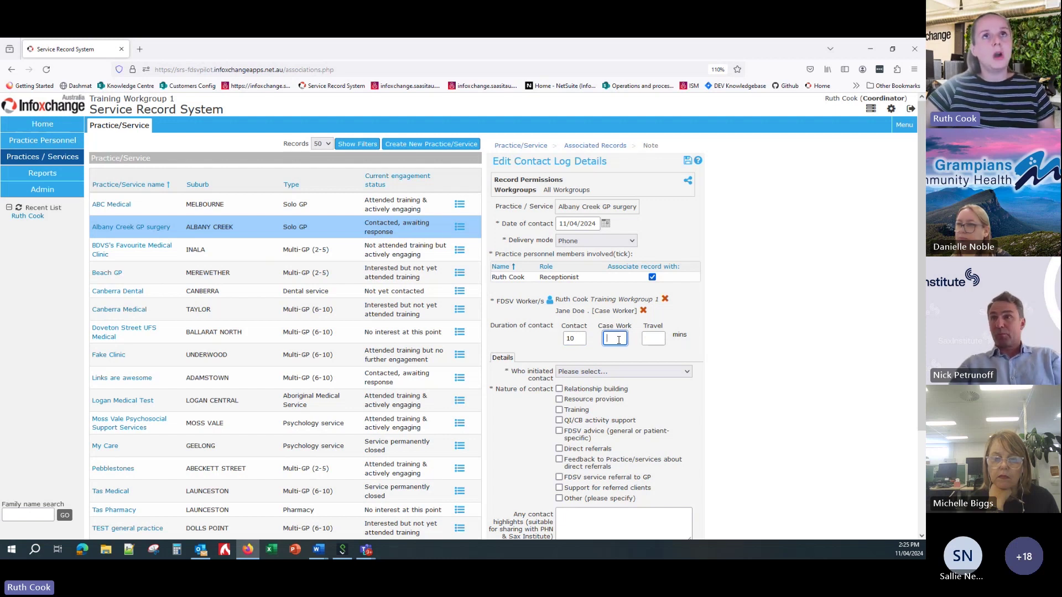
left_click(653, 341)
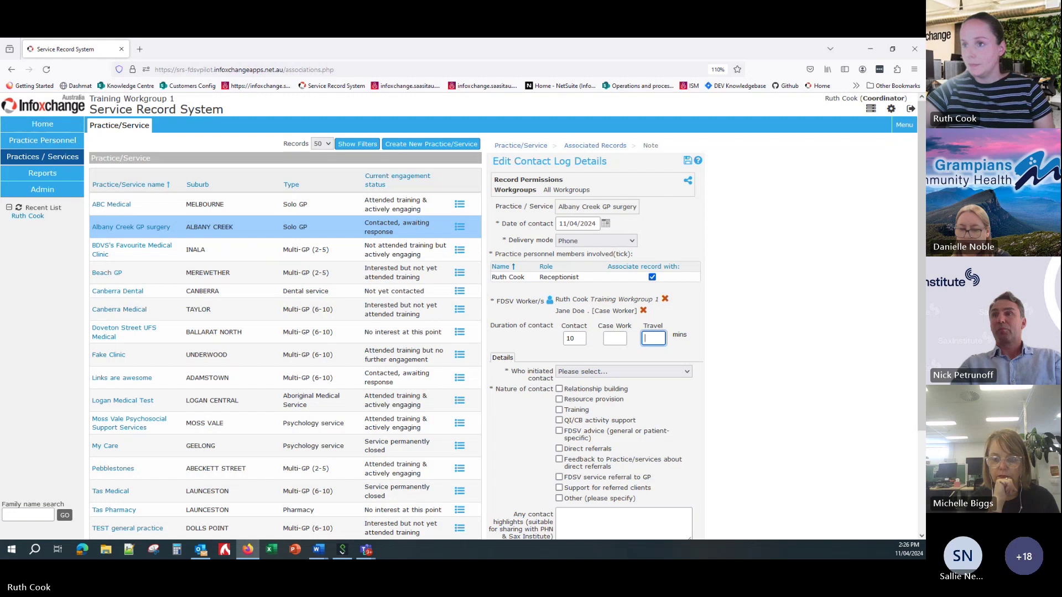
key("alt+Tab")
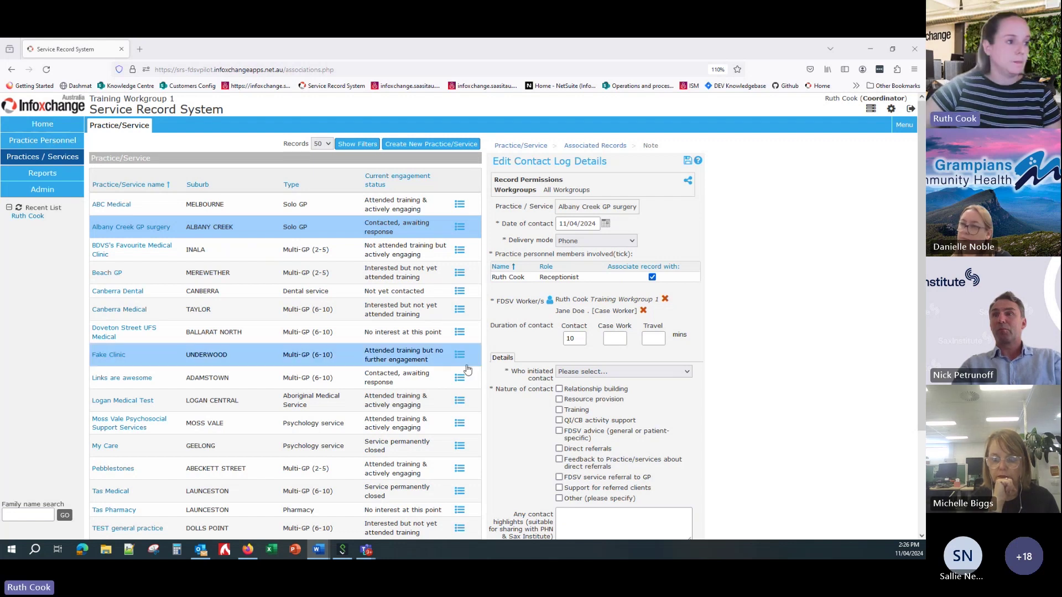
- Set who initiated contact to FDSV team and tick every nature of contact except Other
scroll(816, 297, "down", 3)
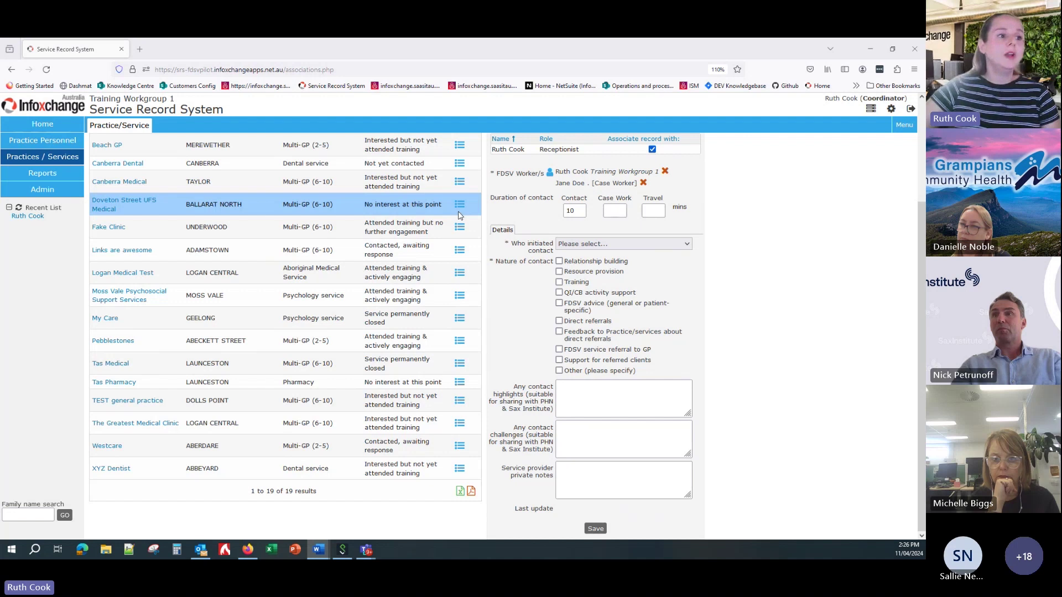
left_click(595, 243)
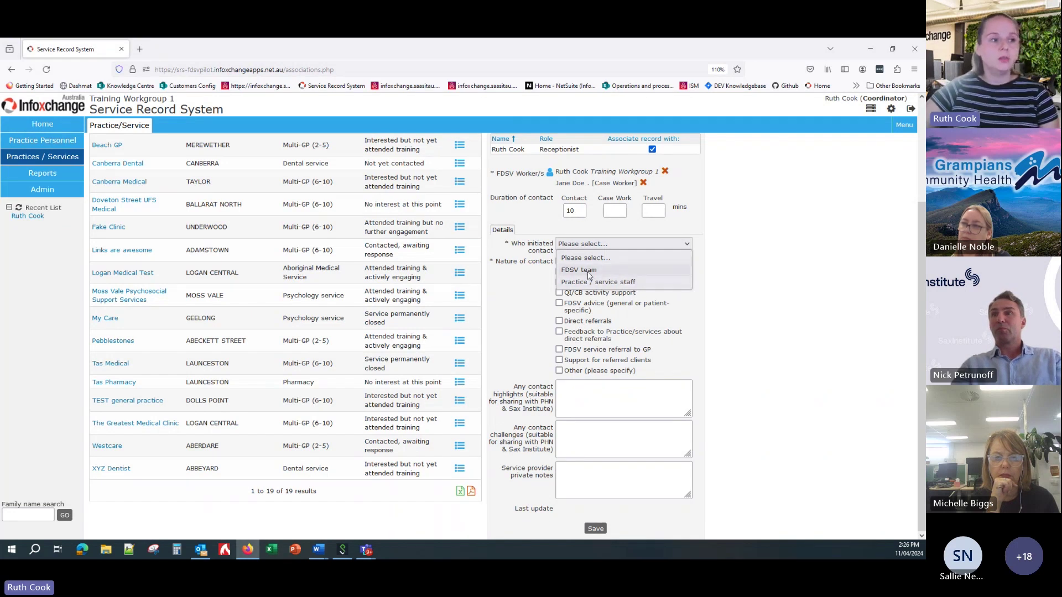
left_click(589, 274)
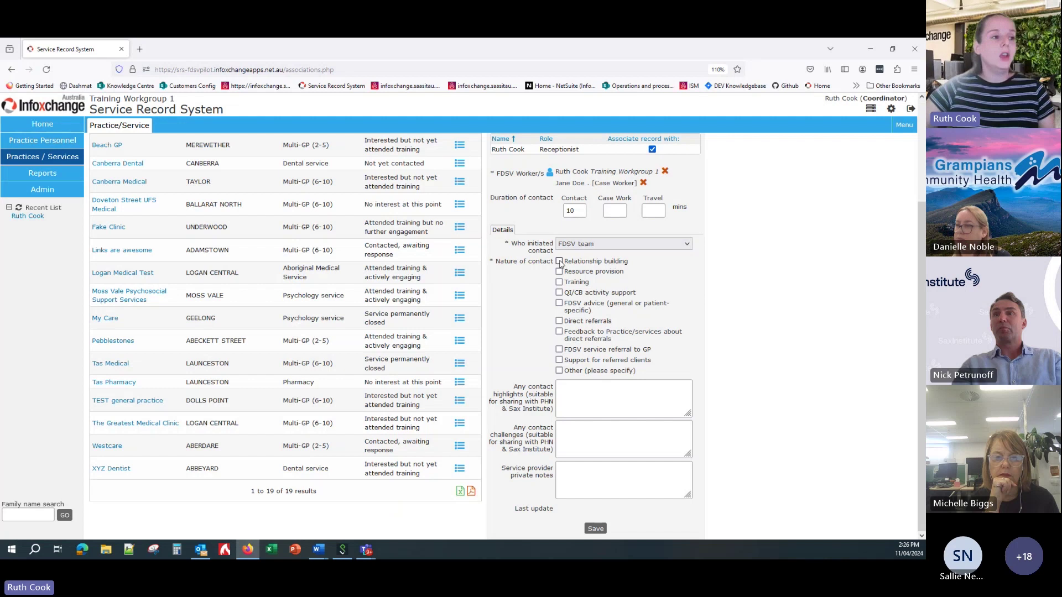
left_click(559, 262)
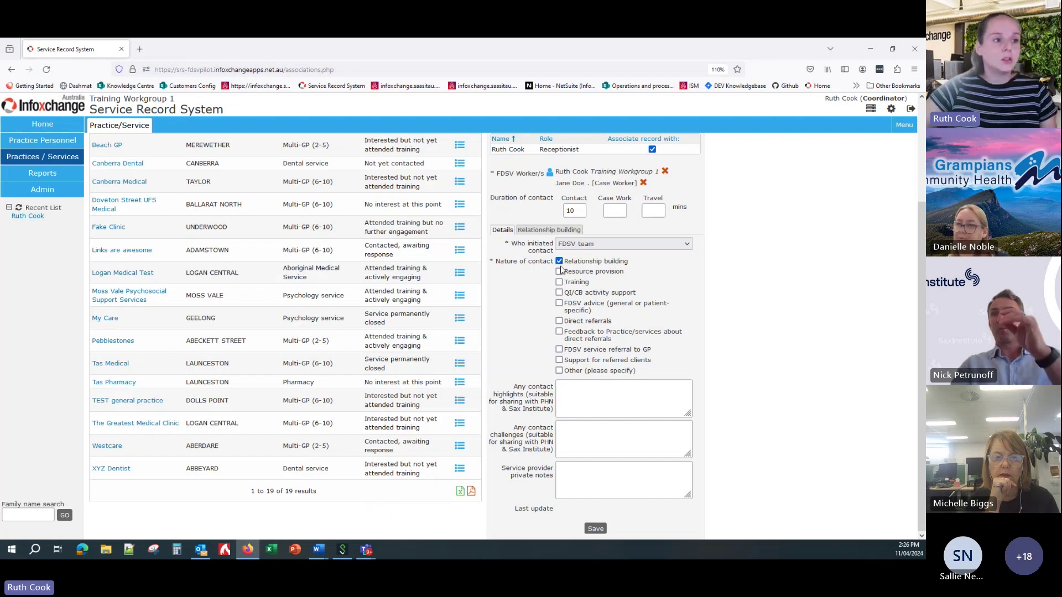
left_click(559, 272)
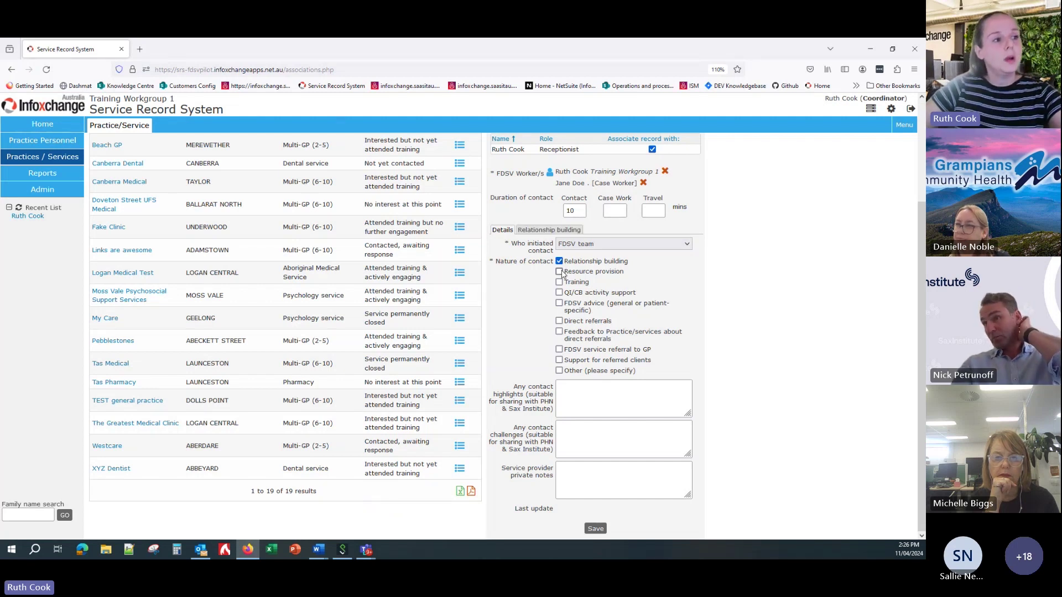
left_click(559, 282)
left_click(559, 292)
left_click(559, 303)
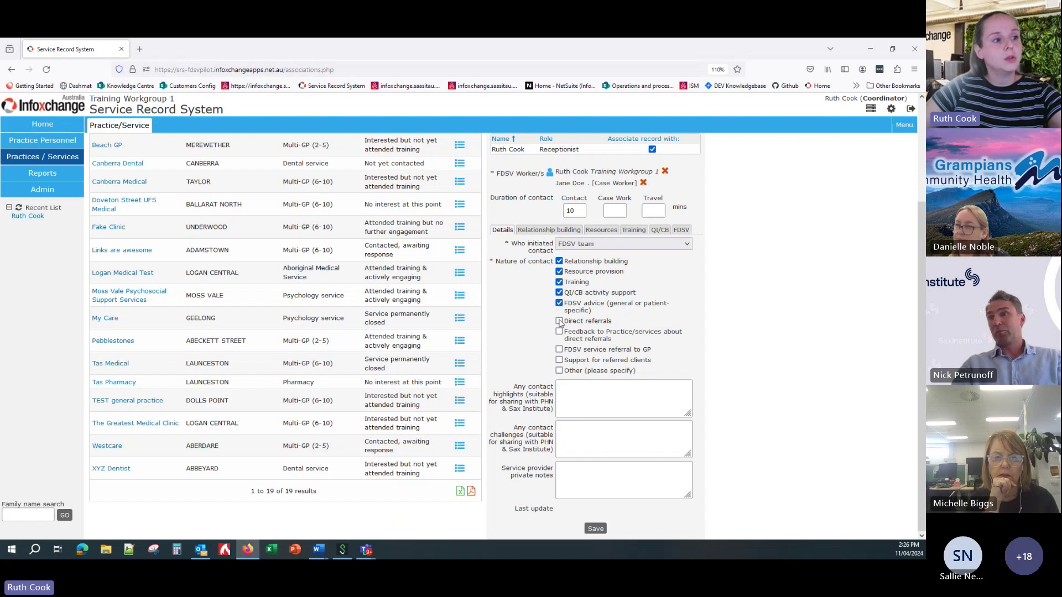
left_click(559, 321)
left_click(559, 357)
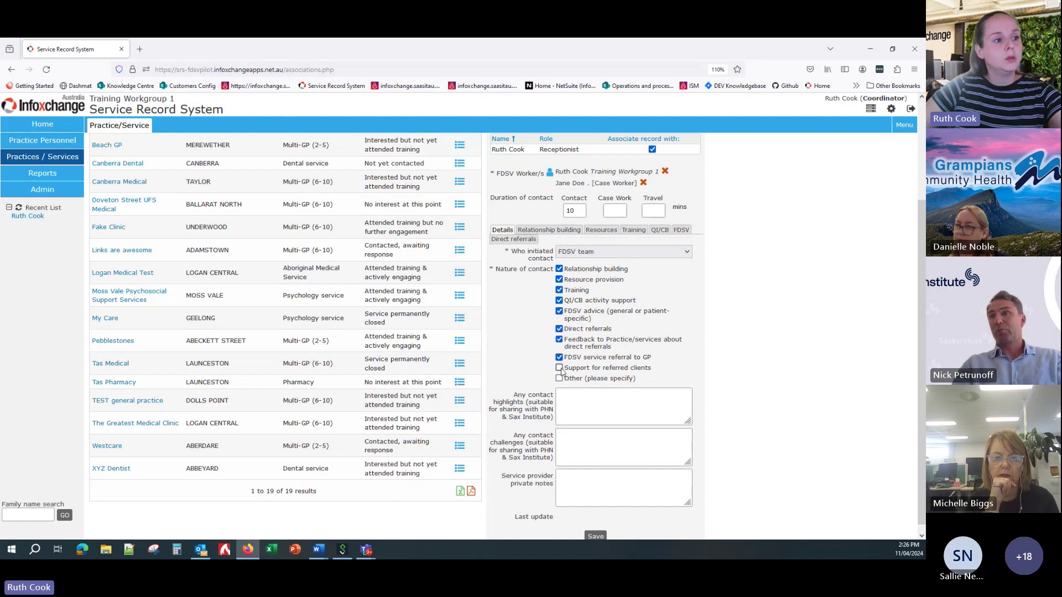
left_click(559, 367)
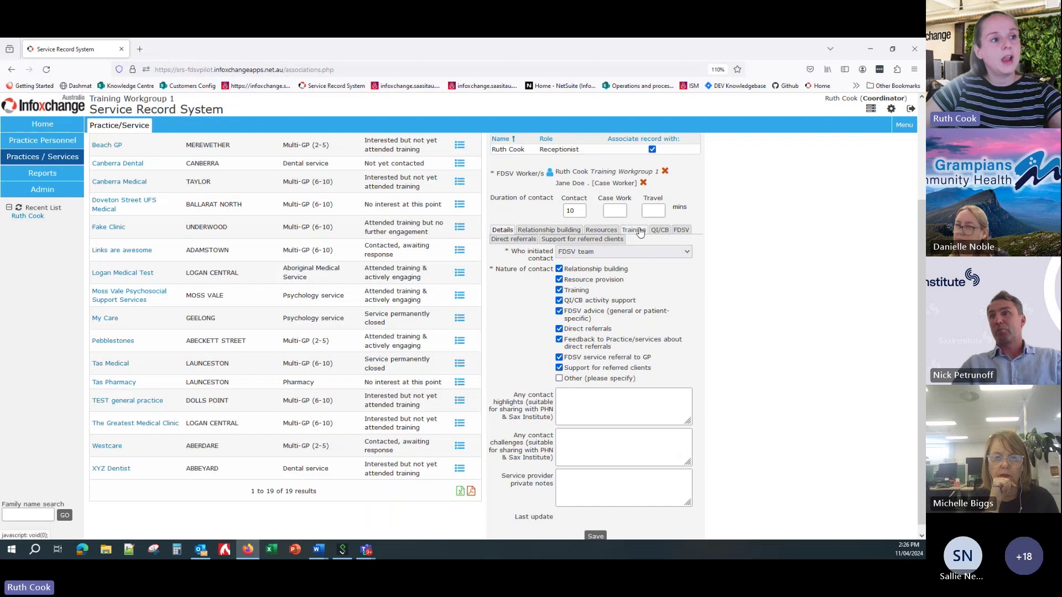
- Preview the Relationship building and Resources sections, then return to Details near Save
left_click(537, 231)
left_click(597, 240)
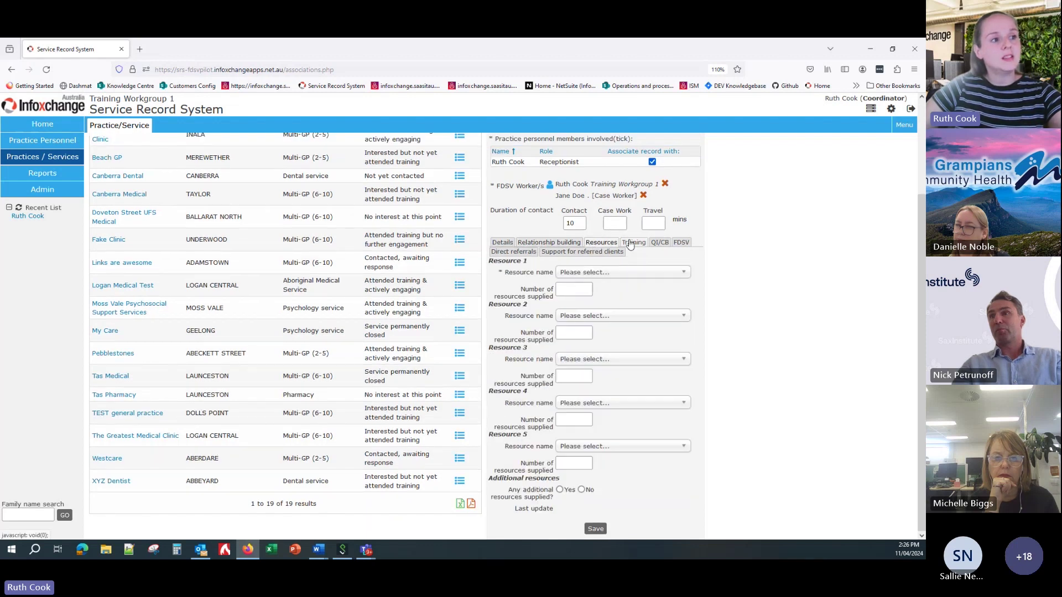
left_click(510, 245)
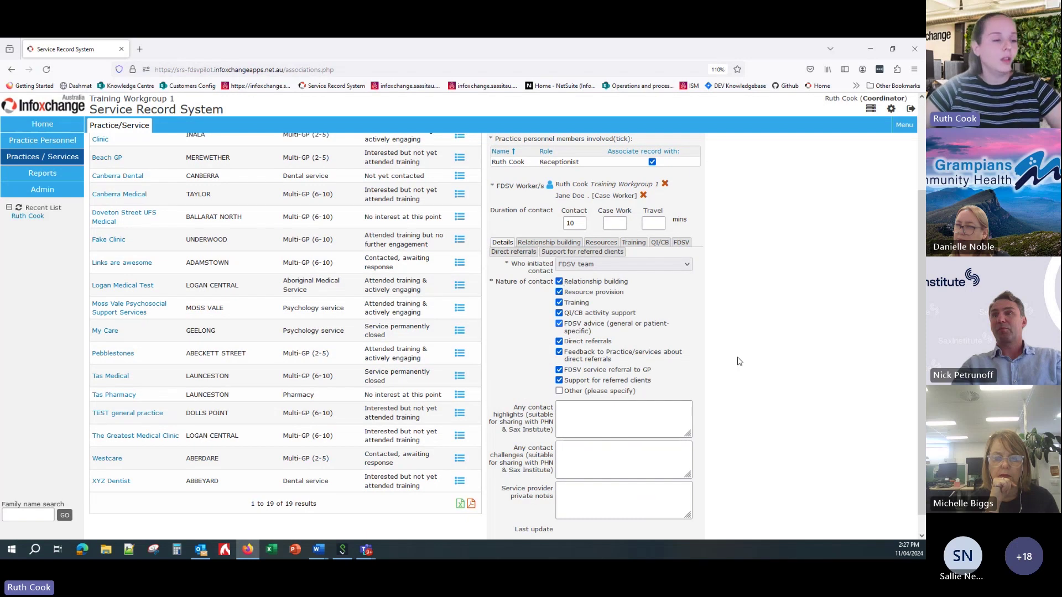
scroll(774, 349, "down", 2)
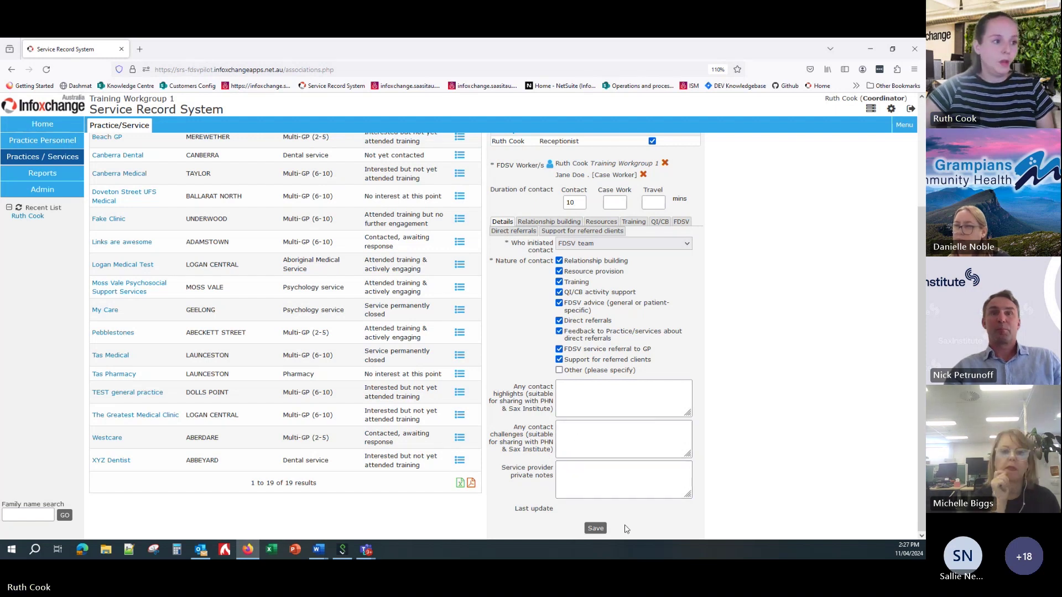
- Untick all nine nature-of-contact options, from Relationship building to Support for referred clients
left_click(559, 260)
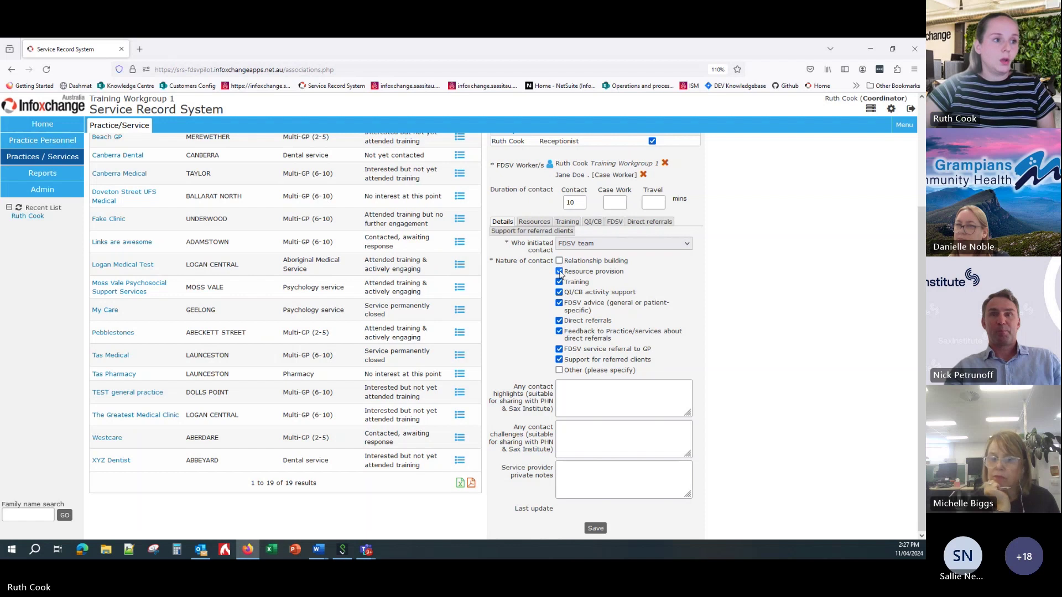
left_click(559, 271)
left_click(559, 282)
left_click(559, 292)
left_click(559, 302)
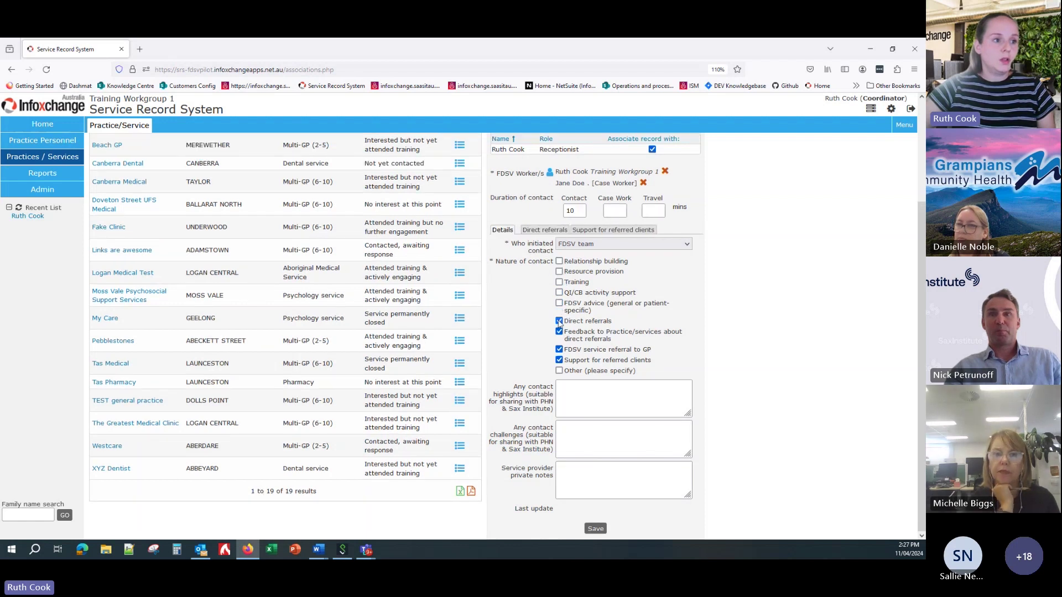
left_click(559, 320)
left_click(559, 331)
left_click(558, 349)
left_click(559, 360)
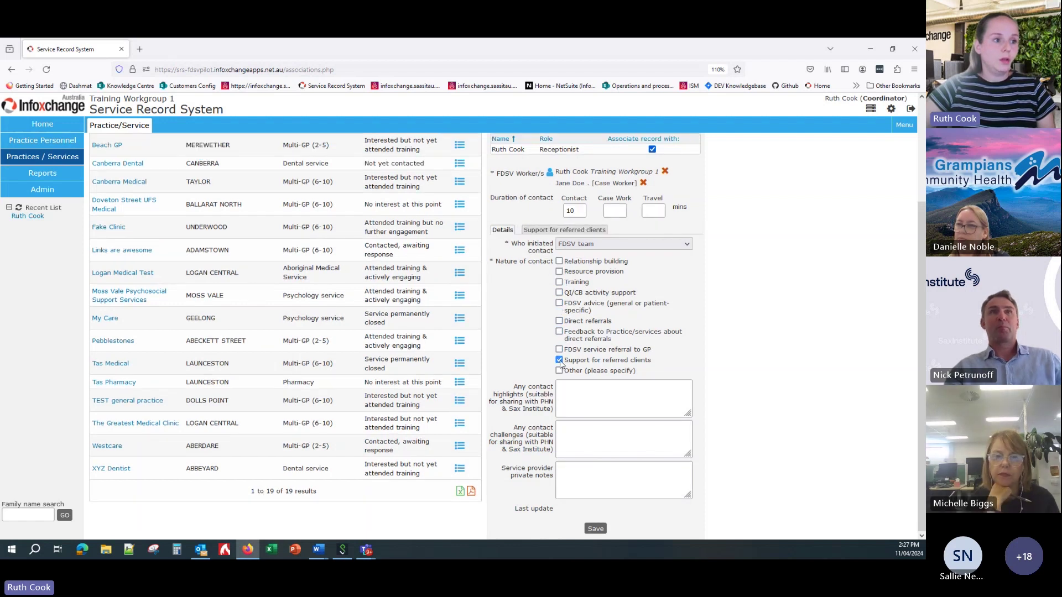
- After the incomplete-fields warning, tick only Relationship building and save the contact log
left_click(594, 528)
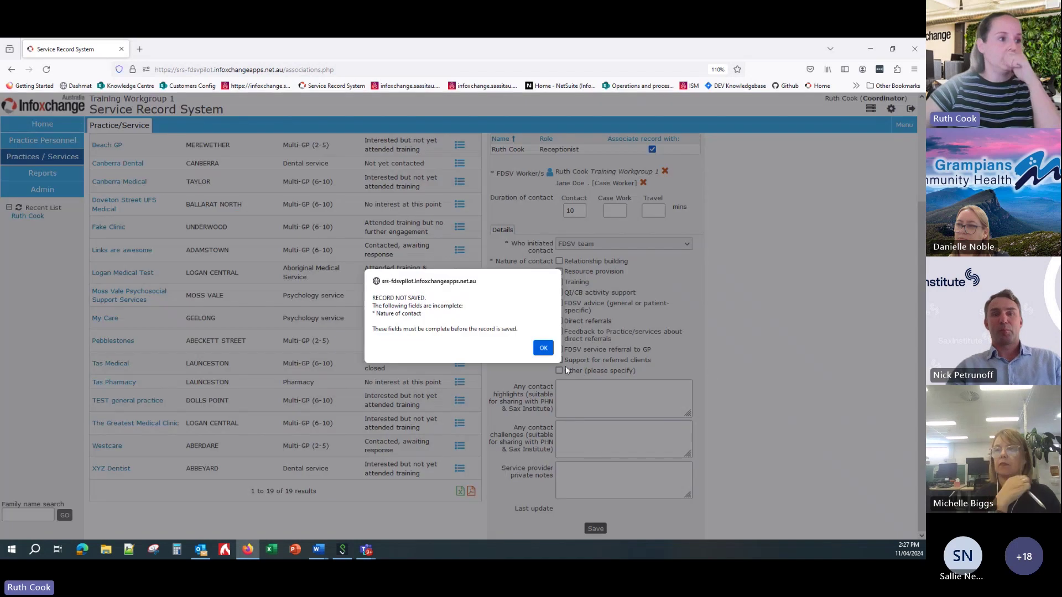
left_click(542, 346)
left_click(559, 260)
left_click(595, 529)
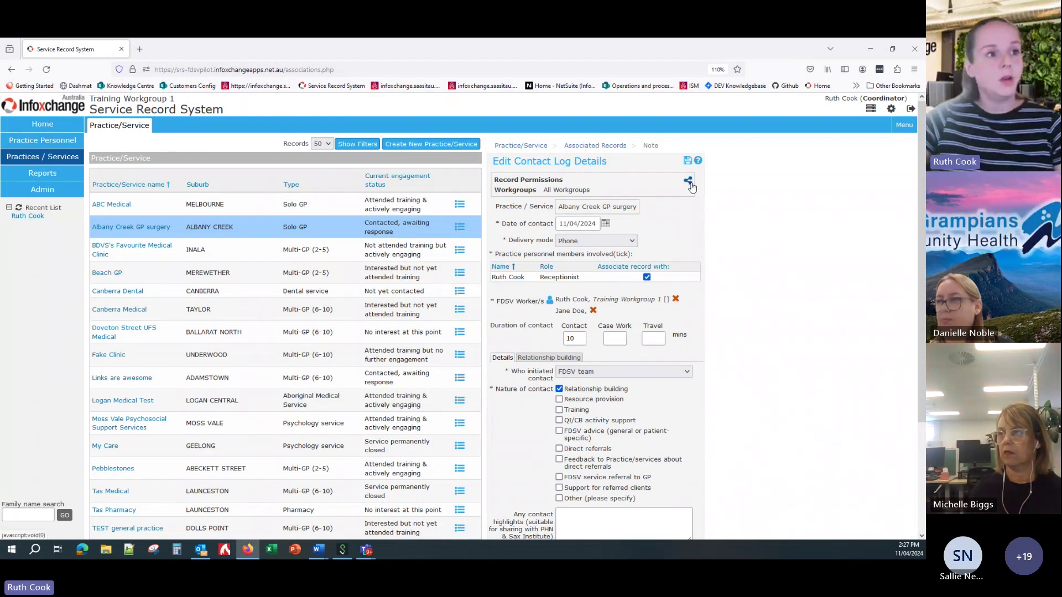
- Add Training Workgroup 2 to the record's sharing permissions and confirm with Done
left_click(689, 183)
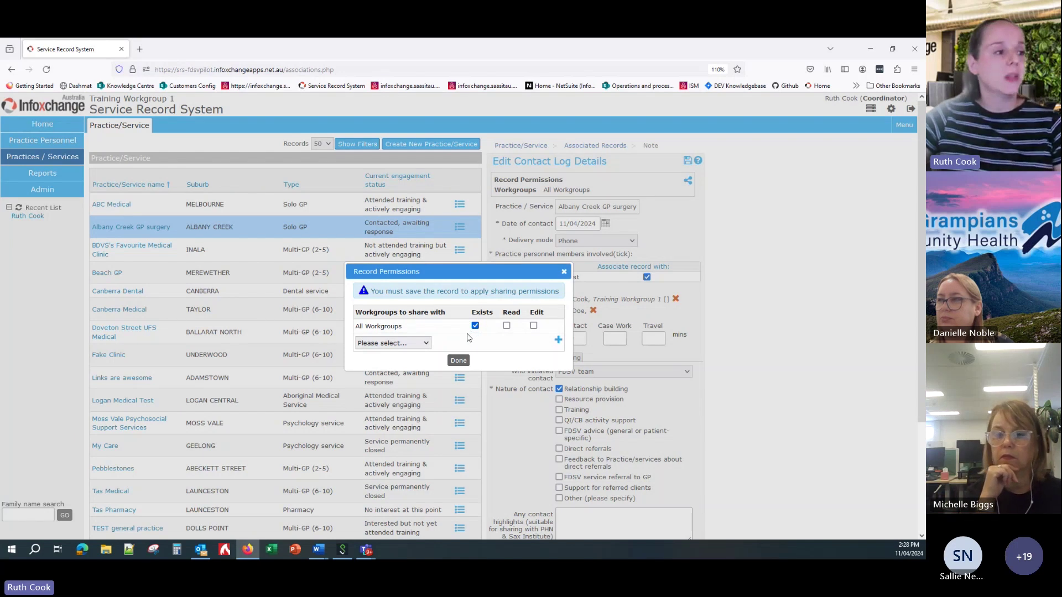
left_click(408, 344)
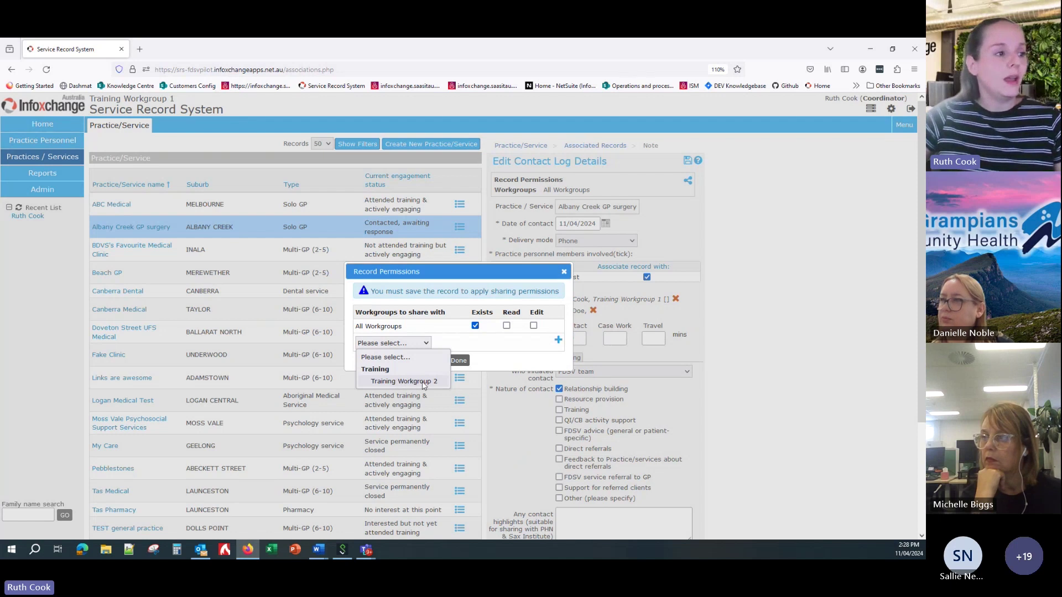
left_click(424, 381)
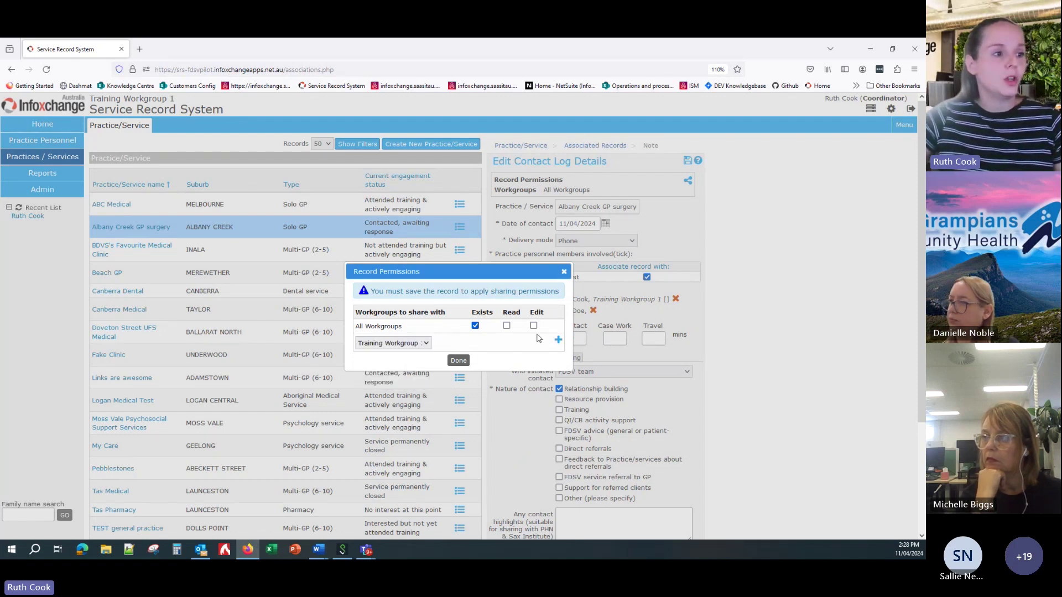
left_click(558, 341)
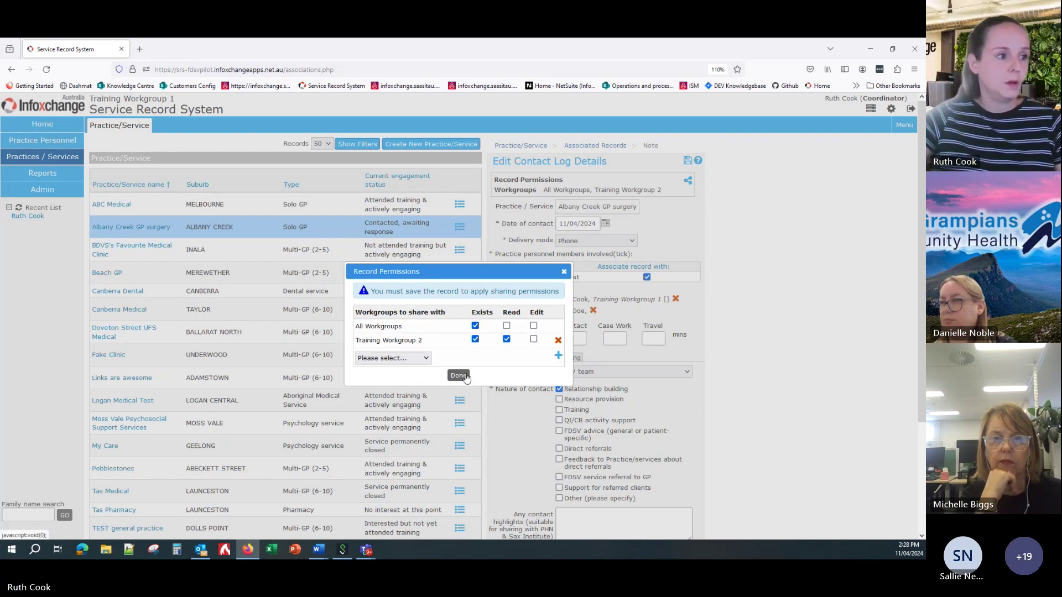
left_click(456, 377)
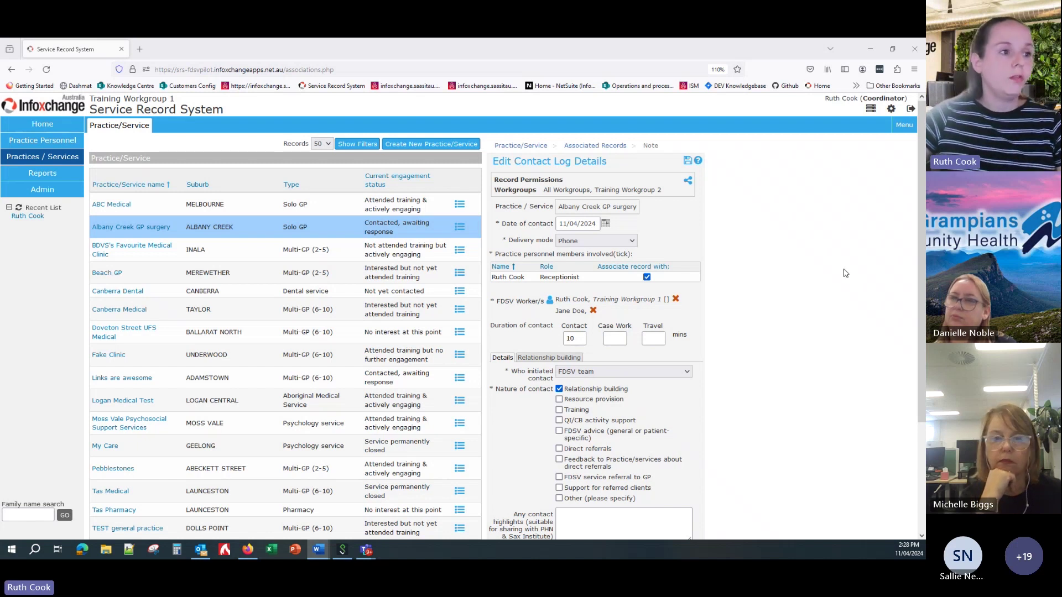
- Re-tick Resource provision through the referral contact types, then attempt a save that fails
scroll(841, 271, "down", 2)
scroll(845, 268, "up", 2)
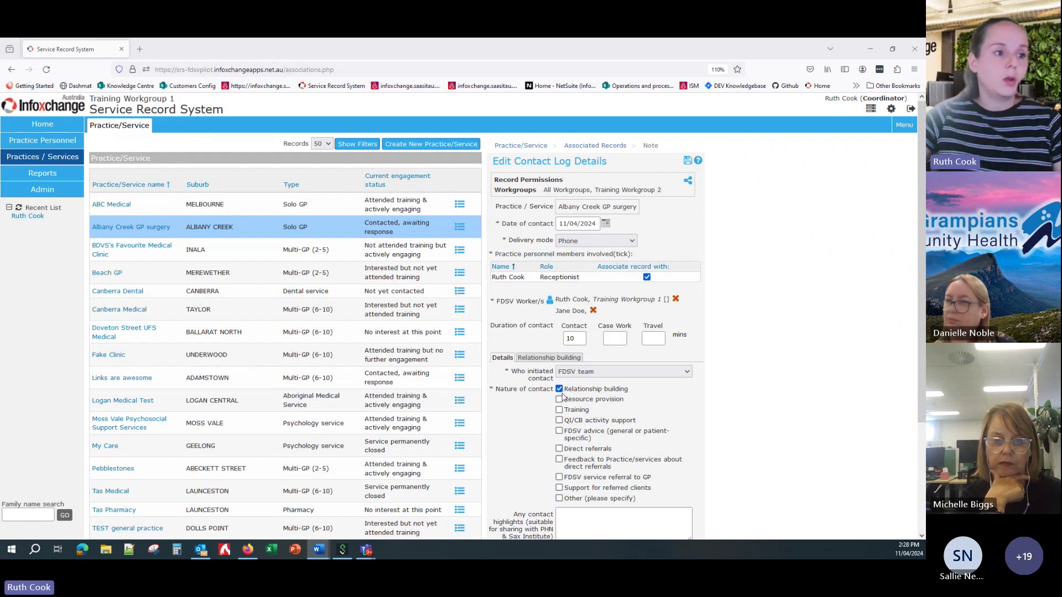
left_click(559, 399)
left_click(559, 409)
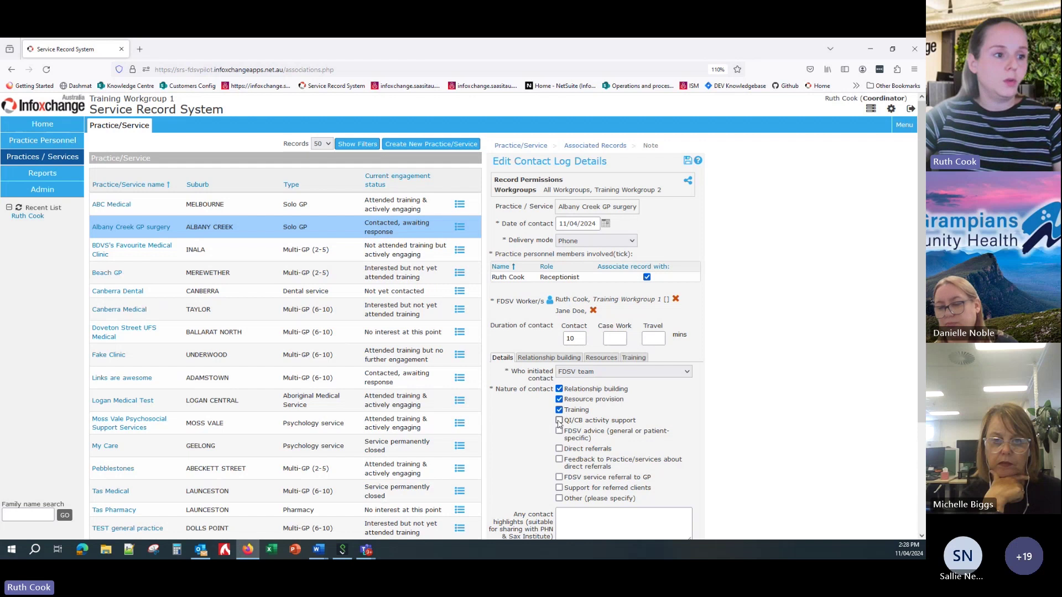
left_click(559, 420)
left_click(559, 431)
left_click(559, 448)
left_click(559, 468)
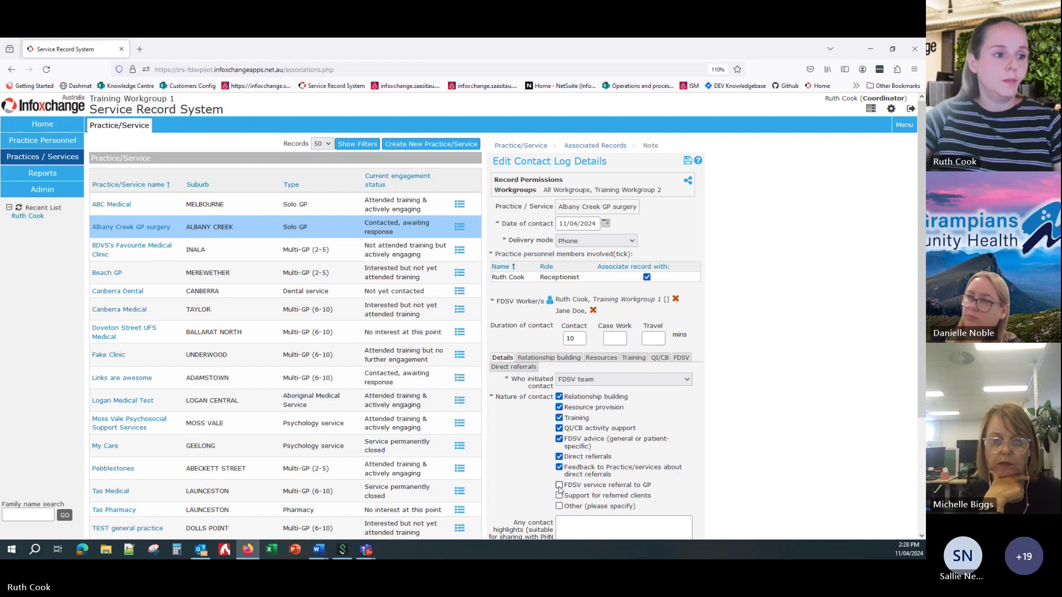
left_click(559, 495)
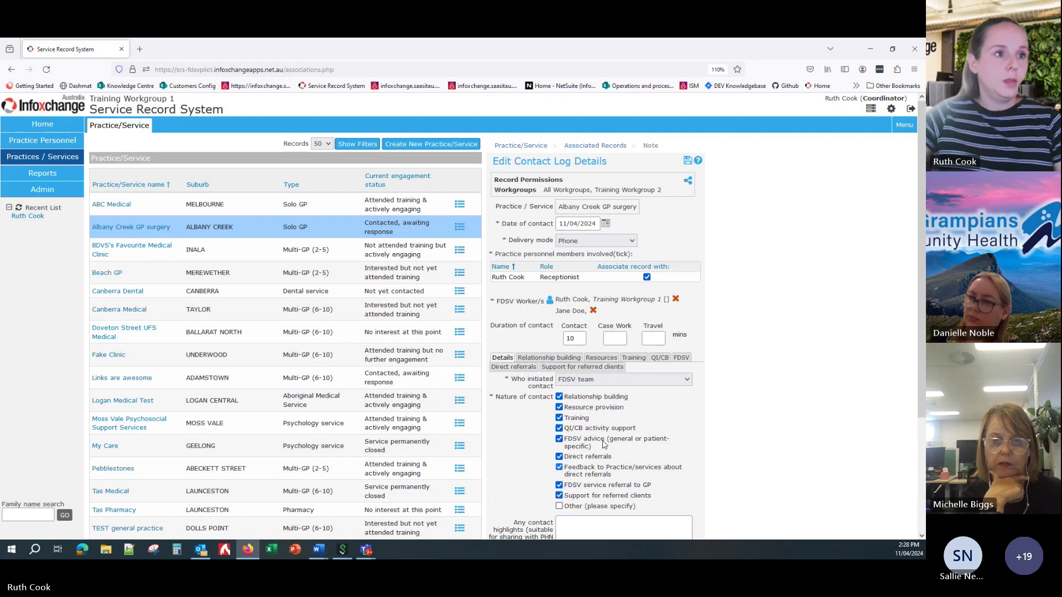
left_click(688, 160)
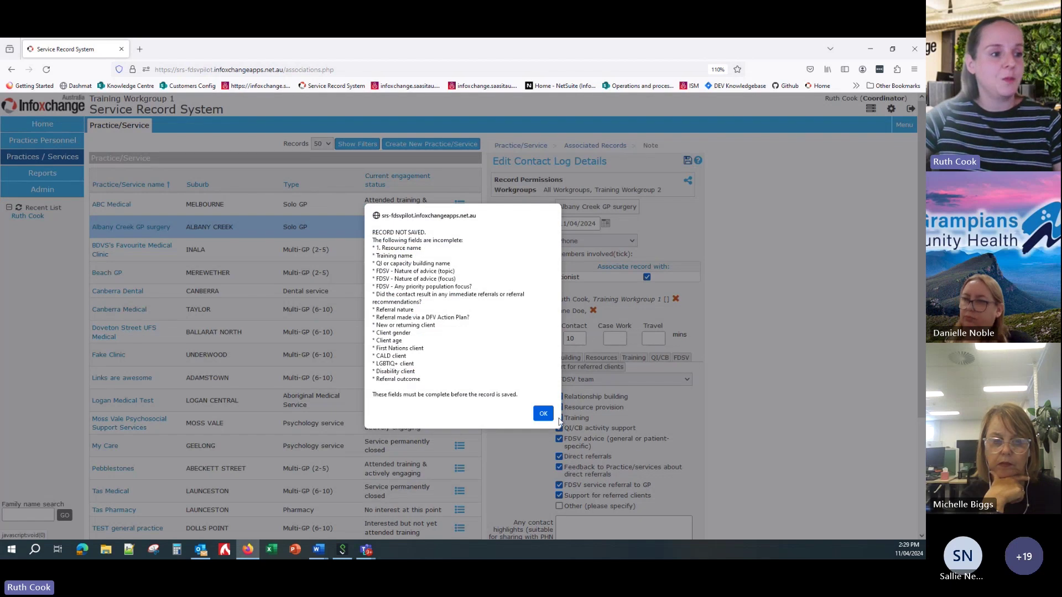
- Dismiss the Record Not Saved alert, check Relationship building with GPs unset, then show Resources
left_click(542, 414)
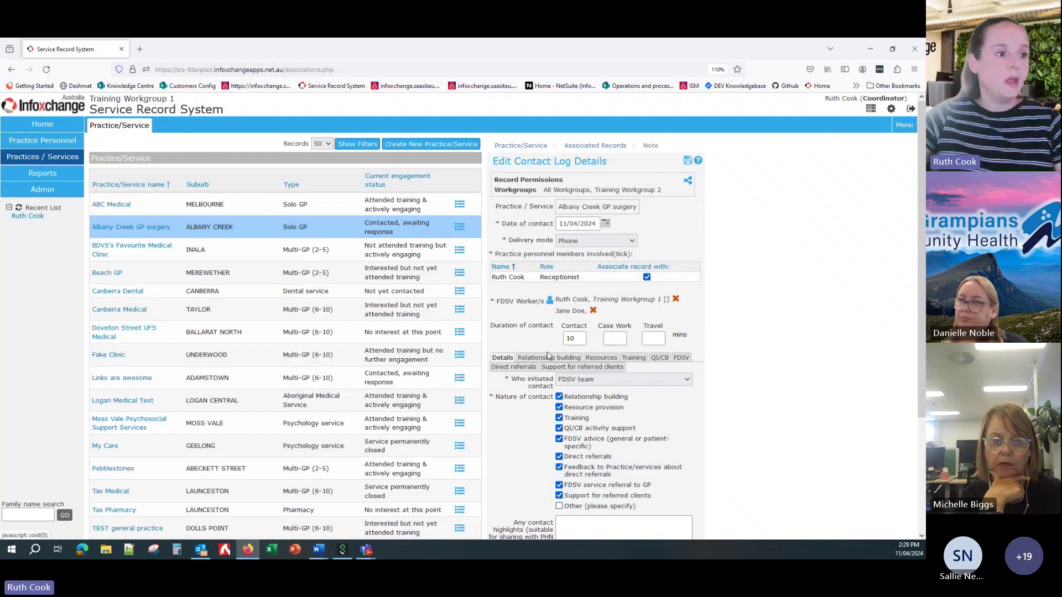
left_click(552, 358)
scroll(552, 358, "down", 3)
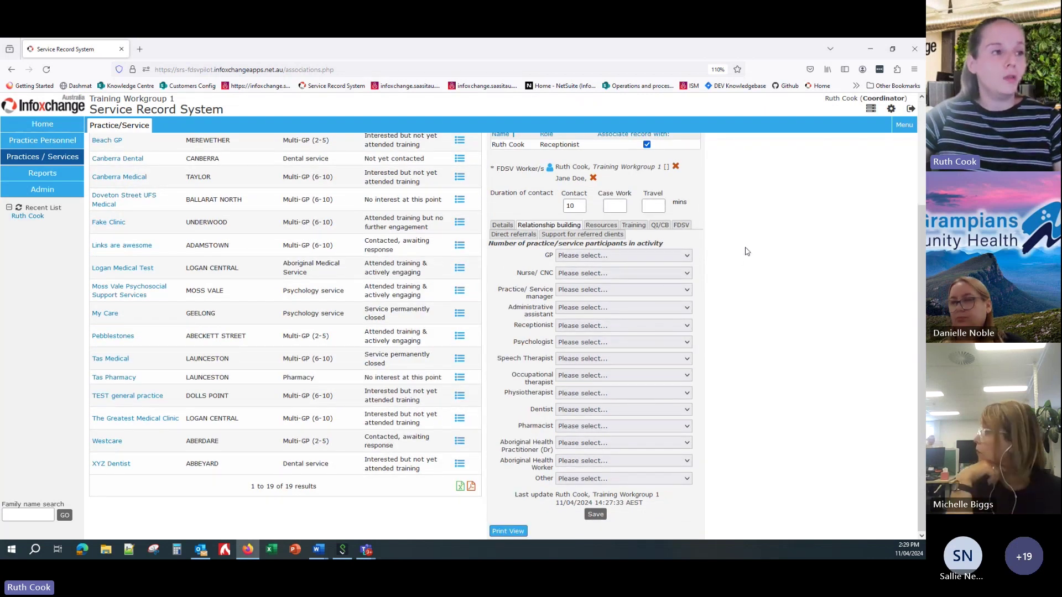
scroll(747, 251, "up", 2)
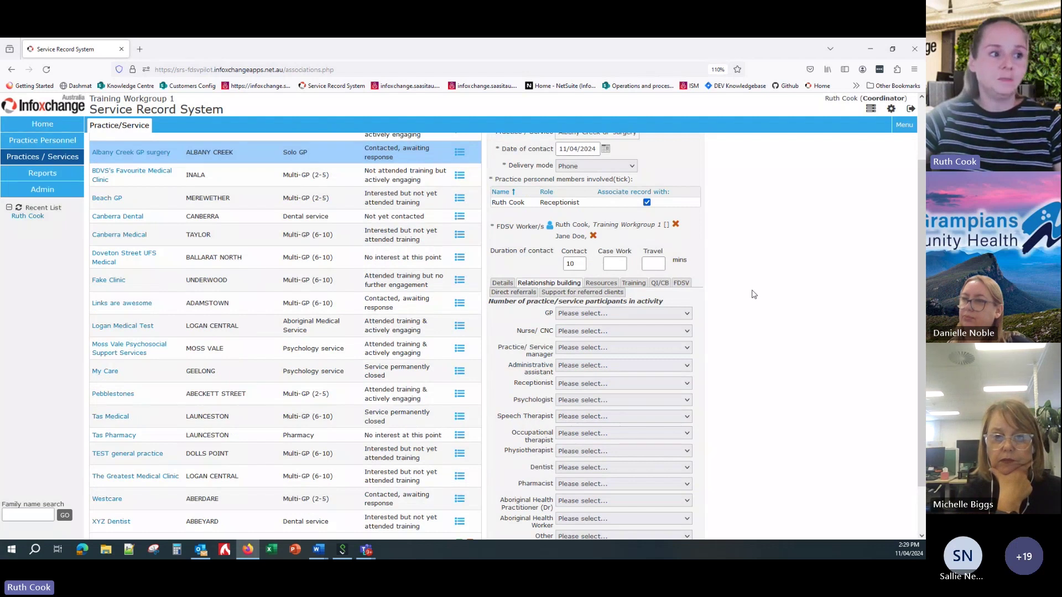
left_click(662, 312)
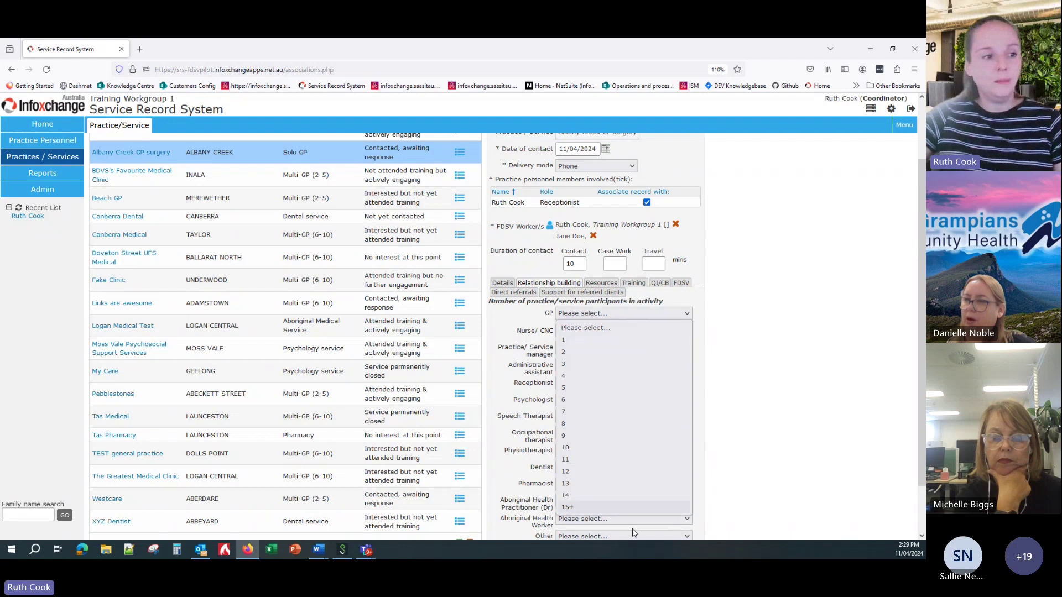
left_click(719, 334)
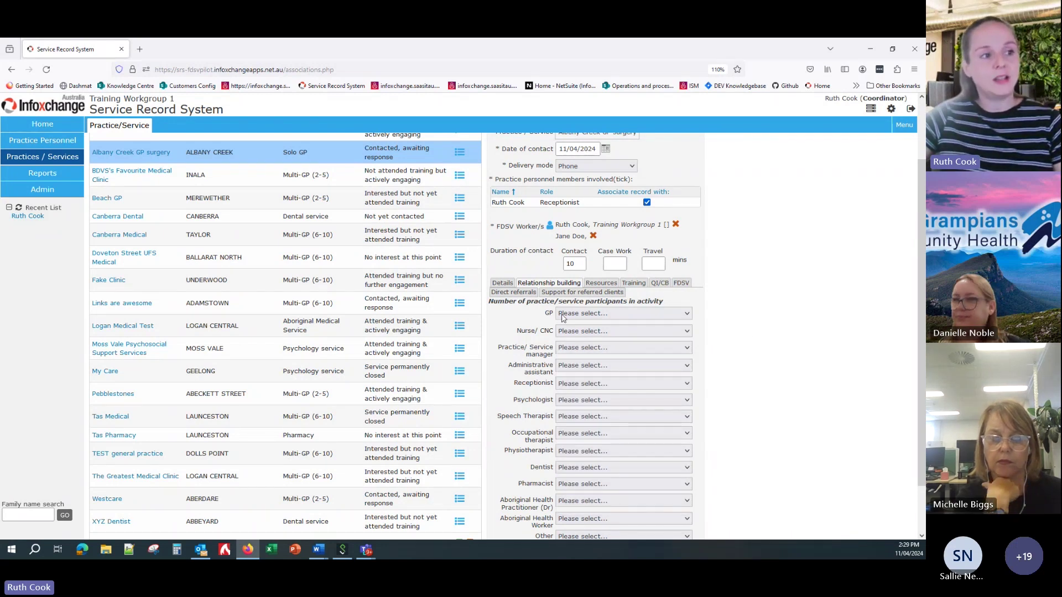
left_click(607, 285)
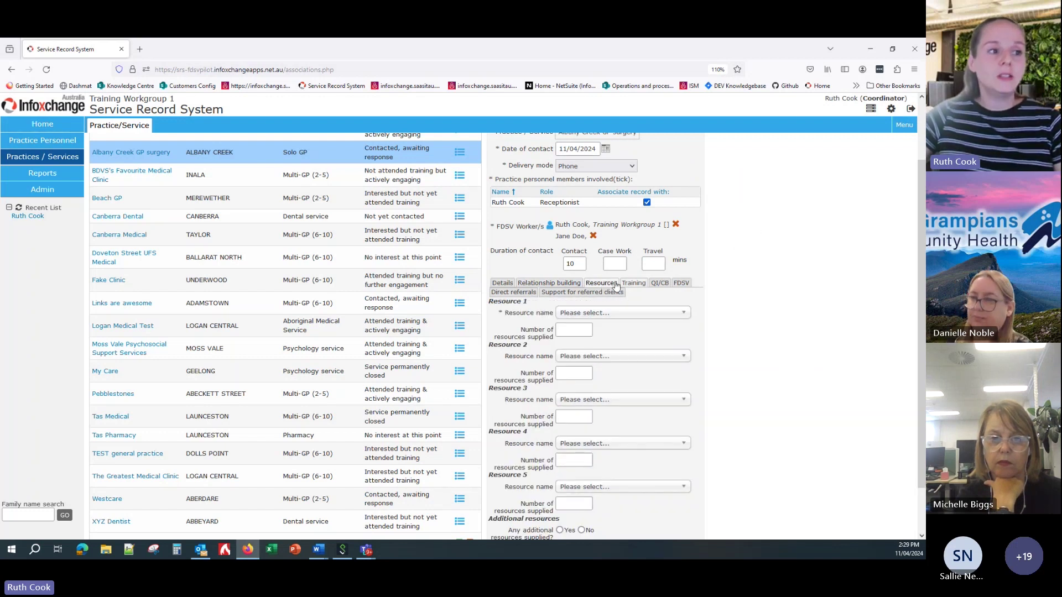
- Set Resource 1 to the NCACSA child sexual abuse GP practice tool, found by searching 'streng'
scroll(653, 285, "down", 2)
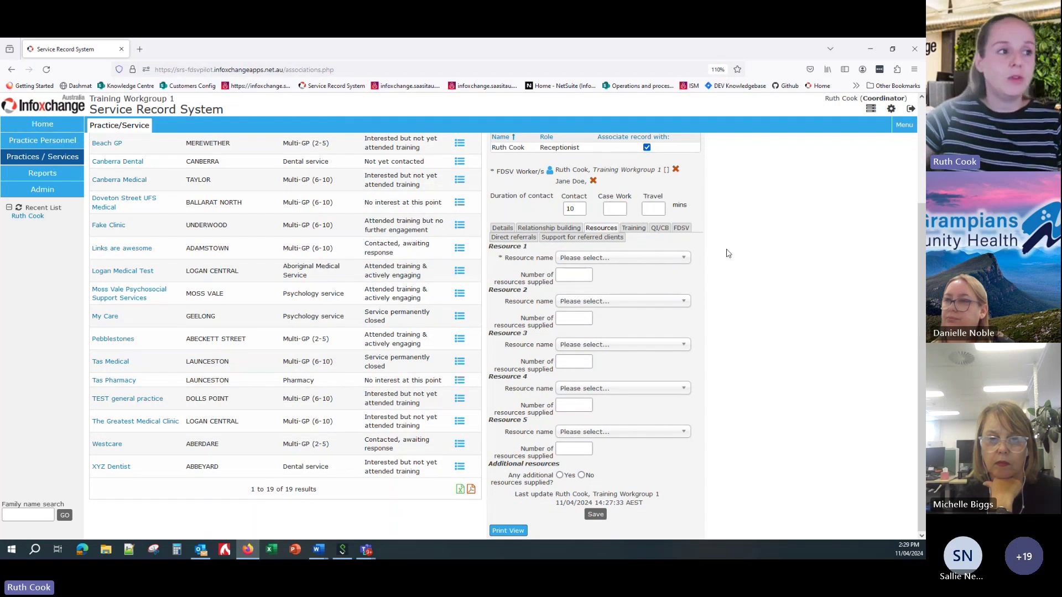
left_click(659, 263)
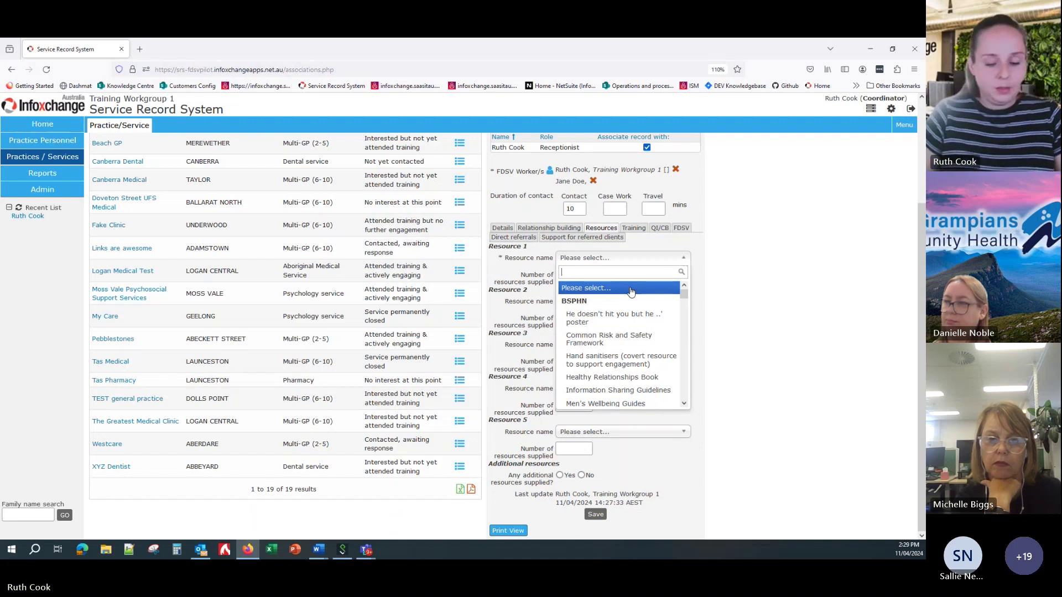
type("bsp")
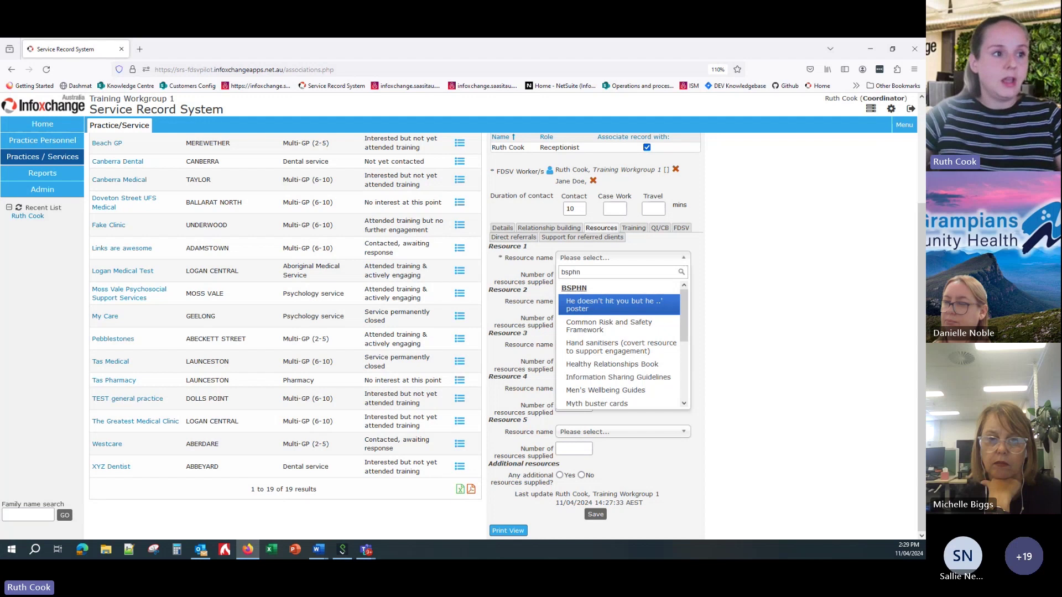
type("hn")
mouse_move(684, 318)
left_mouse_down()
mouse_move(681, 377)
mouse_move(682, 317)
left_mouse_up()
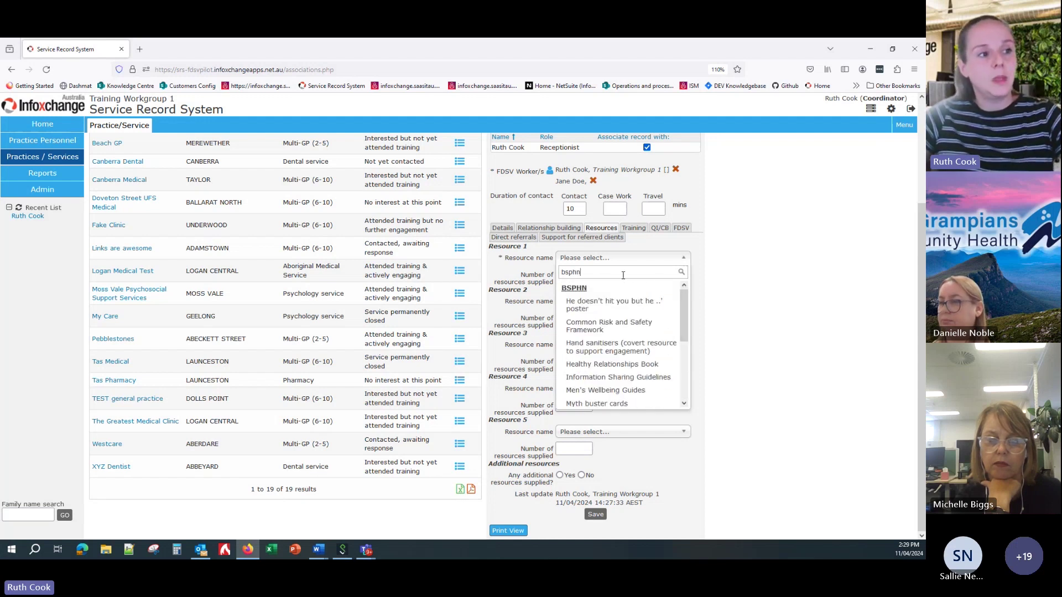
left_click_drag(643, 270, 553, 273)
type("other")
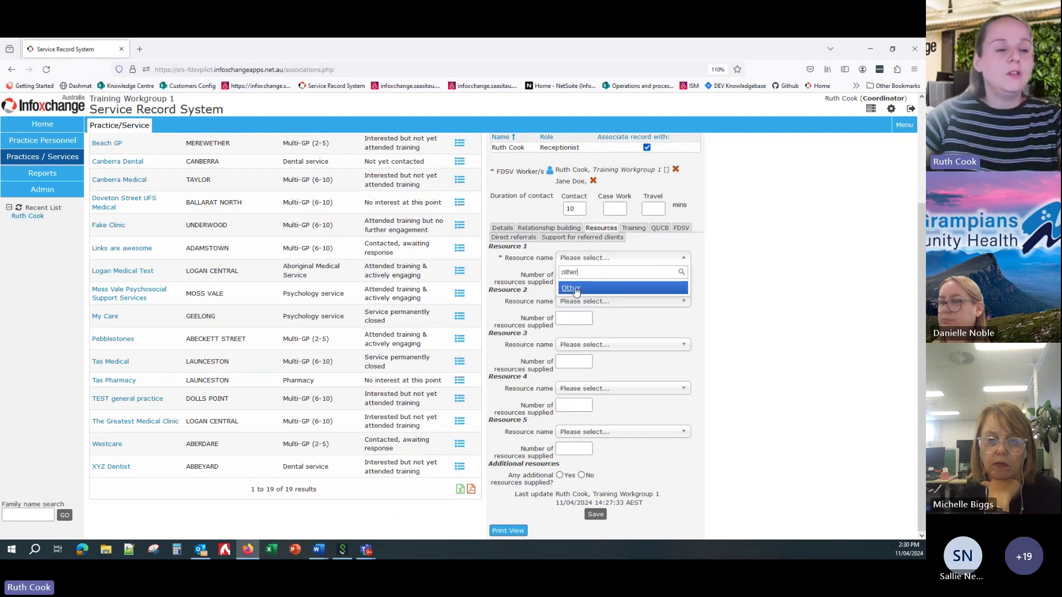
left_click(576, 293)
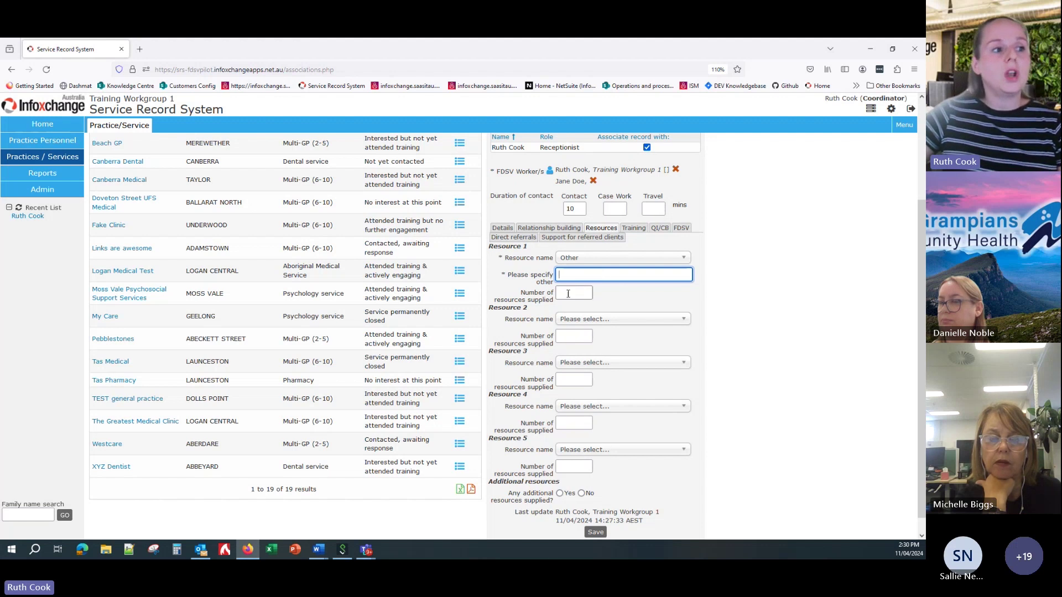
left_click(591, 261)
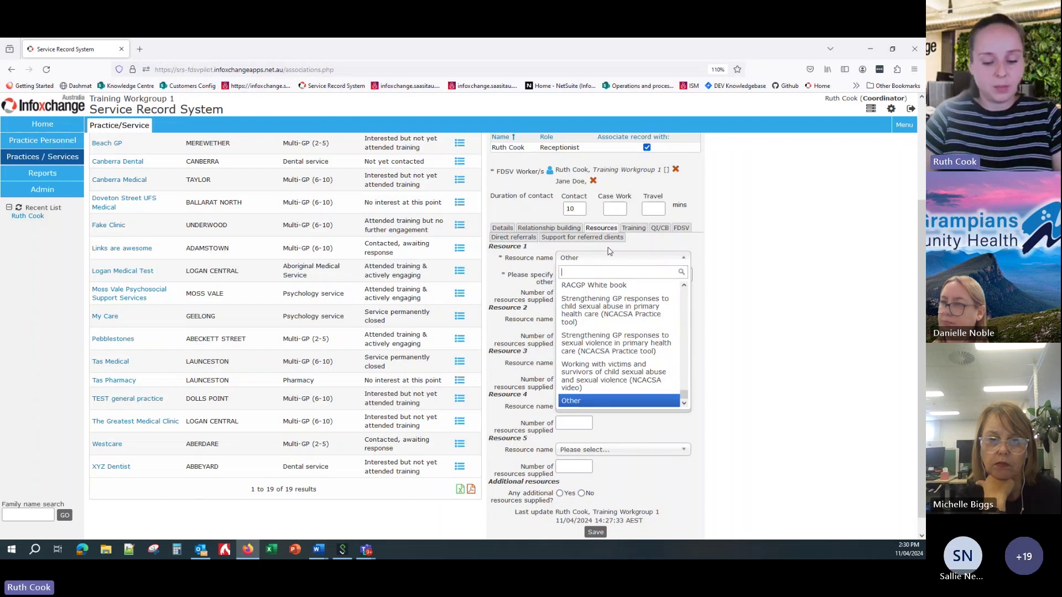
type("streng")
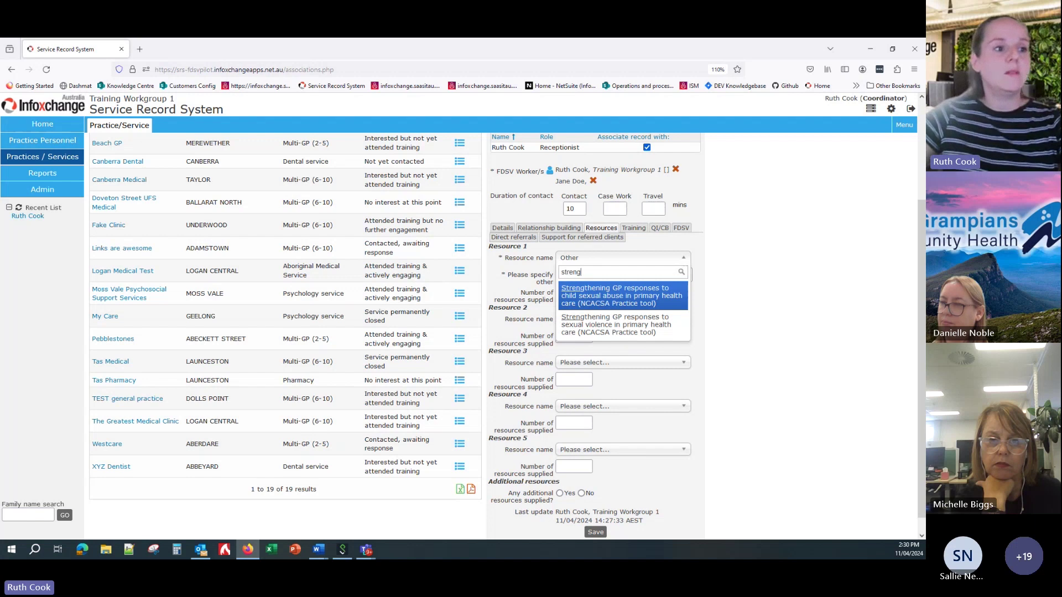
left_click(659, 303)
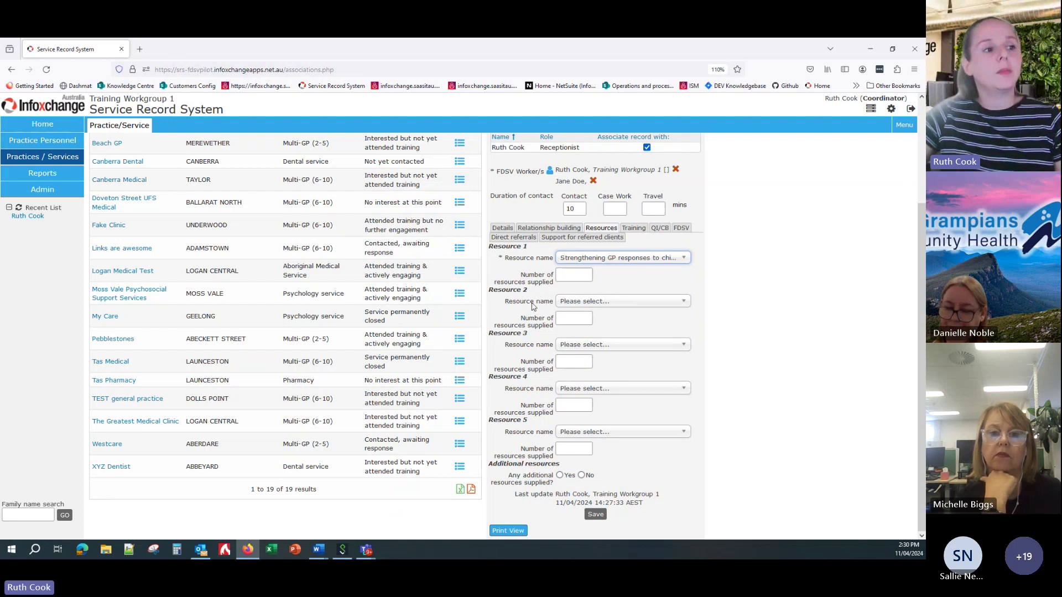
- In Training, choose Other as the training name, leaving the specify field and GP count empty
left_click(633, 228)
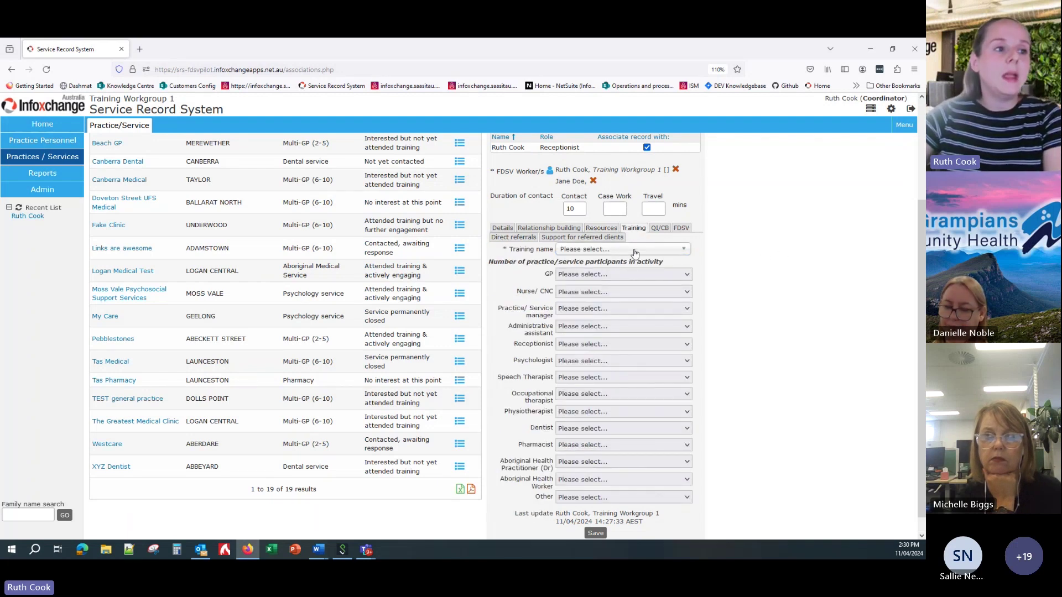
left_click(635, 252)
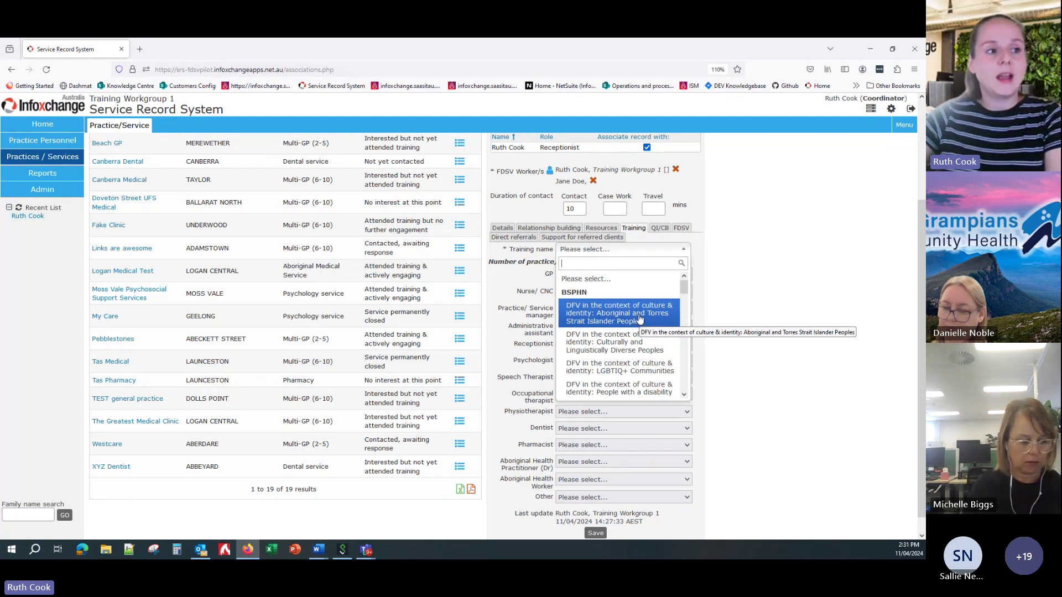
left_click(751, 252)
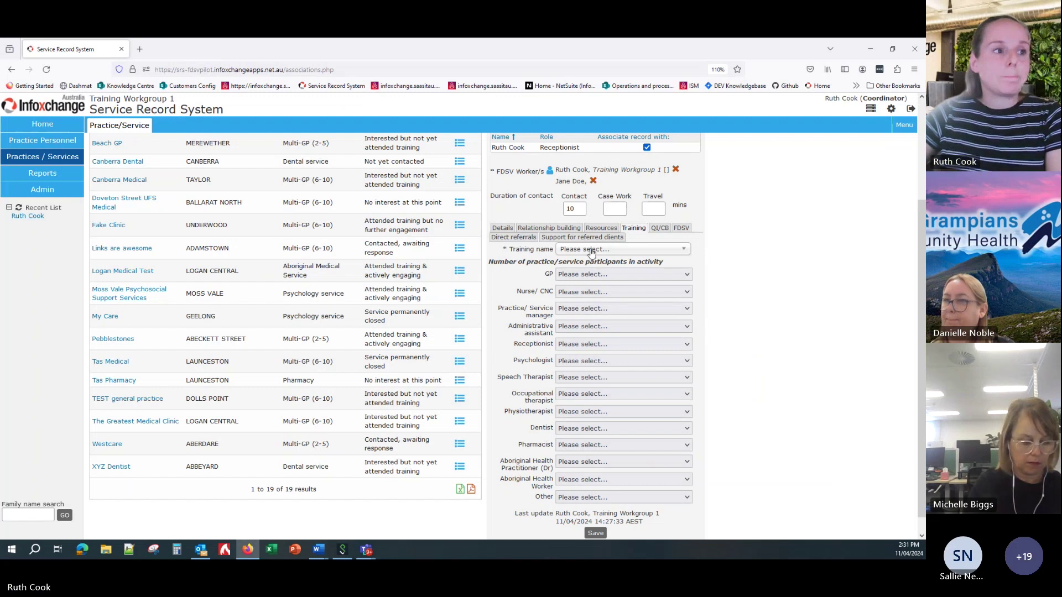
left_click(591, 252)
type("other")
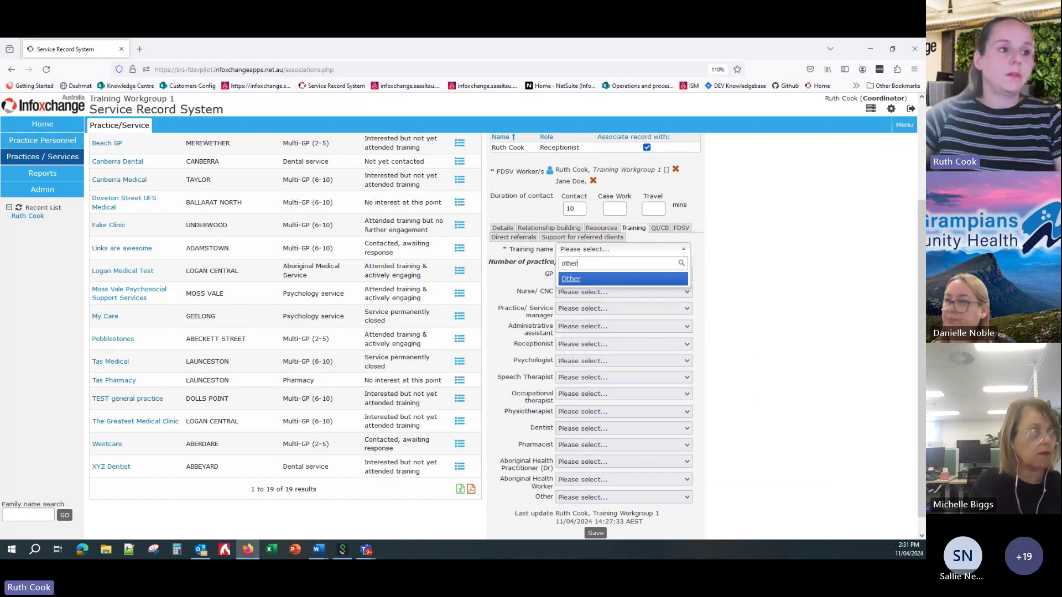
left_click(590, 283)
left_click(563, 262)
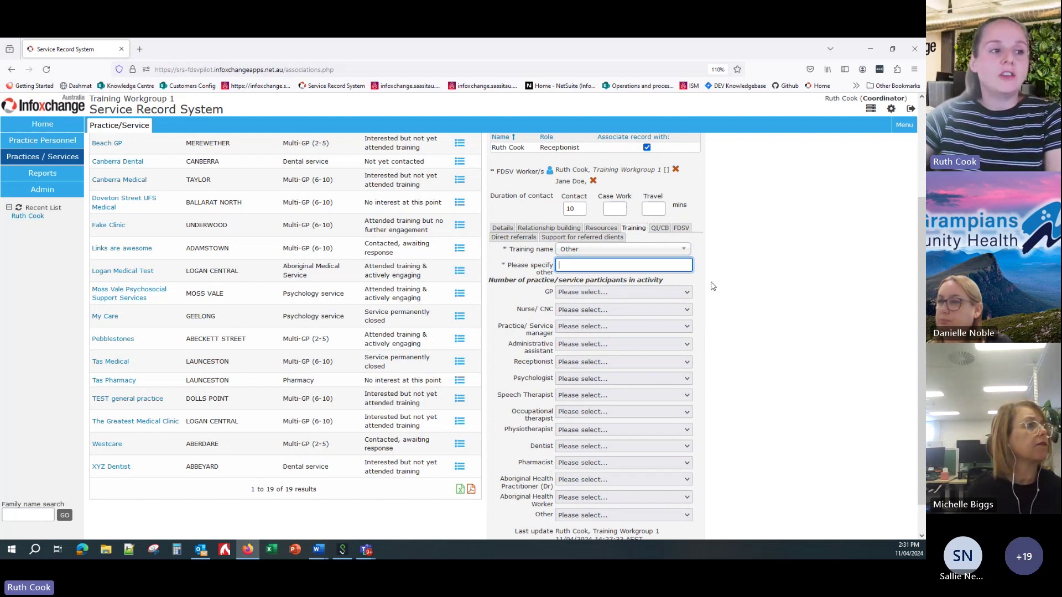
left_click(648, 294)
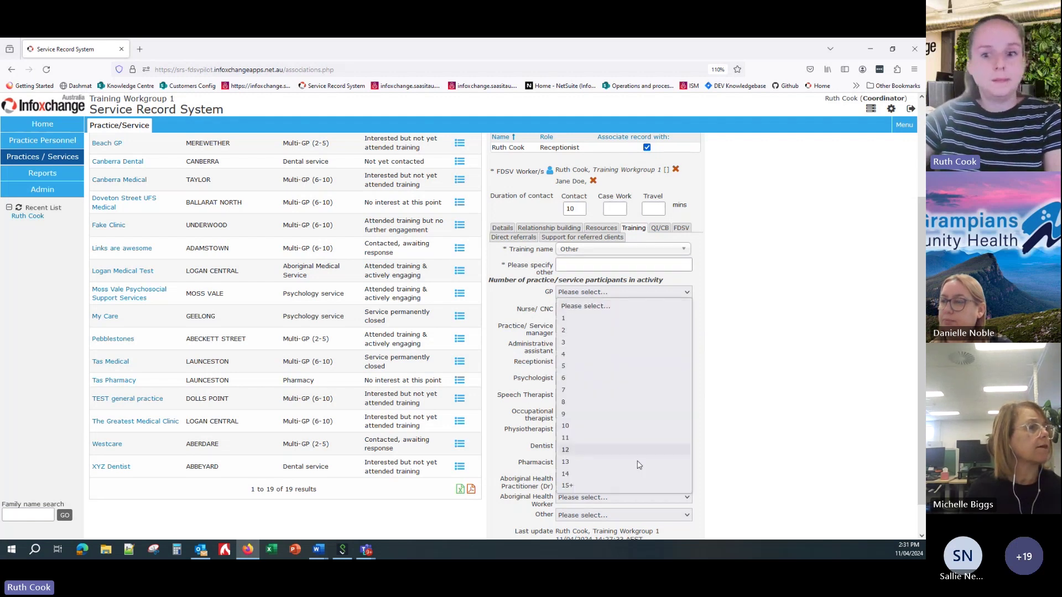
left_click(554, 260)
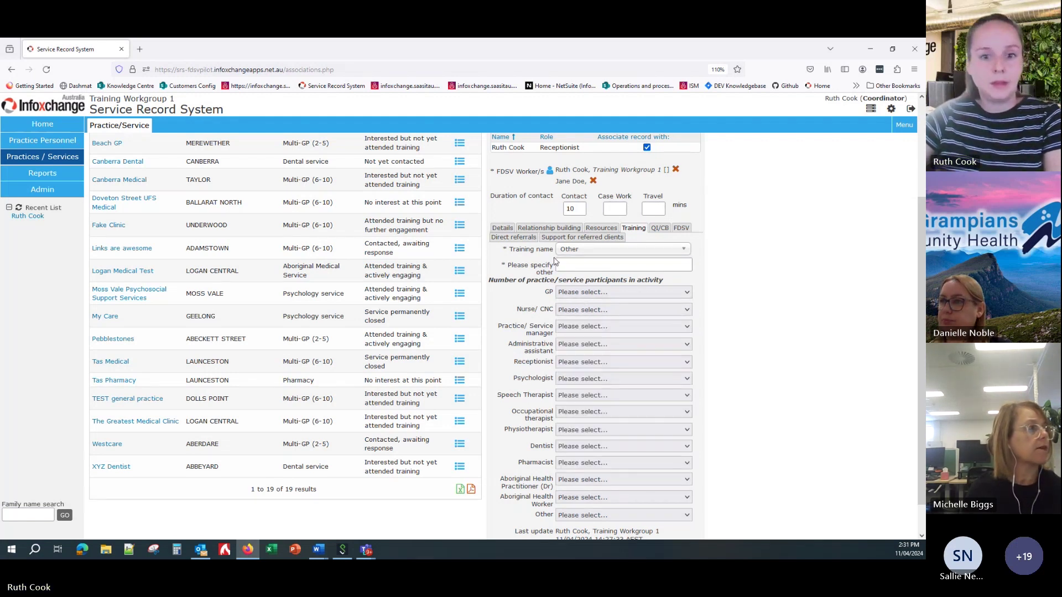
- Choose Child Sexual Abuse Community of Practice as the QI or capacity building name
left_click(661, 229)
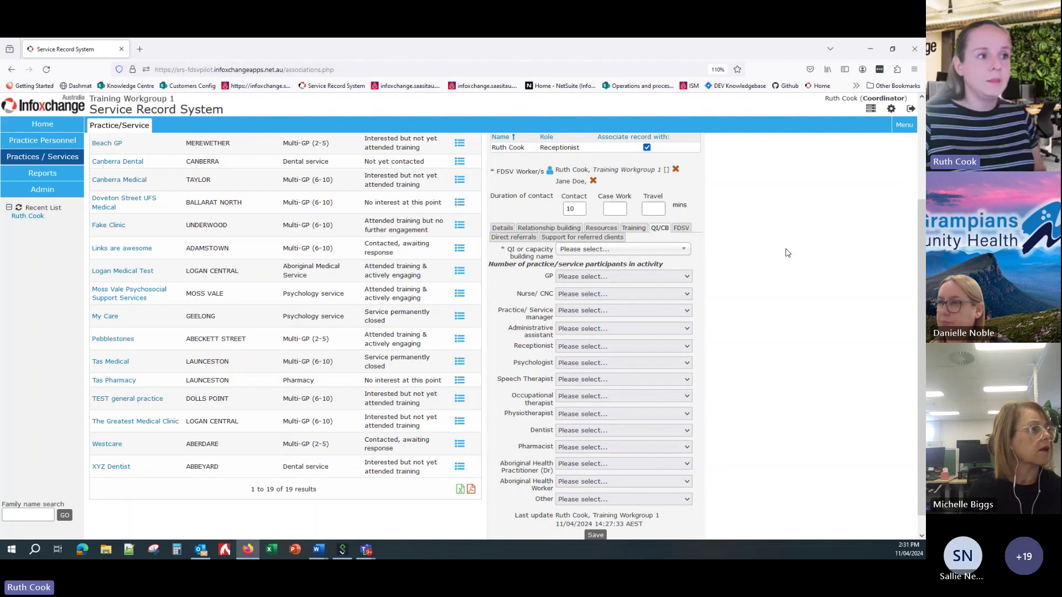
left_click(578, 252)
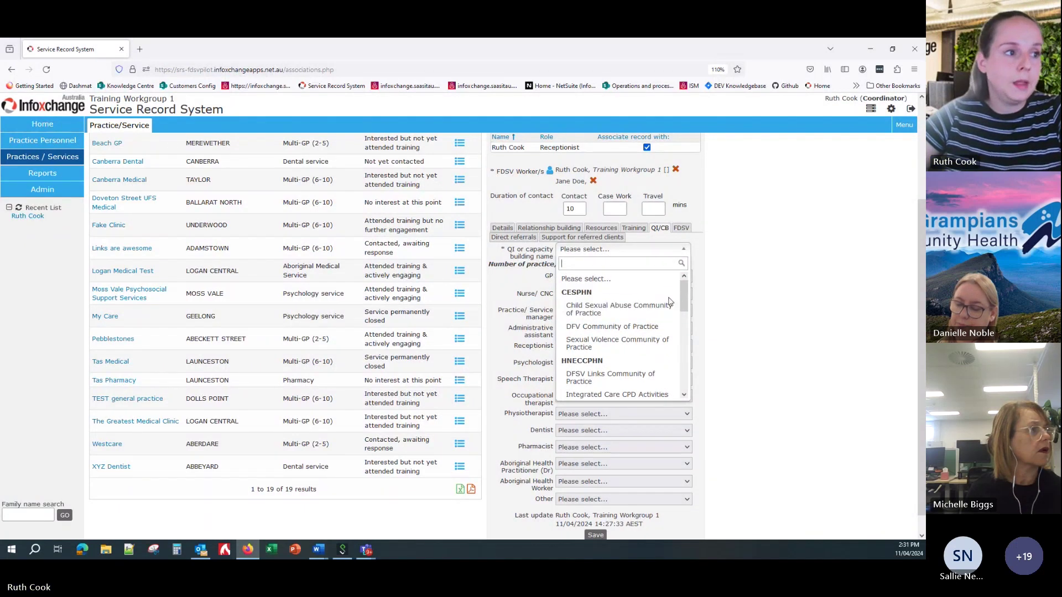
left_click(586, 319)
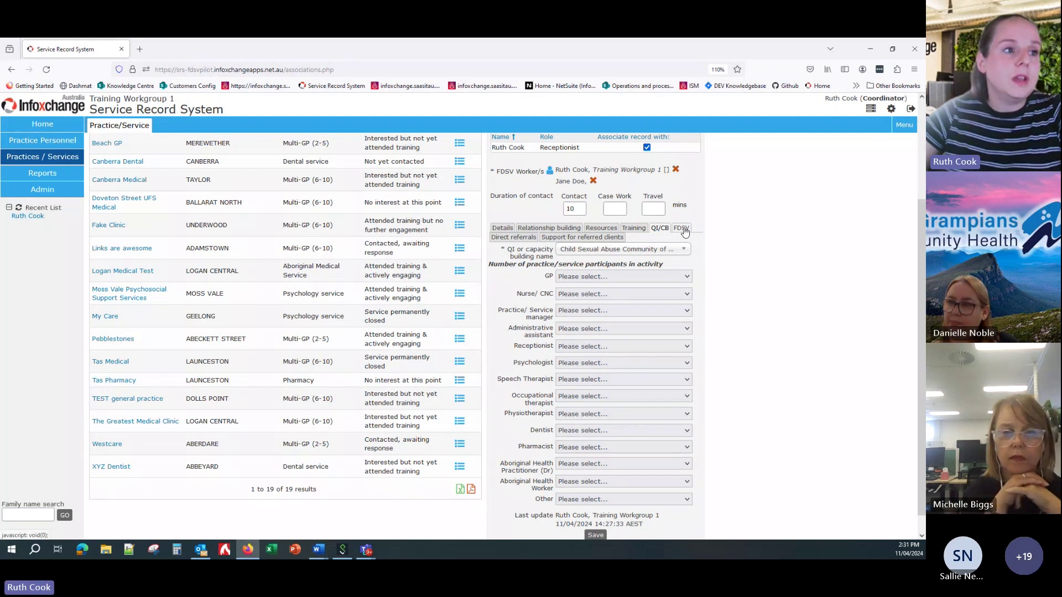
left_click(684, 230)
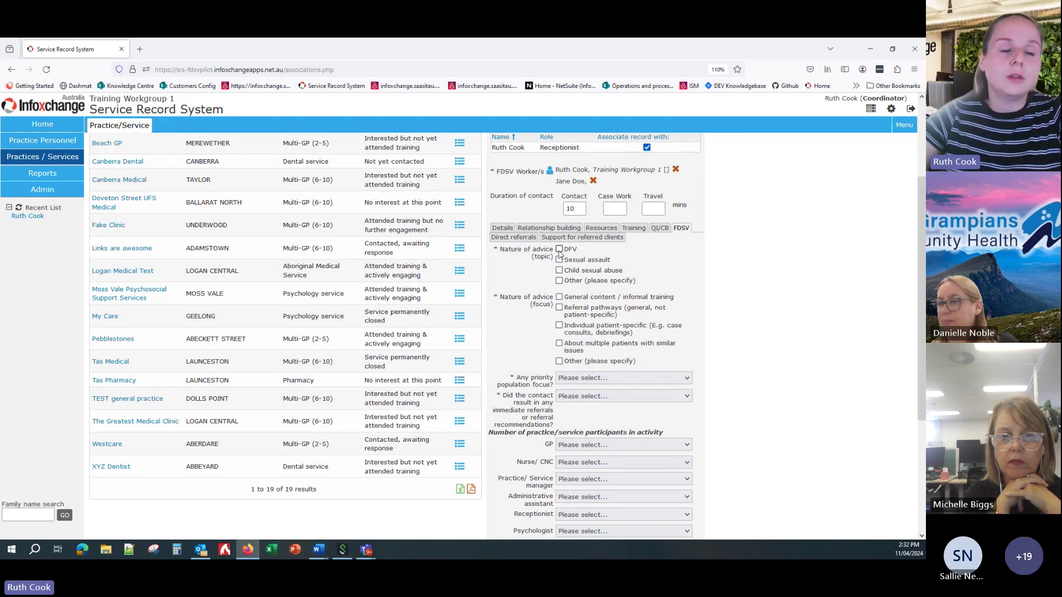
- Tick Other as advice topic and all five advice focus options, describing the topic as 'test'
left_click(559, 281)
left_click(571, 299)
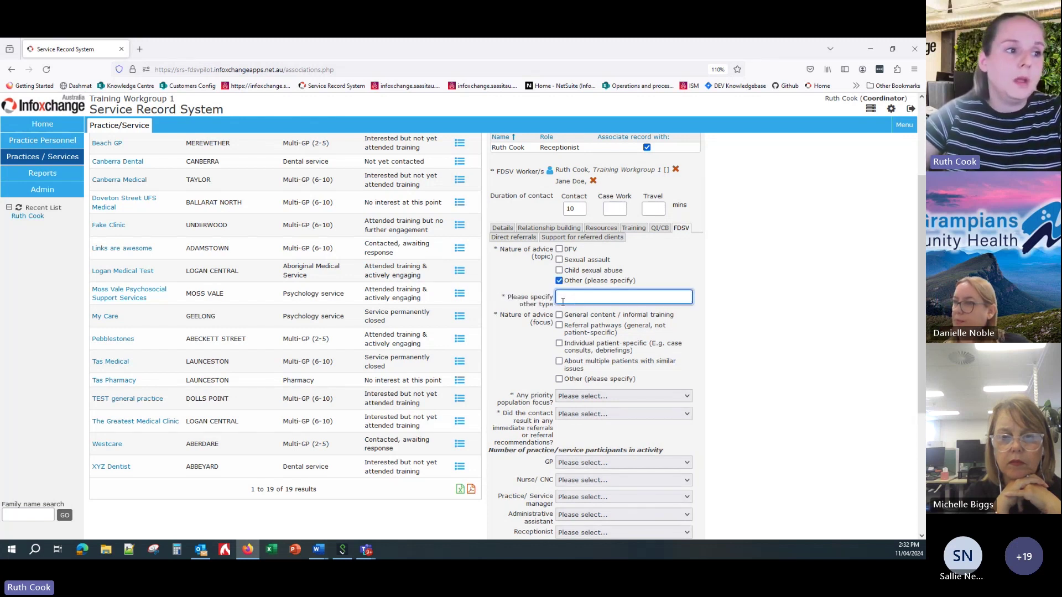
left_click(559, 315)
left_click(559, 325)
left_click(559, 343)
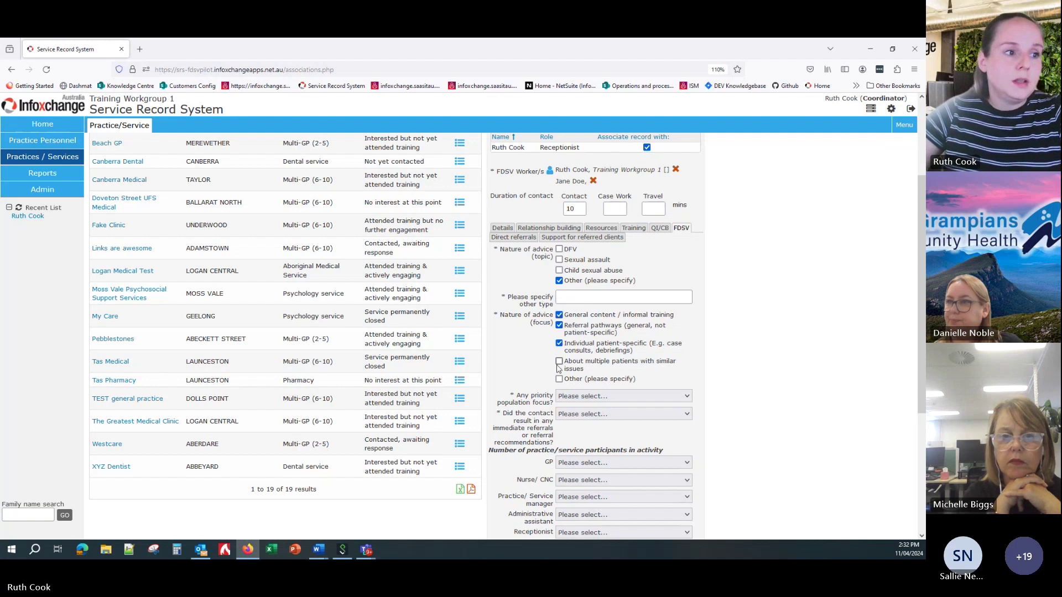
left_click(559, 361)
left_click(559, 378)
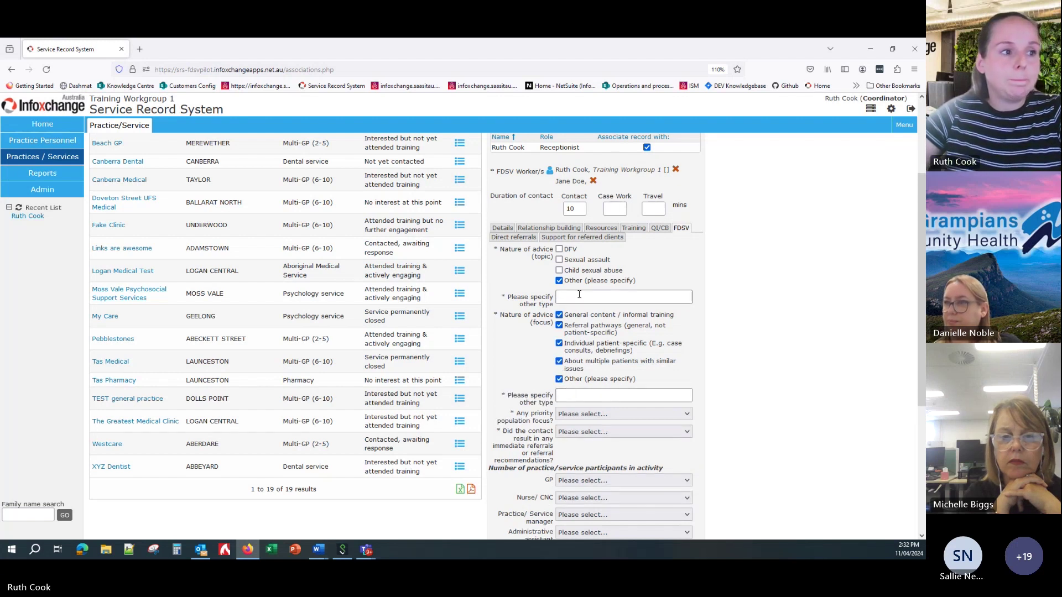
left_click(582, 297)
type("tes")
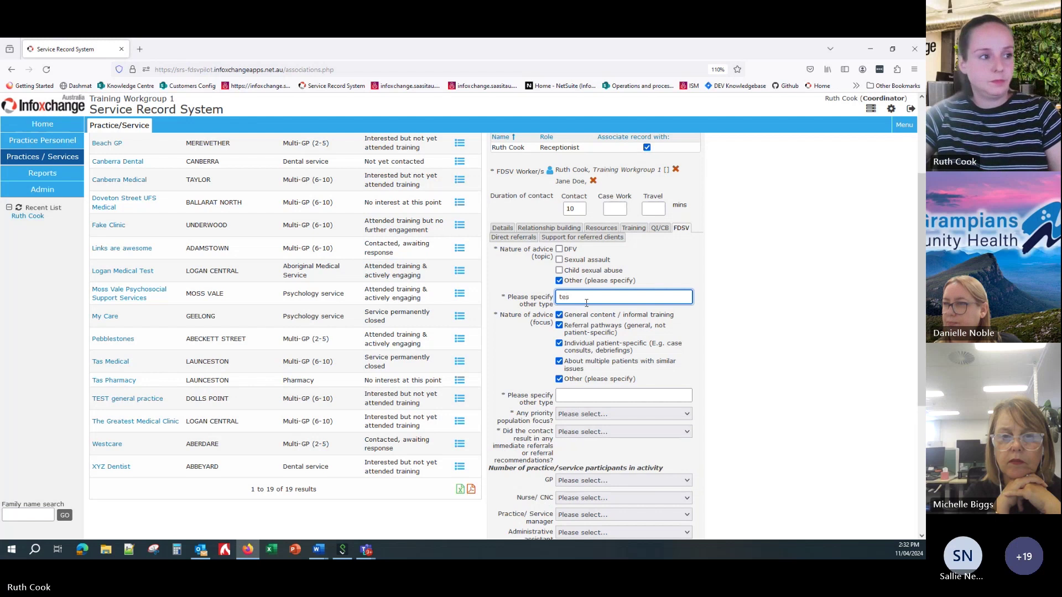
type("t")
left_click(599, 396)
type("t")
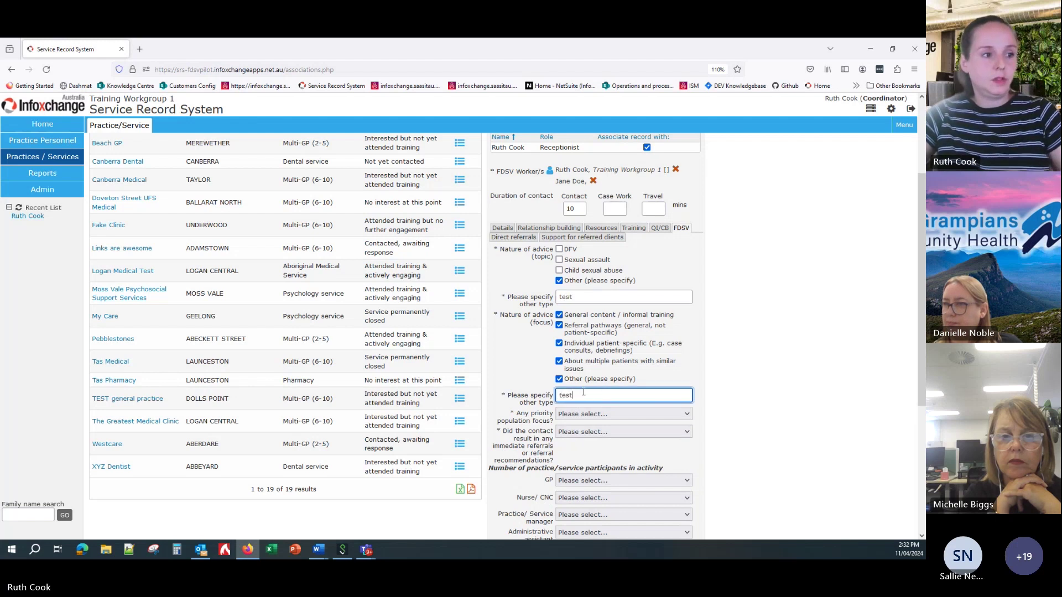
- Set priority population to First Nations and the immediate outcome to referral by GP
scroll(760, 332, "down", 1)
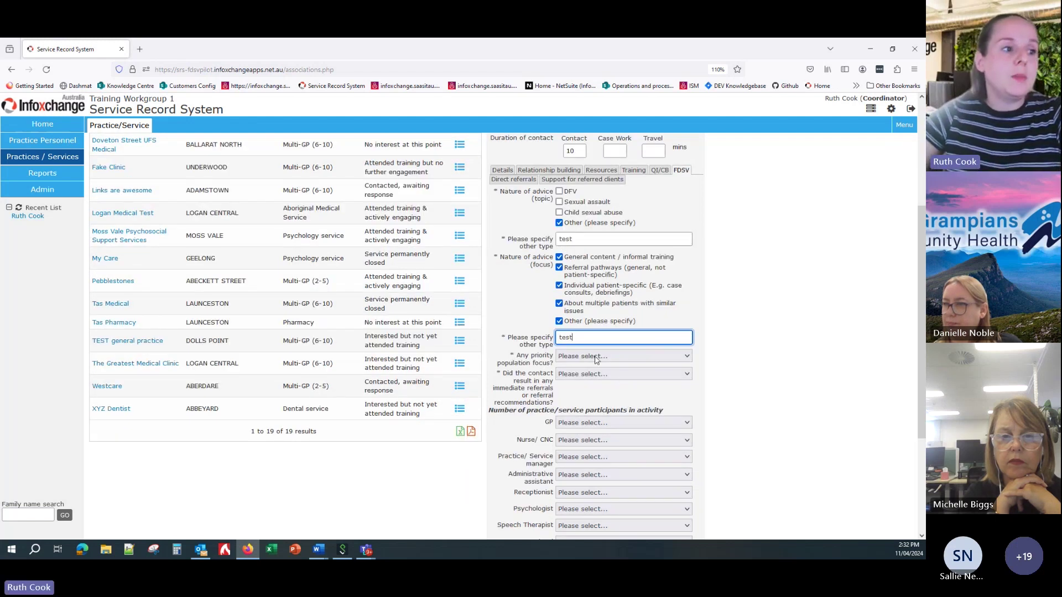
left_click(596, 360)
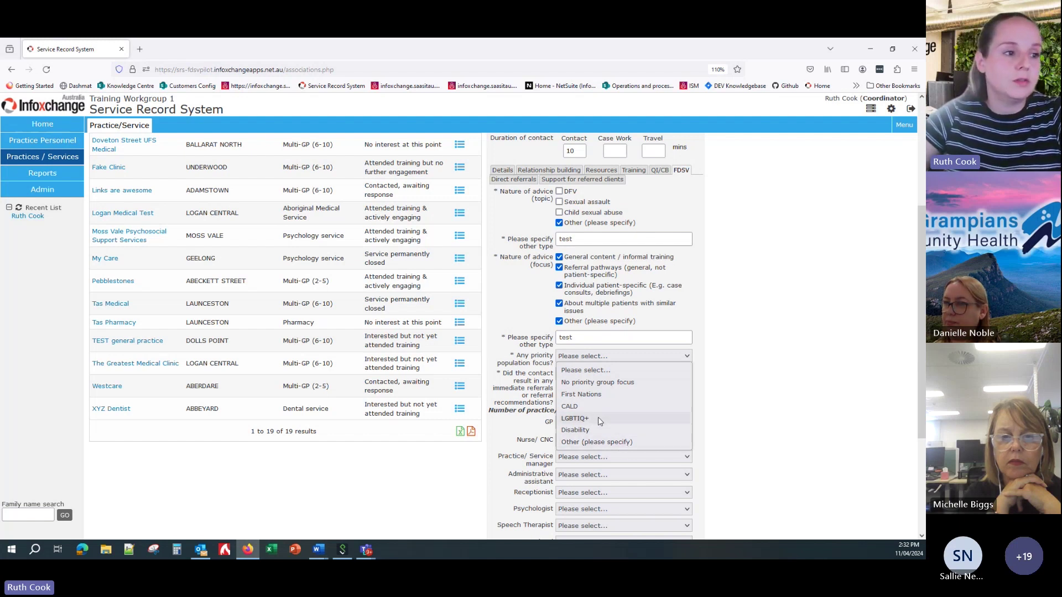
left_click(611, 394)
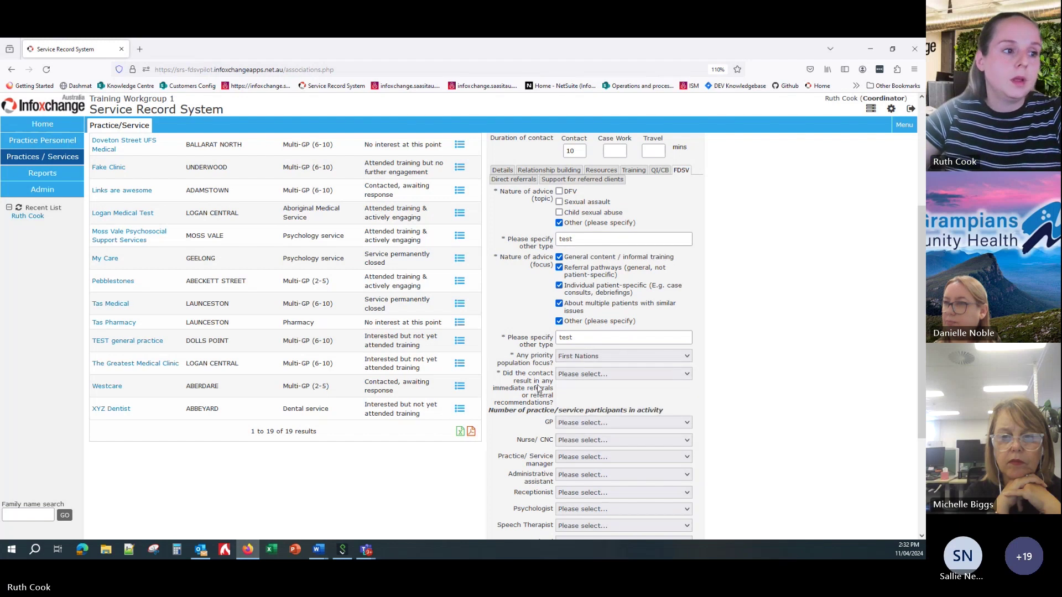
left_click(592, 374)
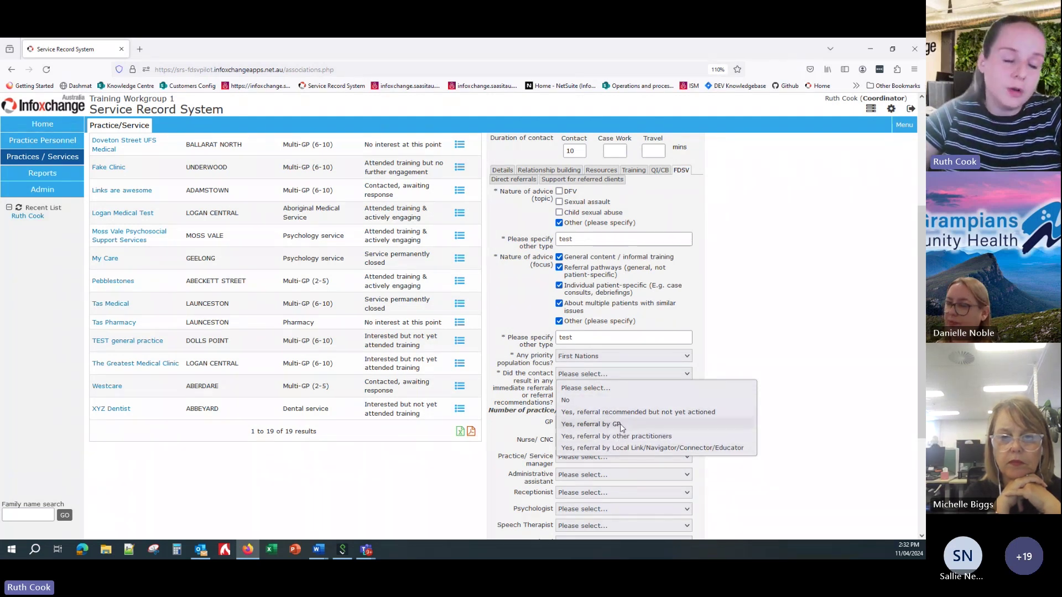
left_click(620, 423)
scroll(625, 332, "down", 4)
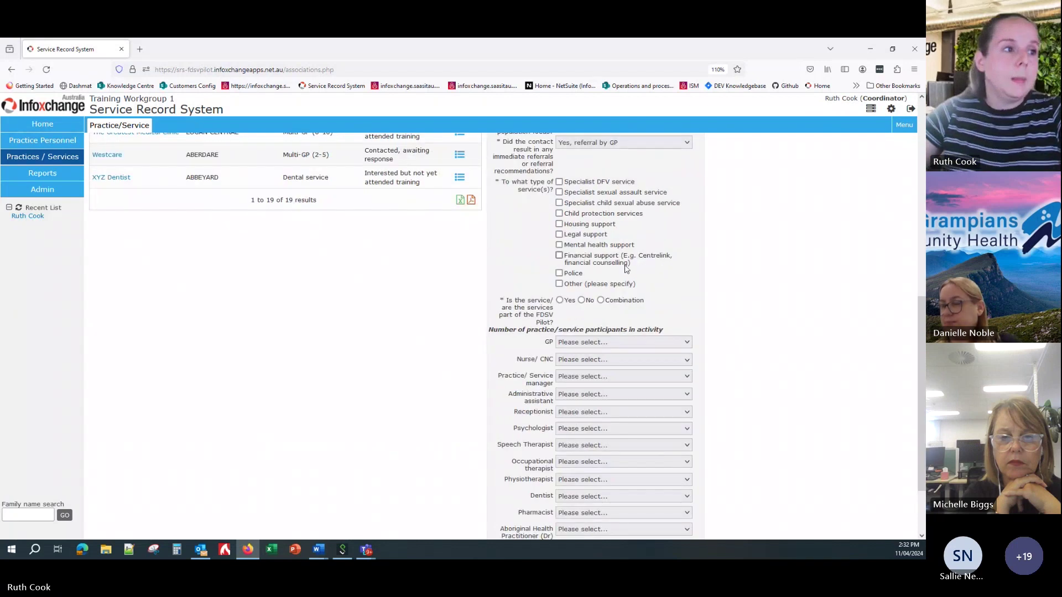
scroll(626, 268, "up", 2)
left_click(591, 258)
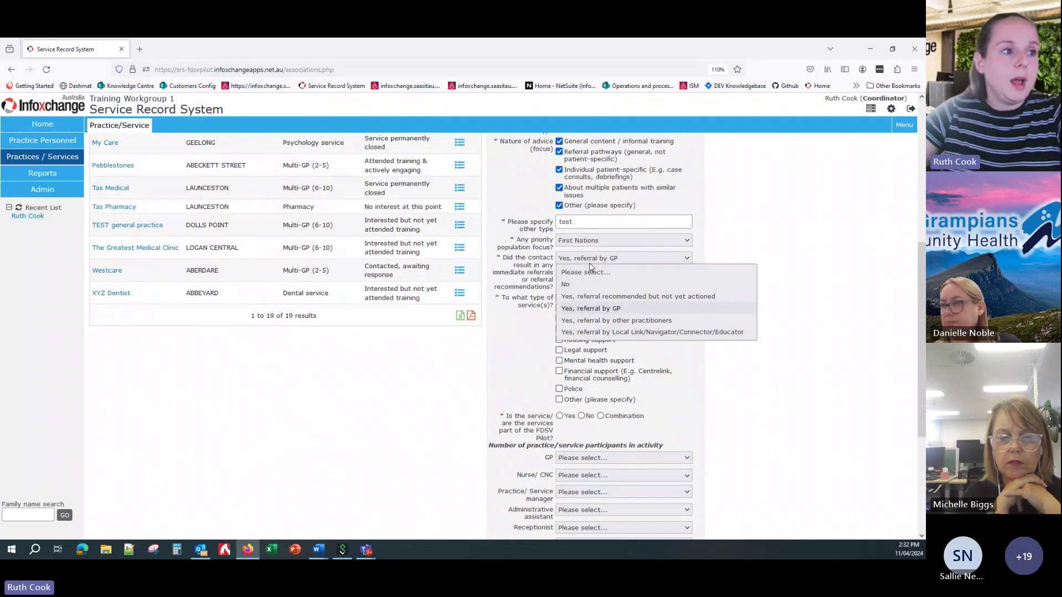
left_click(578, 308)
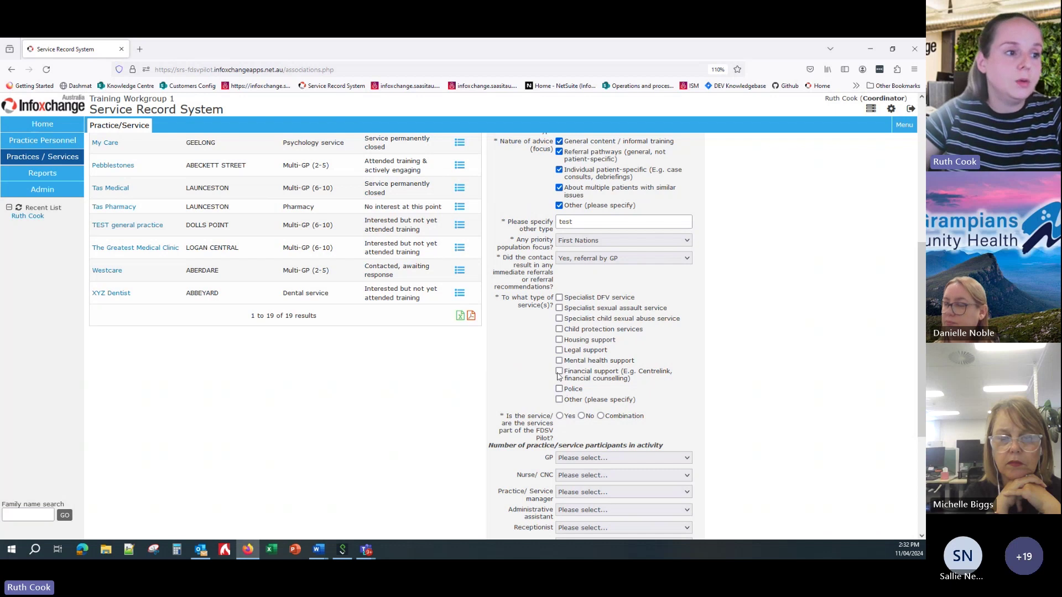
- Tick specialist DFV and sexual assault services as destinations, marked Yes for the FDSV Pilot
left_click(559, 298)
left_click(559, 308)
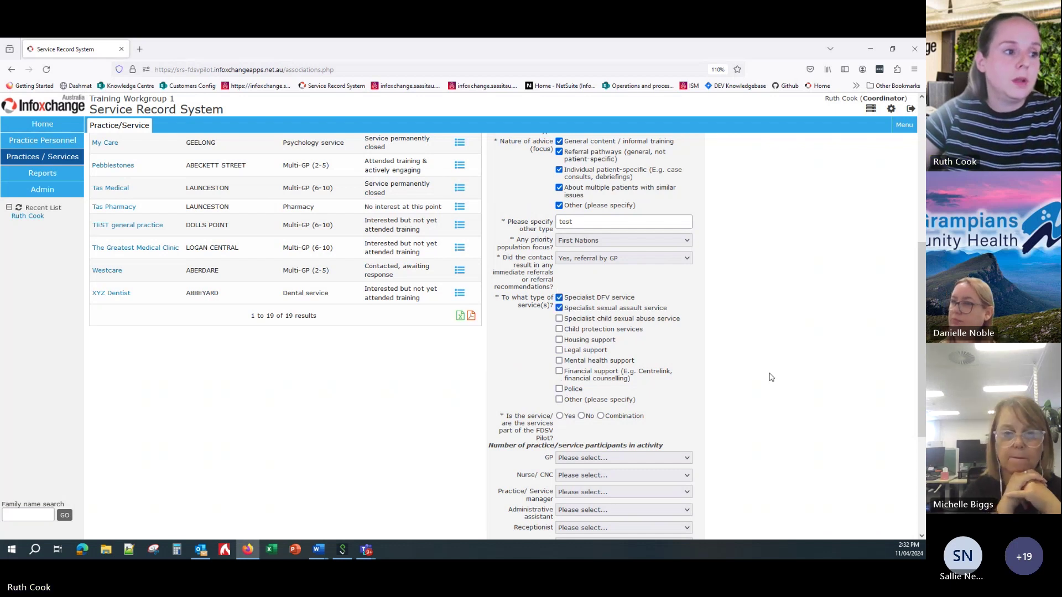
scroll(771, 377, "down", 2)
scroll(560, 312, "down", 2)
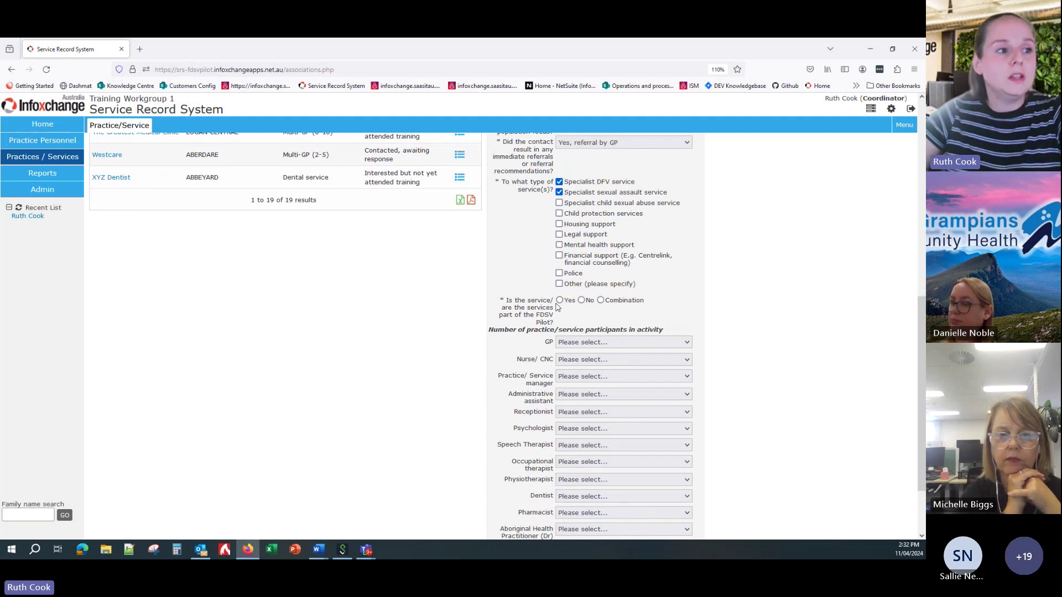
left_click(560, 301)
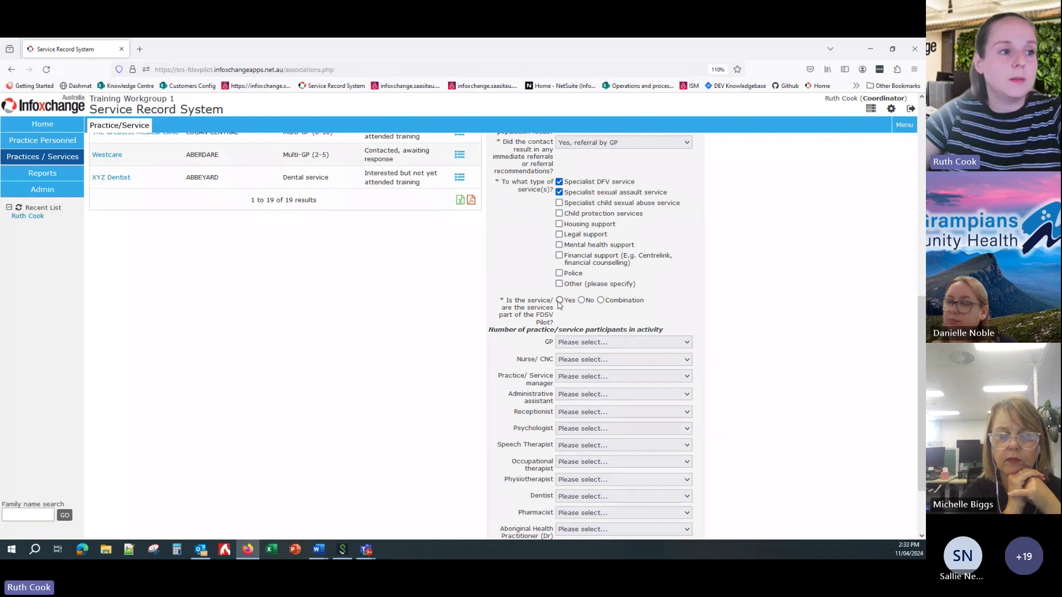
scroll(712, 297, "down", 2)
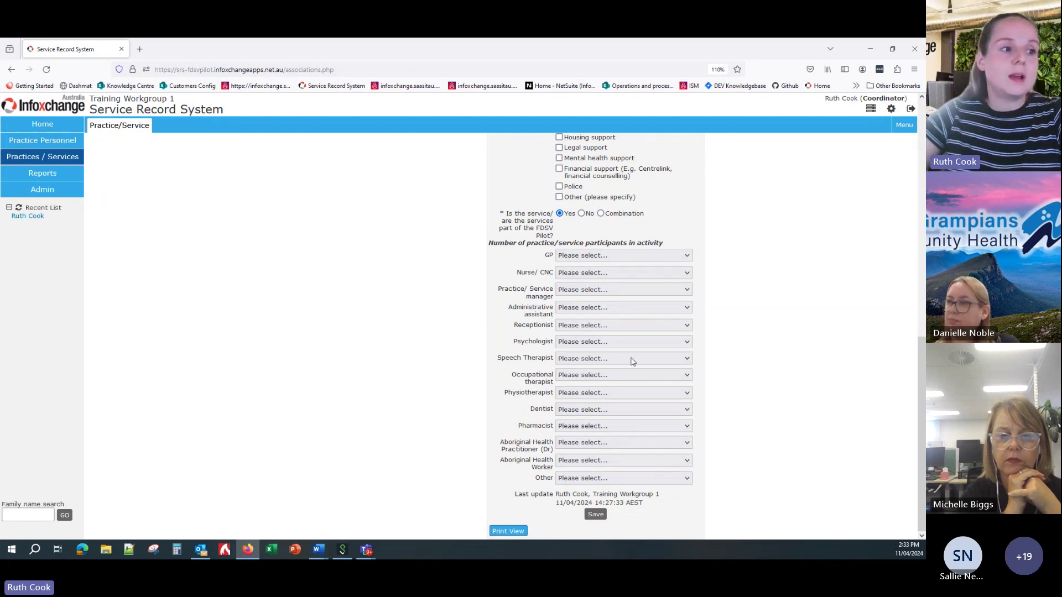
scroll(742, 272, "up", 4)
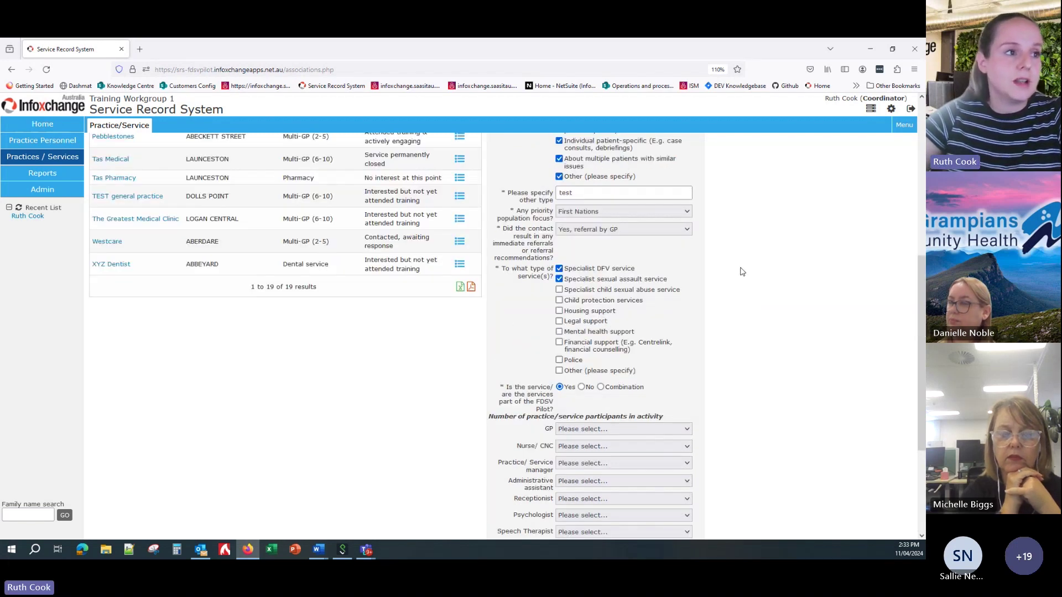
scroll(742, 272, "up", 4)
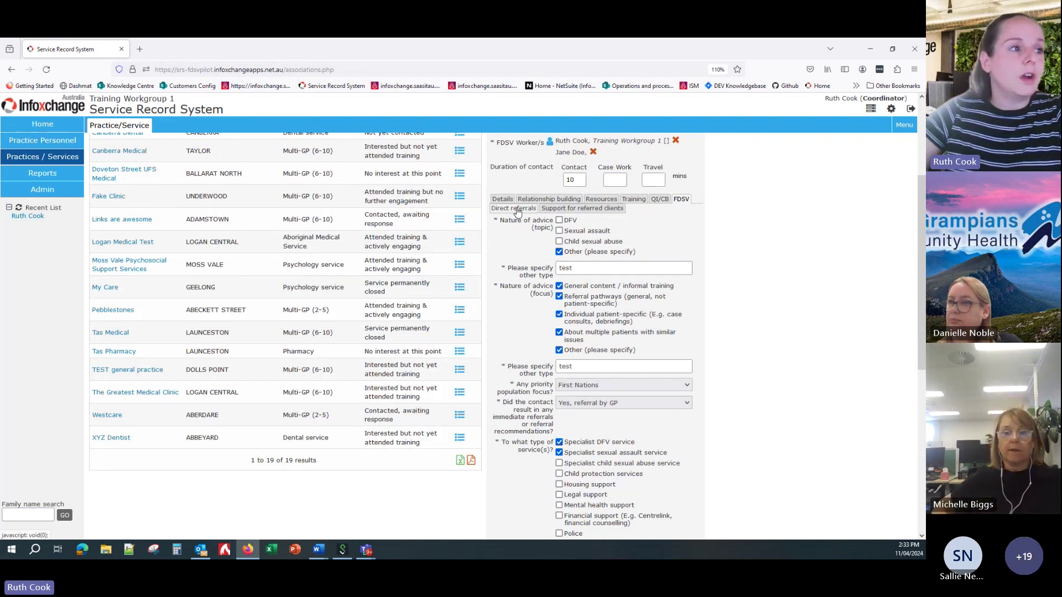
- On Direct referrals, tick DFV victim-survivor and DFV perpetrator as the referral nature
left_click(517, 209)
scroll(758, 256, "up", 1)
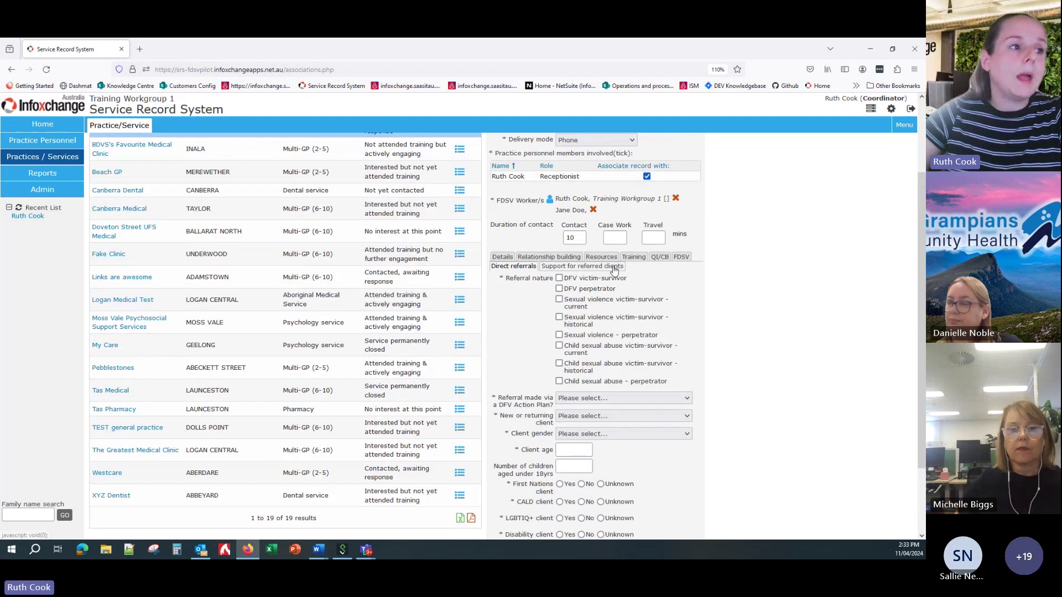
scroll(749, 279, "down", 1)
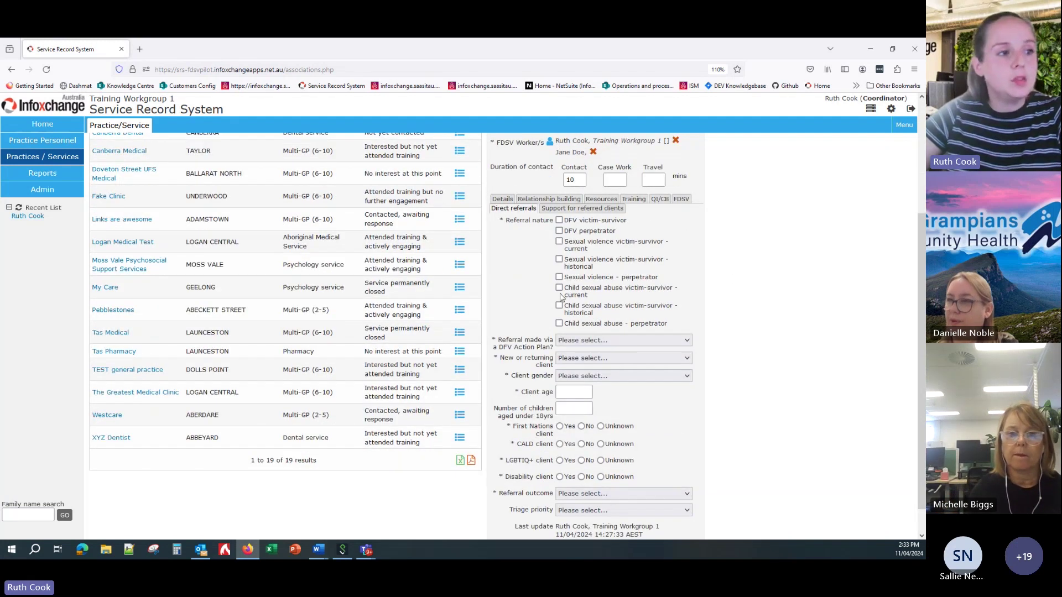
left_click(559, 220)
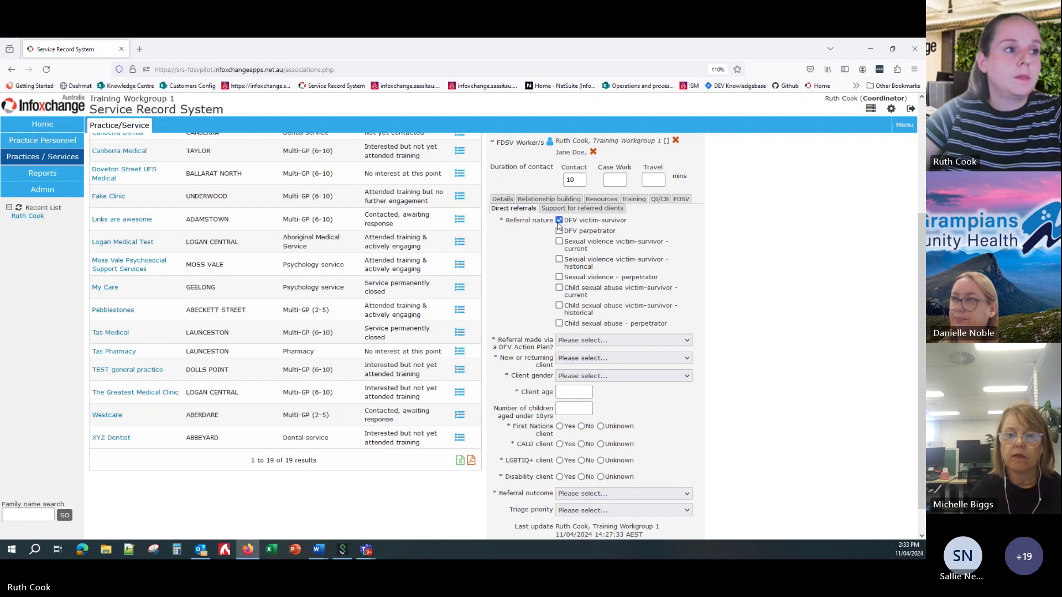
left_click(559, 230)
scroll(739, 271, "down", 1)
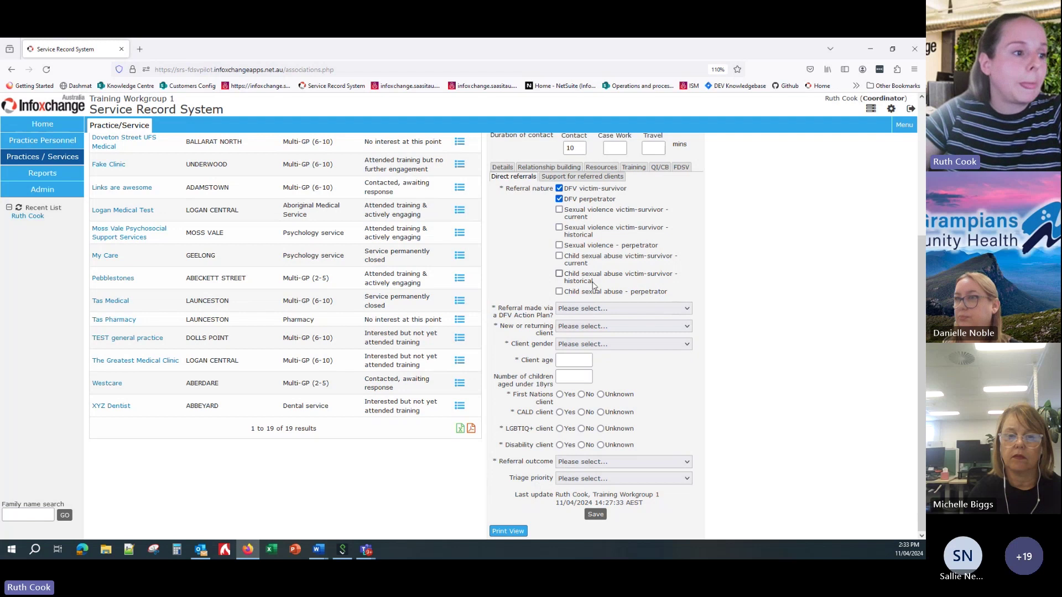
- Record No DFV Action Plan referral, a New Female client aged 18, 0 children
left_click(584, 309)
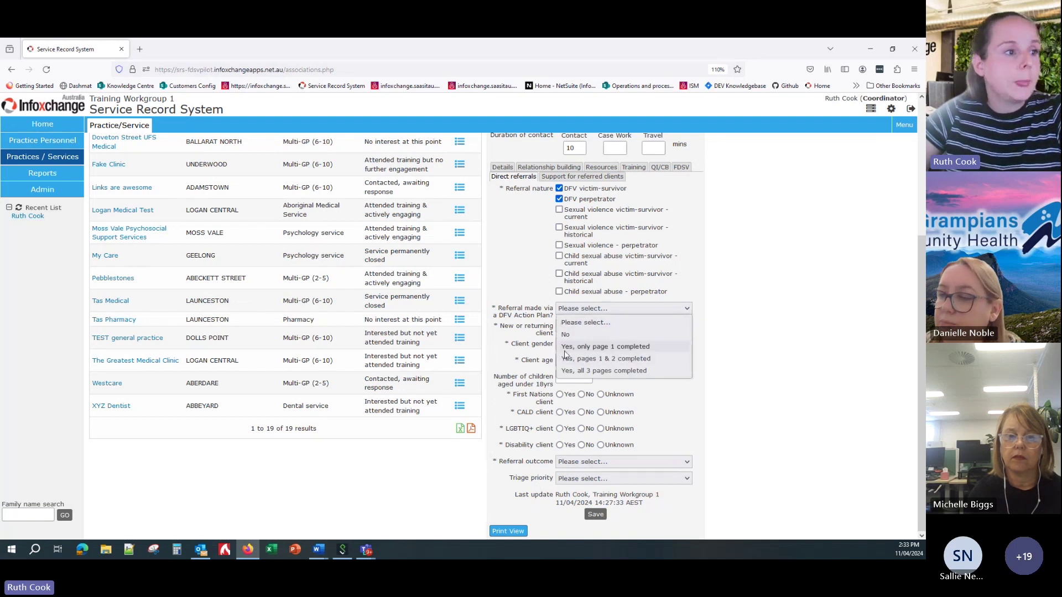
left_click(584, 334)
left_click(586, 332)
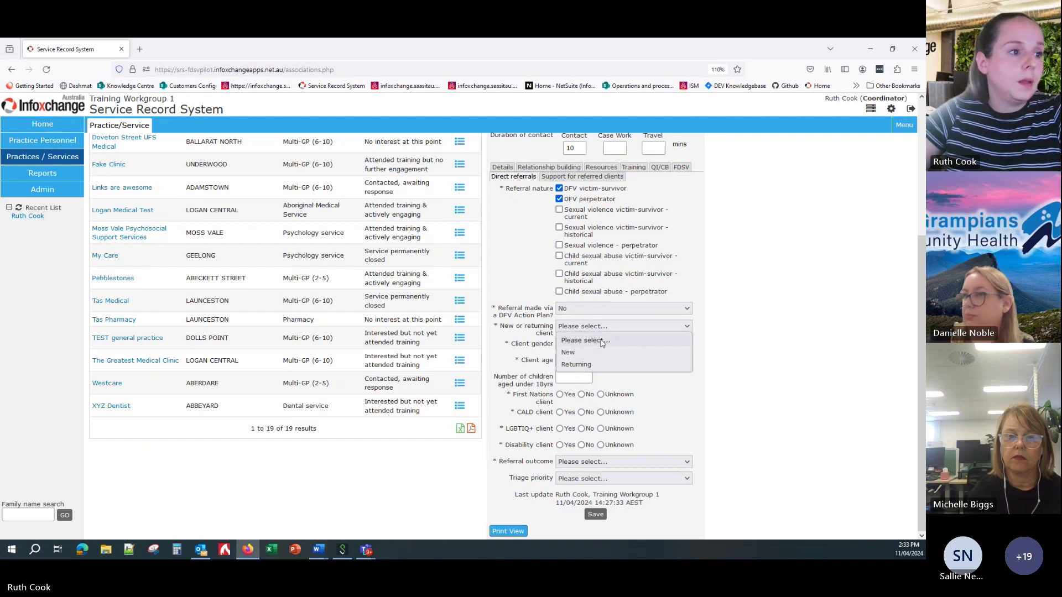
left_click(594, 352)
left_click(601, 345)
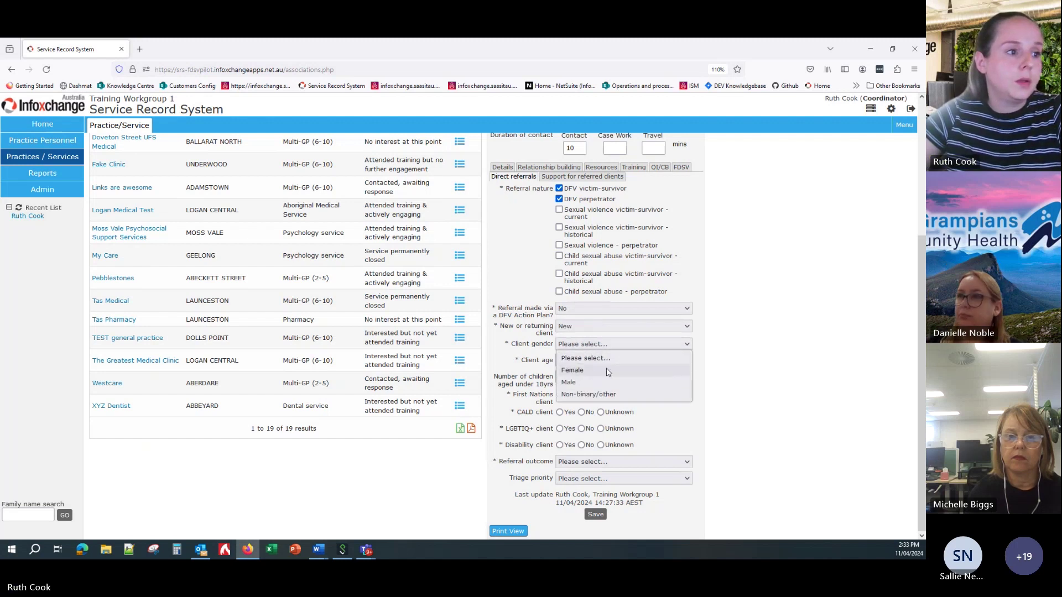
left_click(588, 370)
left_click(587, 360)
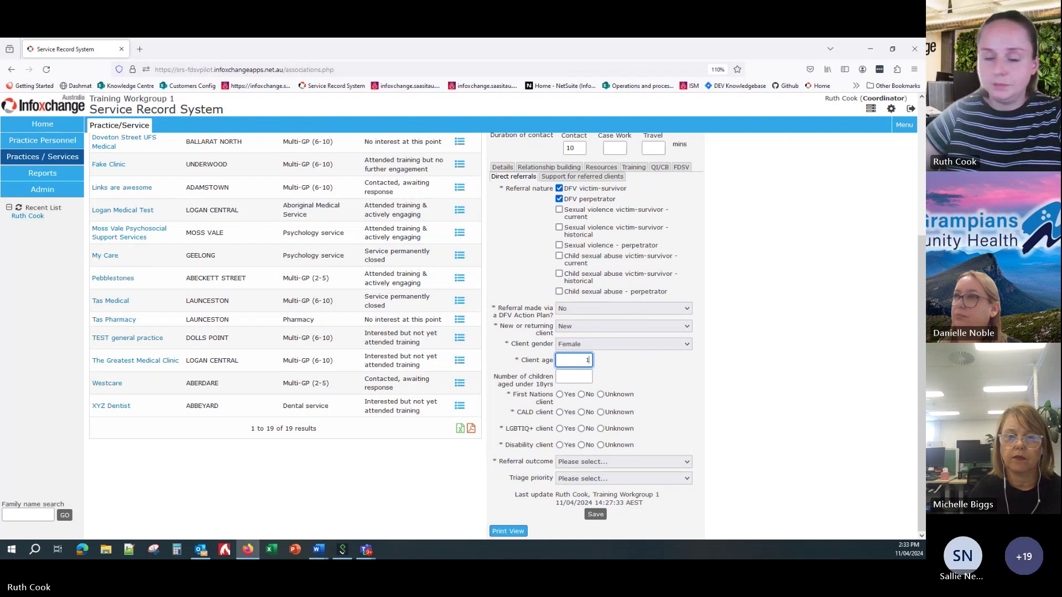
left_click(584, 378)
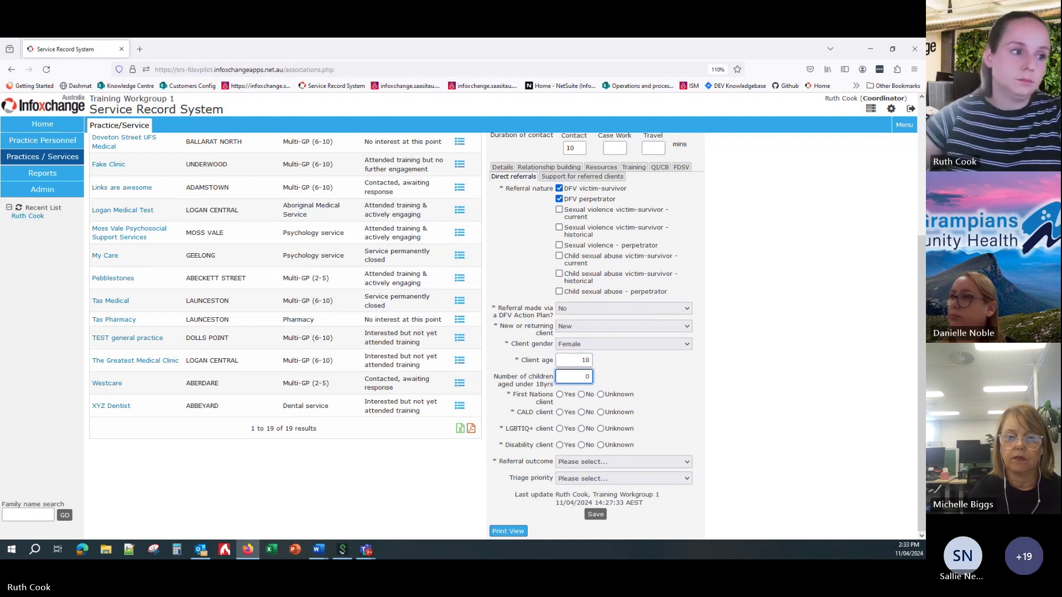
- Mark First Nations, CALD, LGBTIQ+ and disability as Unknown, outcome Accepted, triage Low
left_click(601, 395)
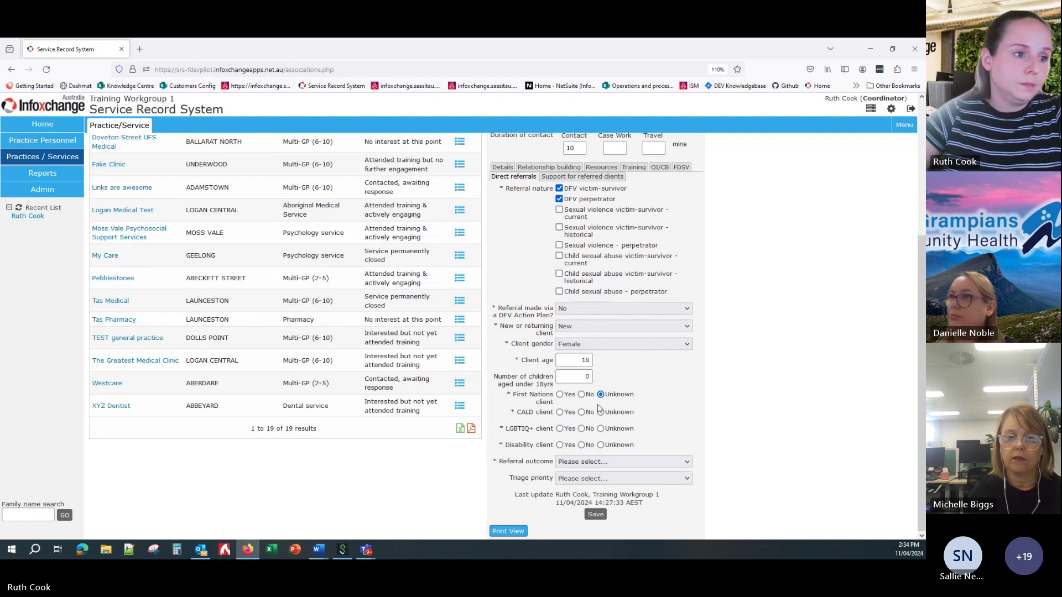
left_click(601, 412)
left_click(600, 430)
left_click(600, 445)
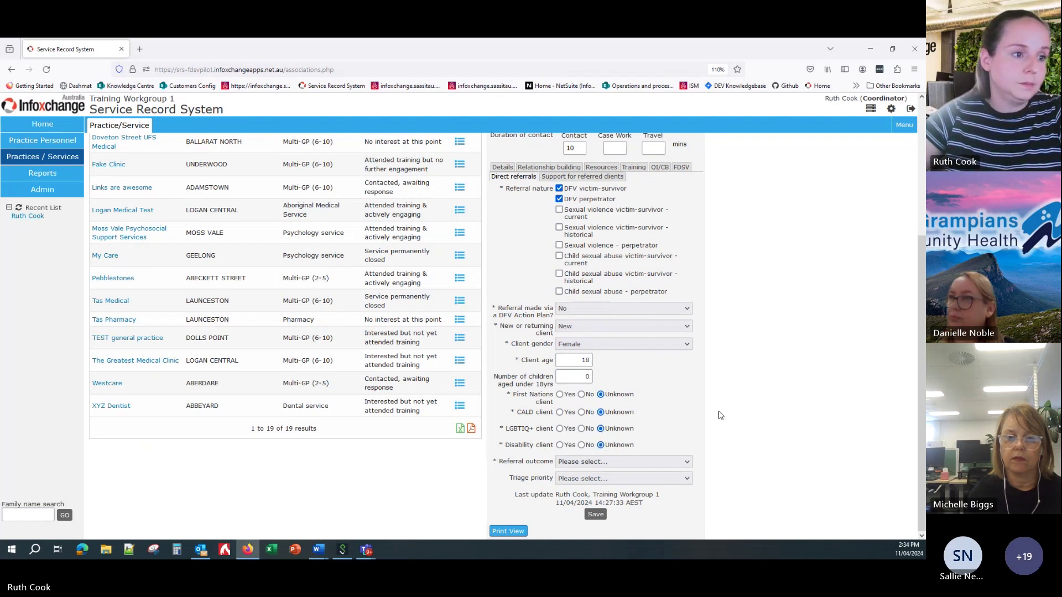
left_click(652, 462)
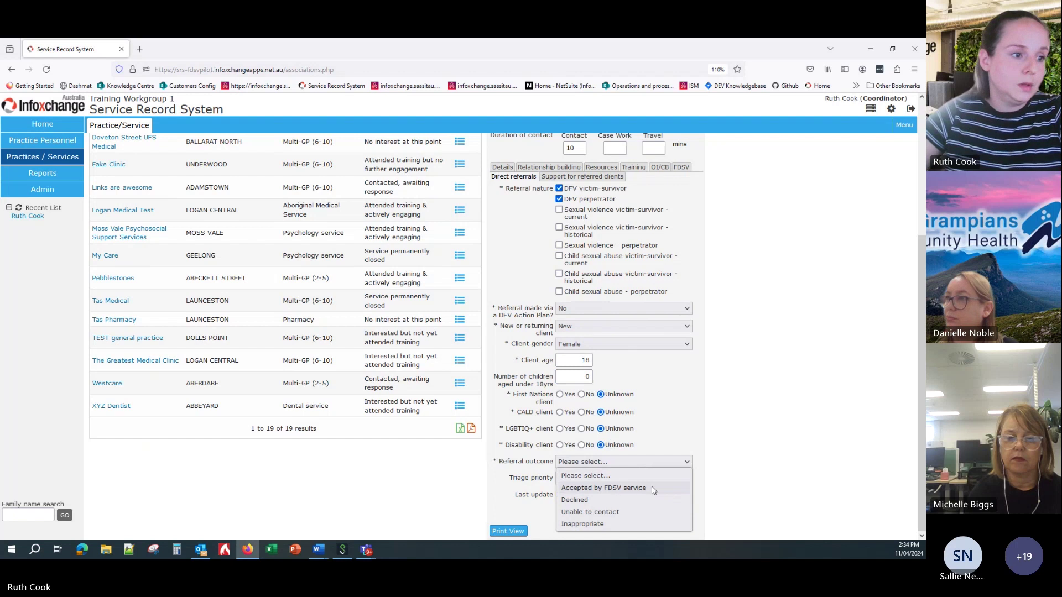
left_click(653, 489)
left_click(595, 479)
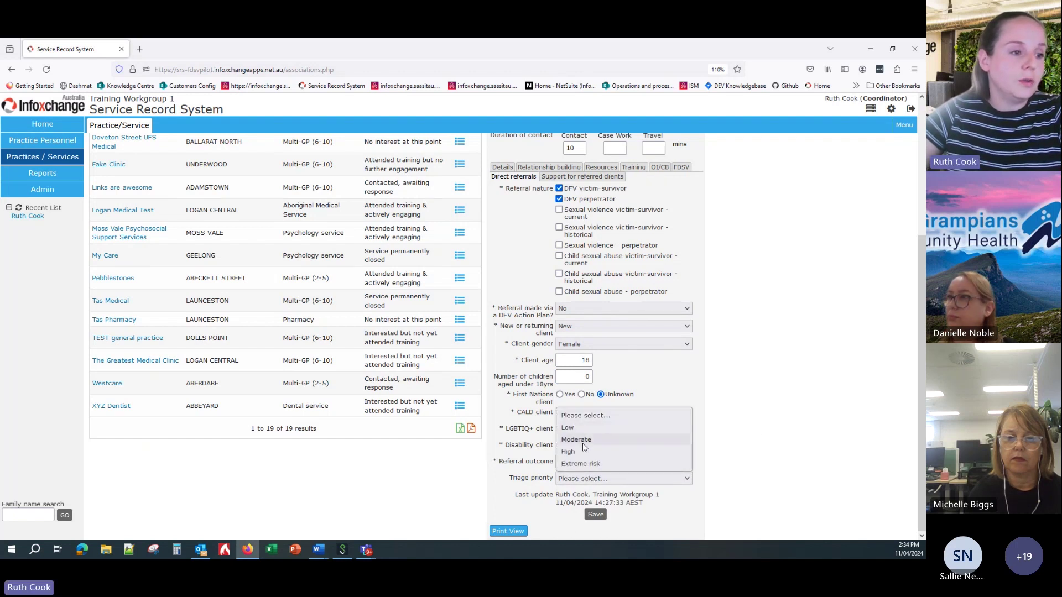
left_click(579, 429)
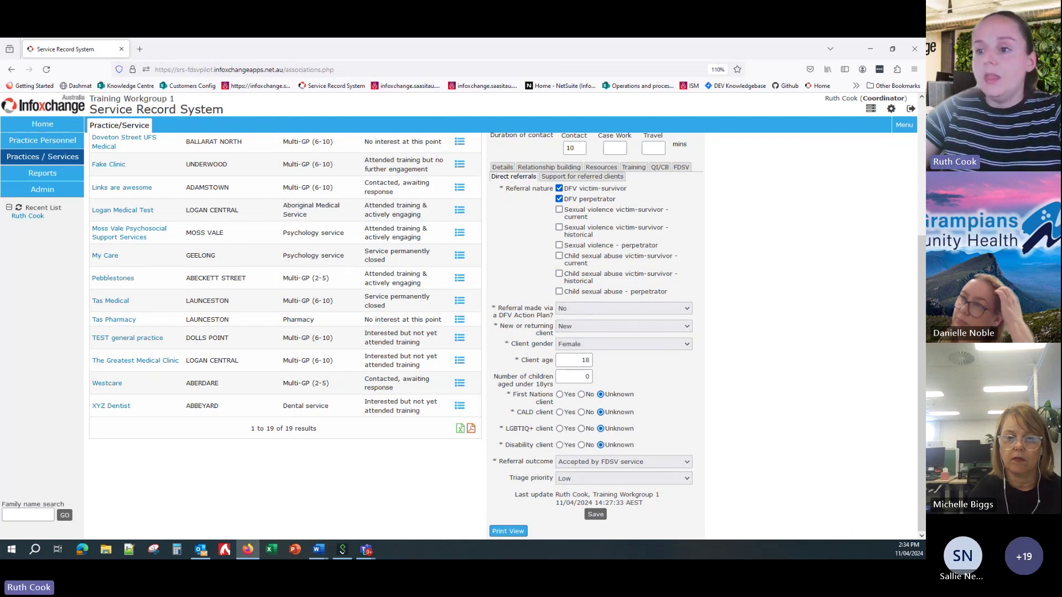
key("alt+Tab")
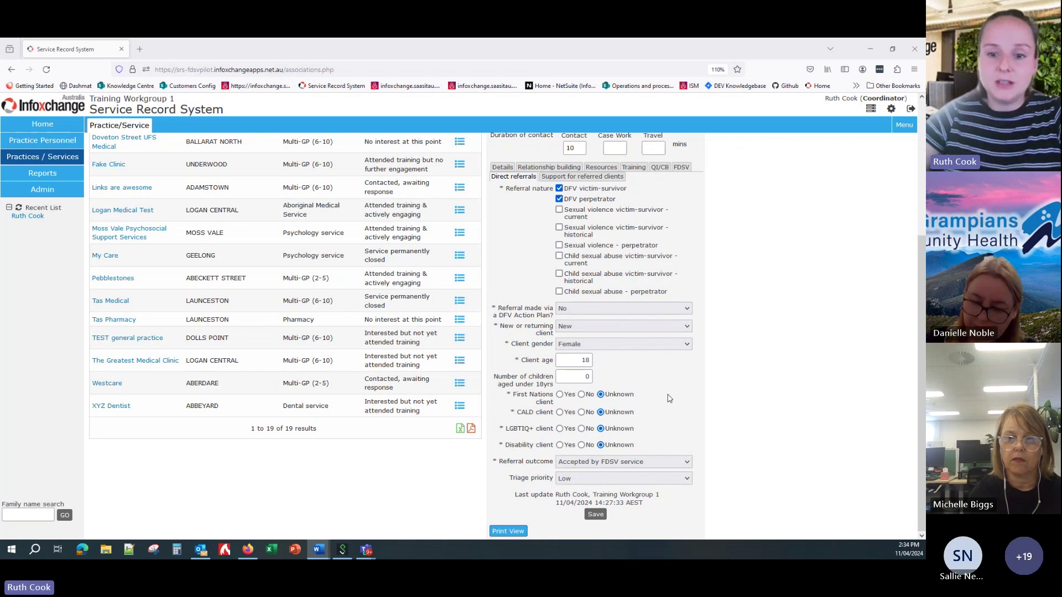
- Try saving the contact log and dismiss the record-not-saved warnings
left_click(595, 514)
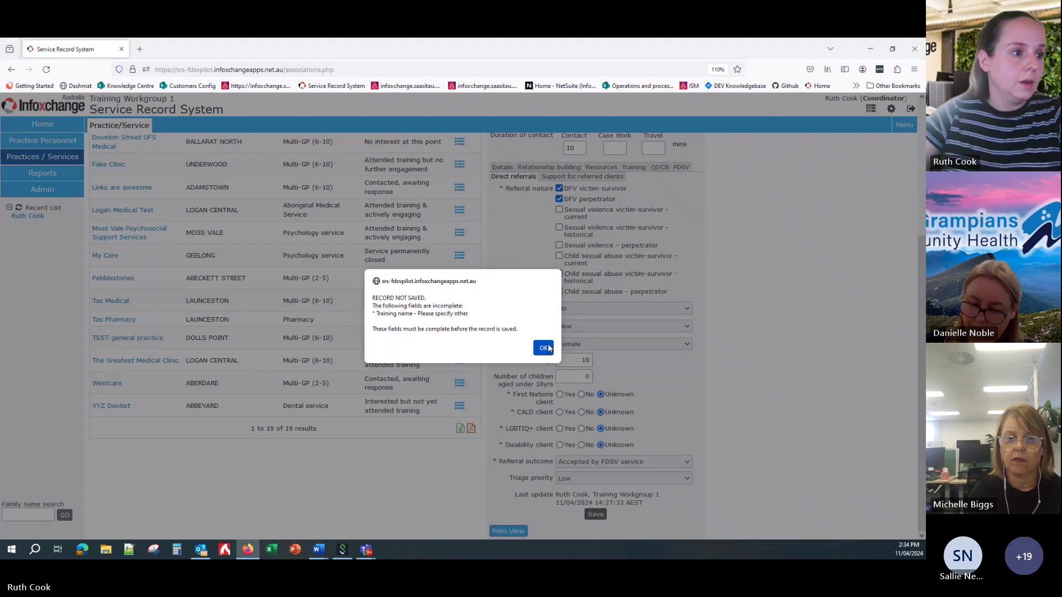
left_click(543, 347)
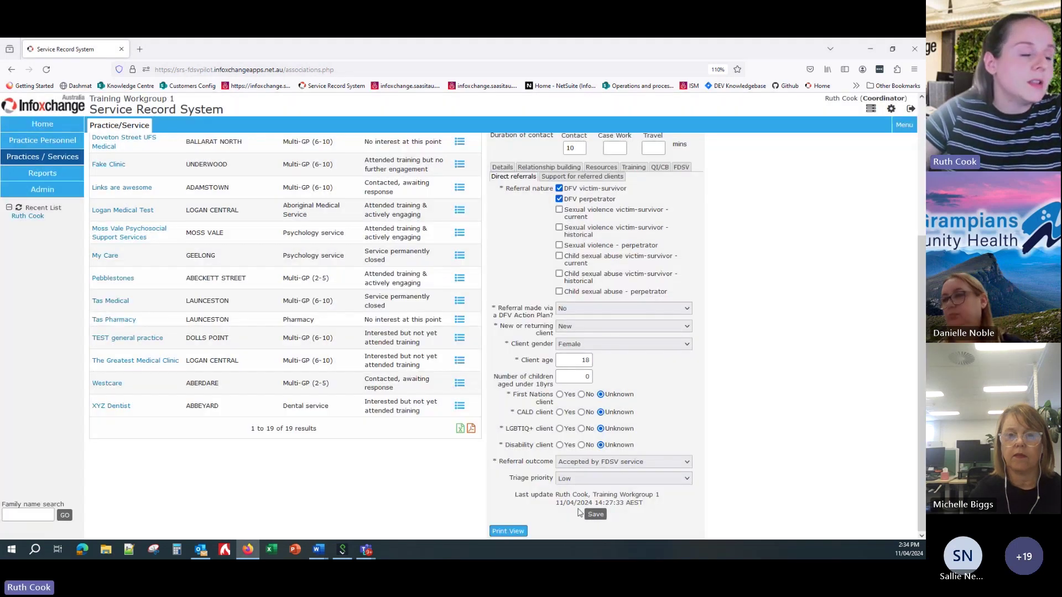
left_click(595, 514)
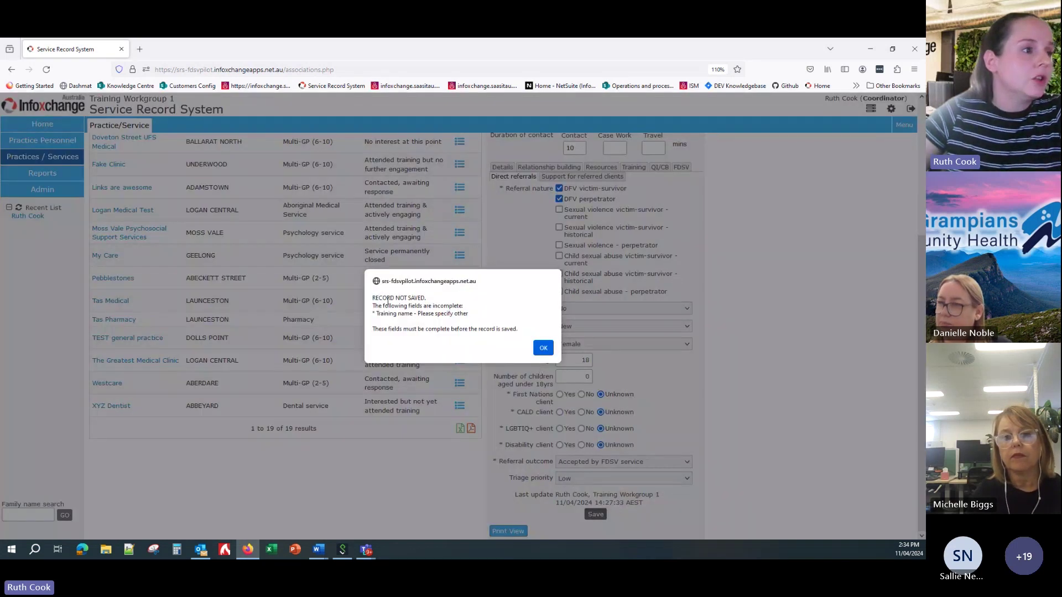
left_click(543, 347)
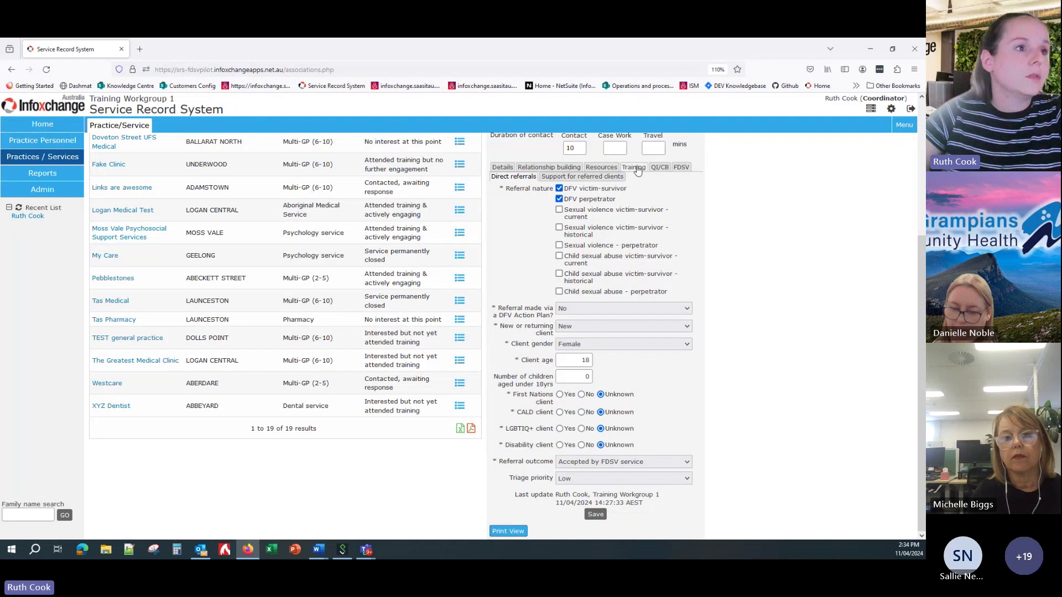
- Enter 'test' as the other training name and save the contact log
left_click(576, 230)
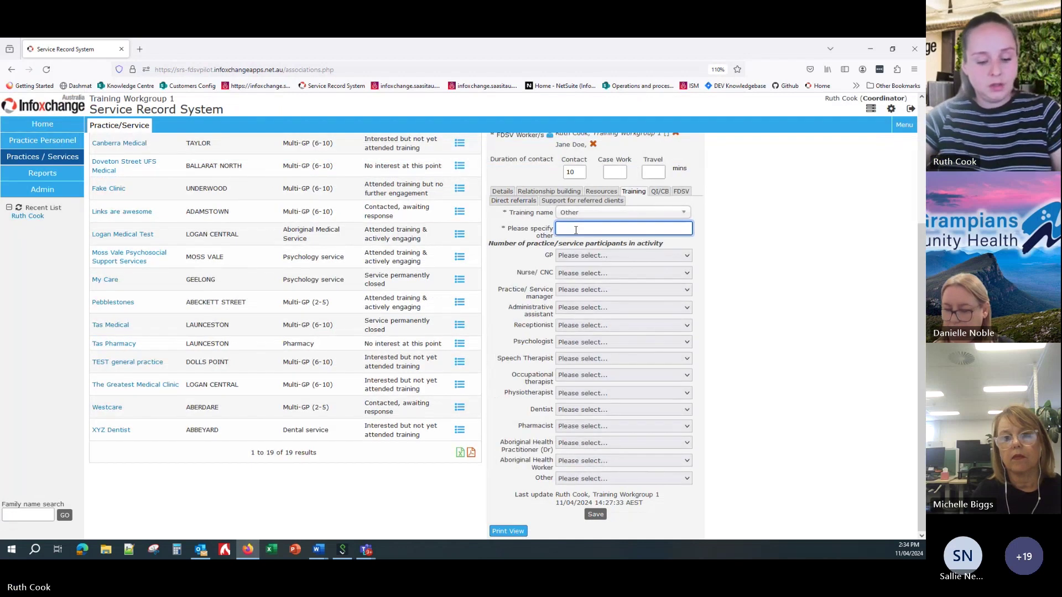
type("test")
left_click(596, 515)
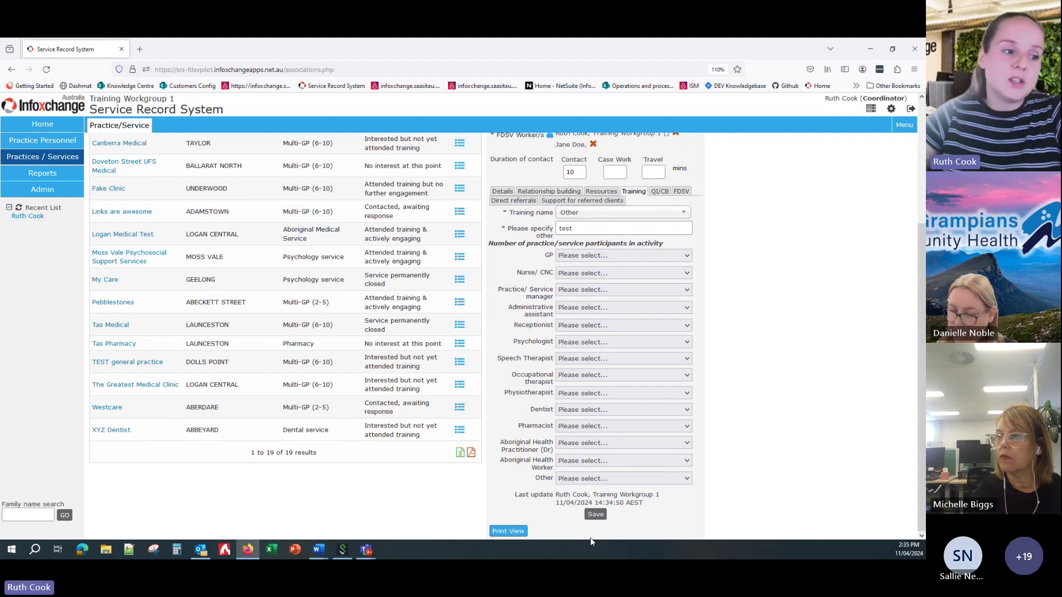
scroll(751, 358, "up", 5)
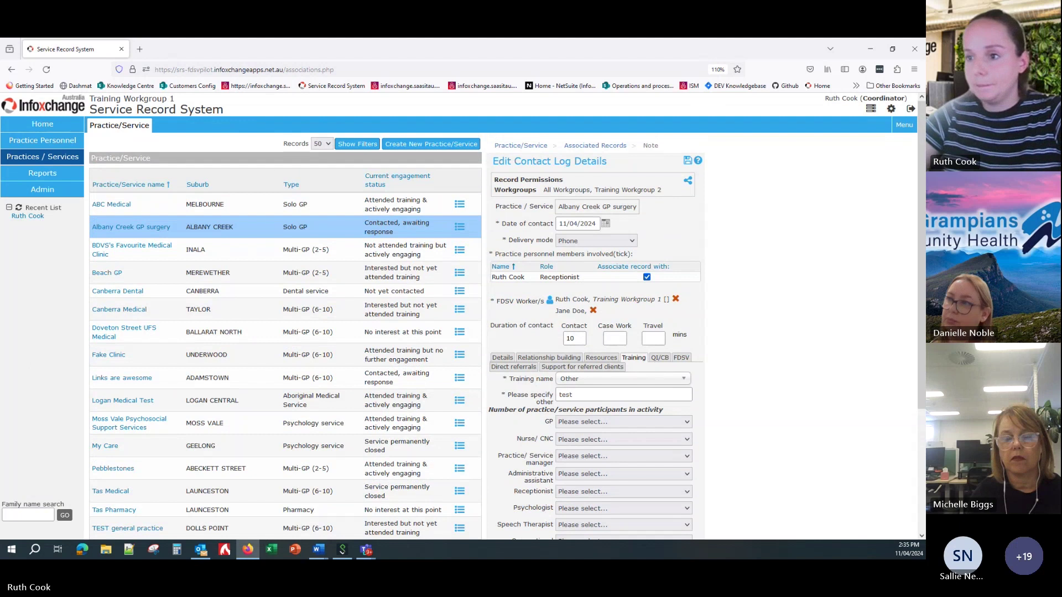
- Review the Details section's Nature of contact boxes, all ticked except Other
key("alt+Tab")
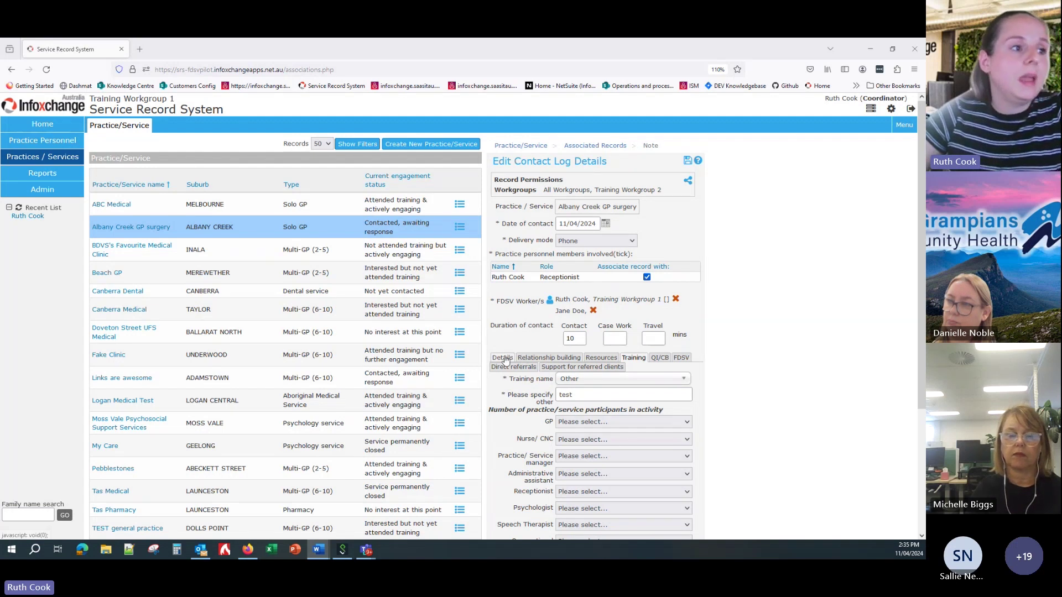
left_click(503, 359)
scroll(562, 247, "down", 5)
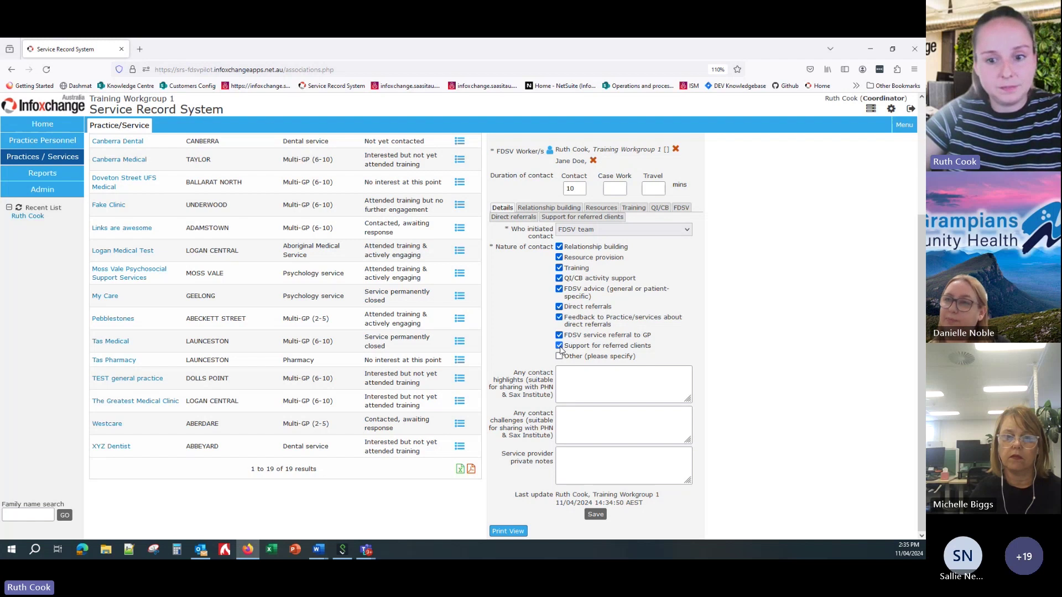
scroll(781, 292, "up", 3)
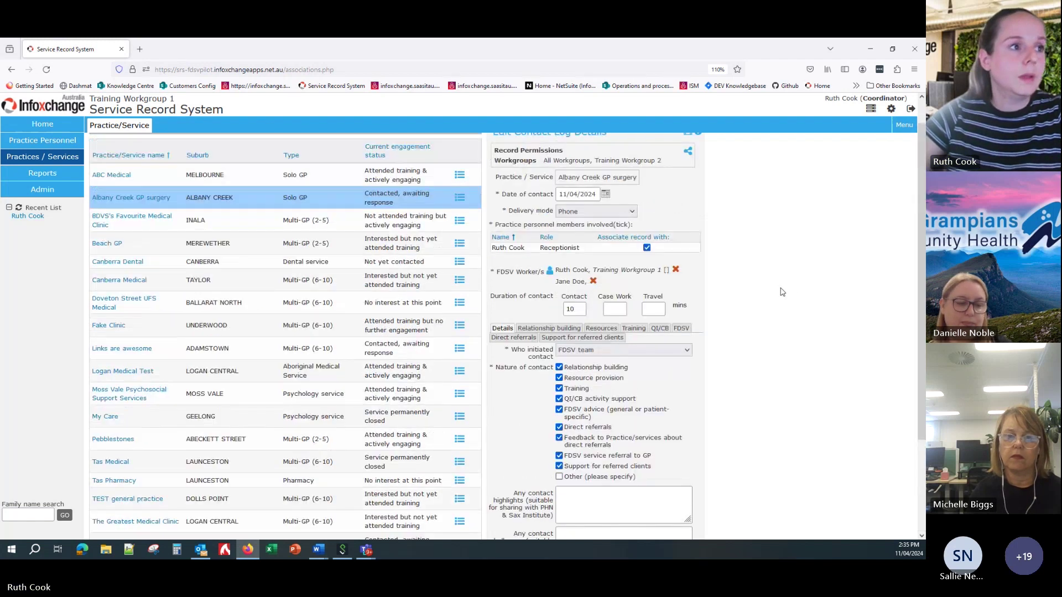
scroll(782, 292, "up", 1)
key("alt+Tab")
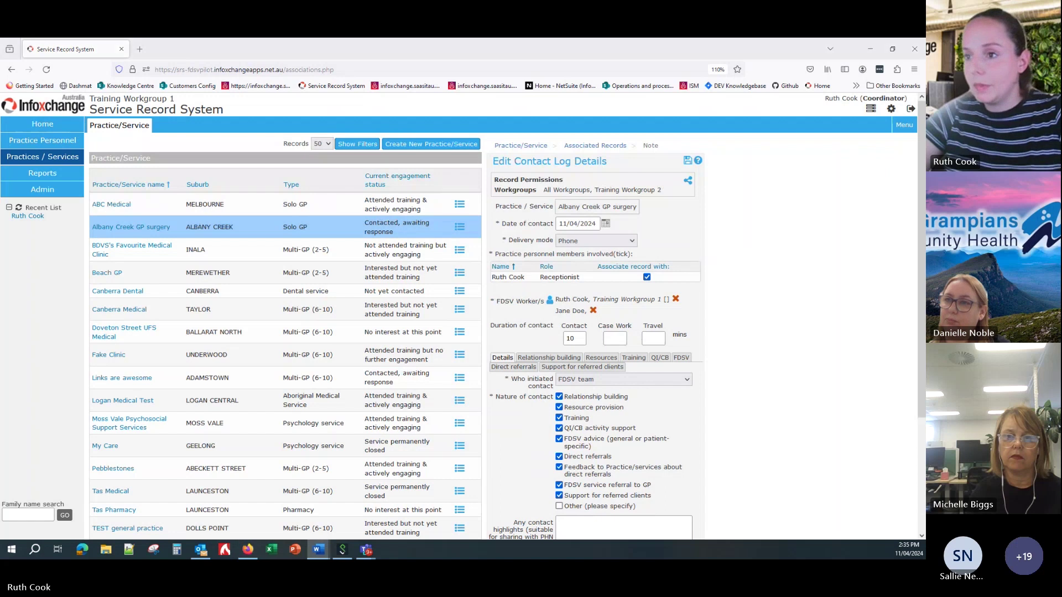
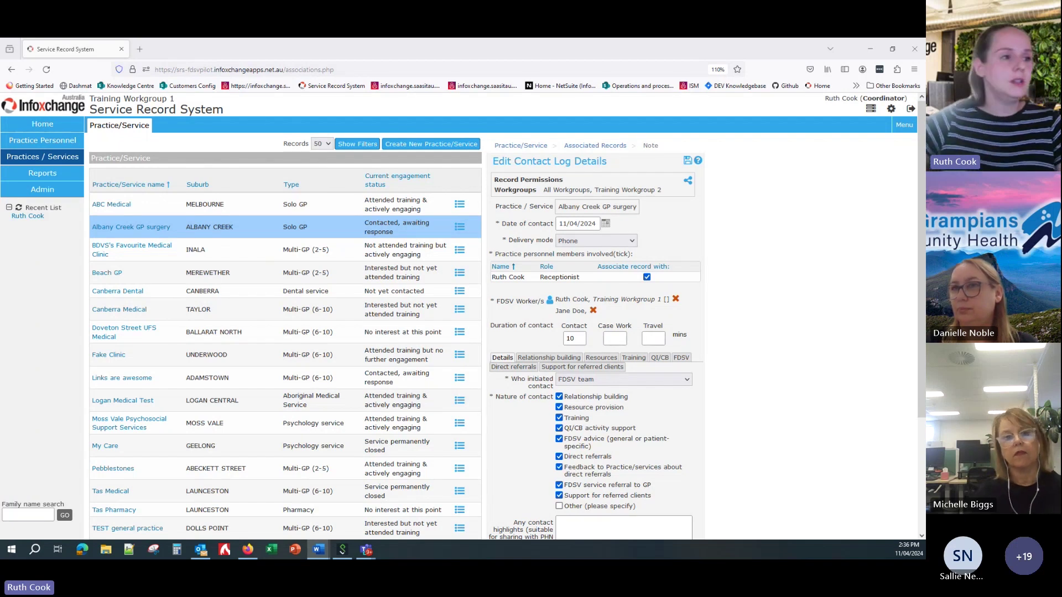
- Start a planned activity for Albany Creek GP surgery: 30/04/2024, 1:00–2:00 pm, Introductory meeting
left_click(459, 227)
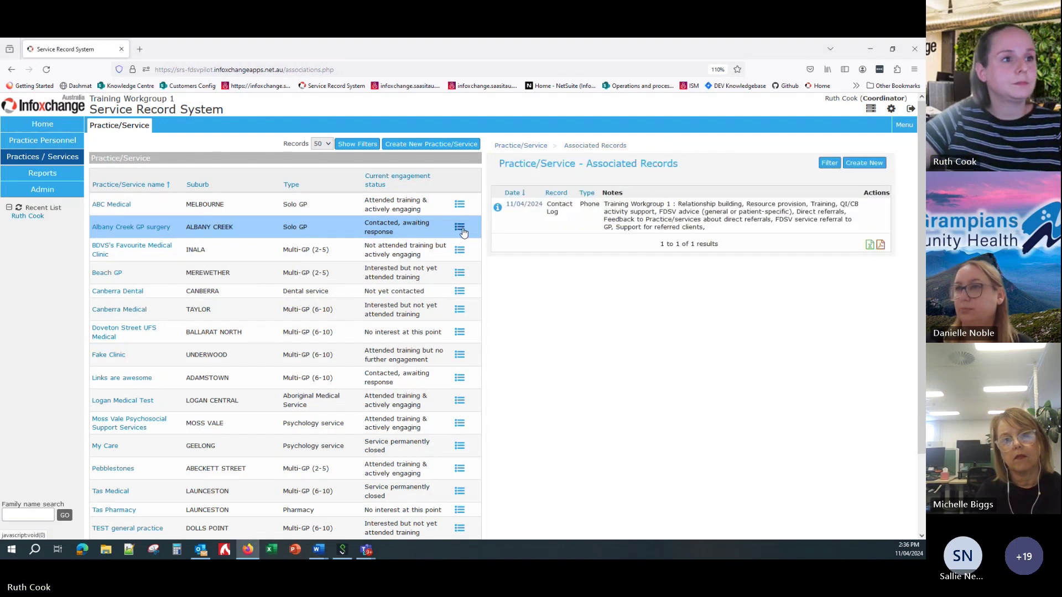
left_click(864, 162)
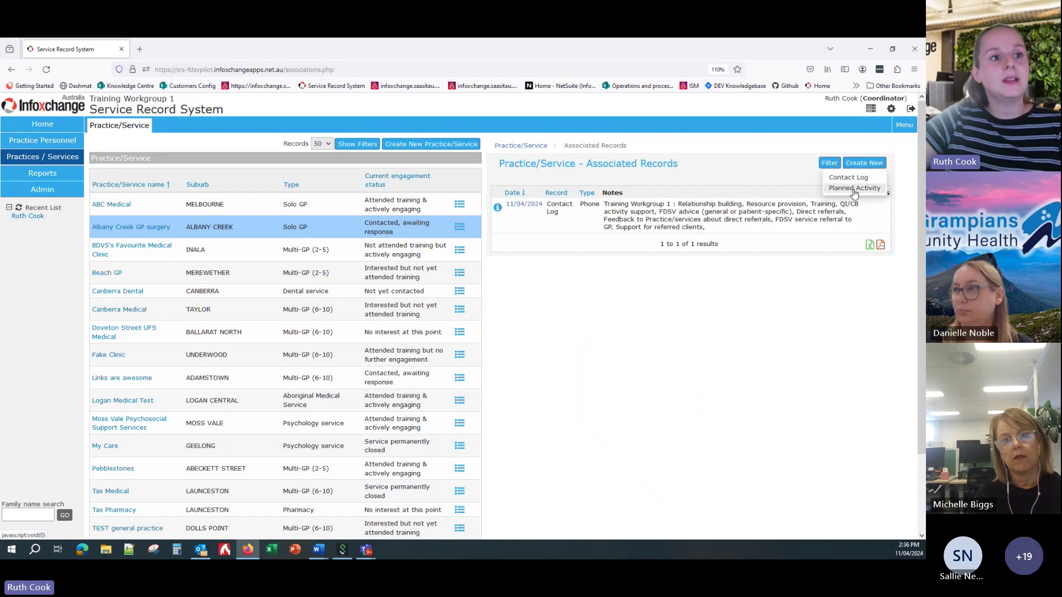
left_click(854, 189)
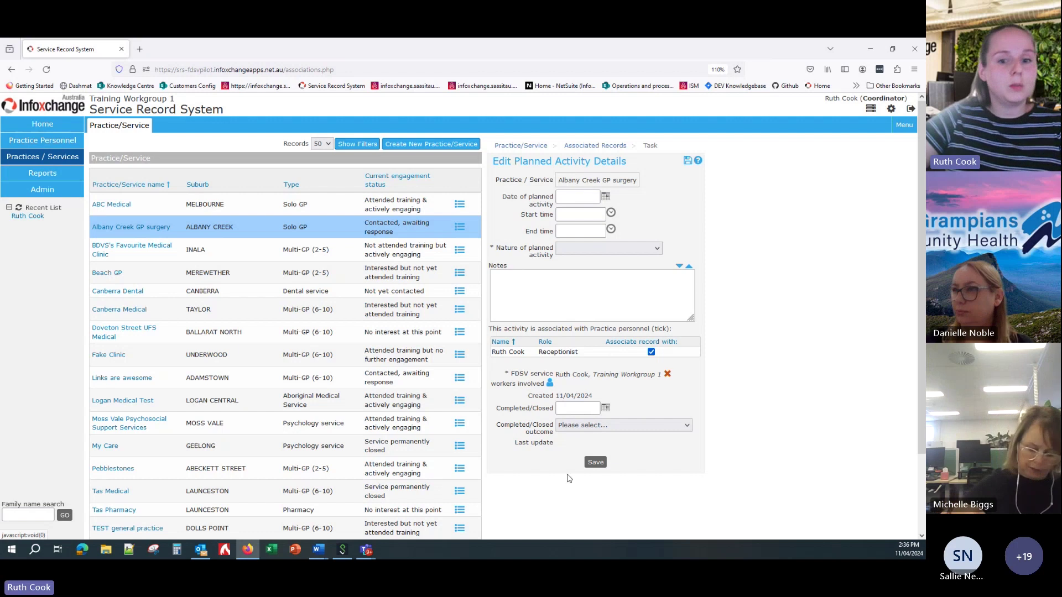
left_click(606, 197)
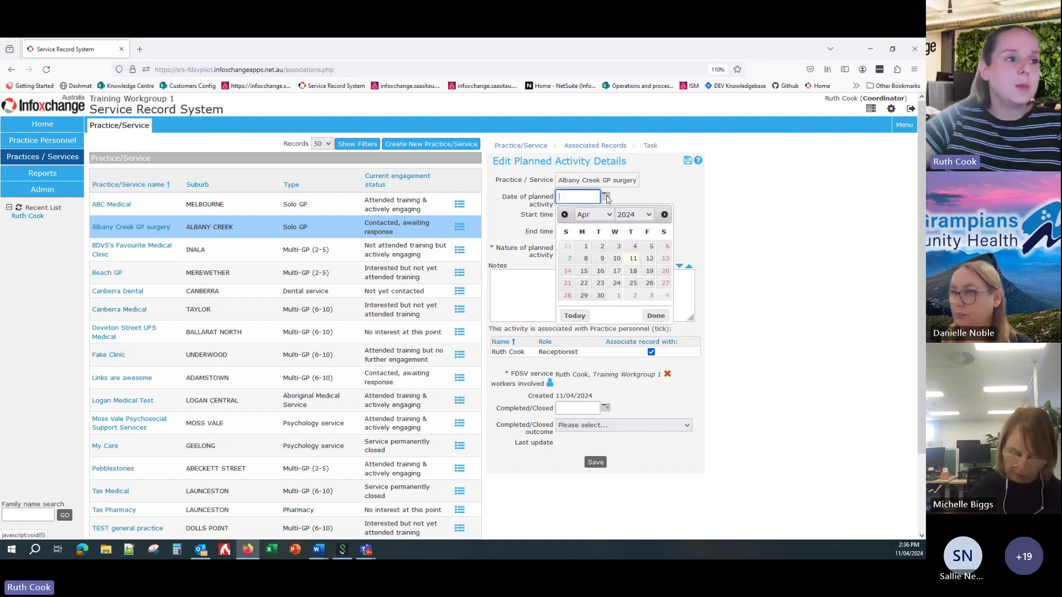
left_click(599, 296)
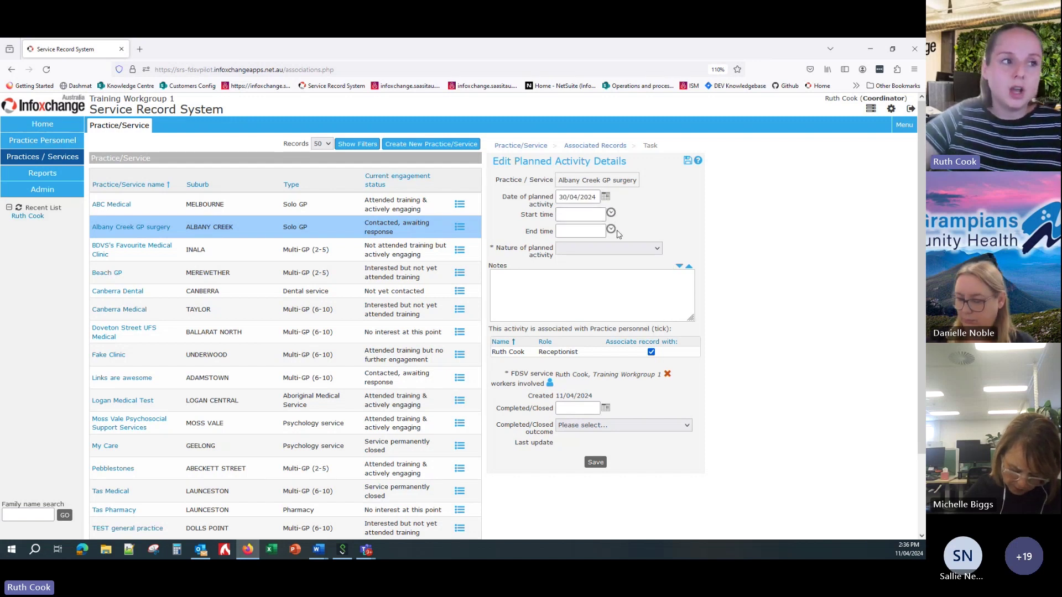
left_click(611, 214)
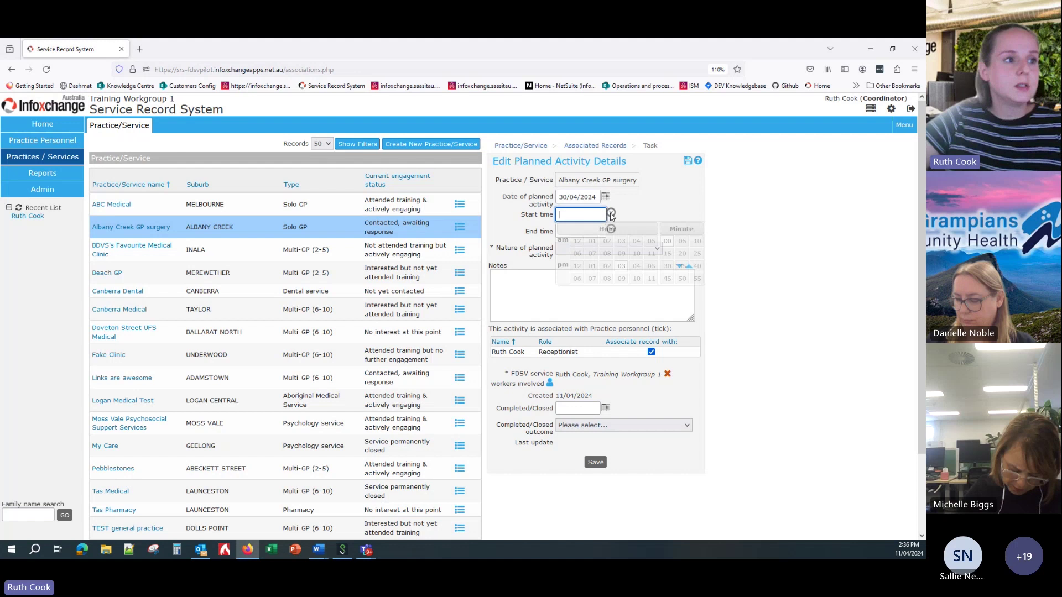
left_click(589, 267)
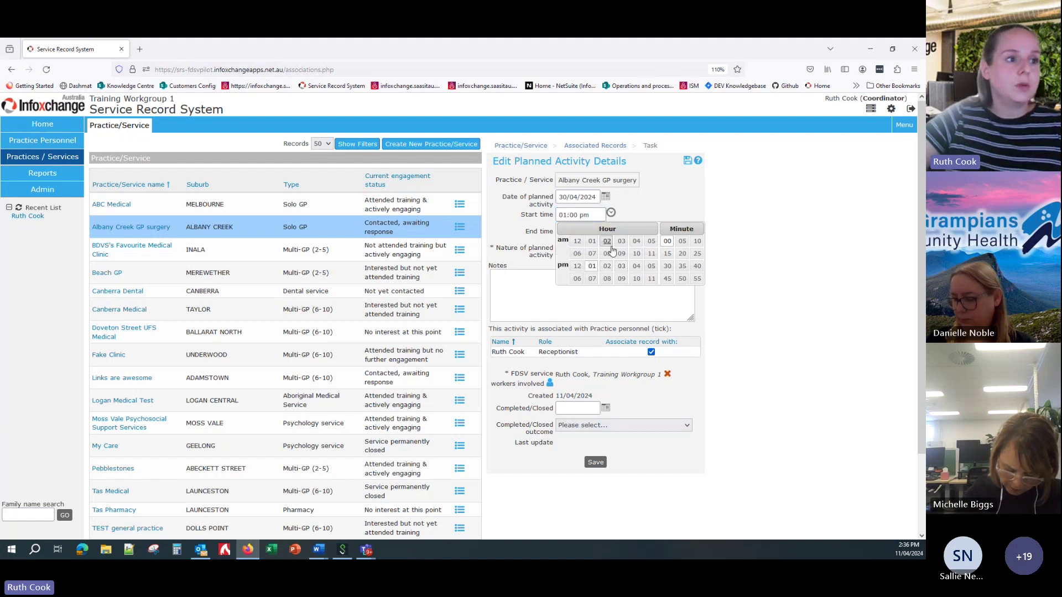
left_click(611, 229)
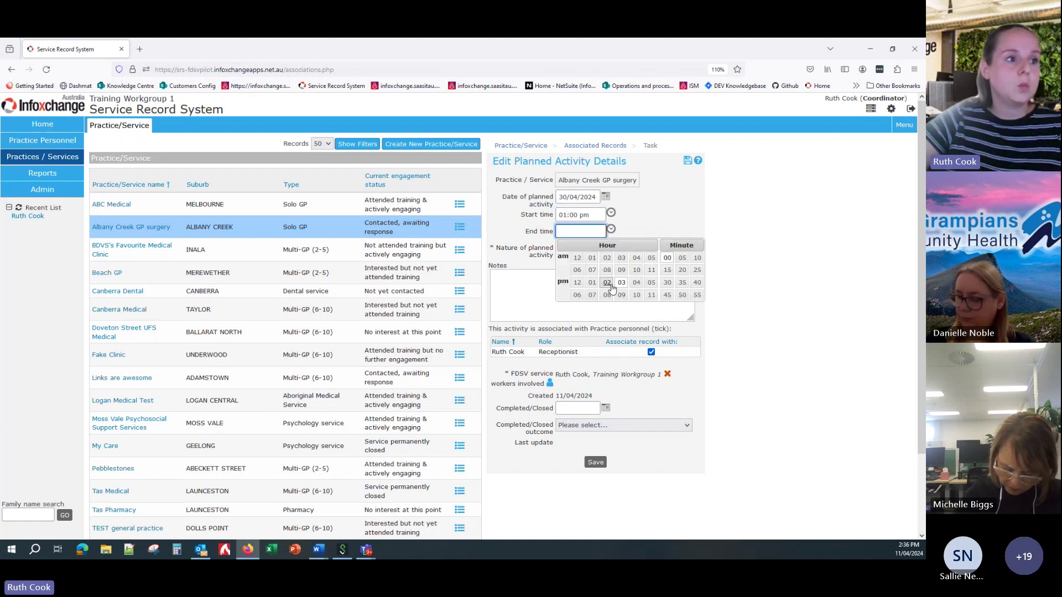
left_click(607, 283)
left_click(586, 248)
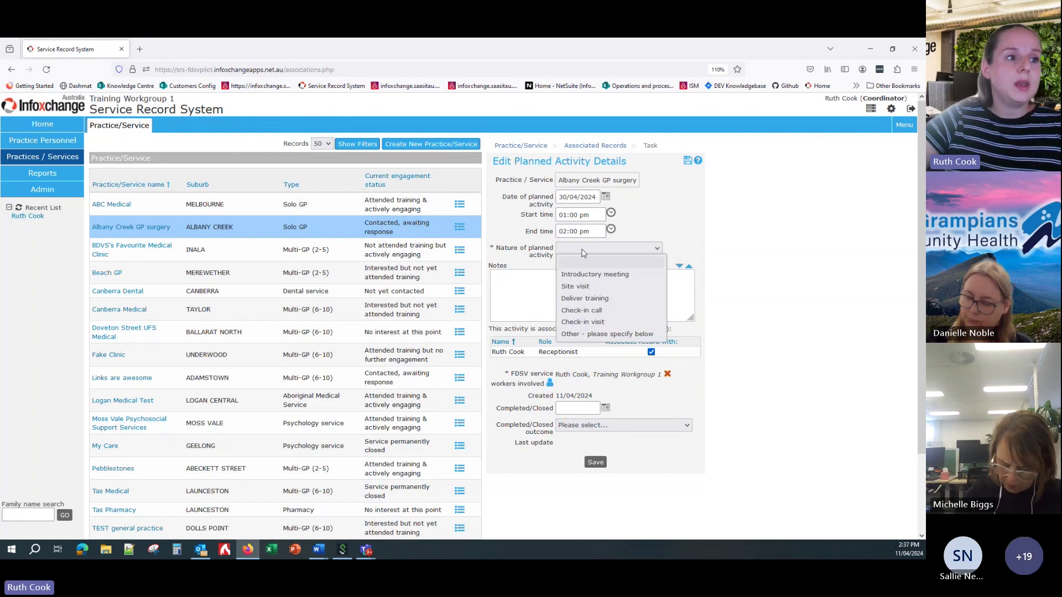
left_click(623, 277)
- Add the note 'Talk to GP' without adding workers, and save the activity
left_click(595, 298)
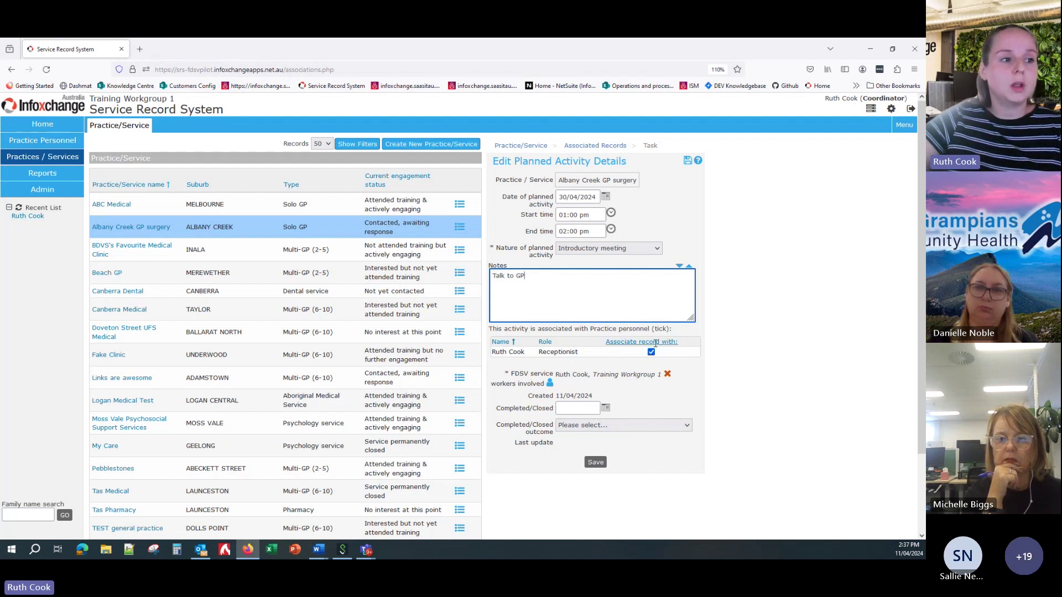
scroll(581, 332, "down", 3)
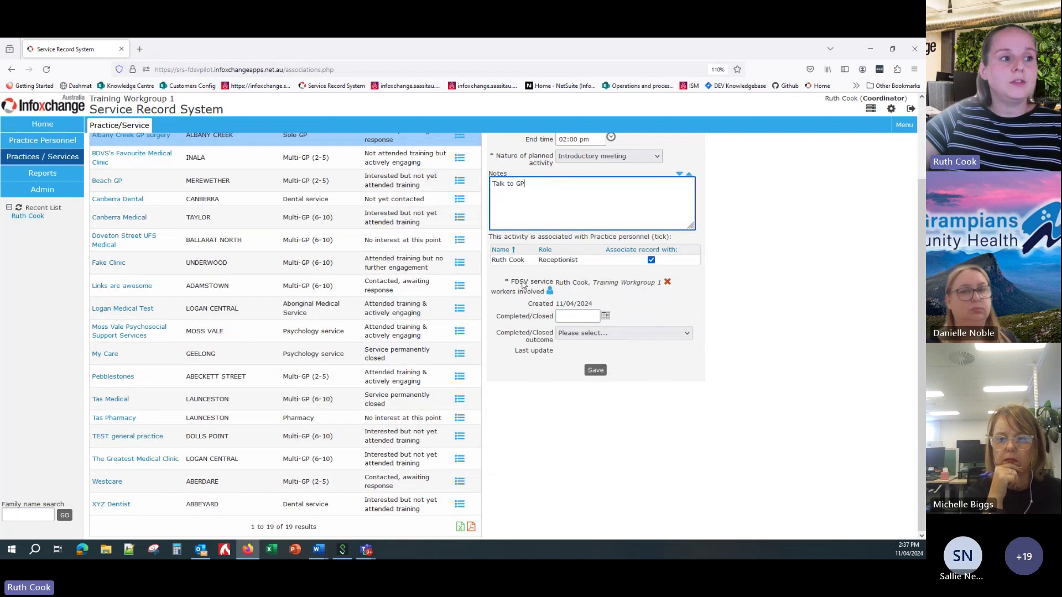
left_click(550, 292)
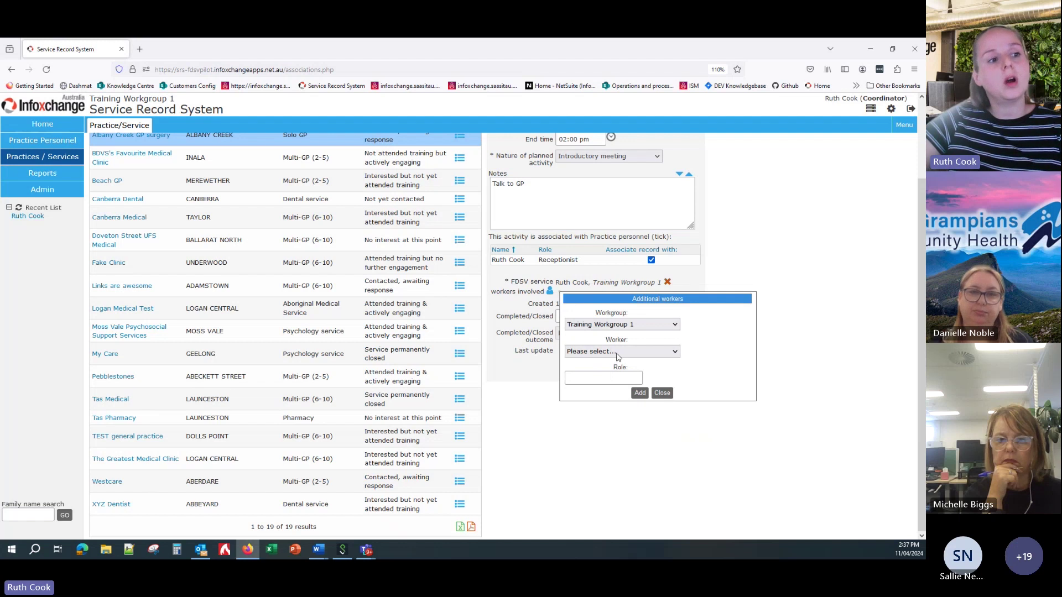
left_click(662, 393)
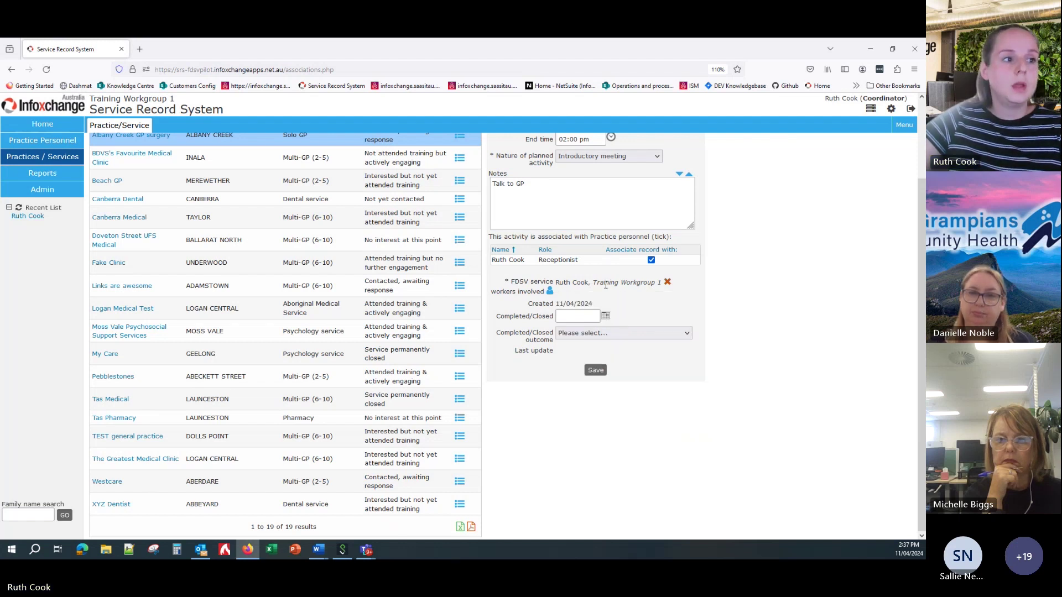
left_click(595, 371)
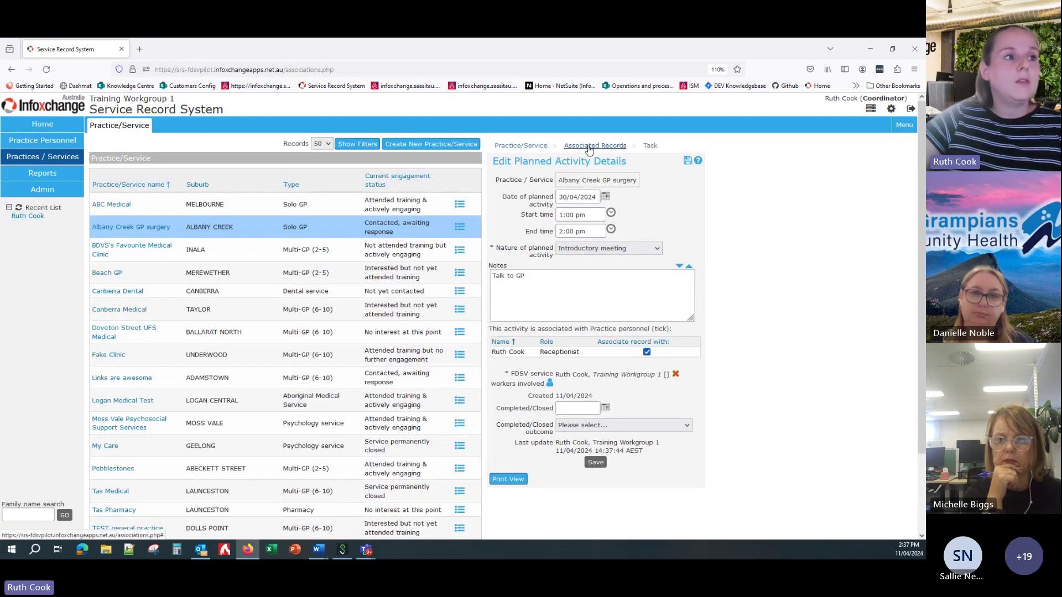
- Show Albany Creek's associated records with date-range and record-type filters, leaving record type unset
left_click(459, 227)
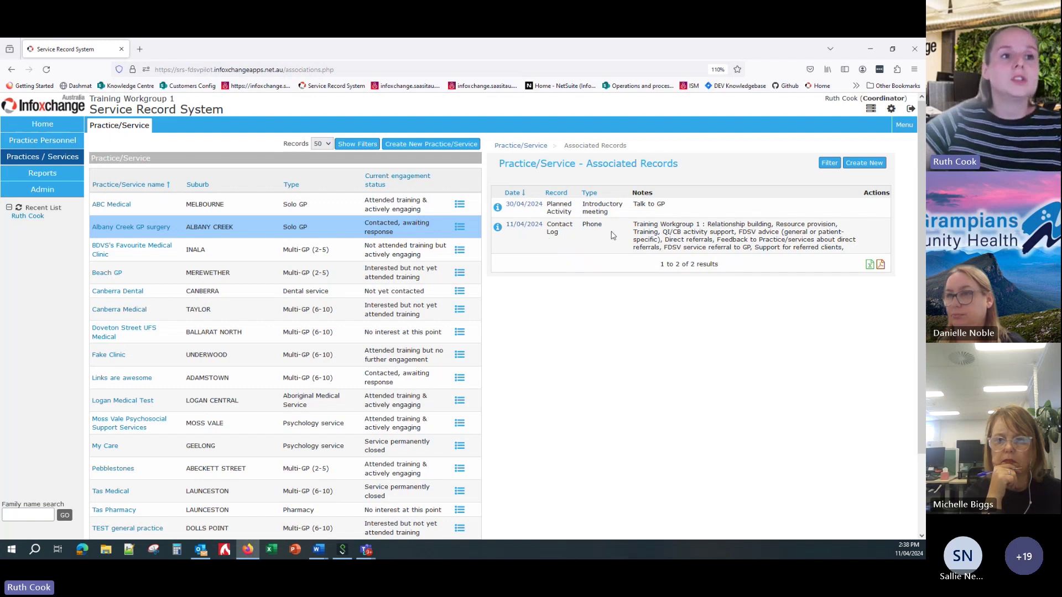
left_click(829, 165)
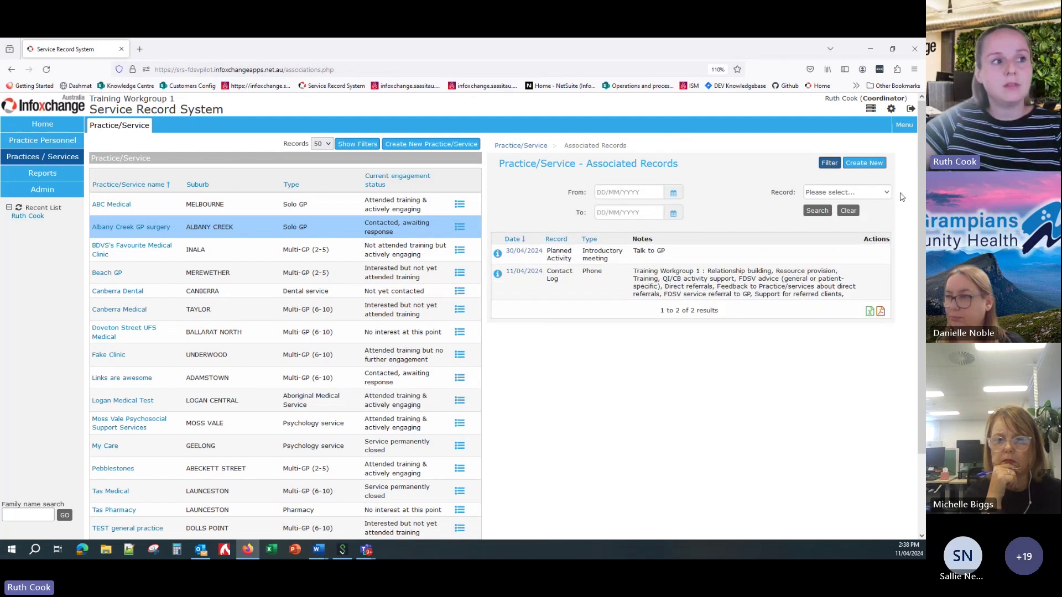
left_click(863, 194)
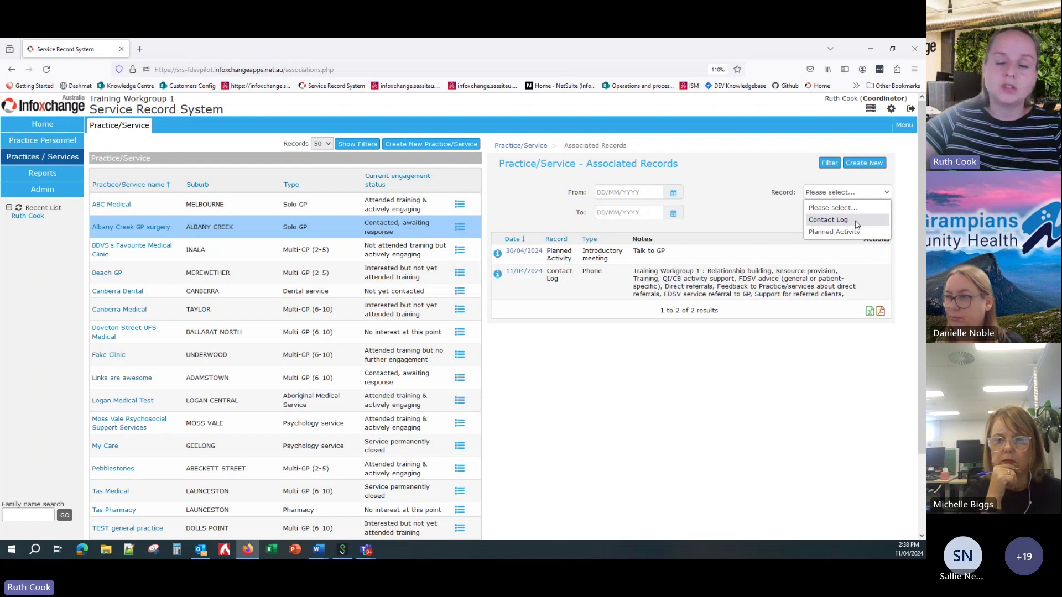
left_click(717, 194)
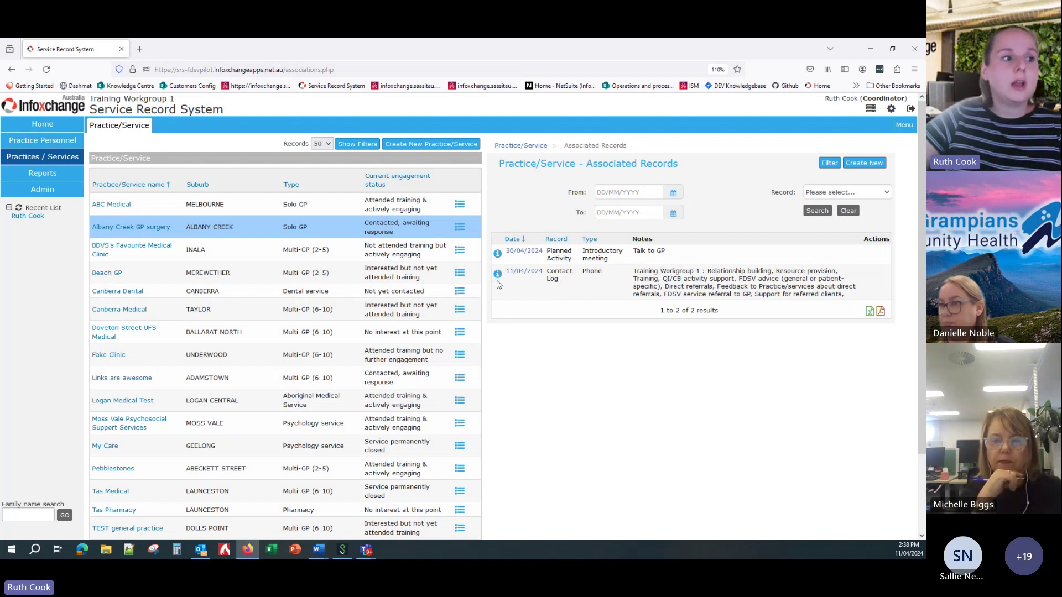
mouse_move(499, 280)
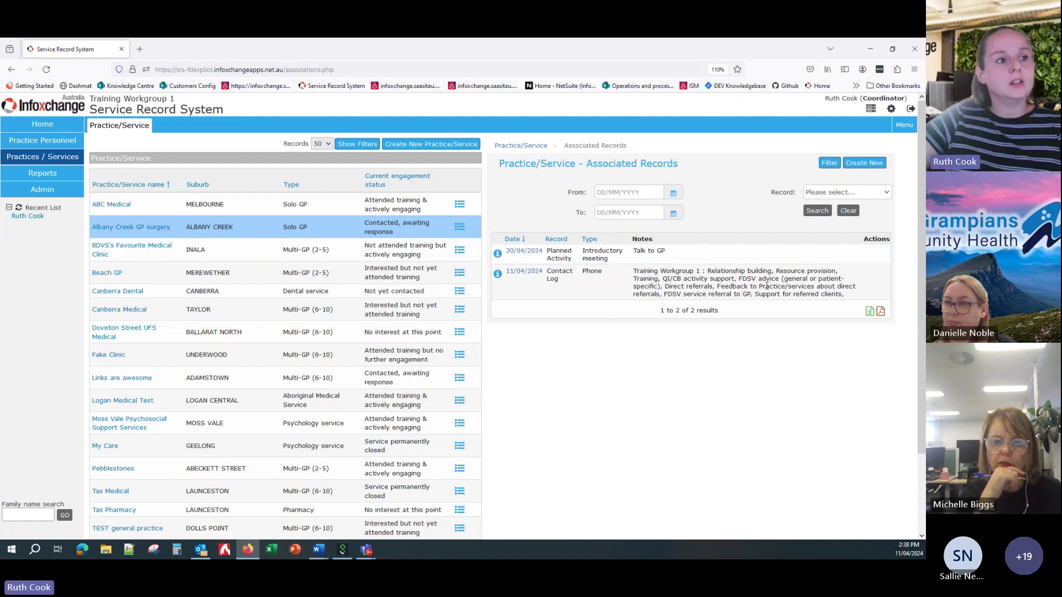
- View the 11/04/2024 contact log, then return to the home page task list
left_click(520, 272)
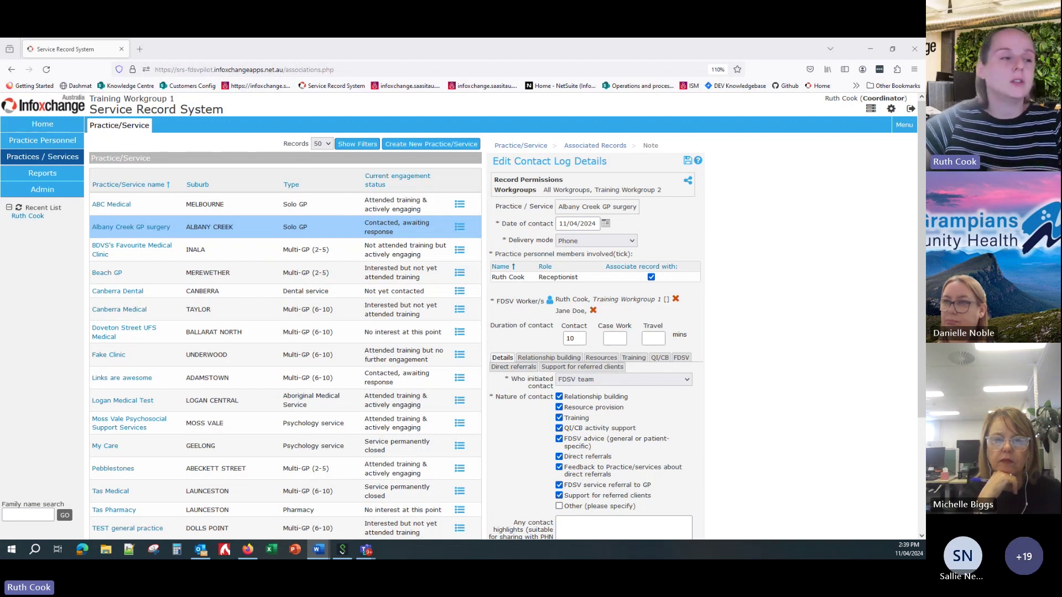
left_click(52, 129)
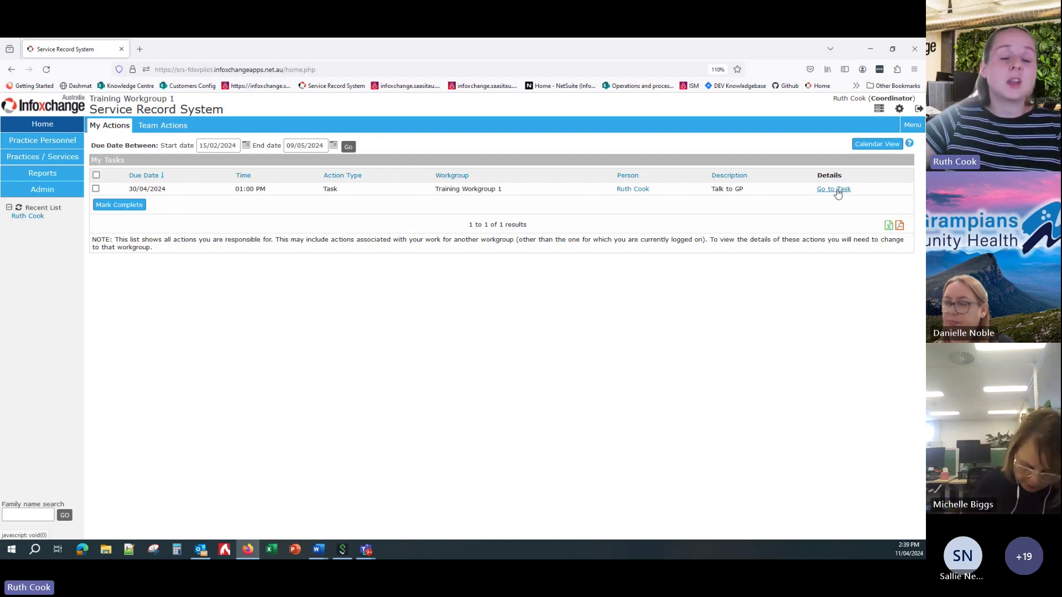
- Open the 30/04/2024 'Talk to GP' task's details, leaving the completion outcome unchanged
left_click(96, 189)
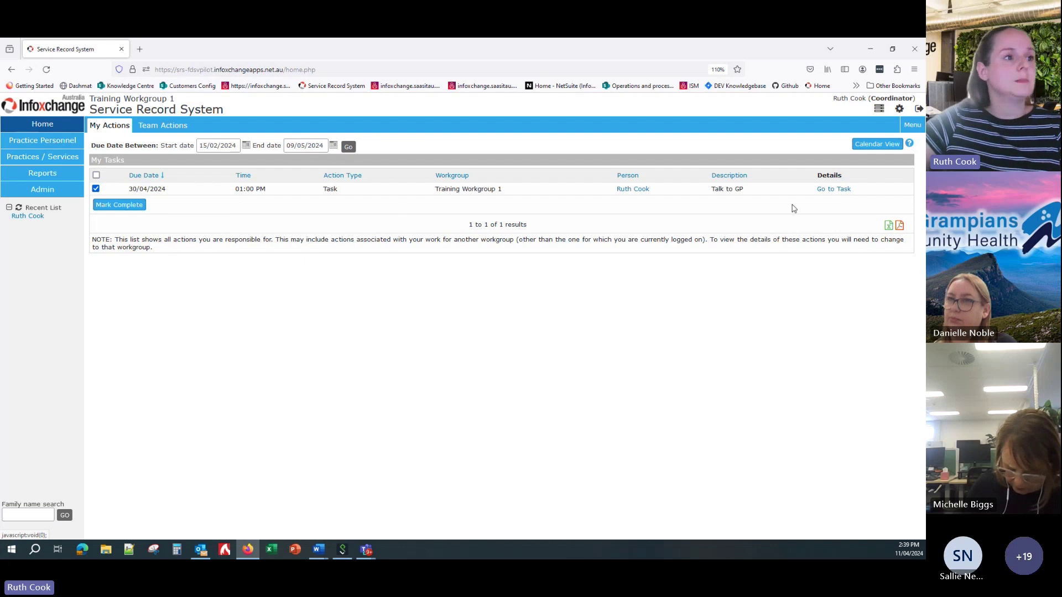
left_click(841, 190)
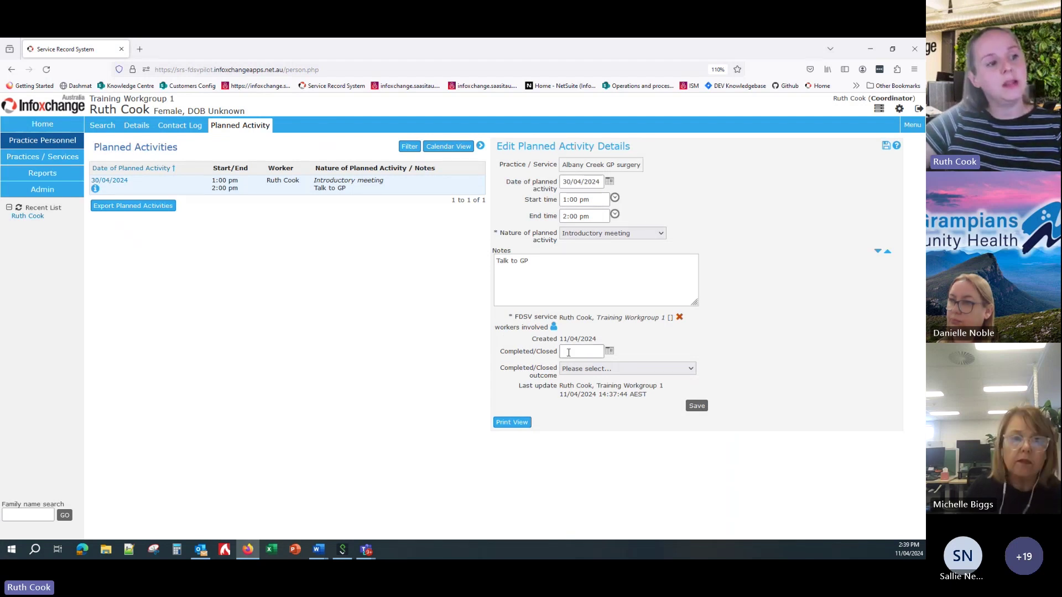
left_click(574, 370)
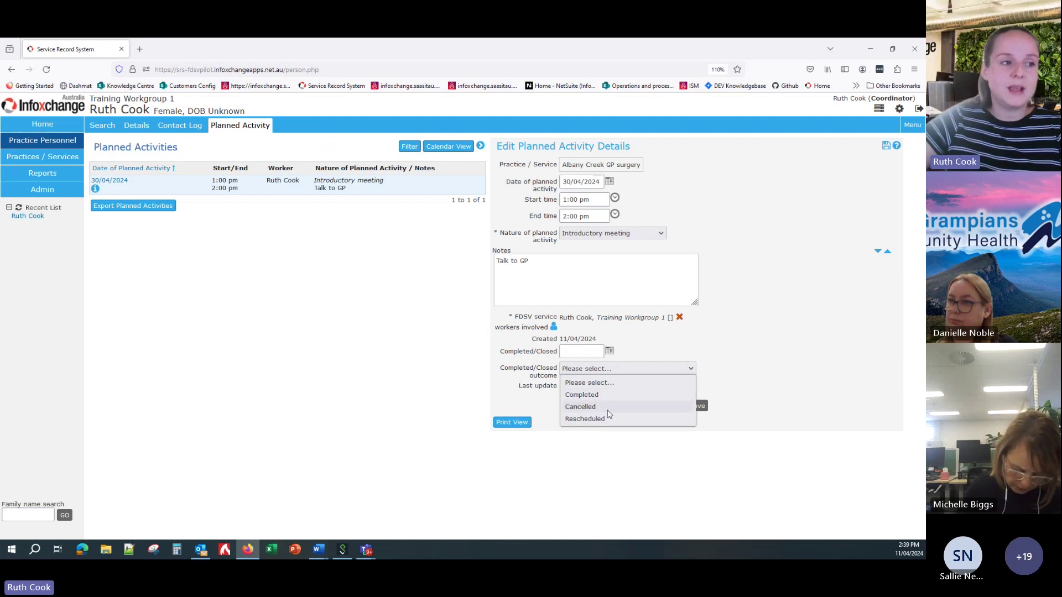
left_click(726, 235)
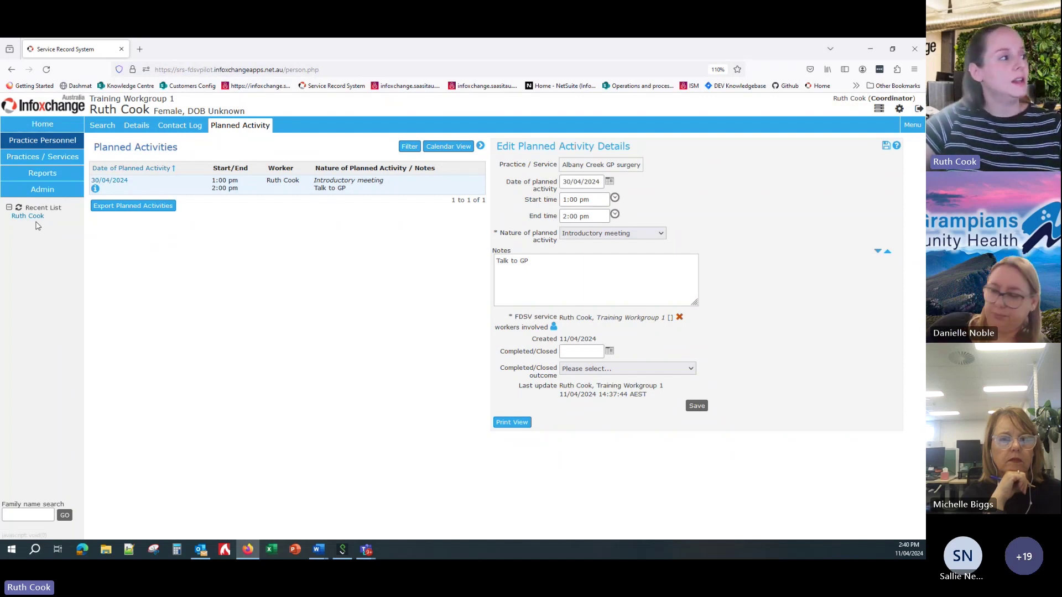
left_click(54, 143)
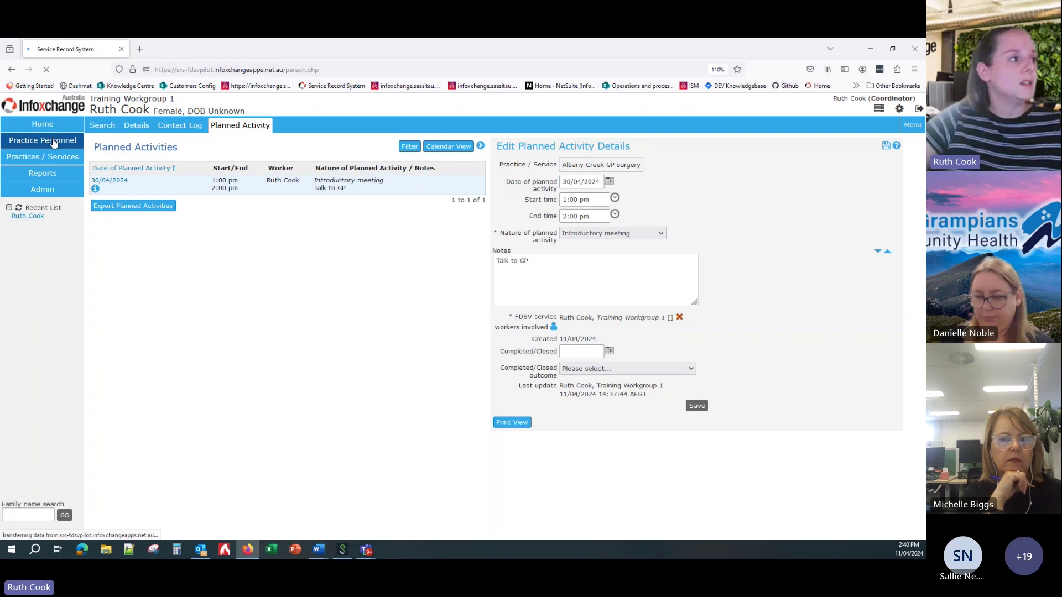
- Find the staff member by given name and view their planned activities list
left_click(169, 166)
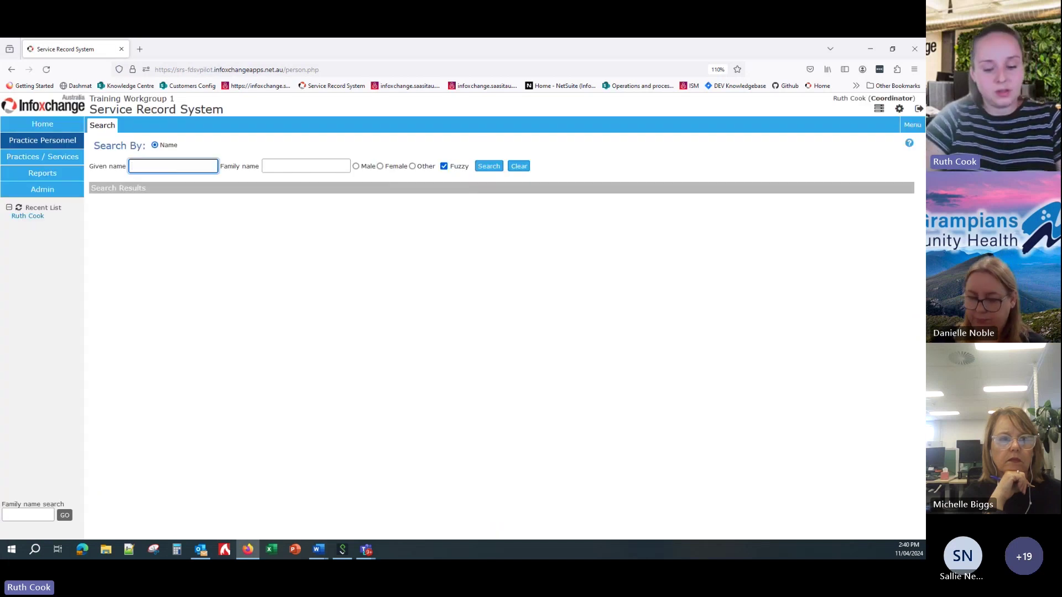
type("rUTH ")
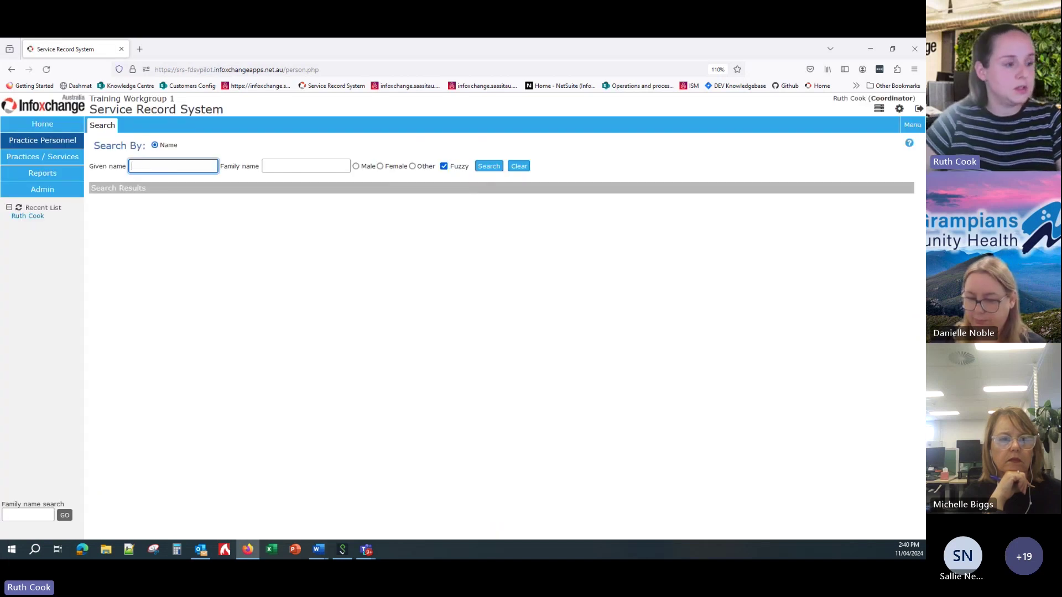
type("th")
key("Return")
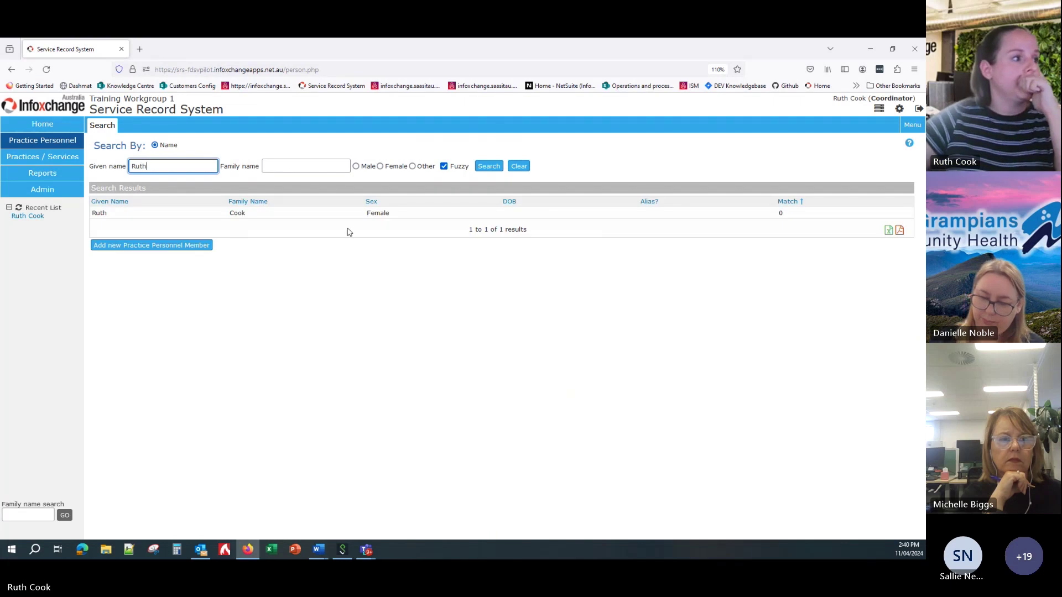
left_click(338, 220)
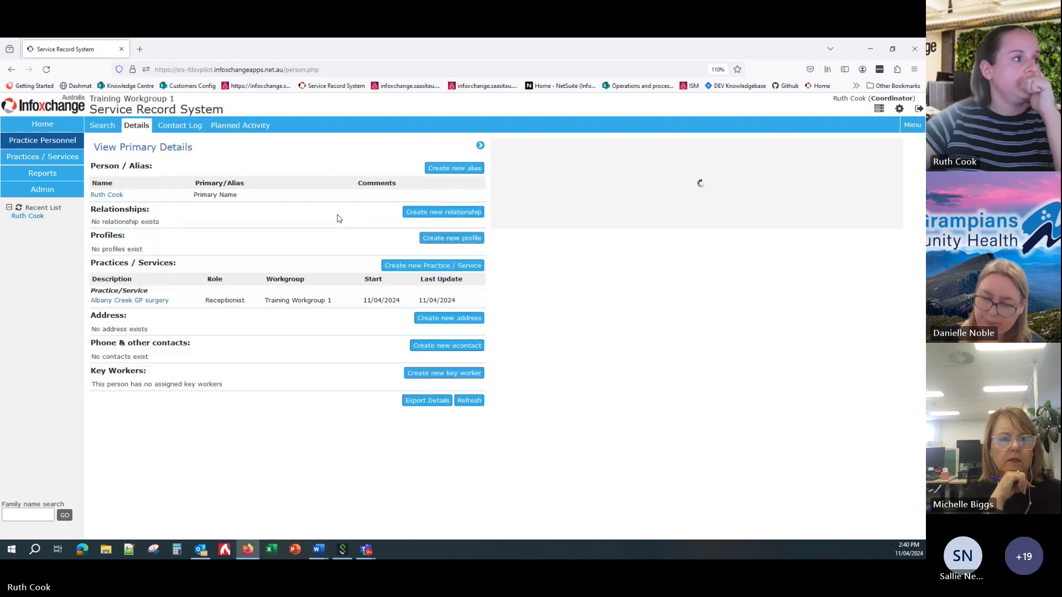
left_click(181, 131)
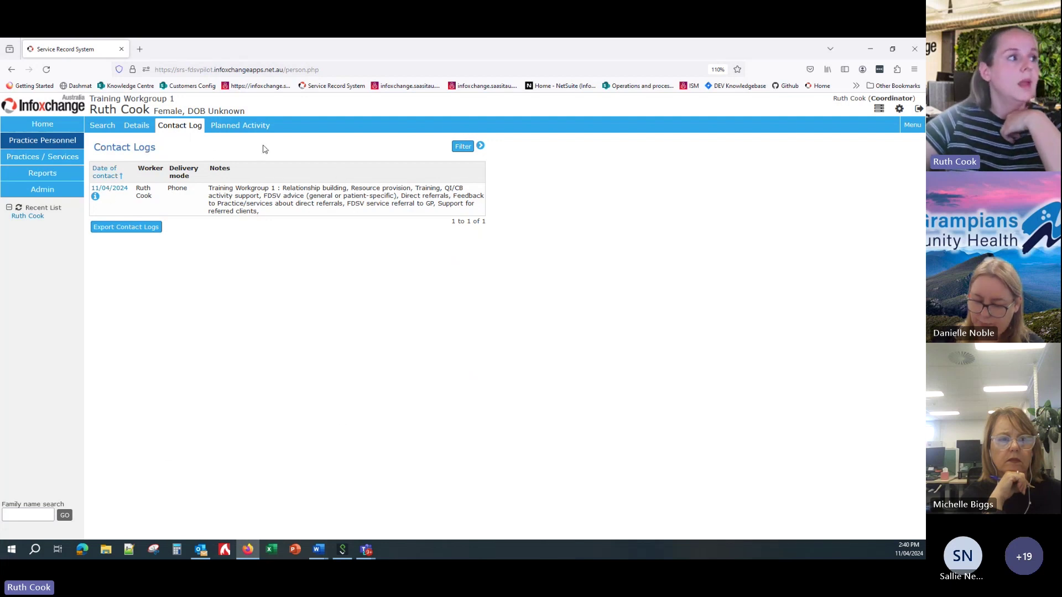
left_click(260, 125)
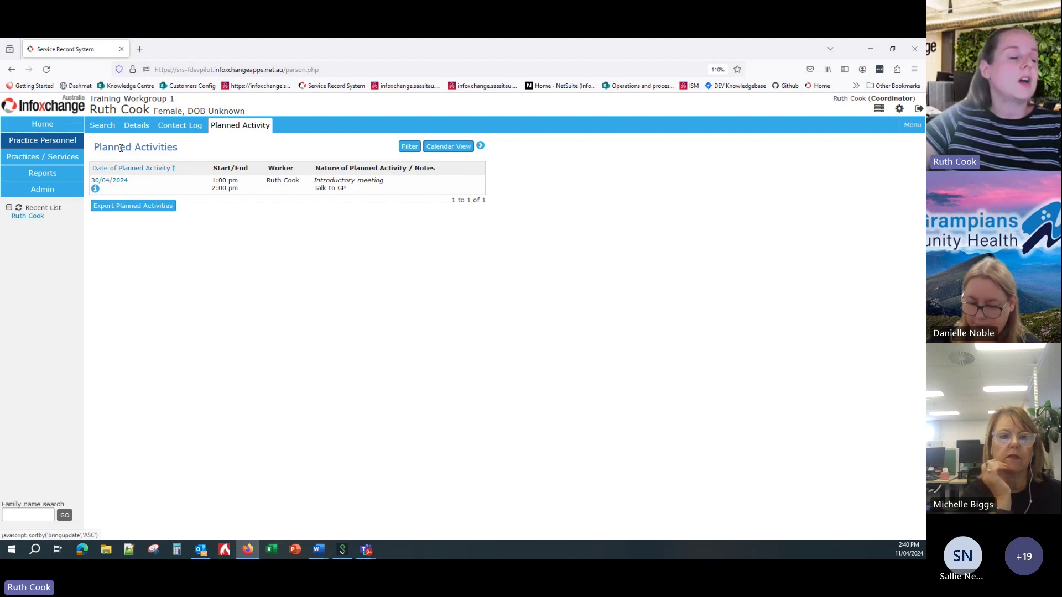
left_click(462, 147)
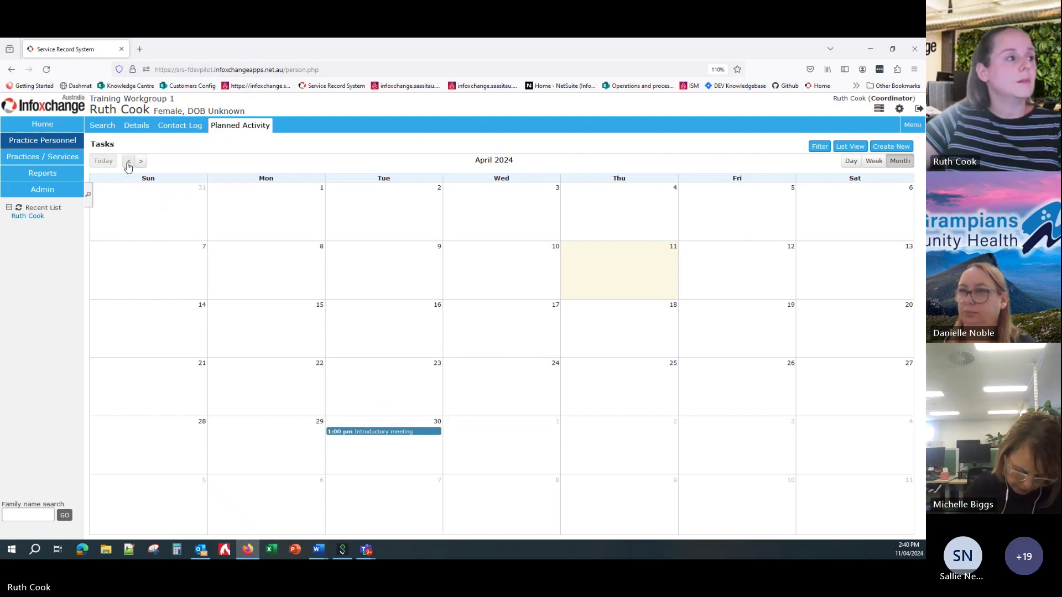
left_click(142, 162)
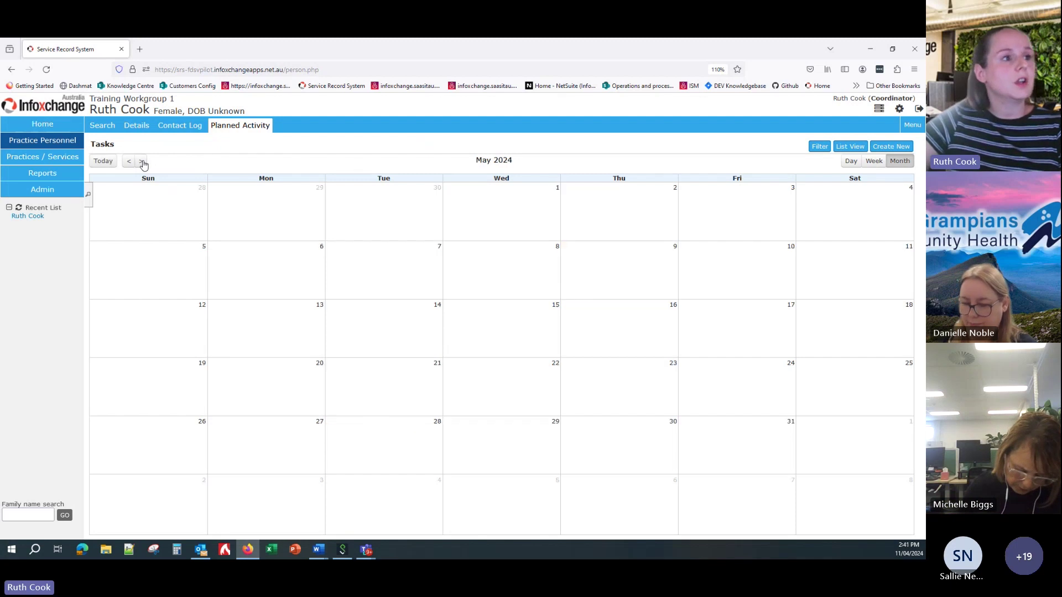
left_click(129, 162)
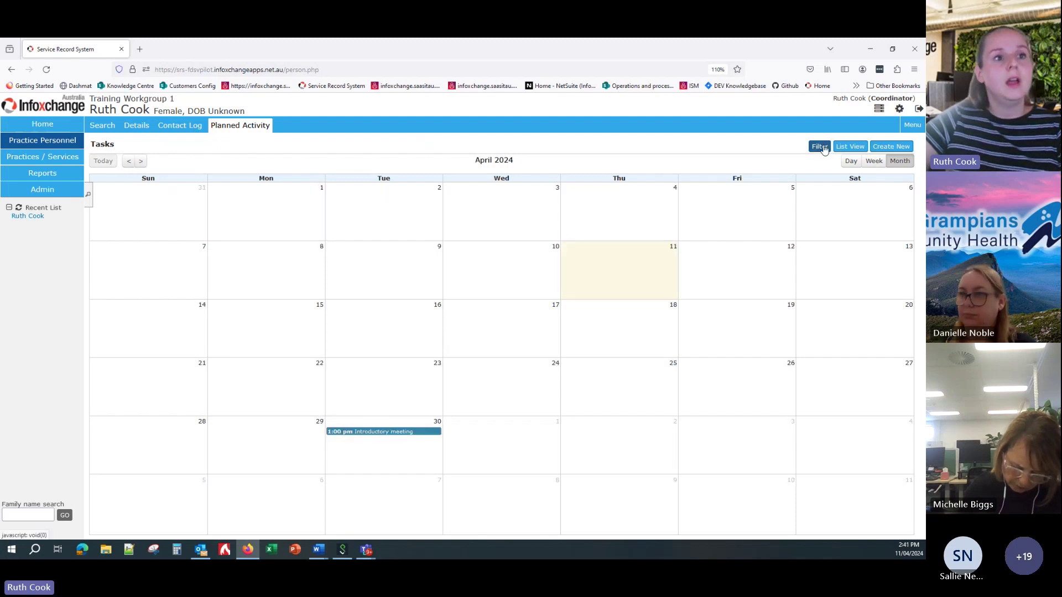
left_click(850, 147)
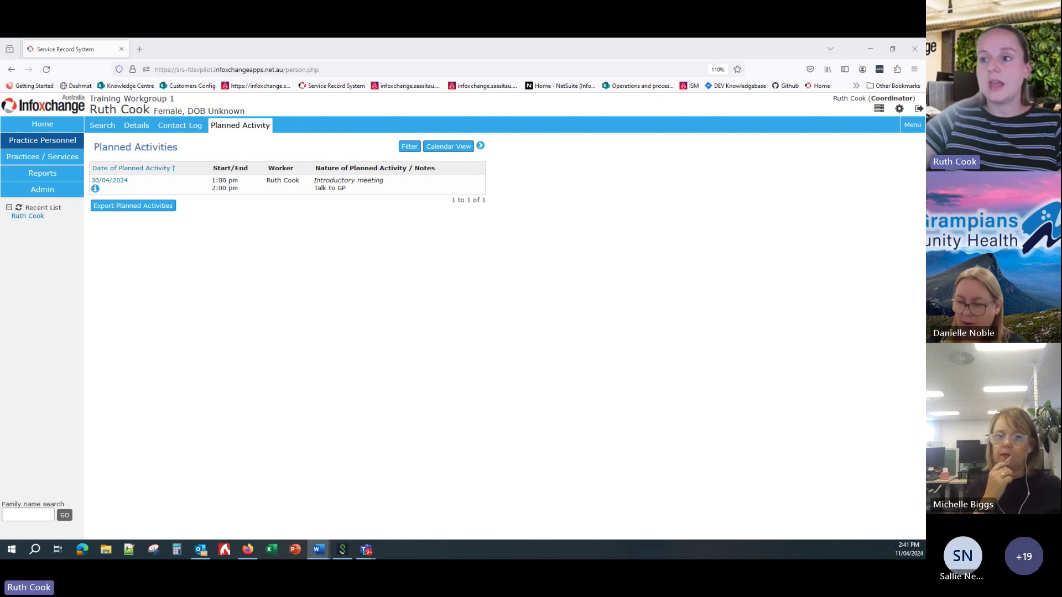
- Give Albany Creek GP surgery end date 11/04/2024 and status Service permanently closed, then save
left_click(49, 160)
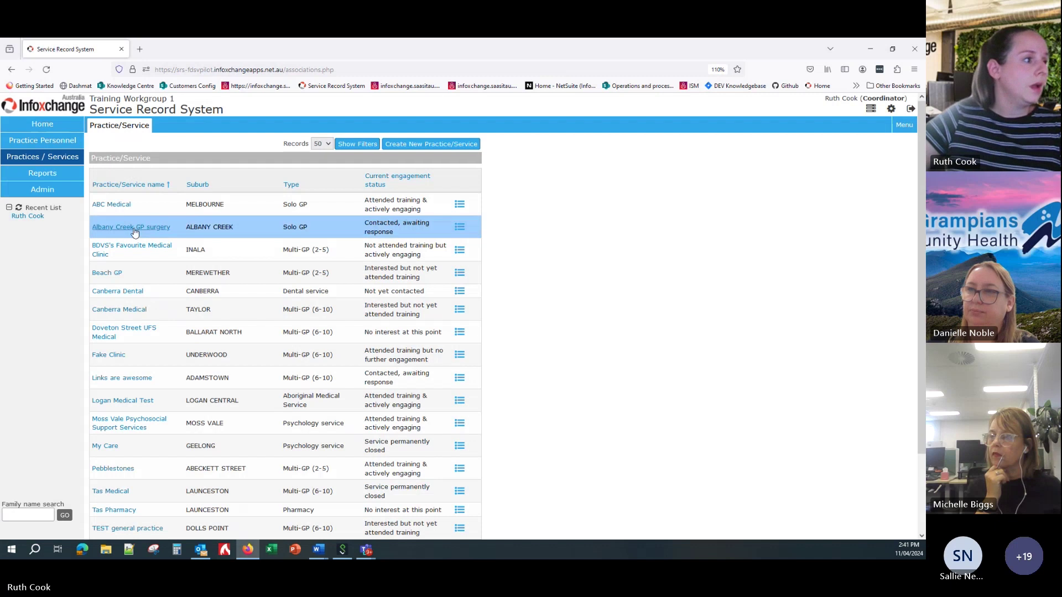
left_click(133, 232)
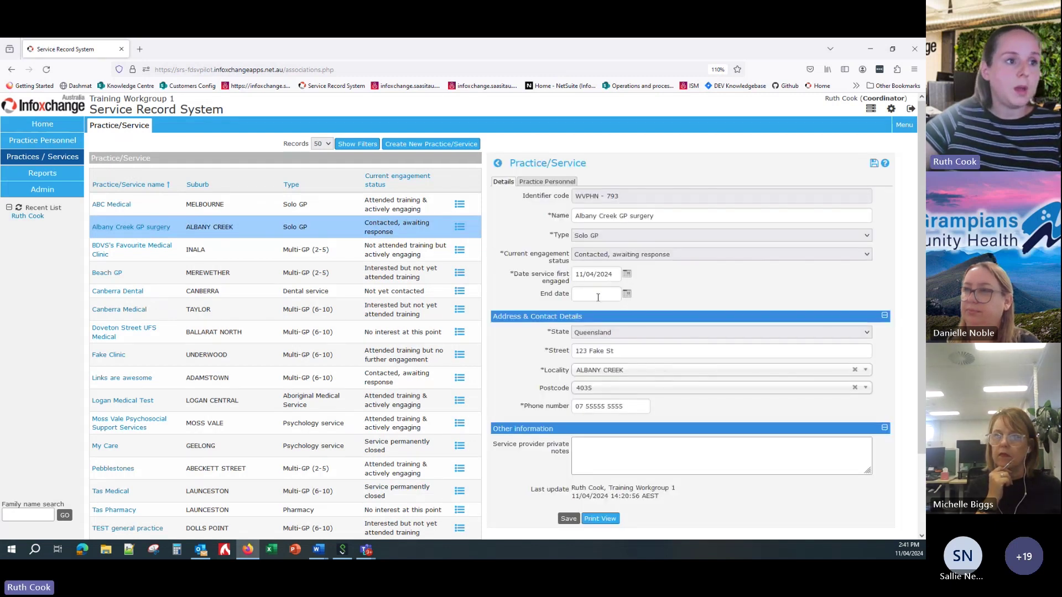
left_click(627, 293)
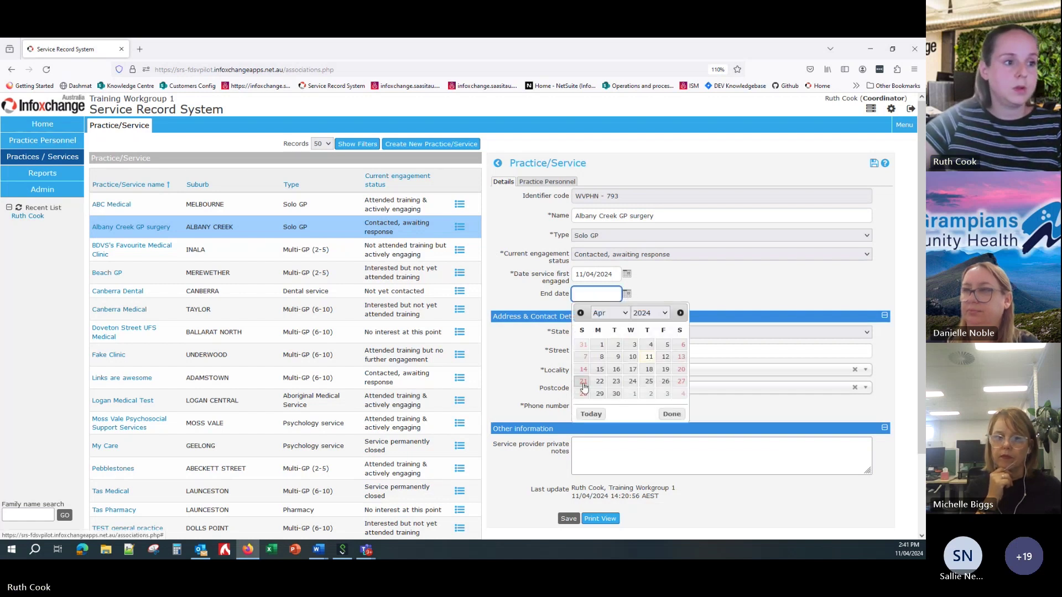
left_click(591, 413)
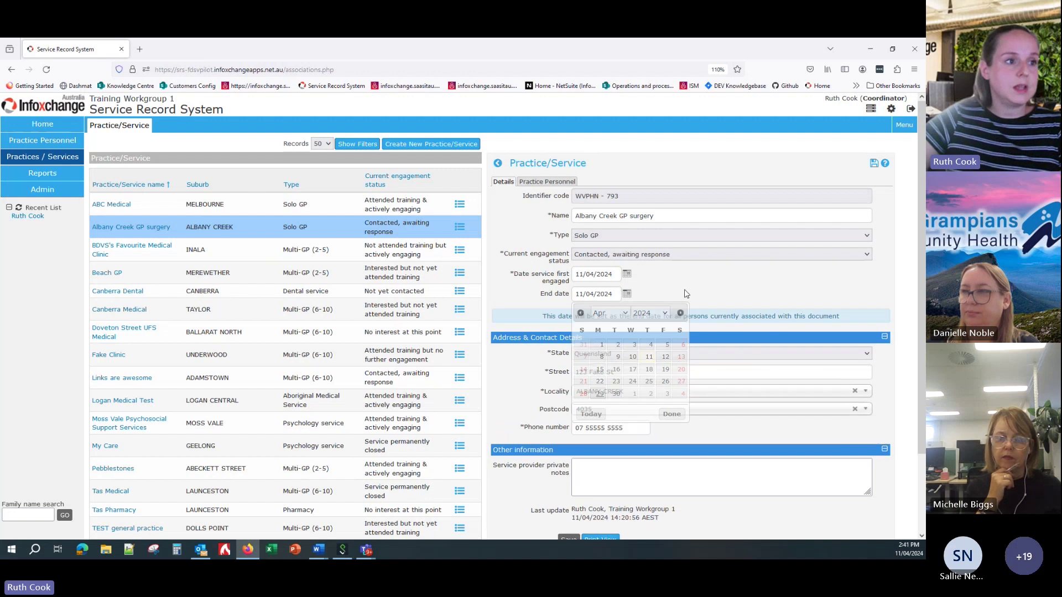
left_click(614, 256)
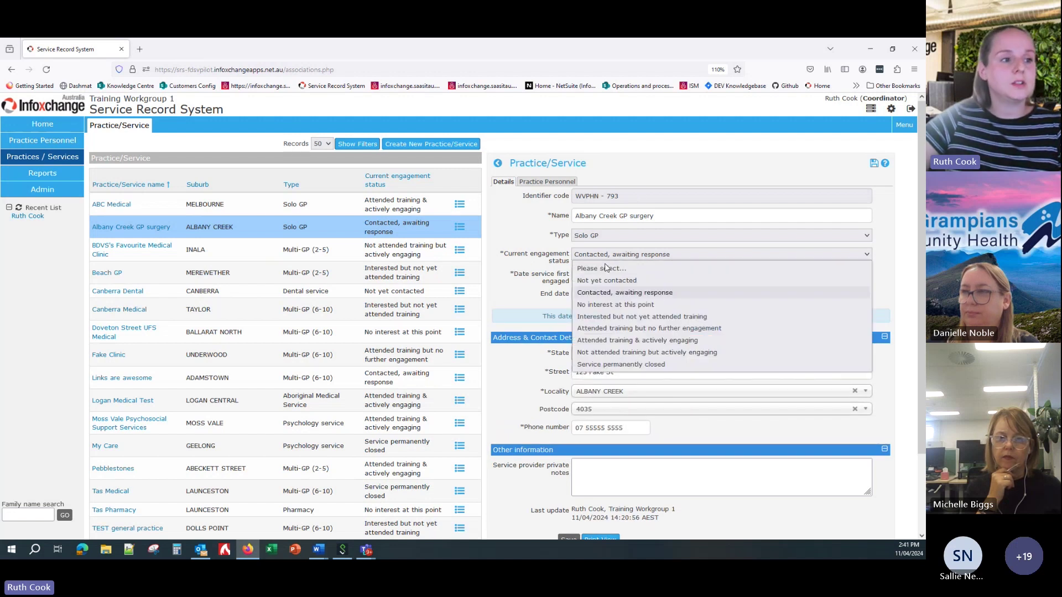
left_click(618, 365)
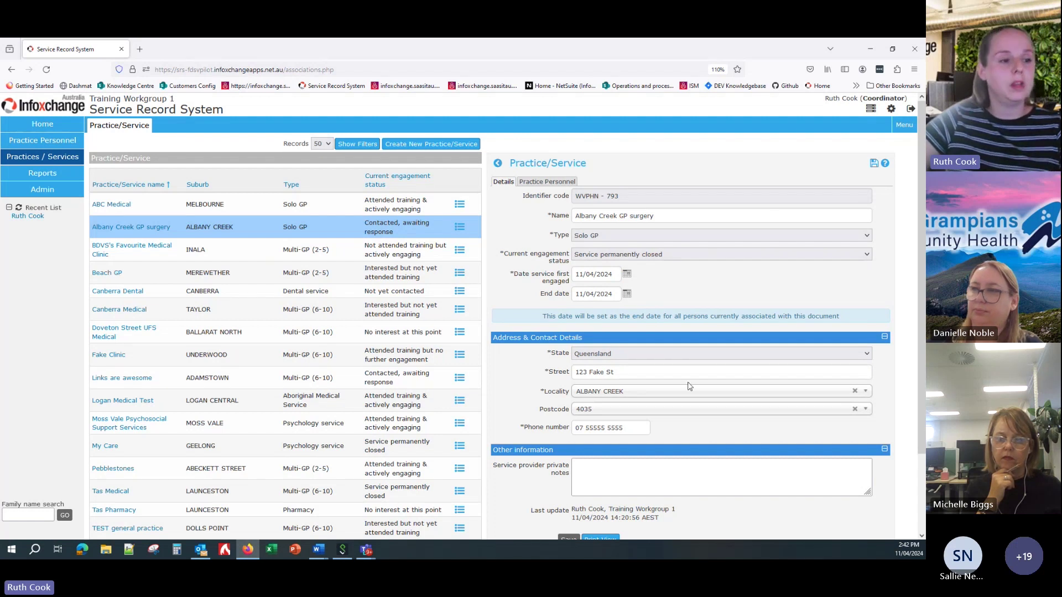
scroll(608, 497, "down", 3)
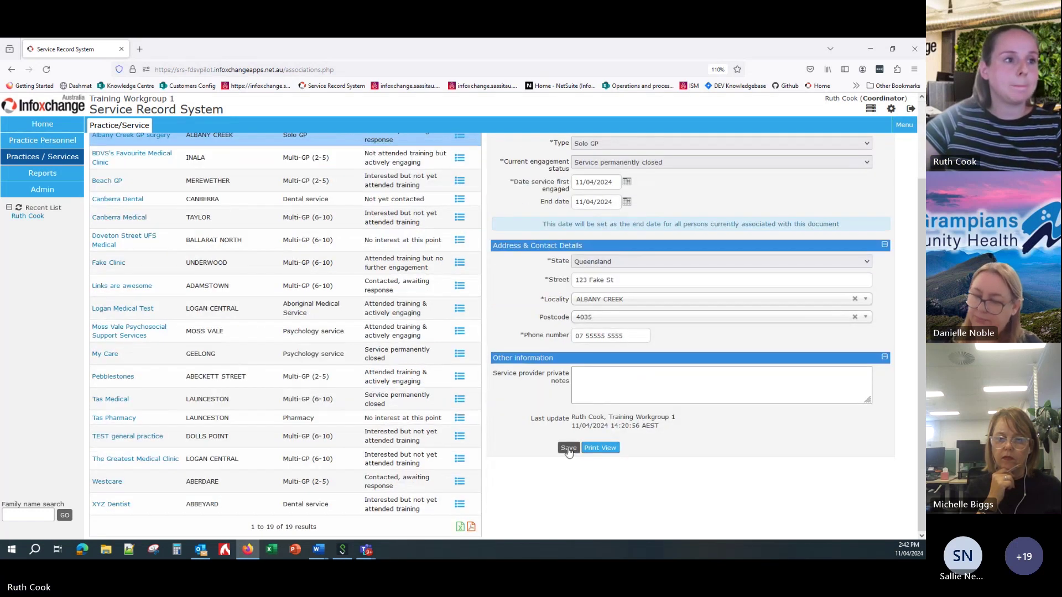
left_click(569, 449)
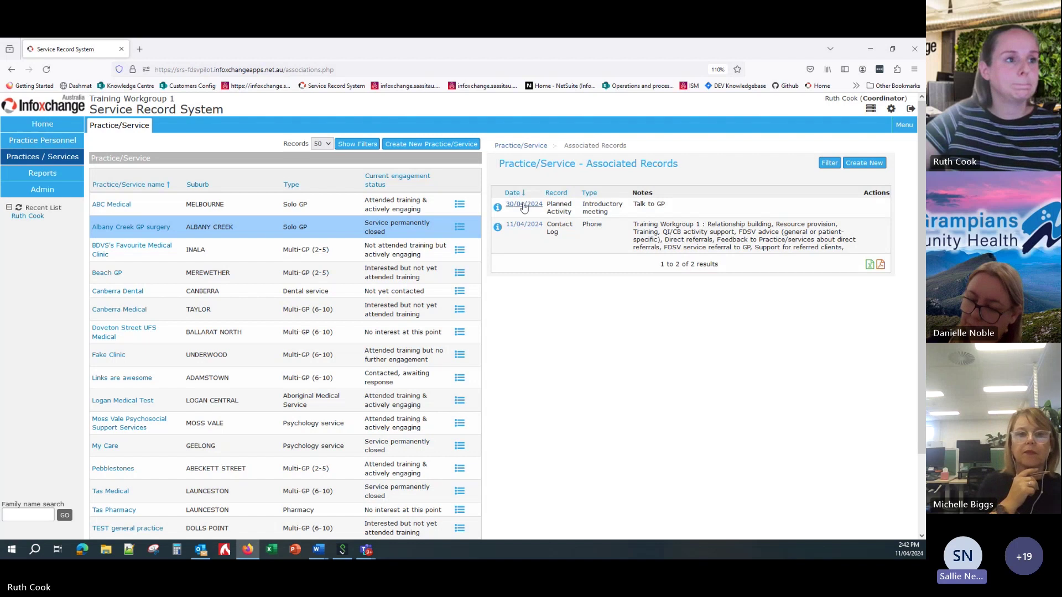
- Open the 30/04/2024 planned activity for editing, then switch to the Word window
left_click(524, 205)
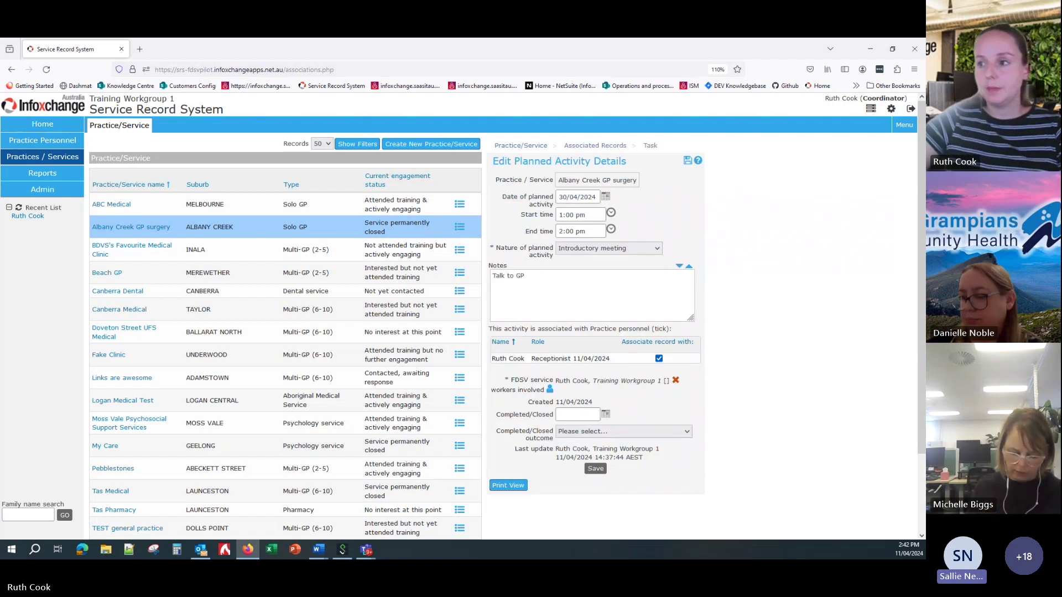
key("alt+Tab")
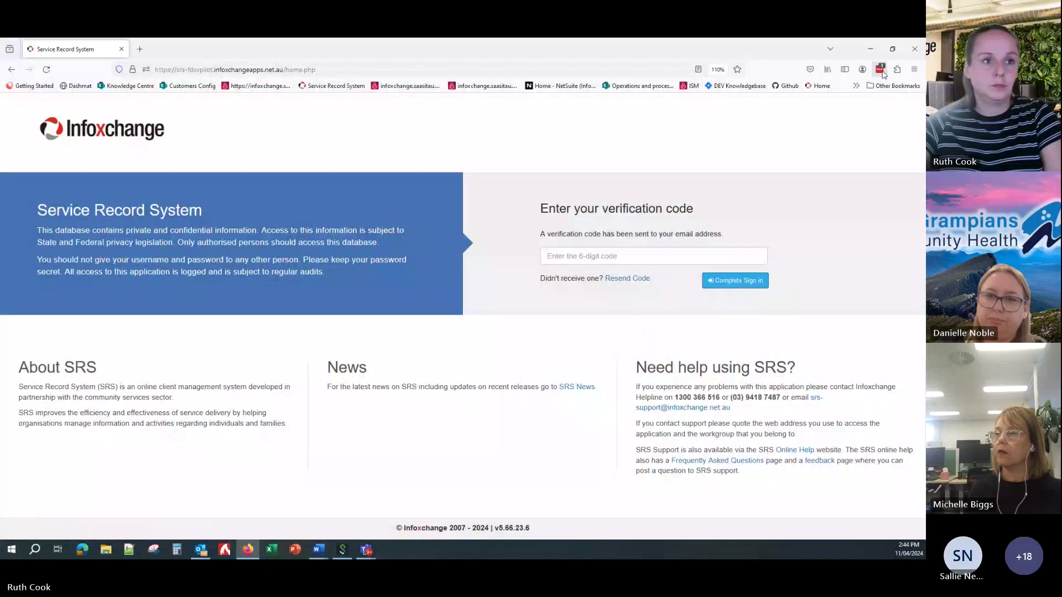
- Log out of the password manager and submit the pasted verification code
left_click(880, 69)
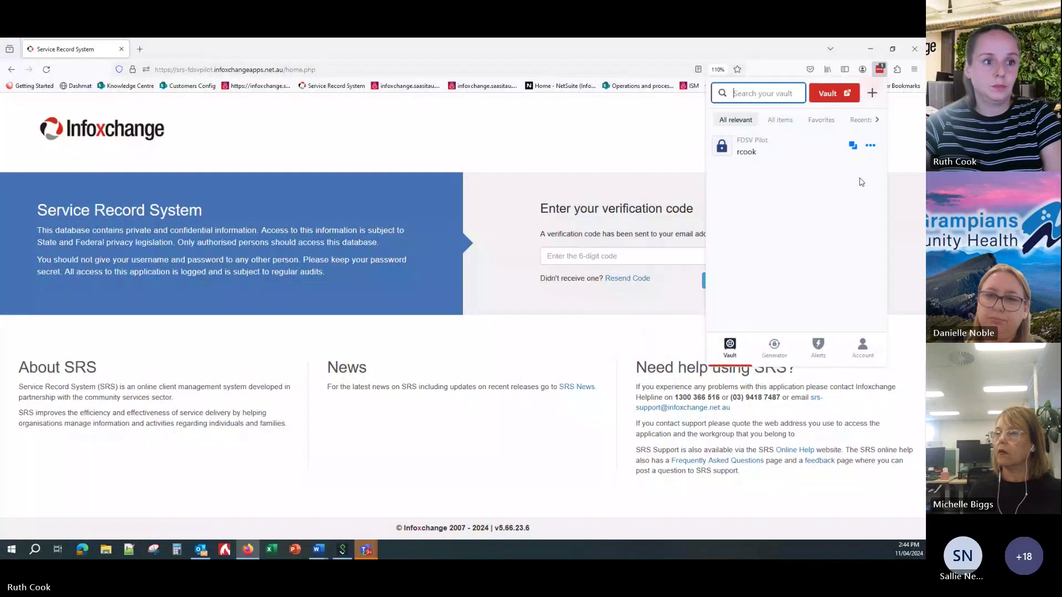
left_click(861, 347)
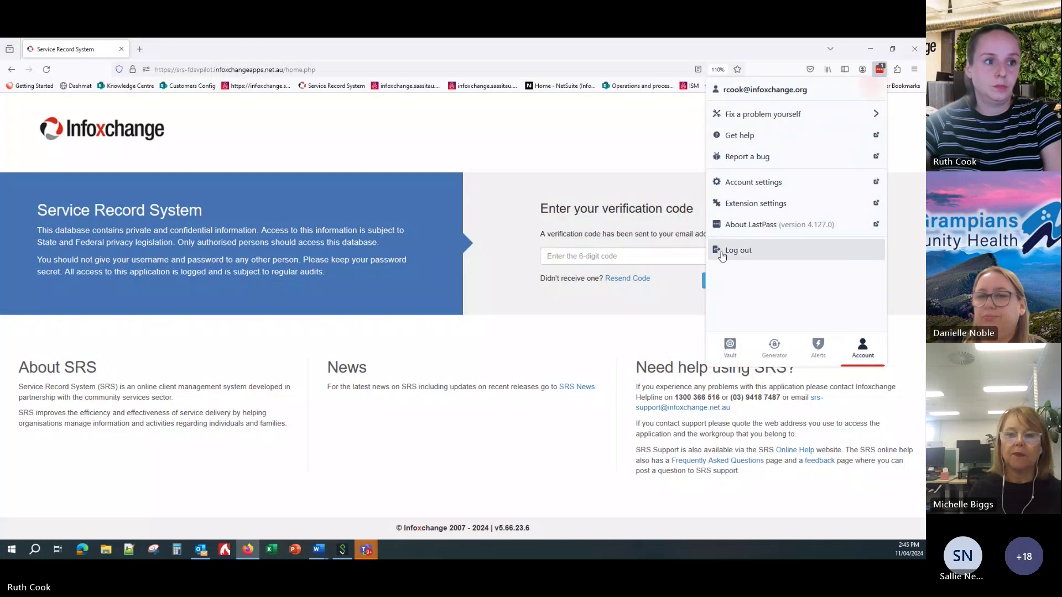
left_click(738, 250)
left_click(610, 254)
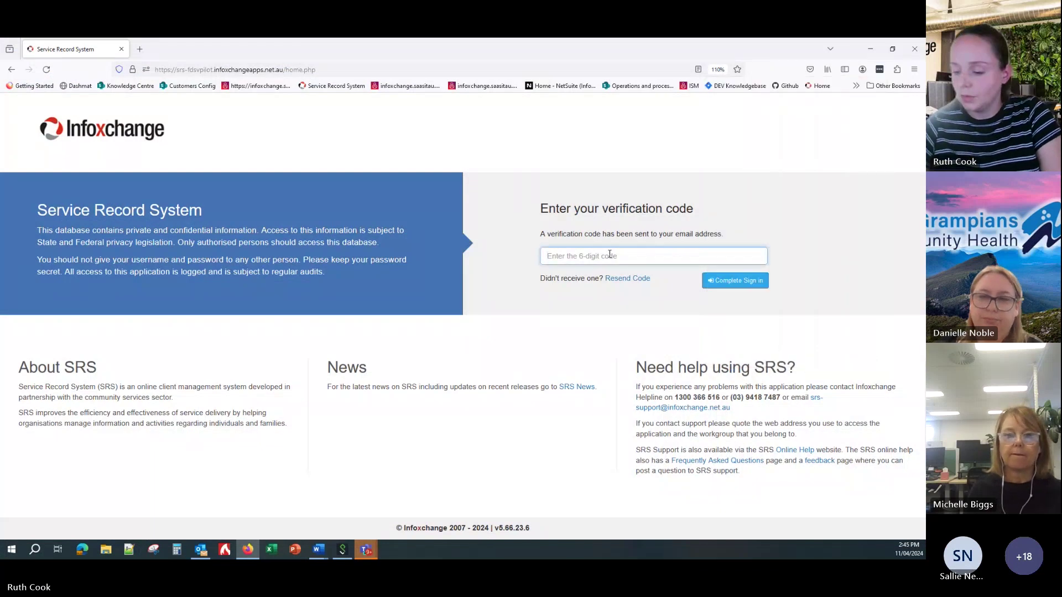
key("Return")
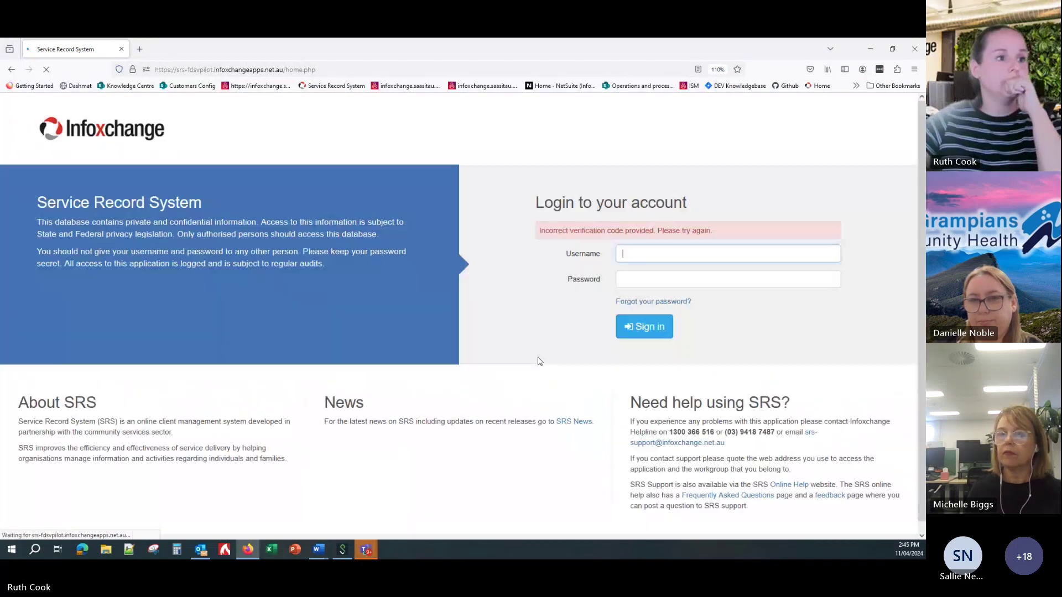
- Log in again with the username and account password
type("rcoo")
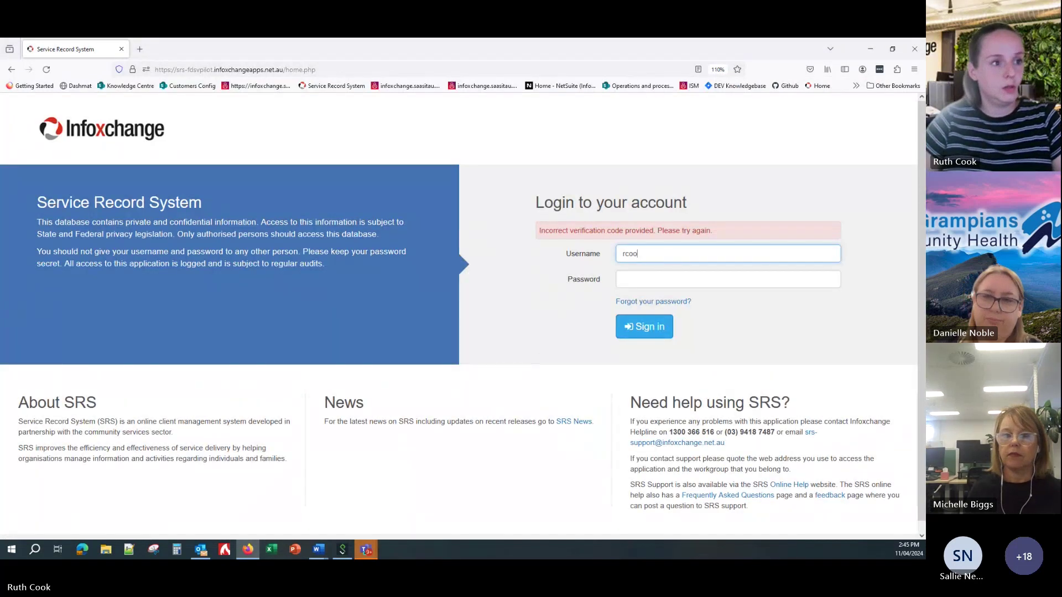
key("BackSpace")
key("BackSpace")
key("BackSpace")
key("BackSpace")
type("Ruth")
key("Tab")
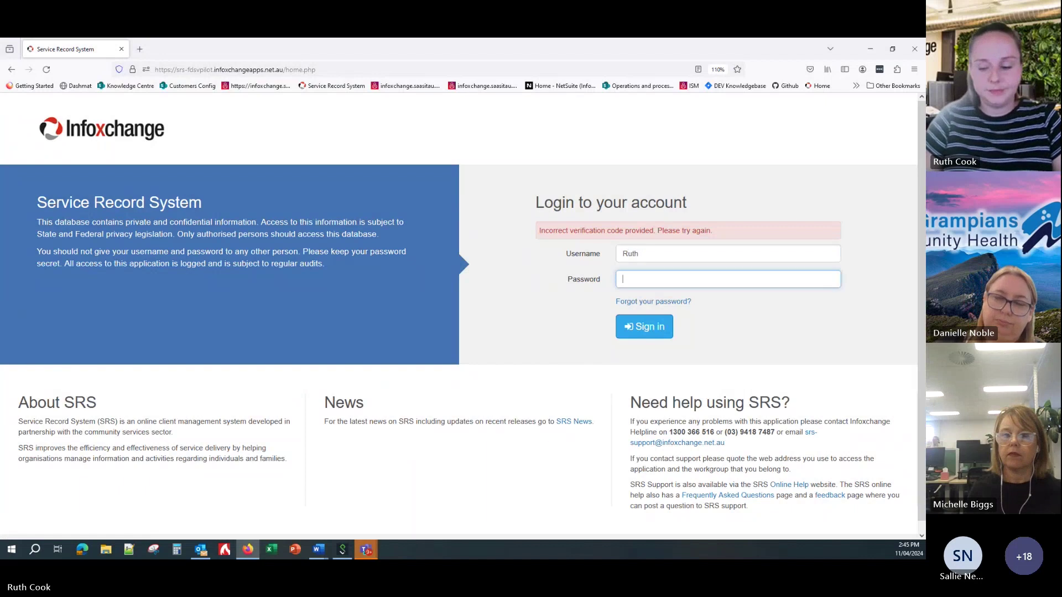
type("•••••••••")
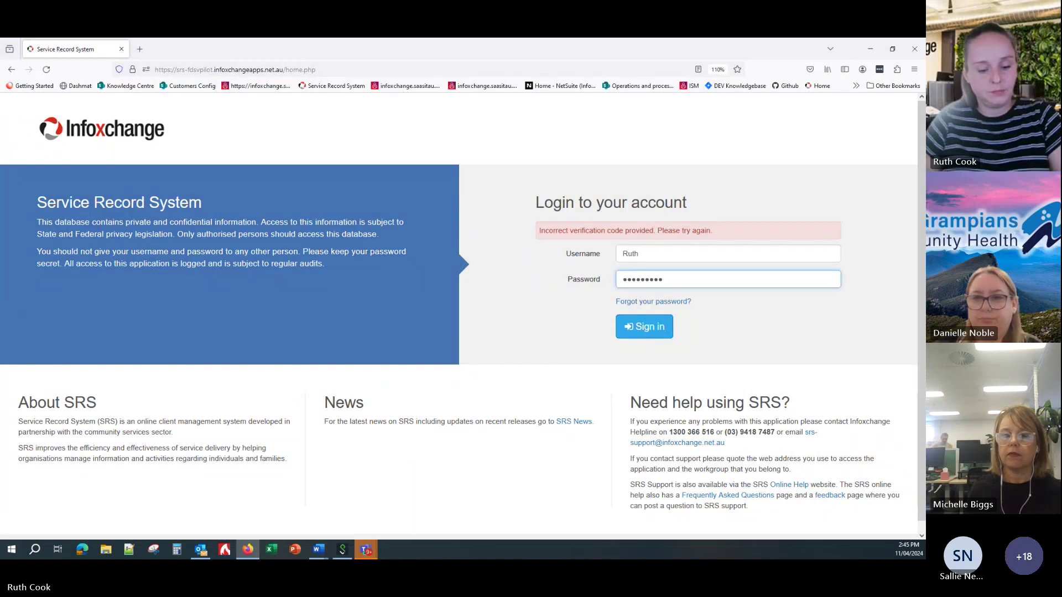
type("••••")
key("Return")
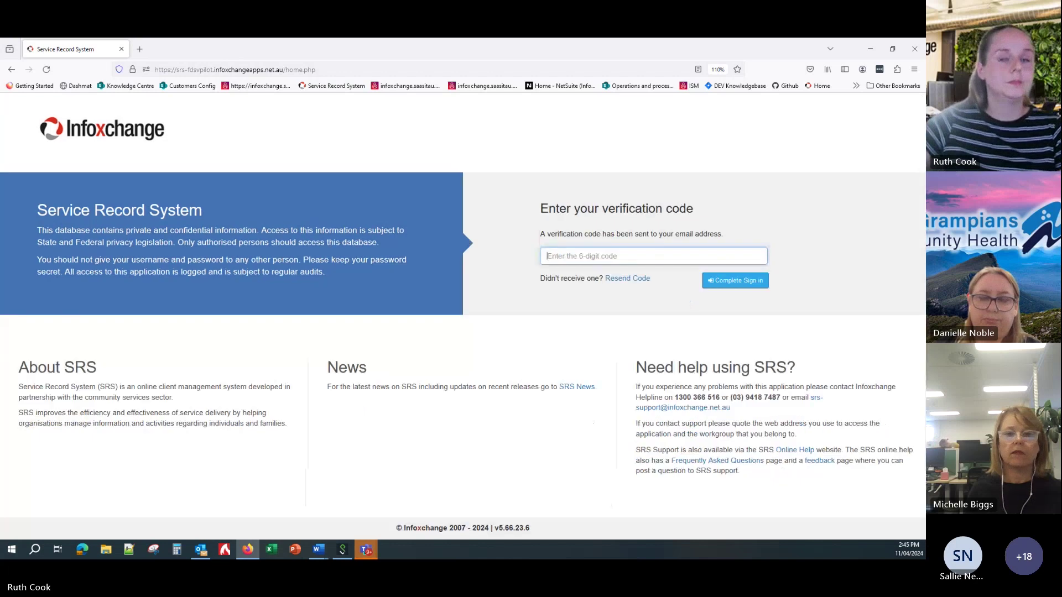
- Enter the verification code from the Outlook e-mail to finish signing in
key("alt+Tab")
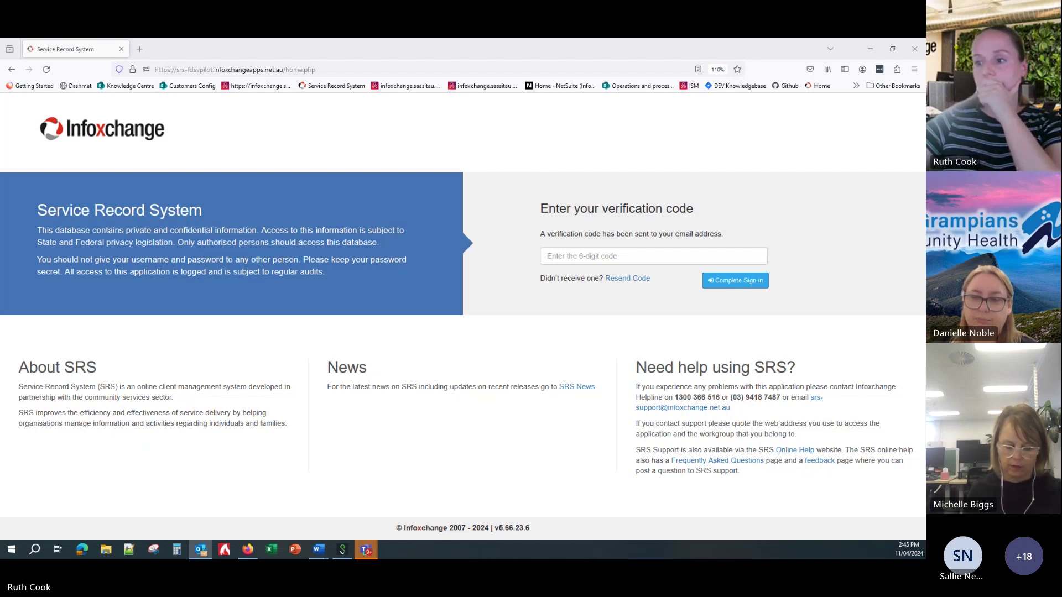
left_click(597, 256)
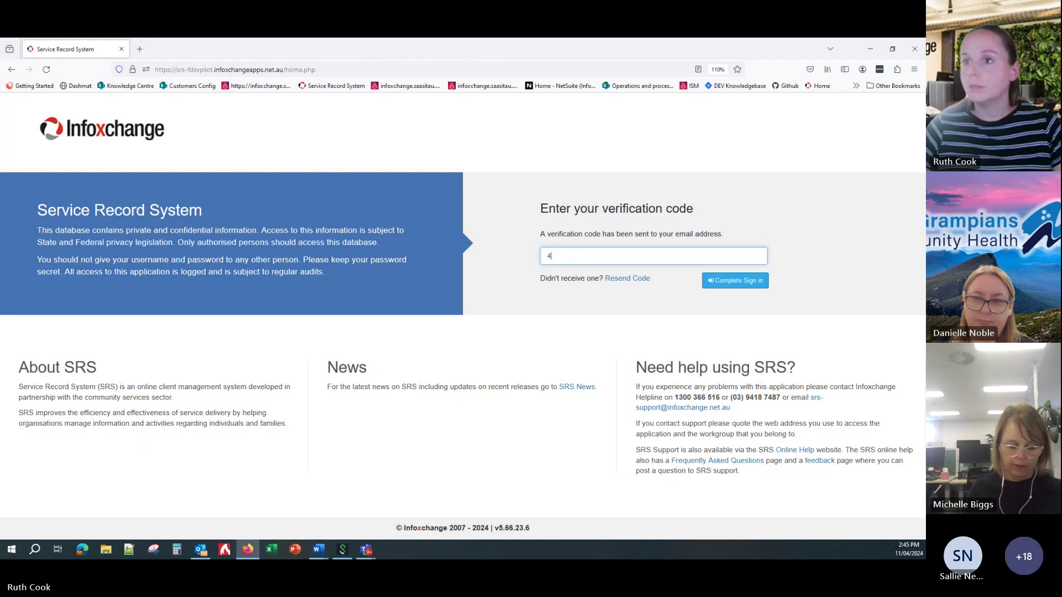
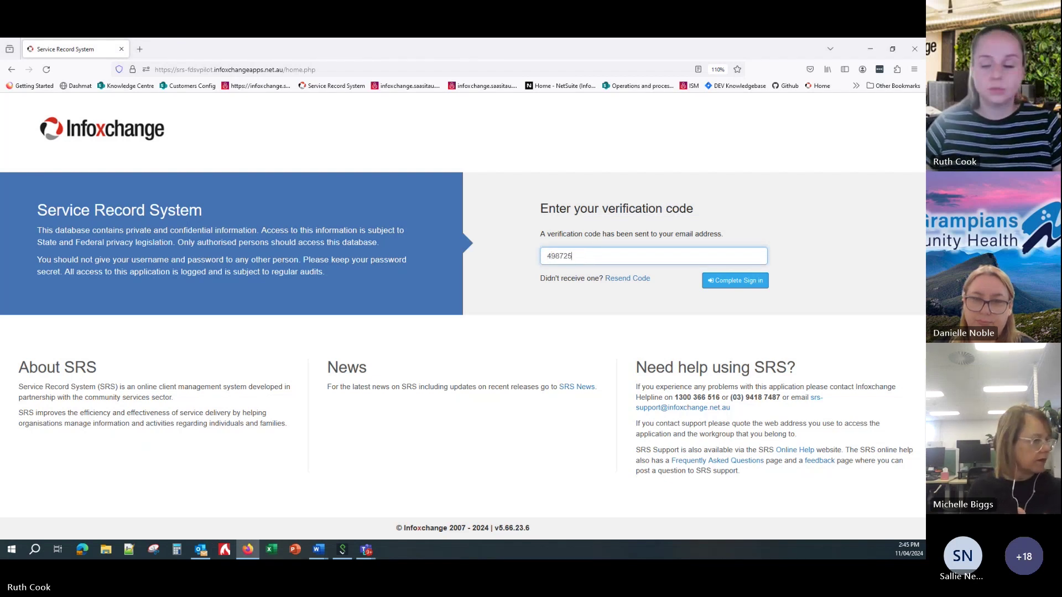
key("Return")
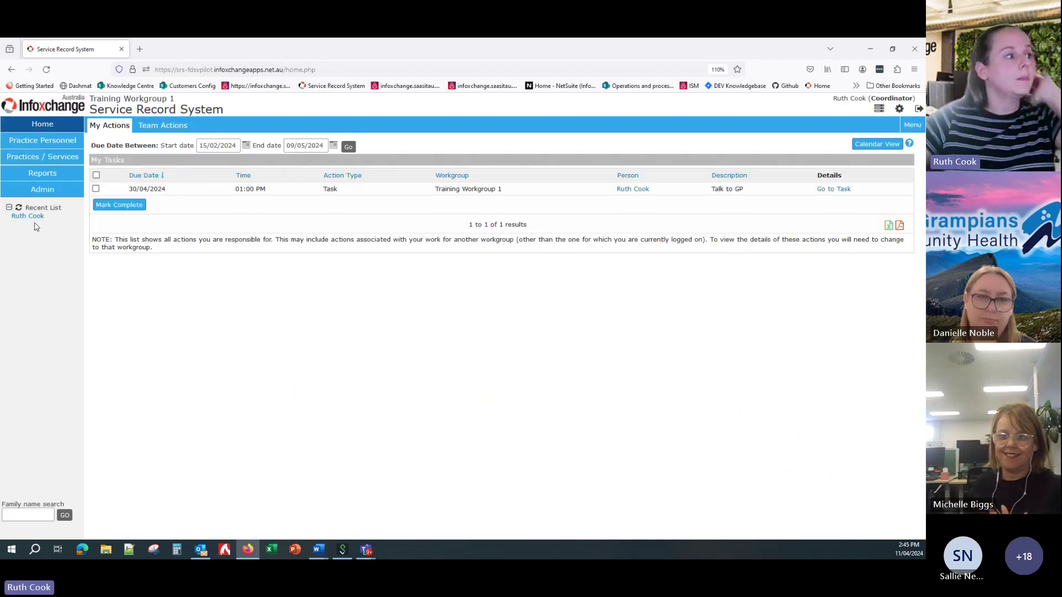
- Open Albany Creek GP surgery's 11/04/2024 contact log and view its record sharing permissions
left_click(49, 160)
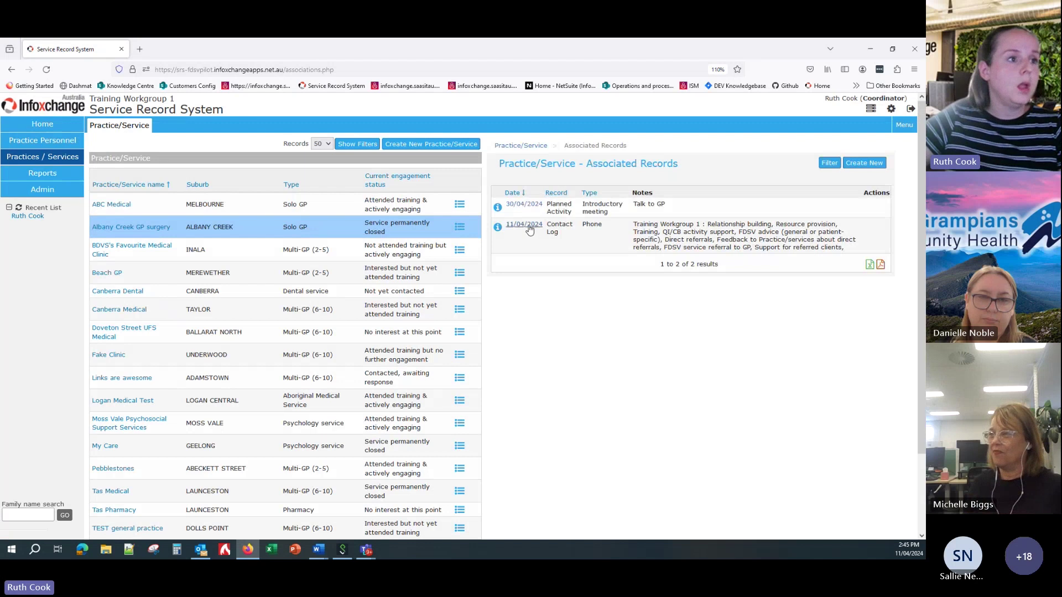
left_click(524, 225)
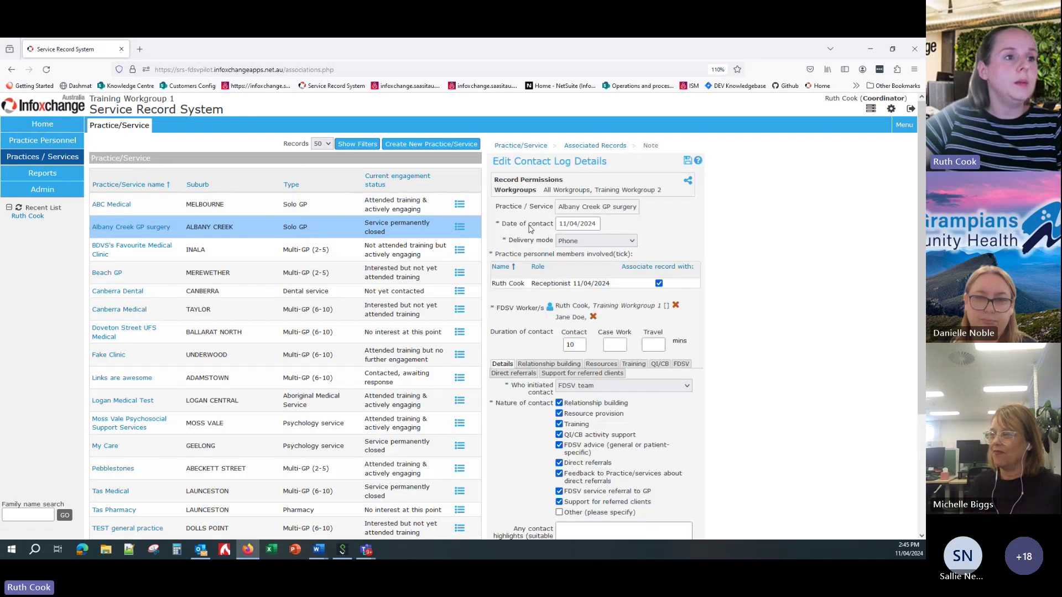
left_click(687, 181)
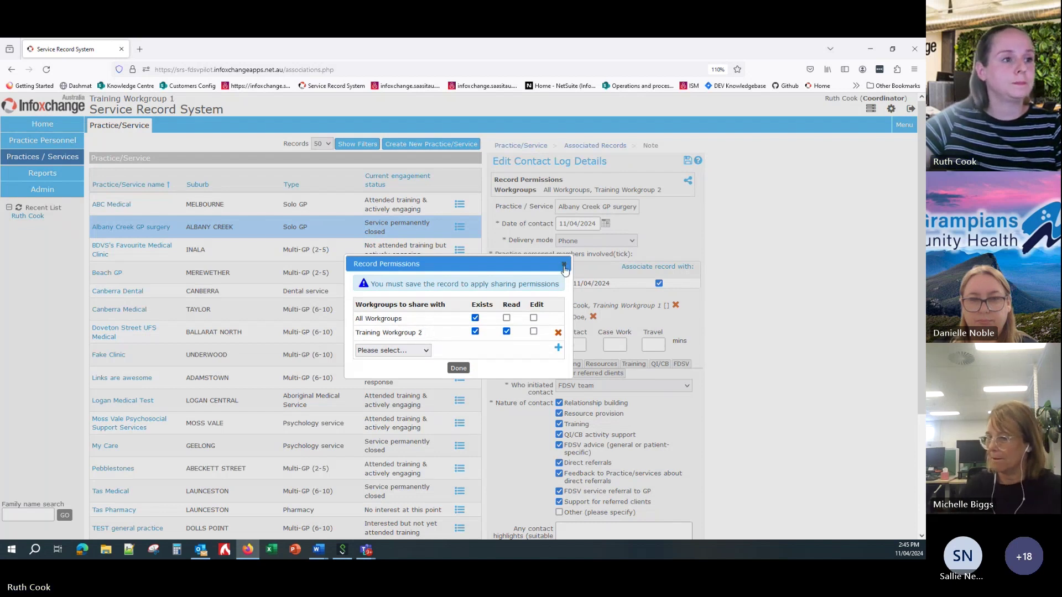
- Close the permissions dialog and change the workgroup to Training Workgroup 2
left_click(564, 264)
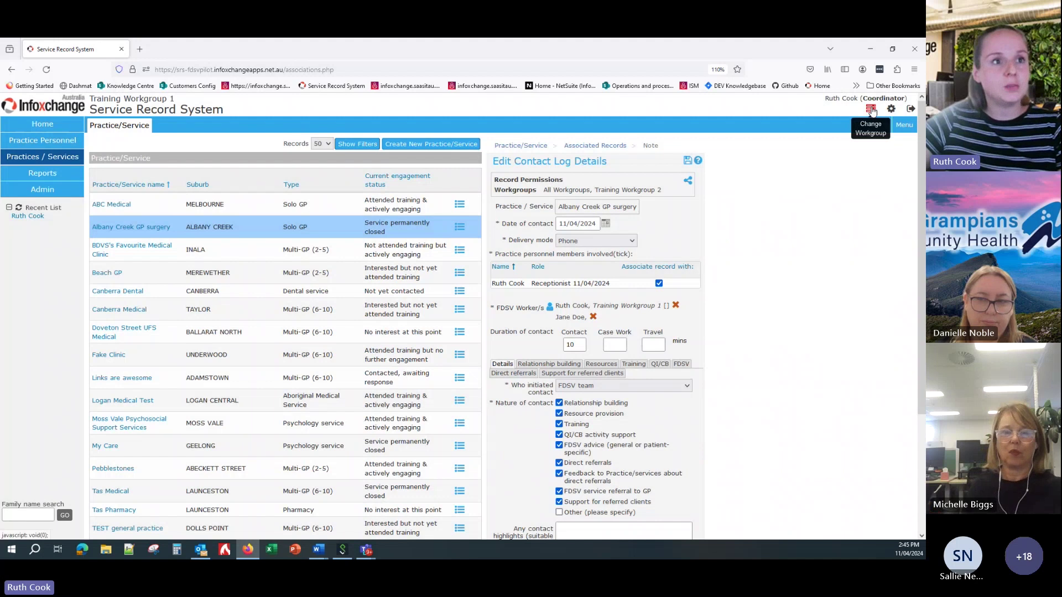
left_click(871, 109)
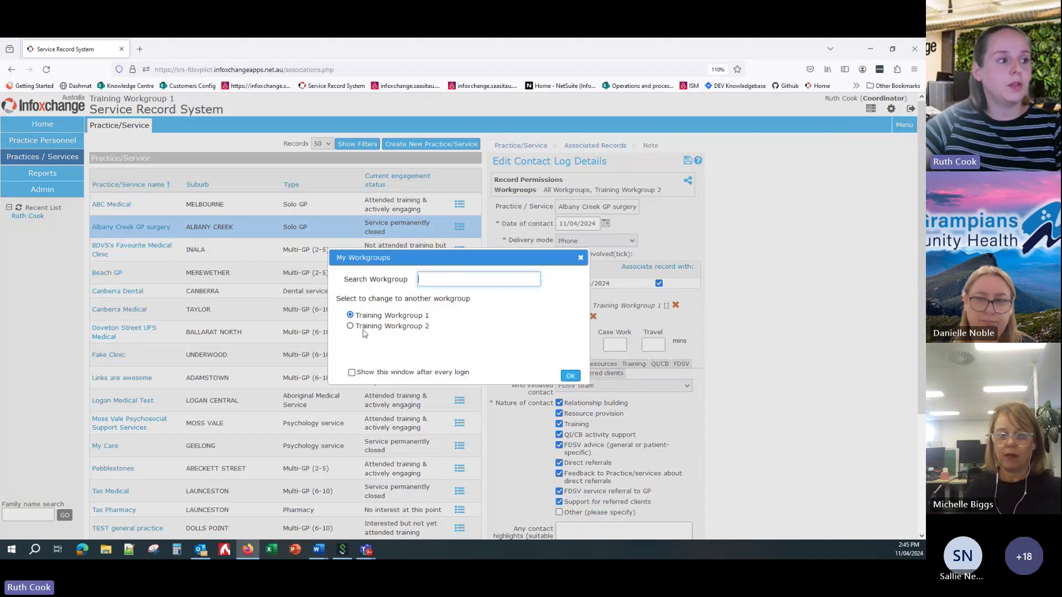
left_click(350, 326)
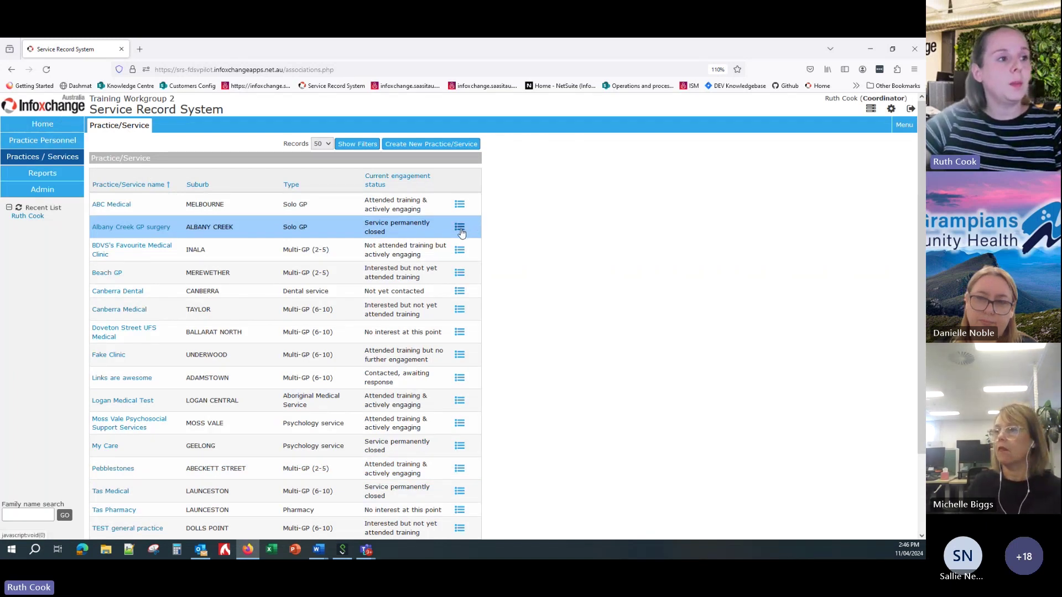
- Open Albany Creek GP surgery's 11/04/2024 contact note and scroll through its details
left_click(459, 227)
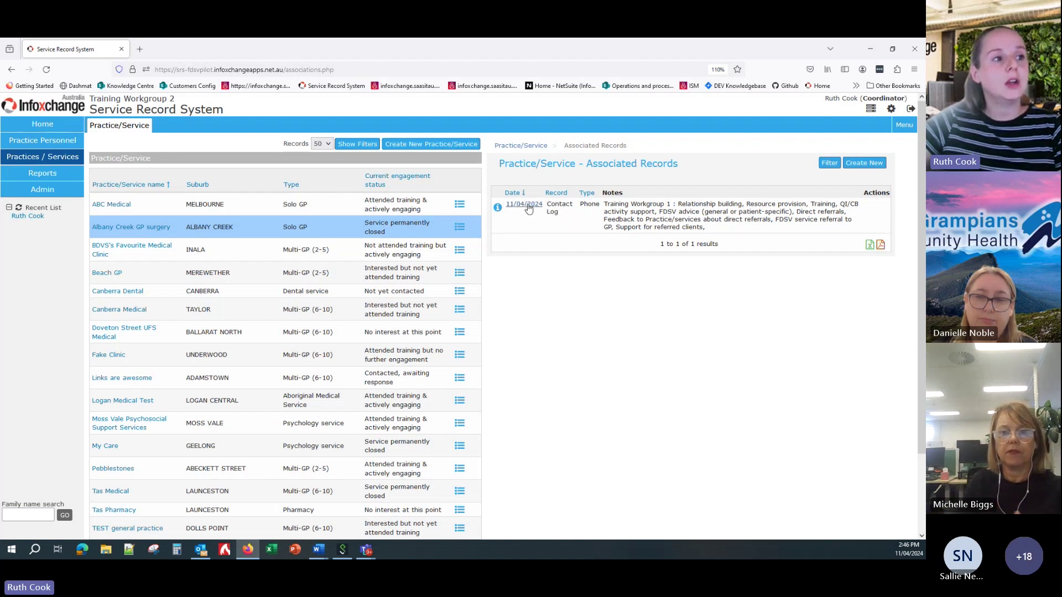
left_click(528, 205)
scroll(616, 226, "down", 2)
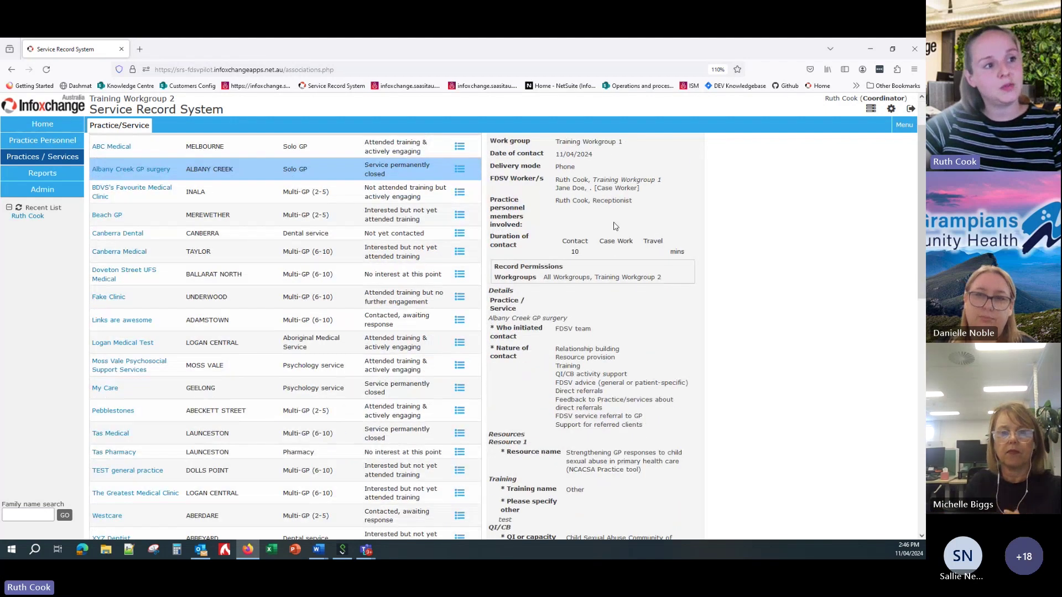
scroll(615, 226, "down", 5)
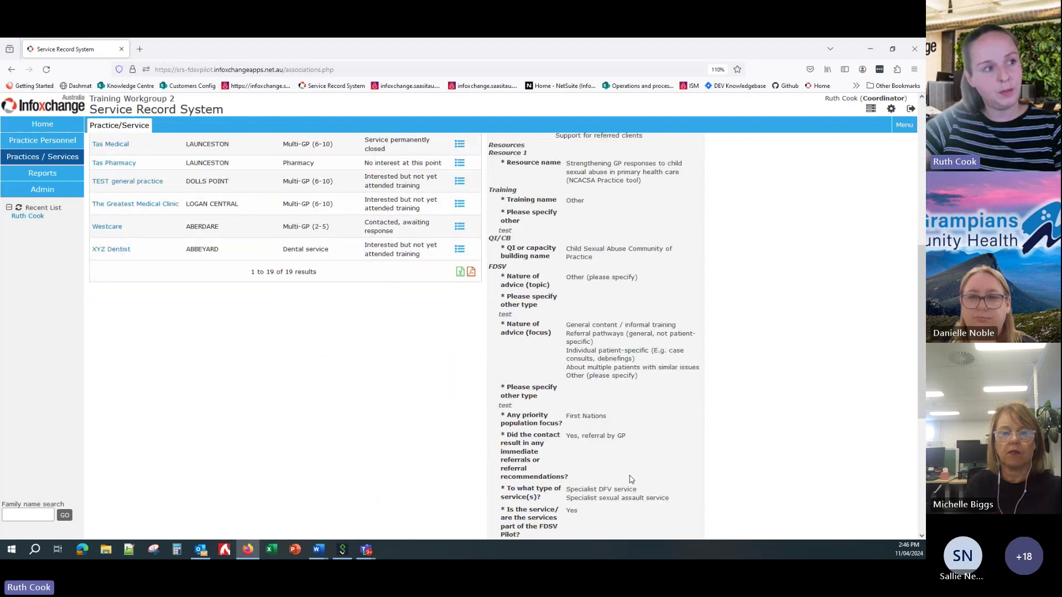
scroll(630, 479, "up", 6)
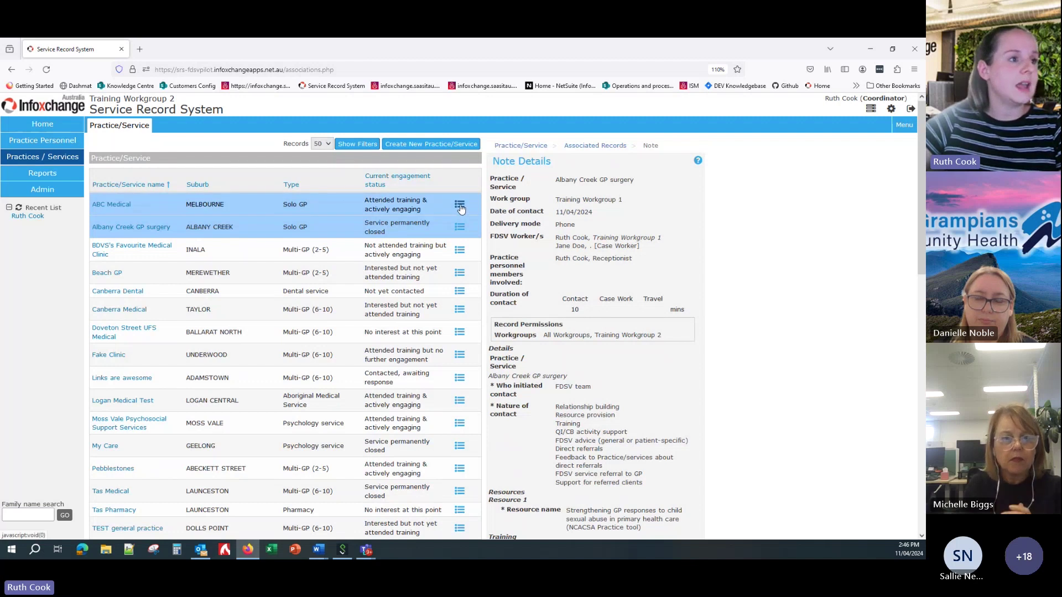
- Review ABC Medical's 08/01/2024 and 07/01/2024 notes, then return to its four associated records
left_click(459, 205)
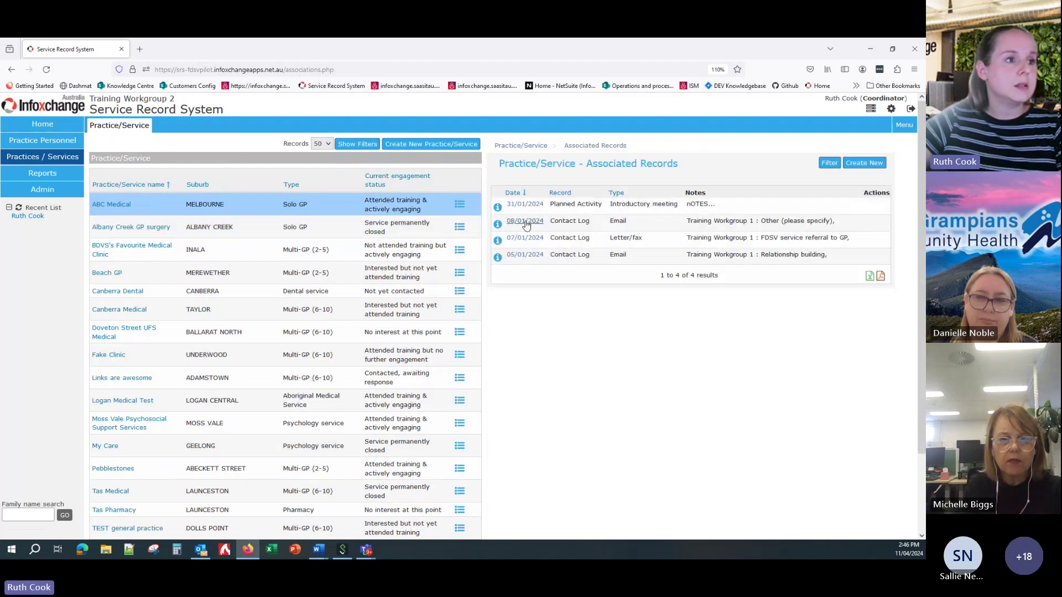
left_click(526, 223)
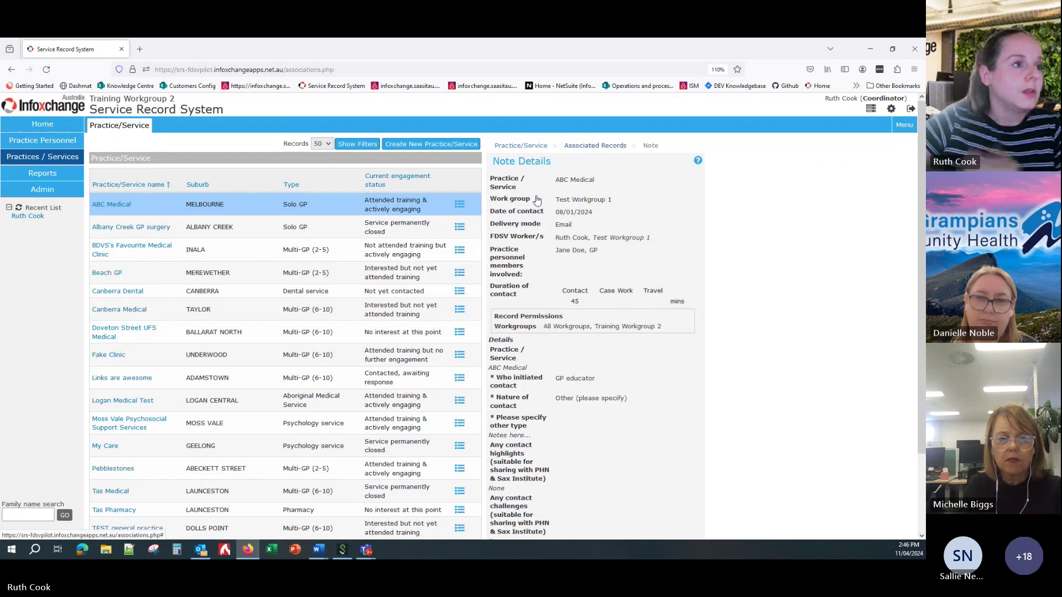
left_click(595, 146)
left_click(526, 238)
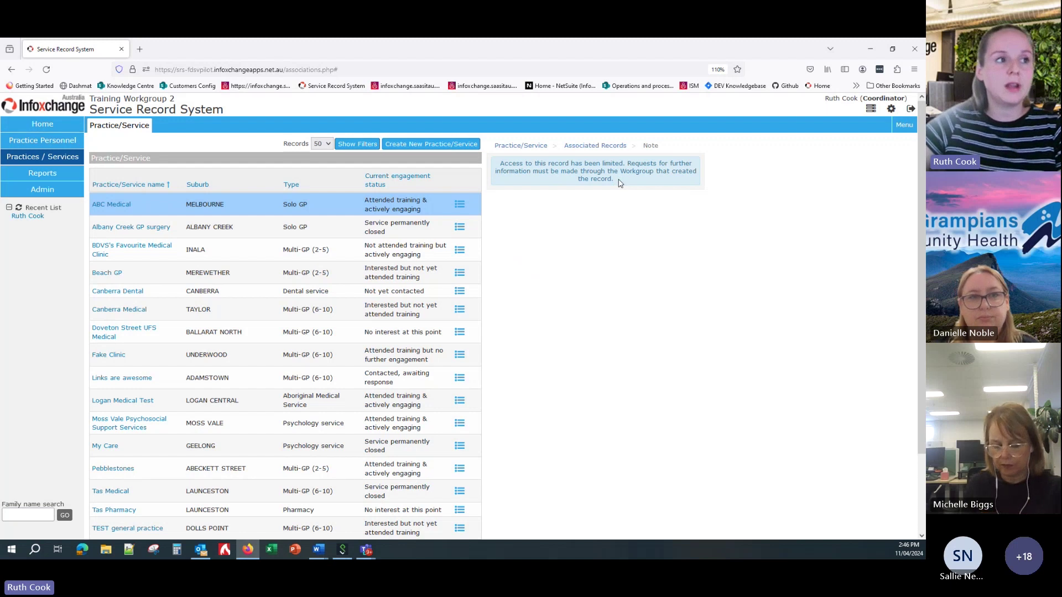
left_click(616, 150)
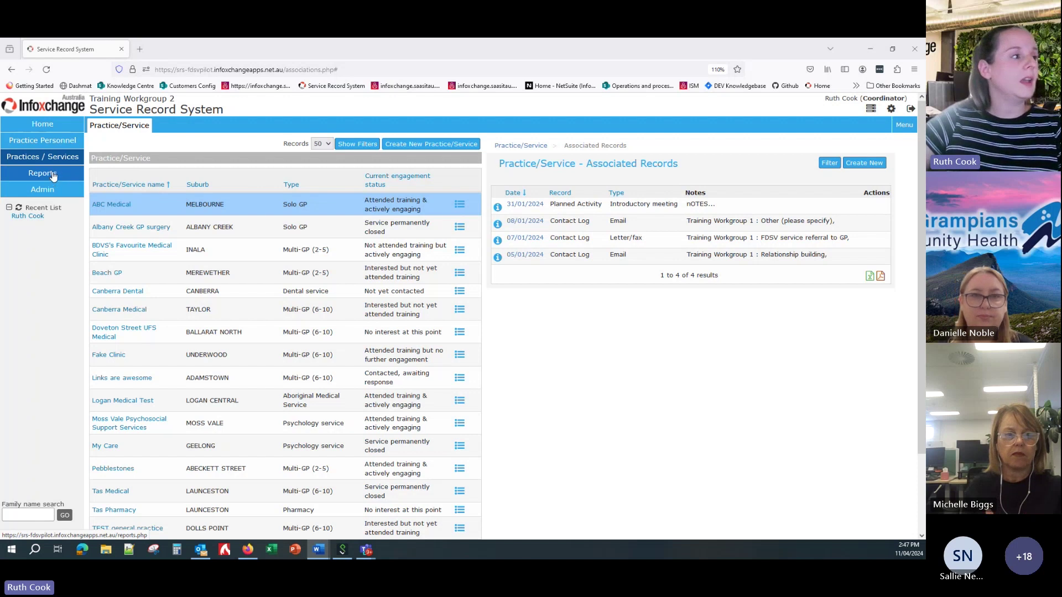
- Switch back to Training Workgroup 1 and set up a Contact Report for that workgroup
left_click(52, 175)
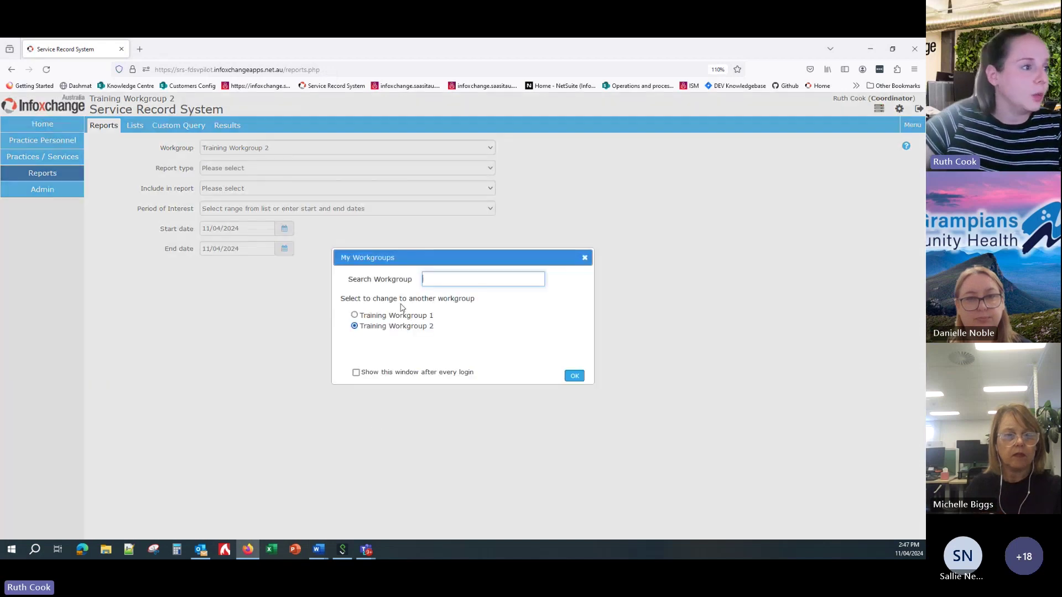
left_click(407, 315)
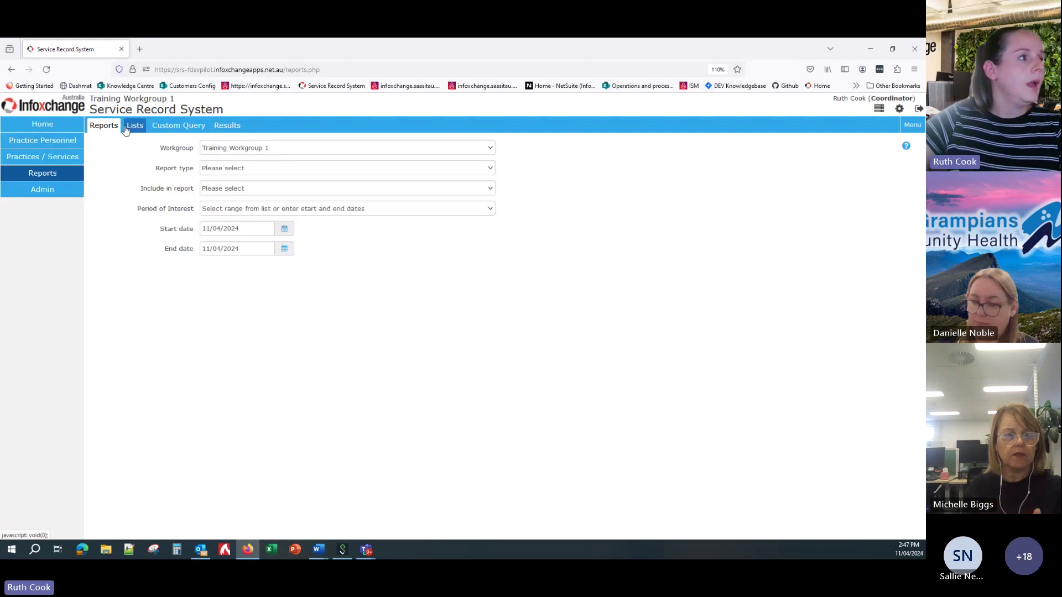
left_click(236, 170)
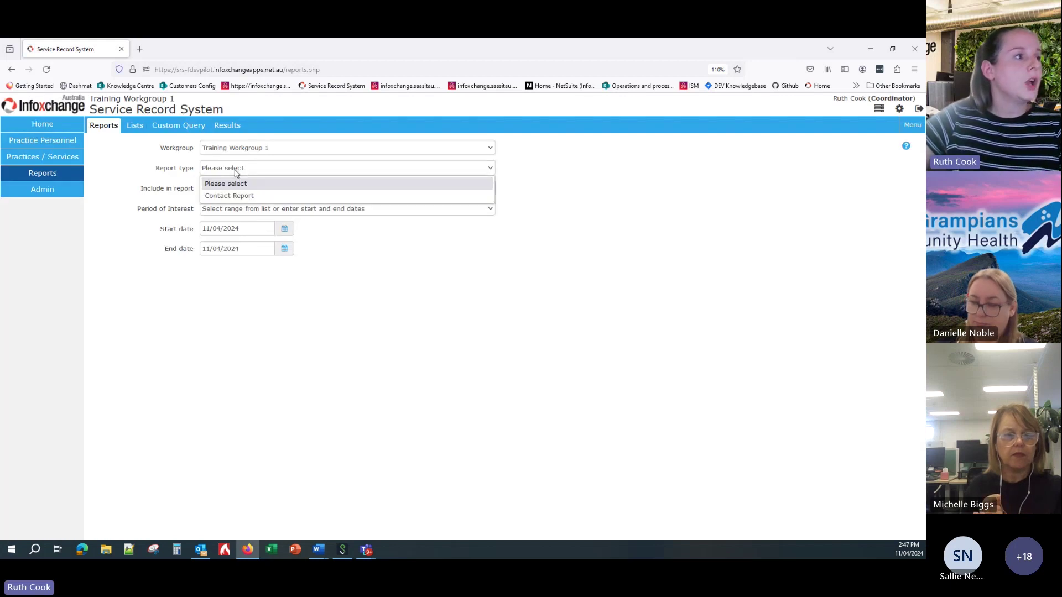
left_click(261, 195)
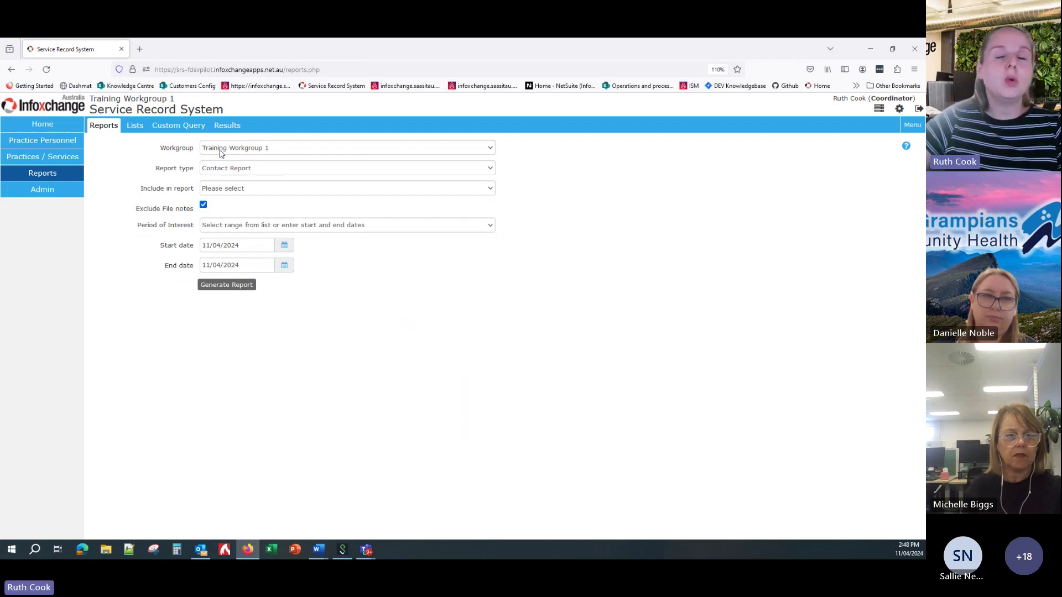
left_click(220, 149)
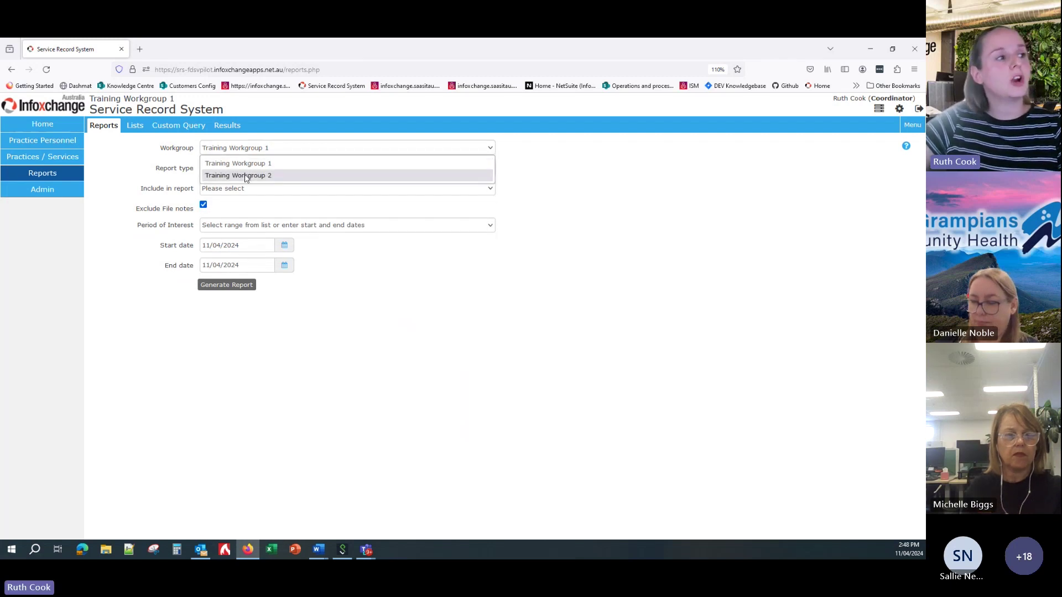
left_click(279, 164)
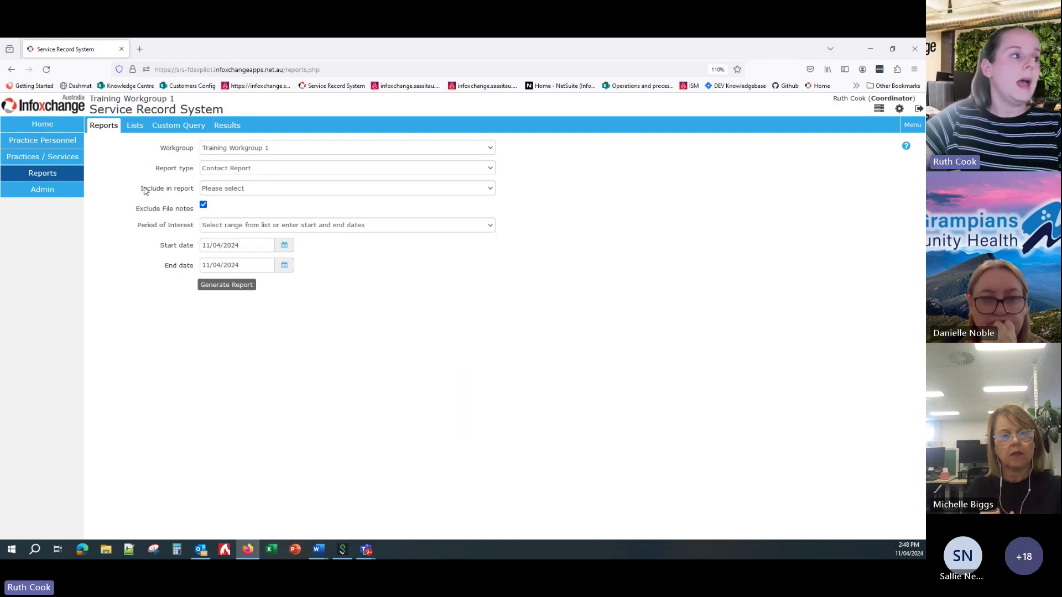
- Set Include in report to 'Persons with recorded contact (Note) in report period'
left_click(214, 190)
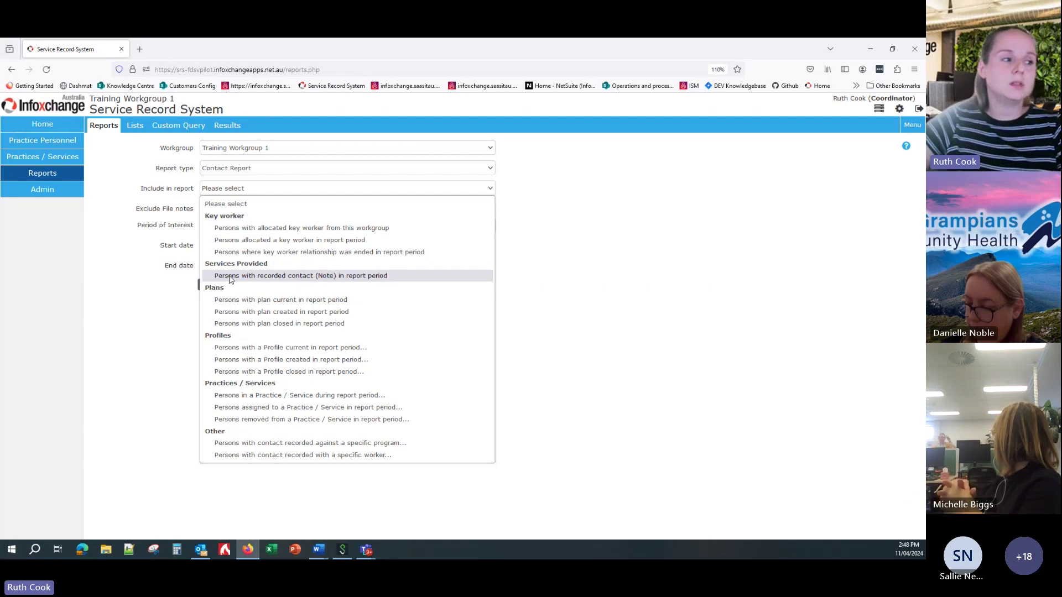
left_click(349, 277)
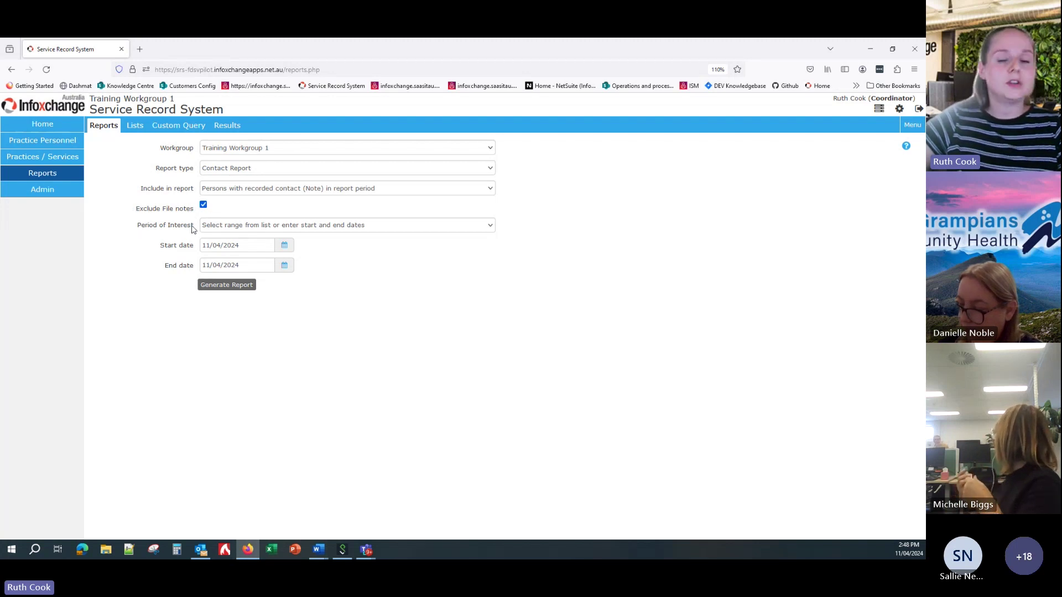
- Set the Period of Interest to Today, covering 11/04/2024 to 11/04/2024
left_click(236, 227)
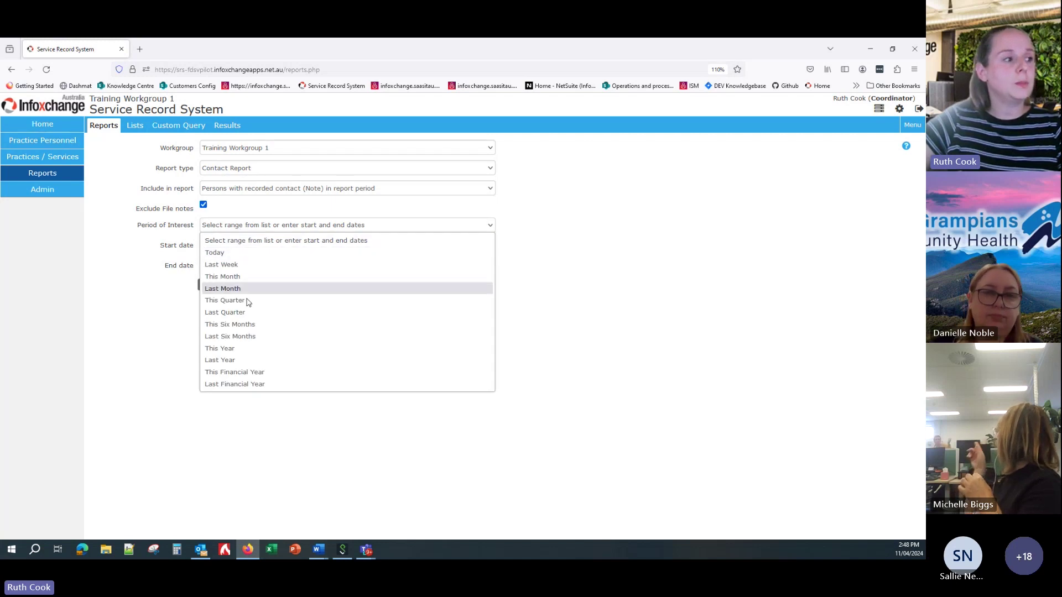
left_click(588, 287)
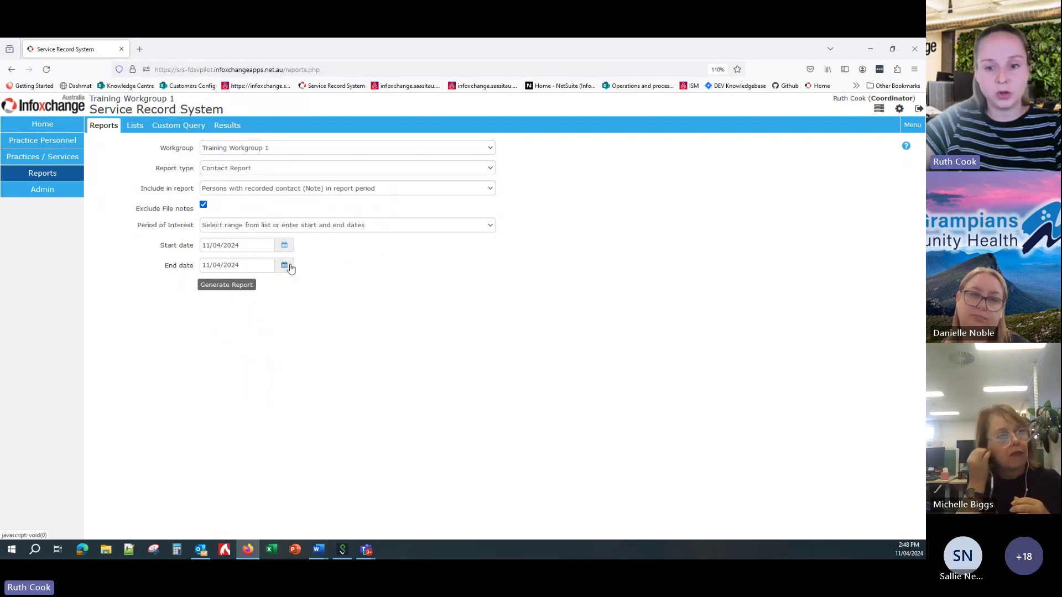
left_click(294, 226)
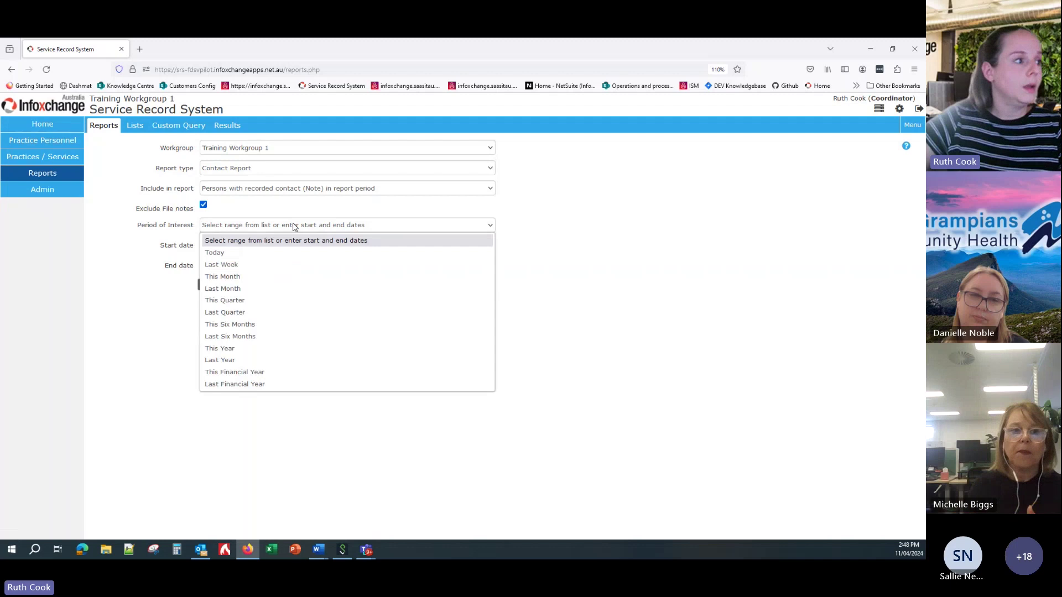
left_click(243, 253)
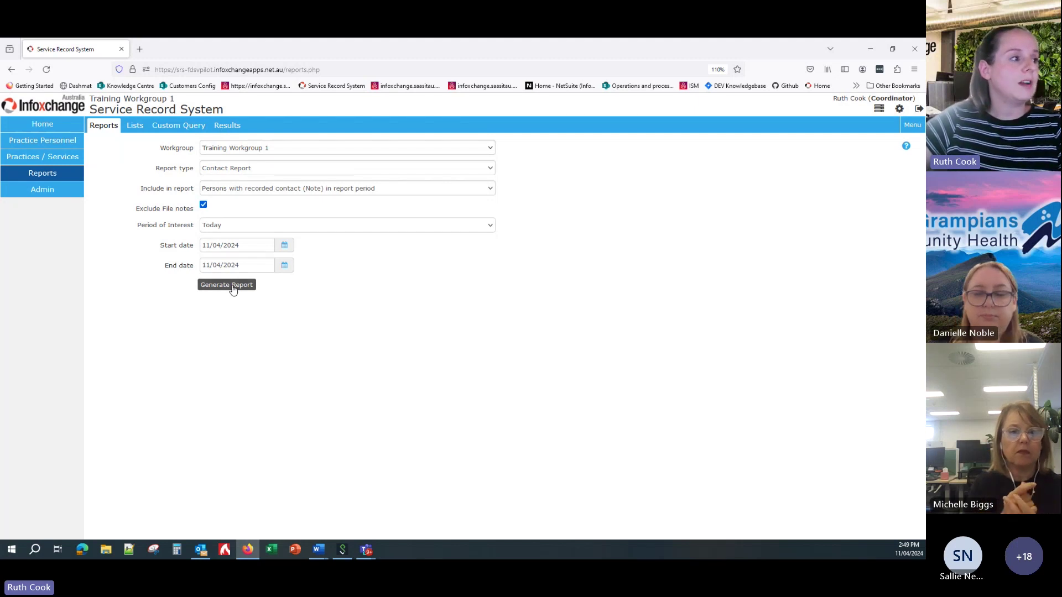
- Generate the Contact Report and check Report 1203 processing in Results
left_click(233, 288)
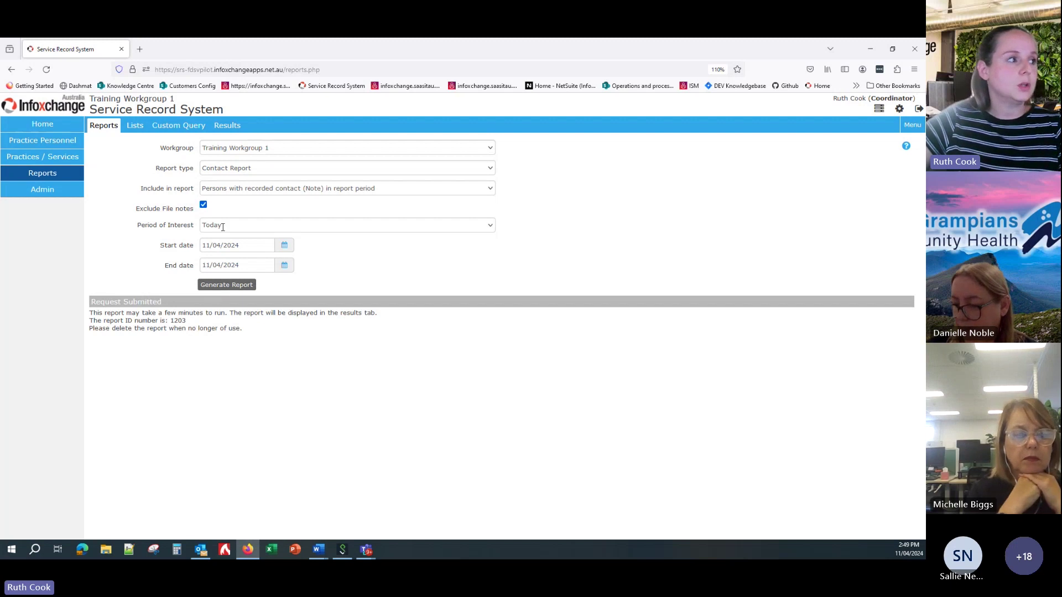
left_click(234, 127)
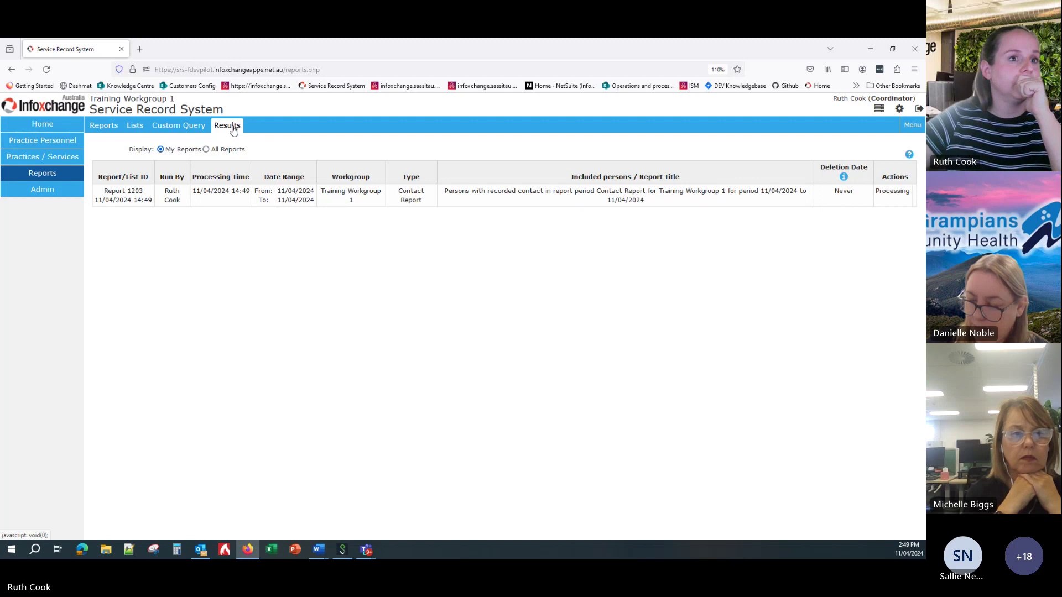
- Show All Reports in Results and locate the finished Report 1203 at the bottom
left_click(233, 129)
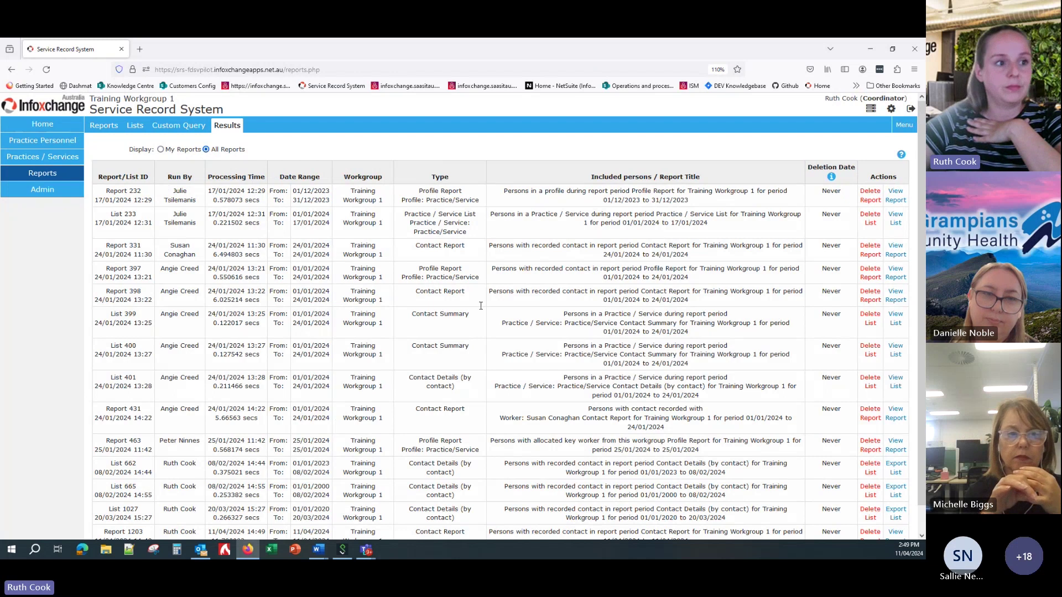
scroll(515, 285, "down", 1)
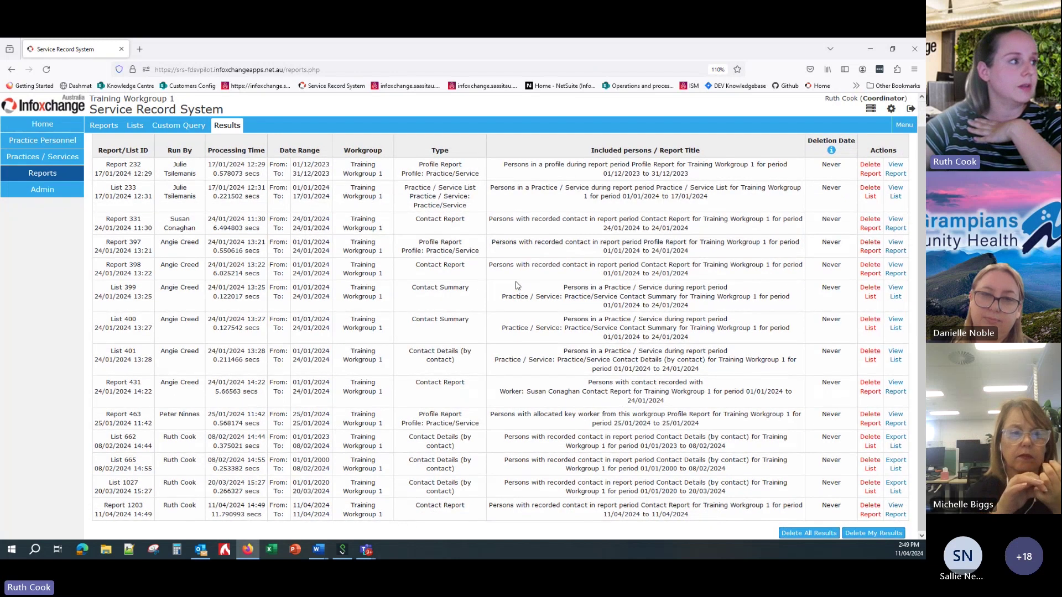
scroll(515, 285, "up", 1)
scroll(377, 368, "down", 1)
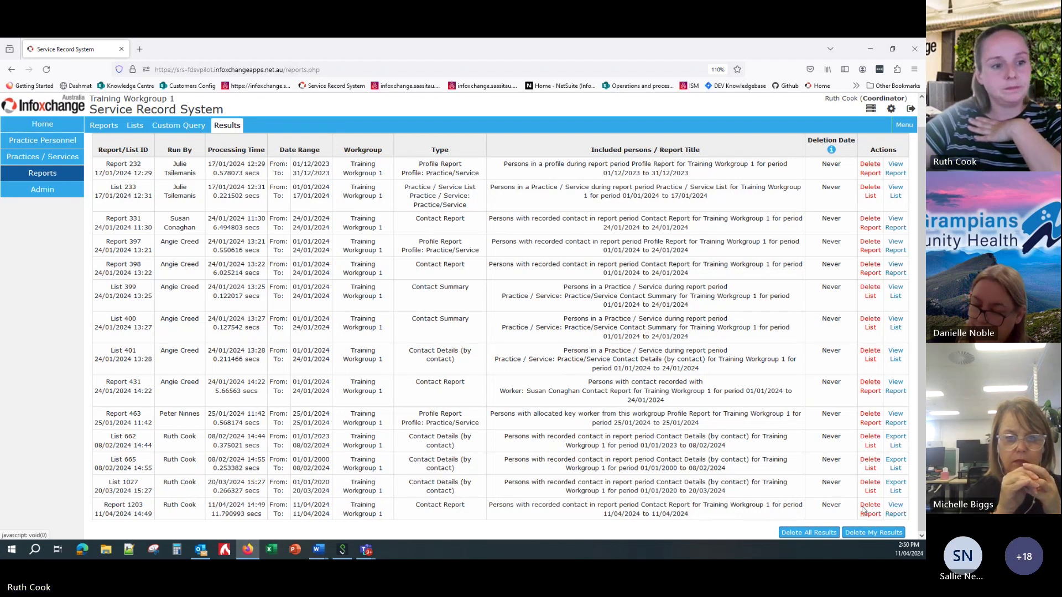
- View Report 1203 and scroll through its contact tables by type, initiator and nature
left_click(895, 507)
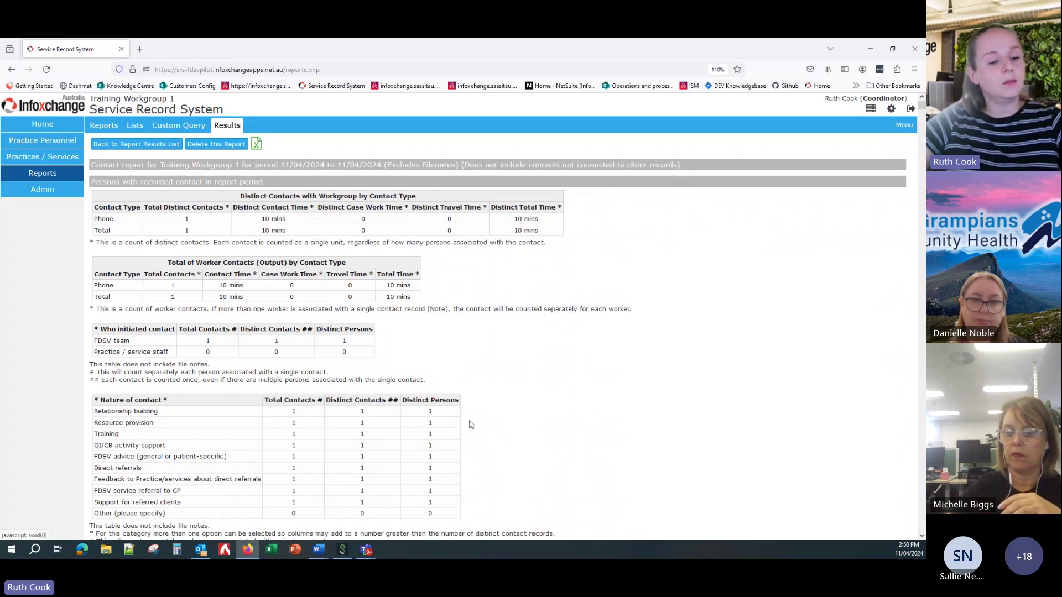
scroll(506, 417, "down", 1)
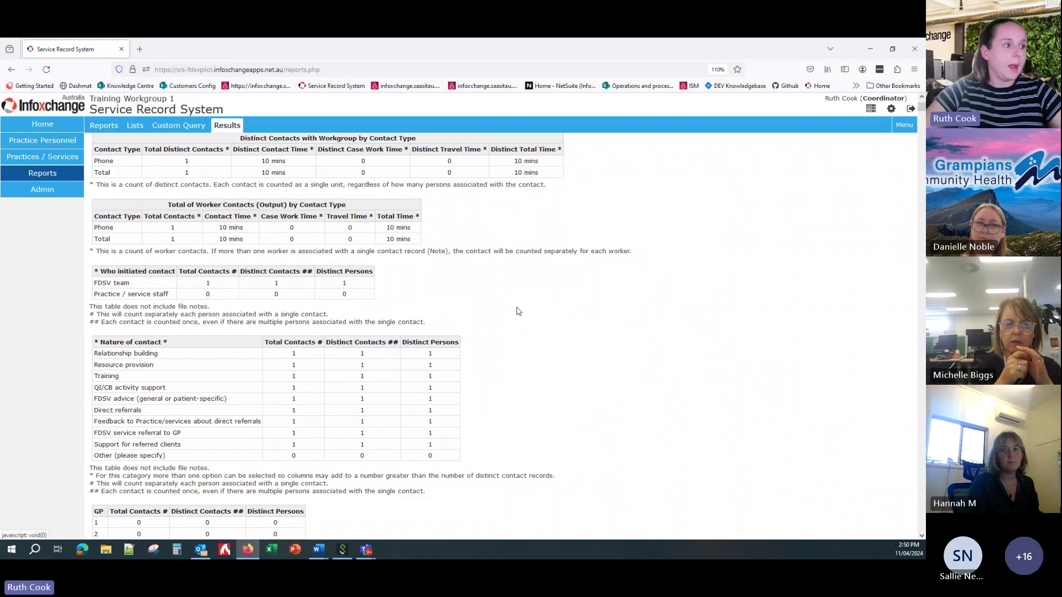
scroll(588, 248, "down", 15)
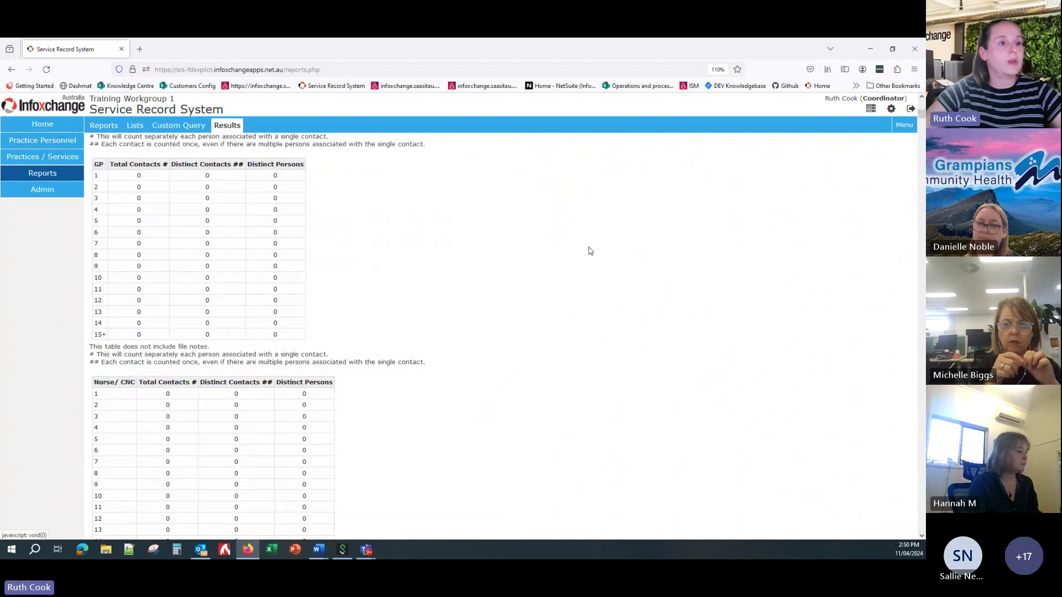
scroll(599, 288, "down", 9)
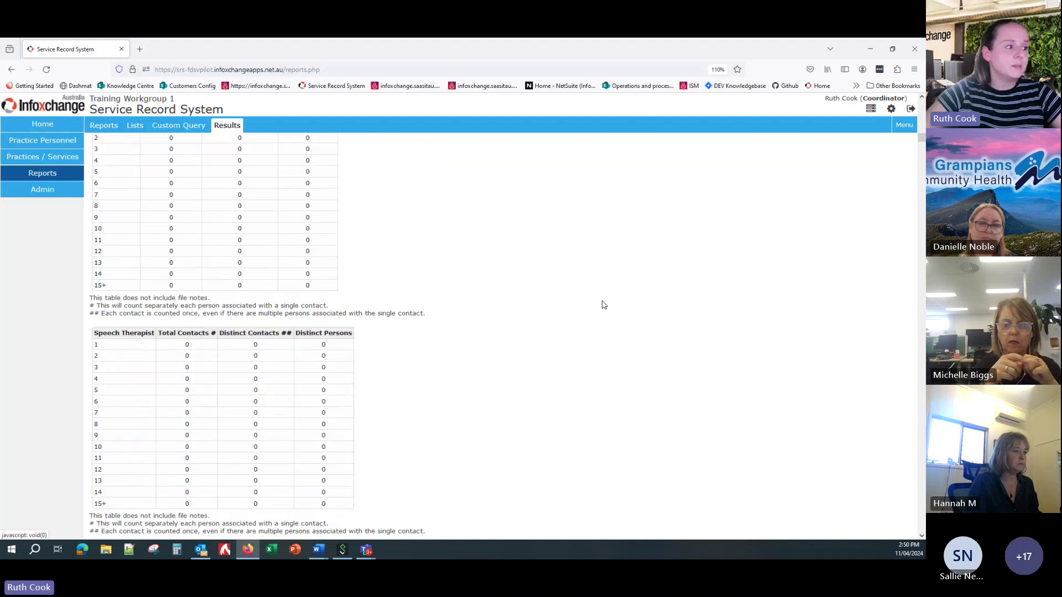
scroll(604, 305, "down", 3)
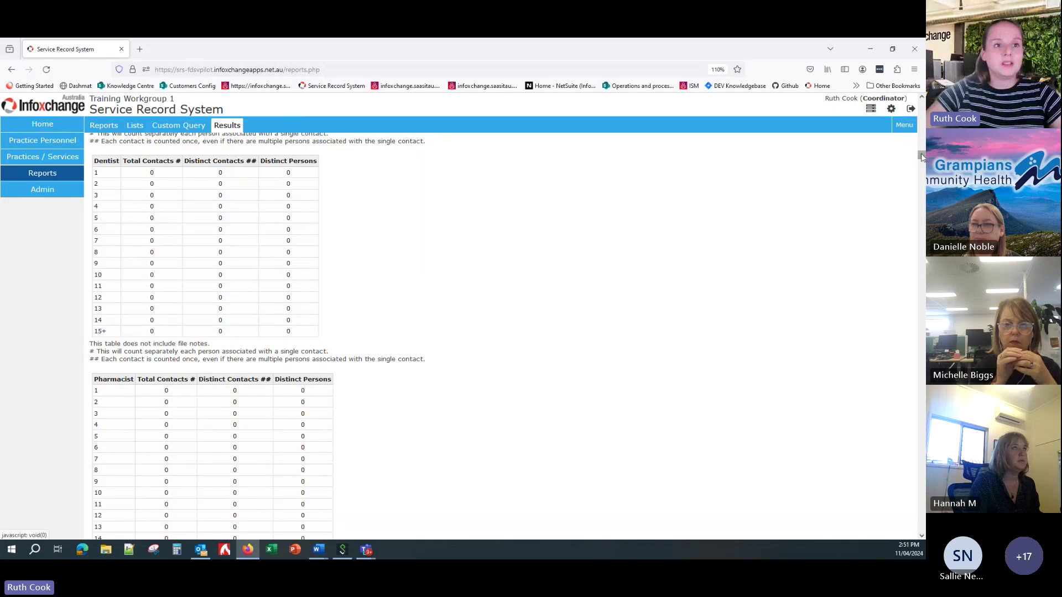
scroll(532, 307, "down", 5)
scroll(532, 307, "down", 20)
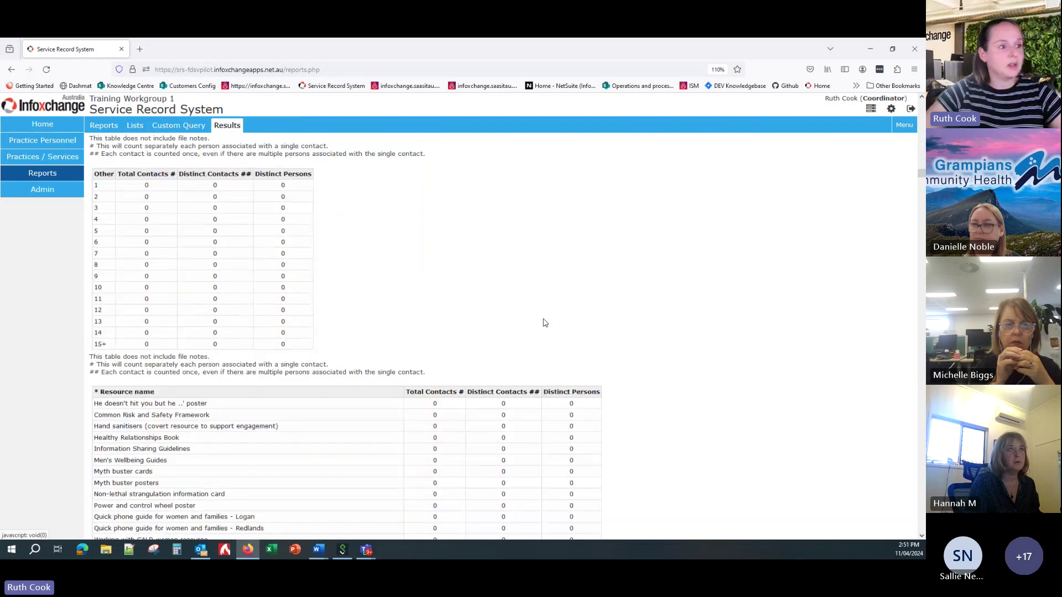
scroll(545, 322, "up", 3)
scroll(545, 322, "down", 7)
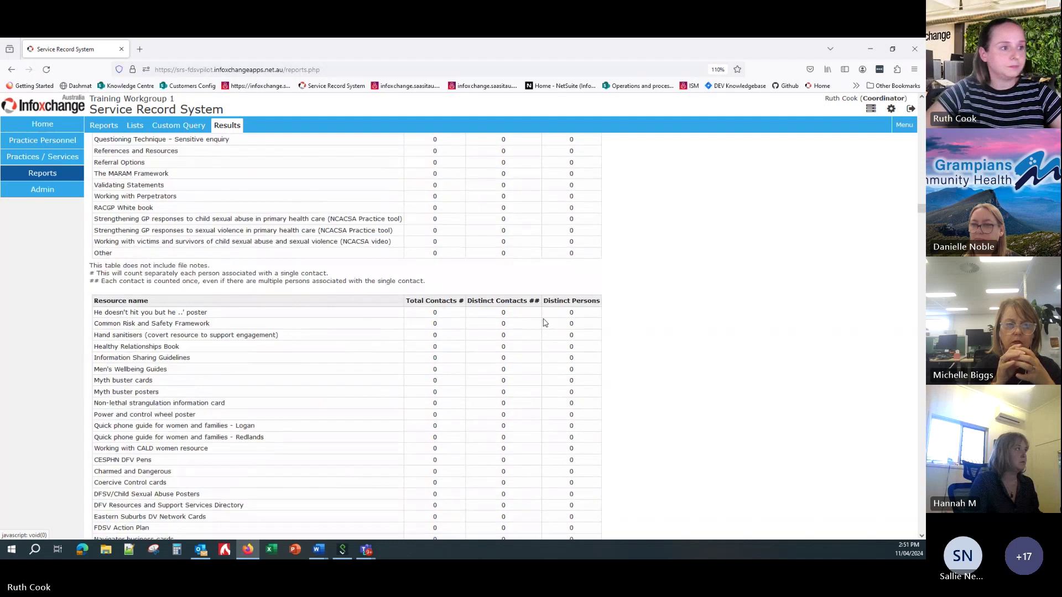
scroll(545, 322, "up", 8)
scroll(545, 323, "down", 7)
scroll(545, 323, "up", 5)
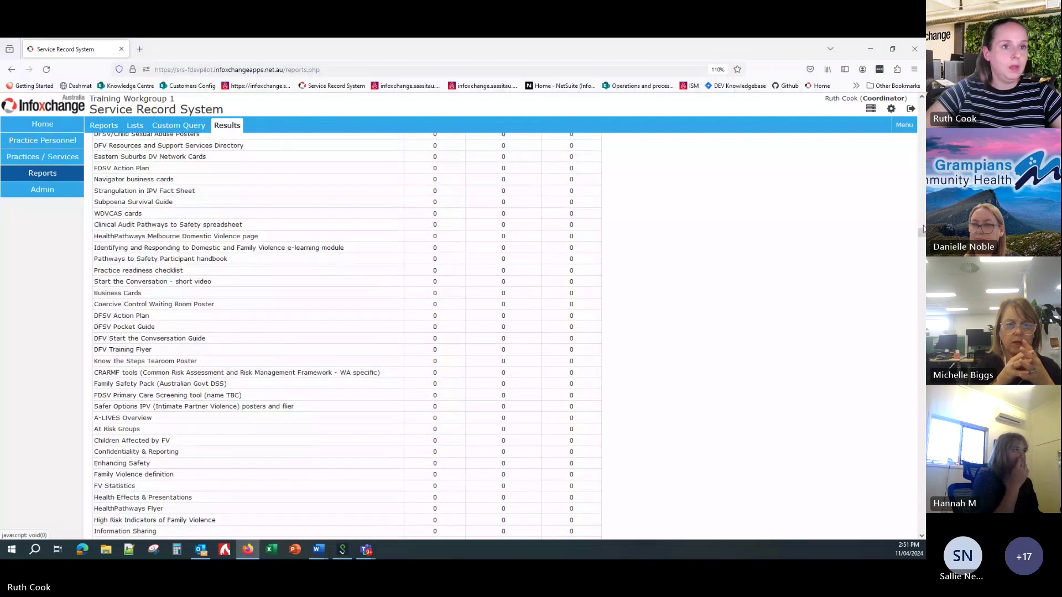
left_click_drag(920, 232, 921, 104)
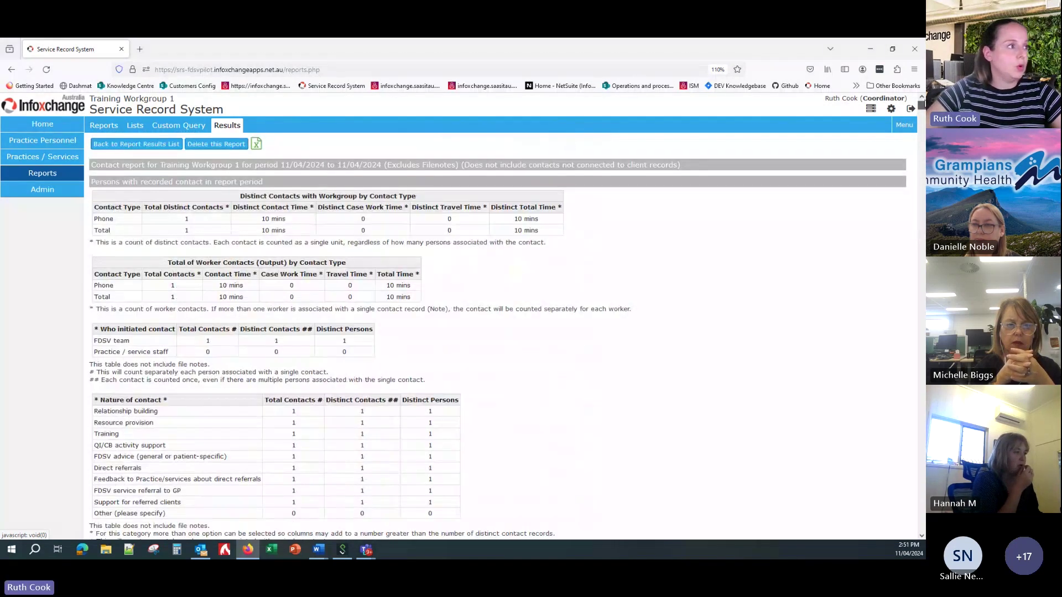
- Export Report 1203 to Excel and open the downloaded srsreport(28).xls
left_click(257, 145)
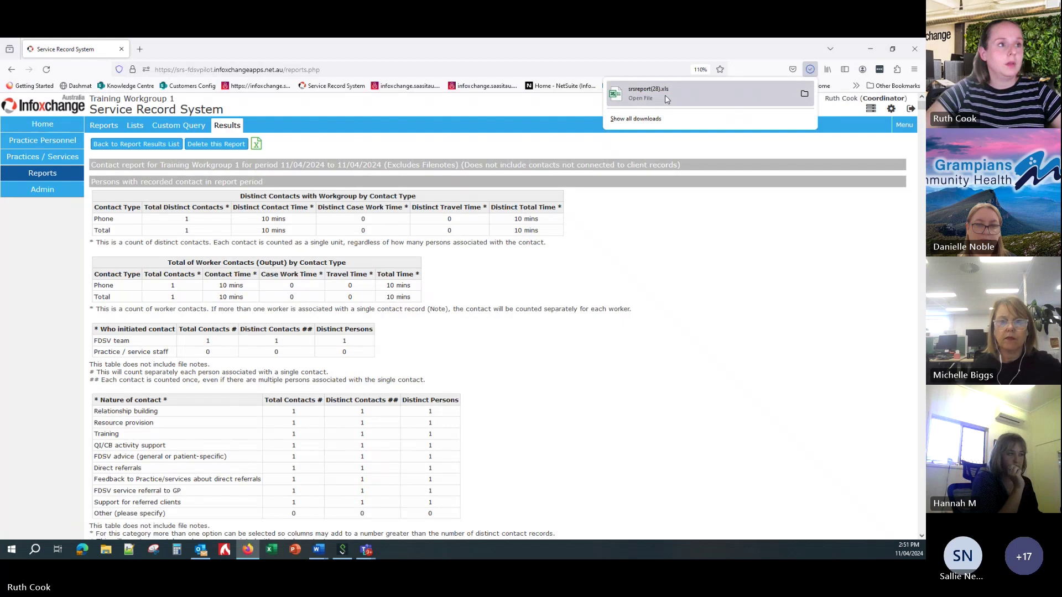
left_click(668, 99)
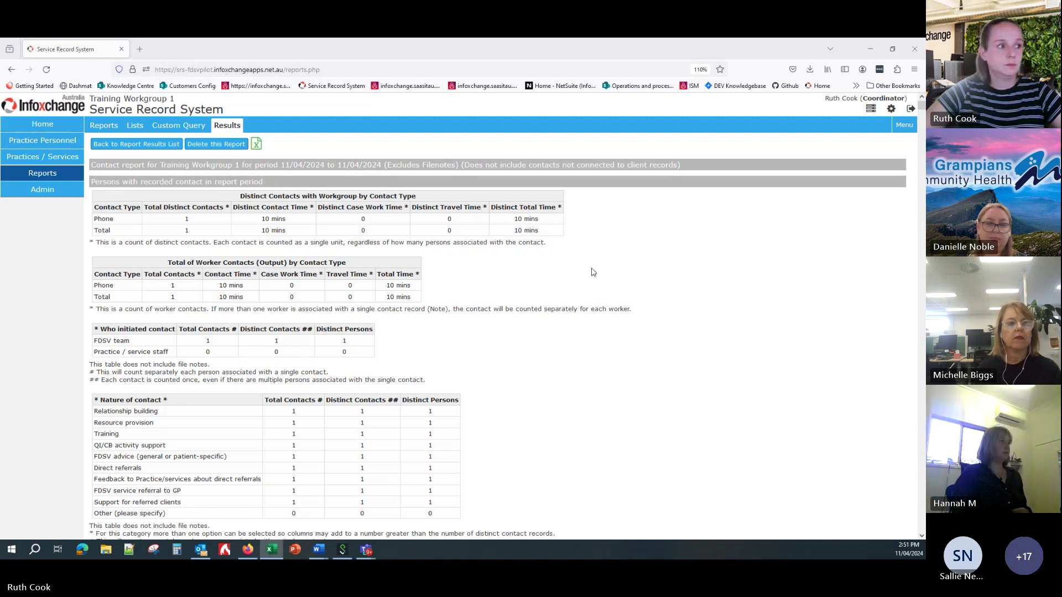
- Maximize srsreport(28).xls in Protected View to review it, then close Excel
left_click(630, 272)
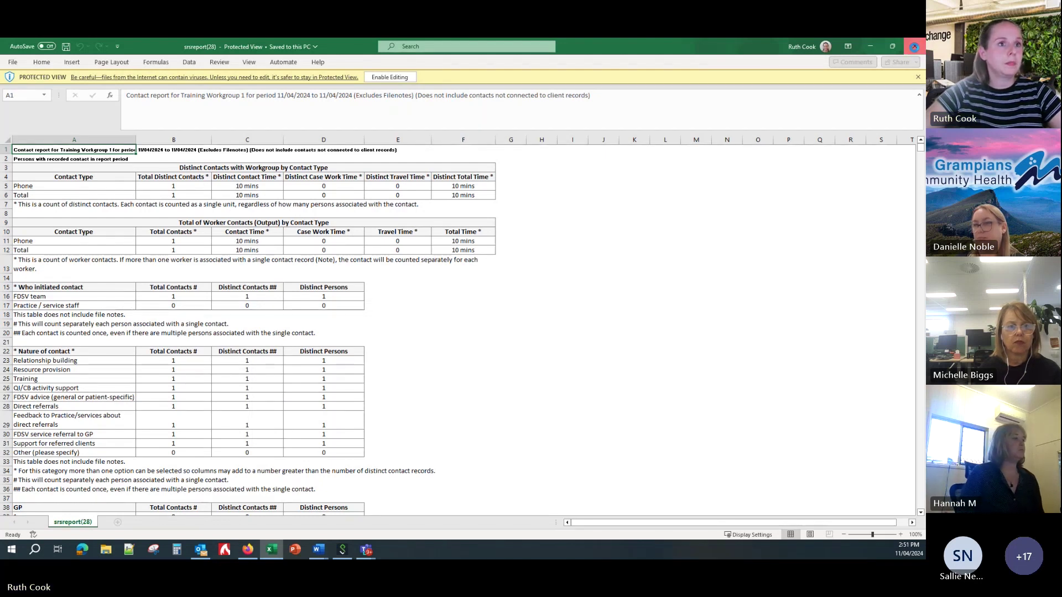
left_click(913, 46)
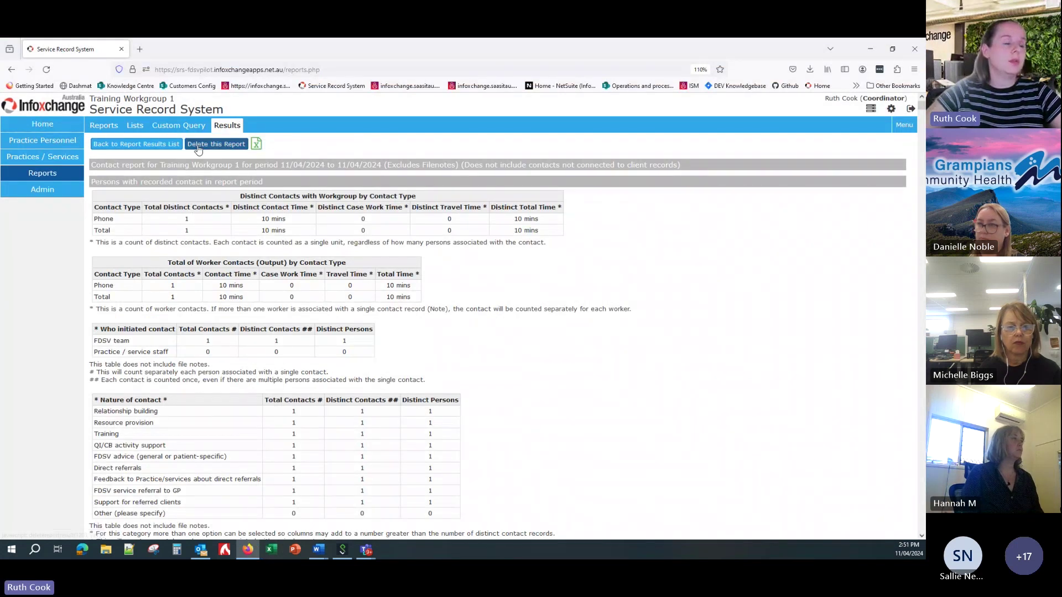
- Go back to the Results list, then switch to the Lists form for Training Workgroup 1
left_click(227, 126)
scroll(845, 308, "down", 1)
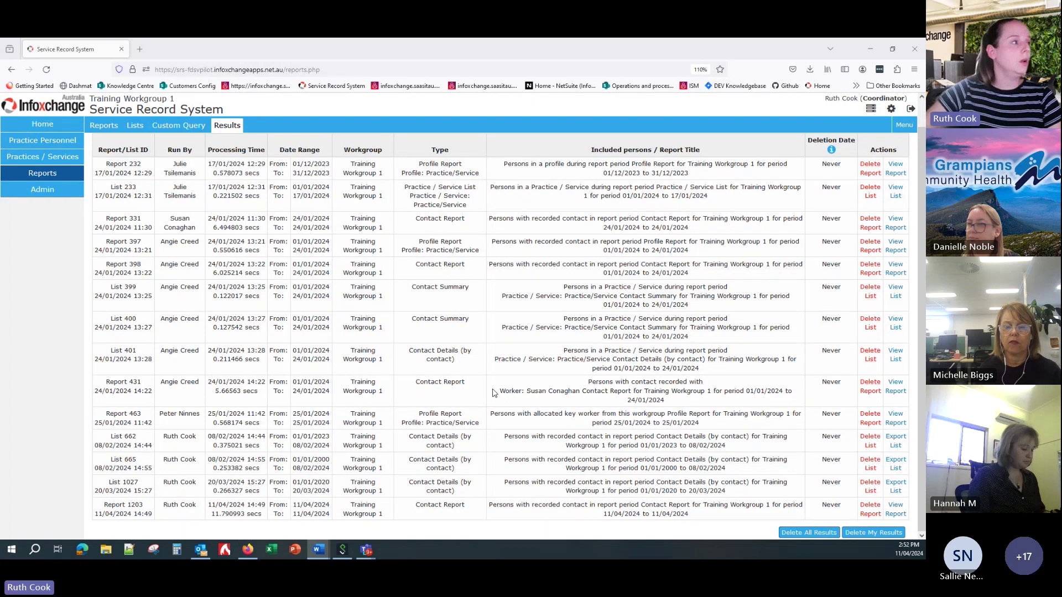
left_click(136, 127)
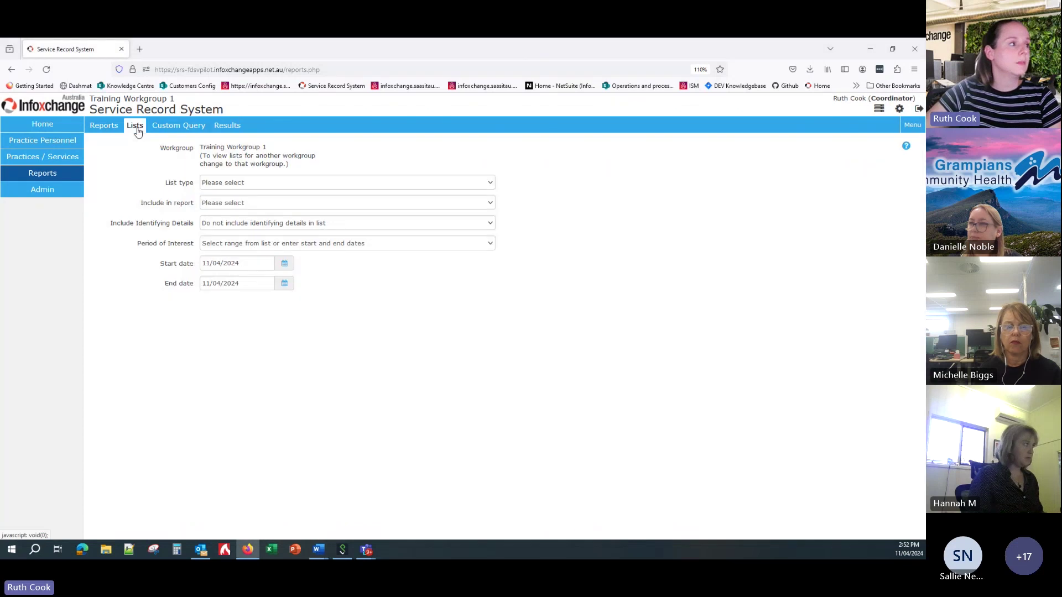
- Choose the Contact Details (by contact) list type, including persons with recorded contact (Note) in the report period
left_click(240, 184)
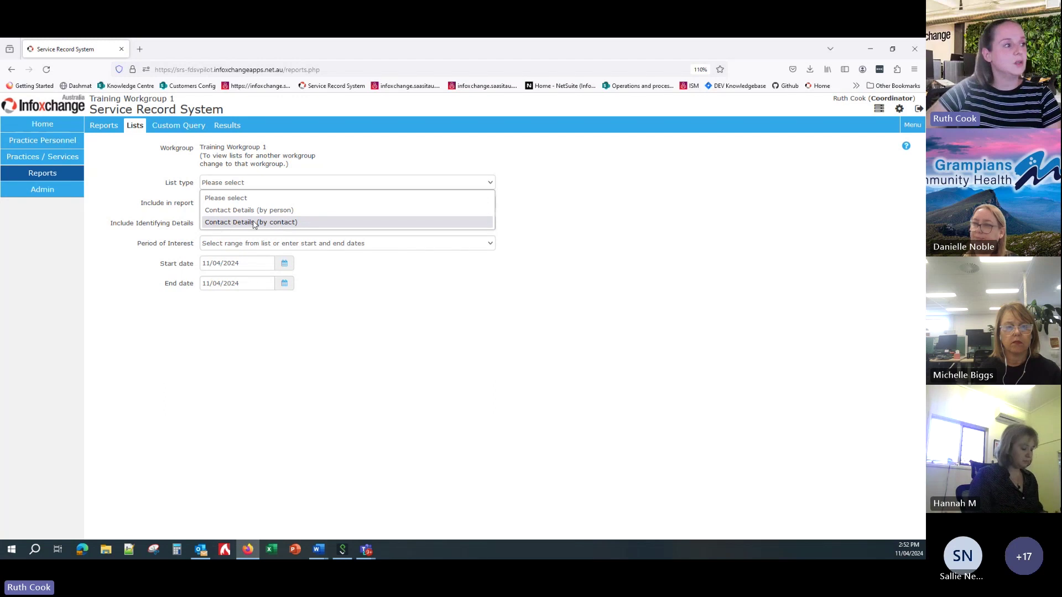
left_click(255, 223)
left_click(257, 206)
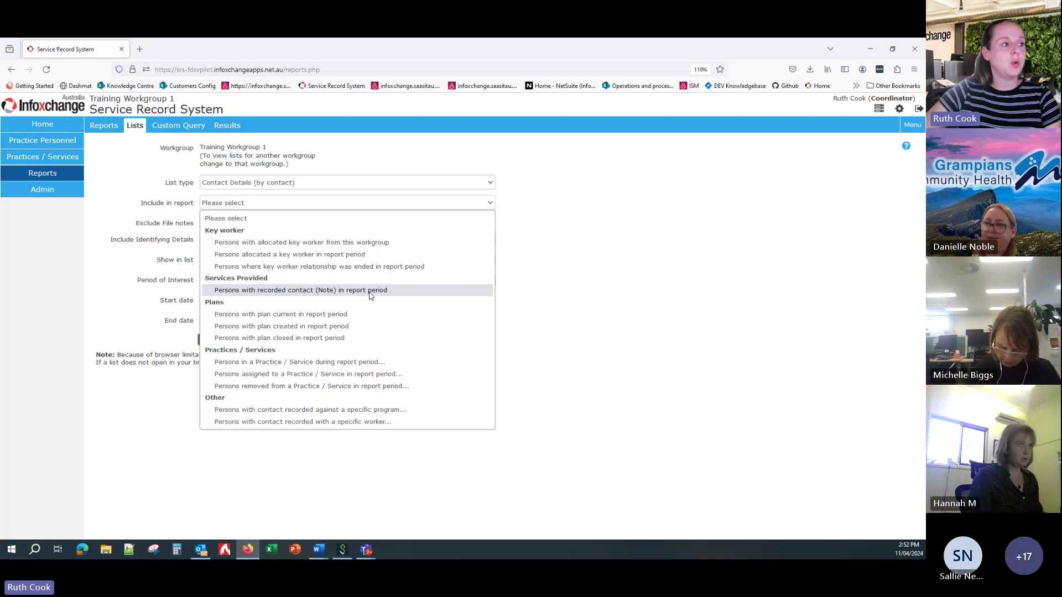
left_click(334, 291)
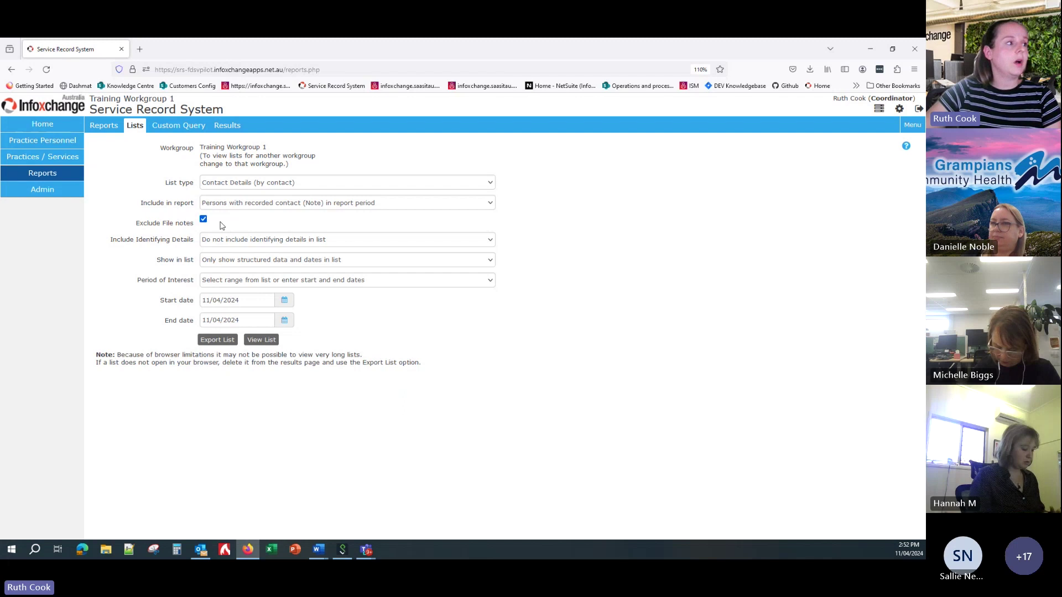
- Include identifying details, show structured and unstructured data, and set the period to Today (11/04/2024)
left_click(256, 240)
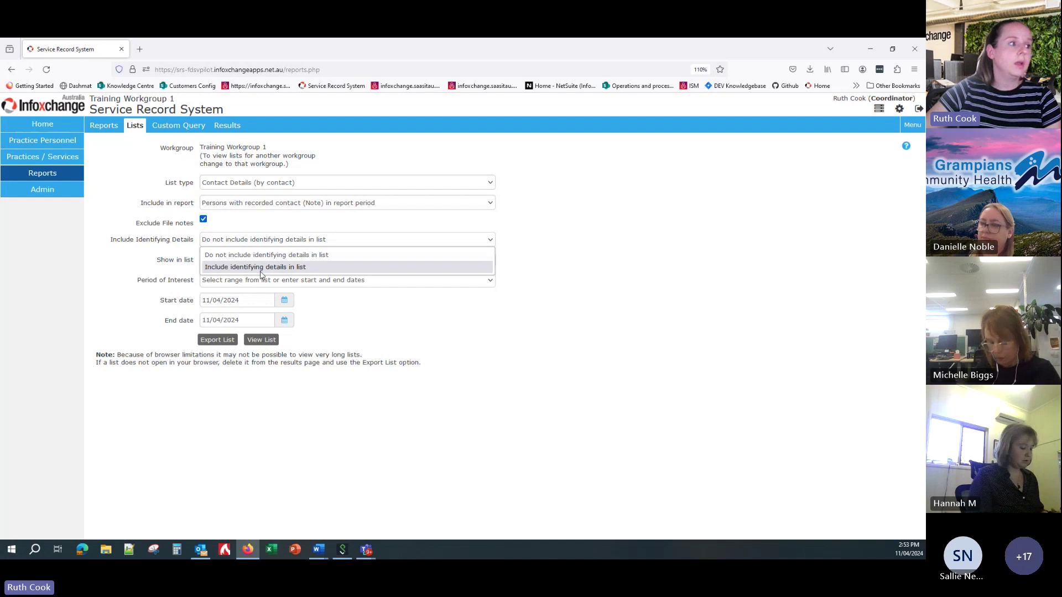
left_click(300, 268)
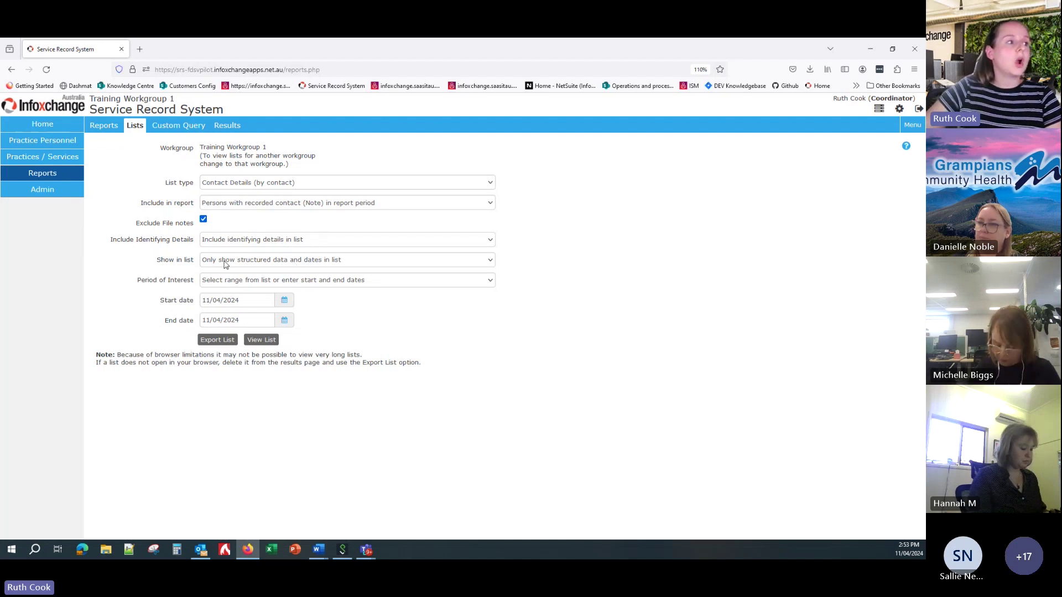
left_click(299, 268)
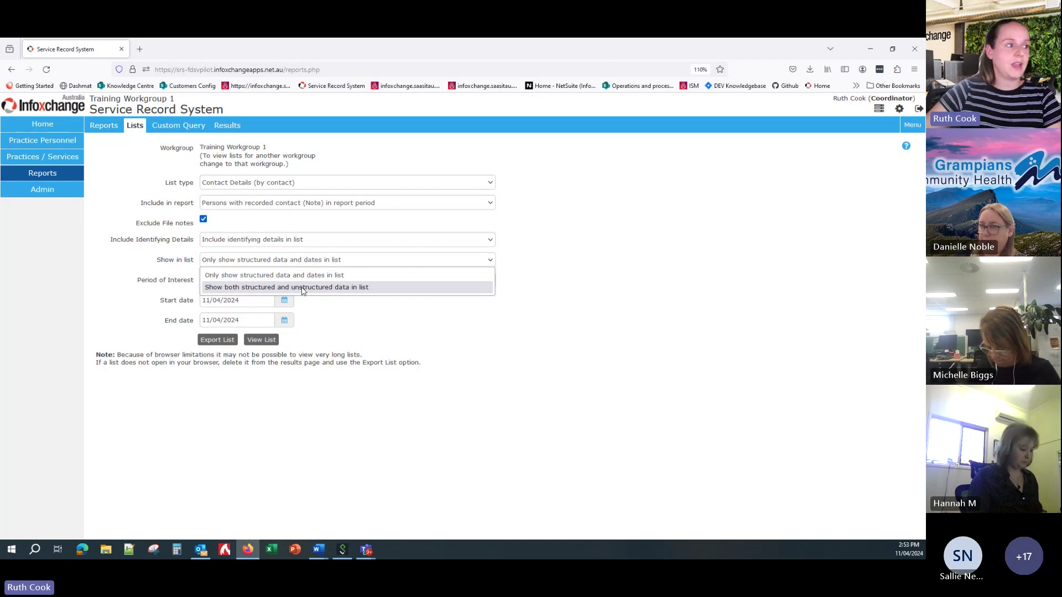
left_click(334, 288)
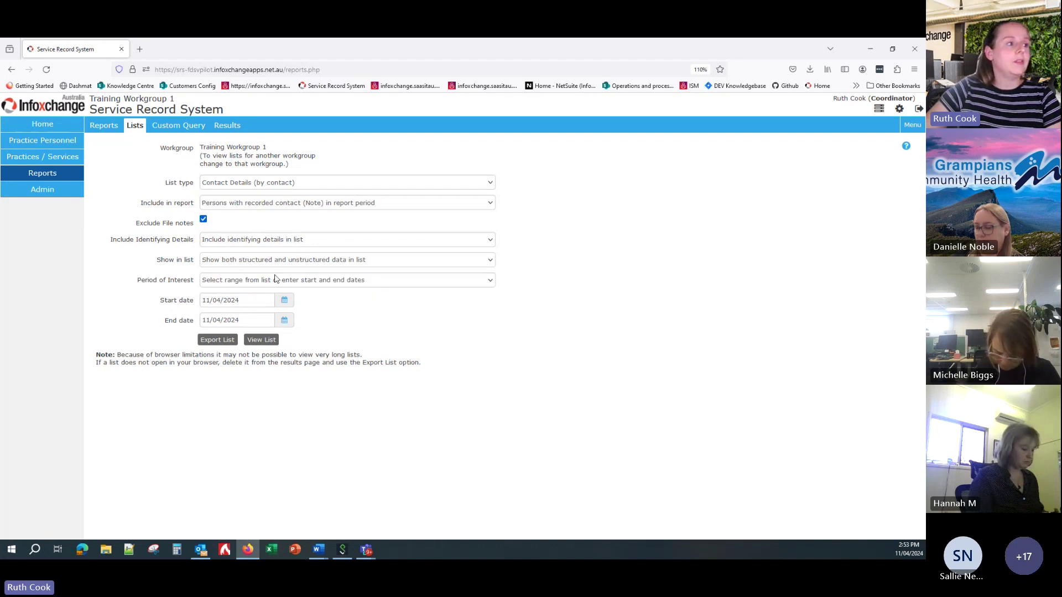
left_click(303, 283)
left_click(309, 283)
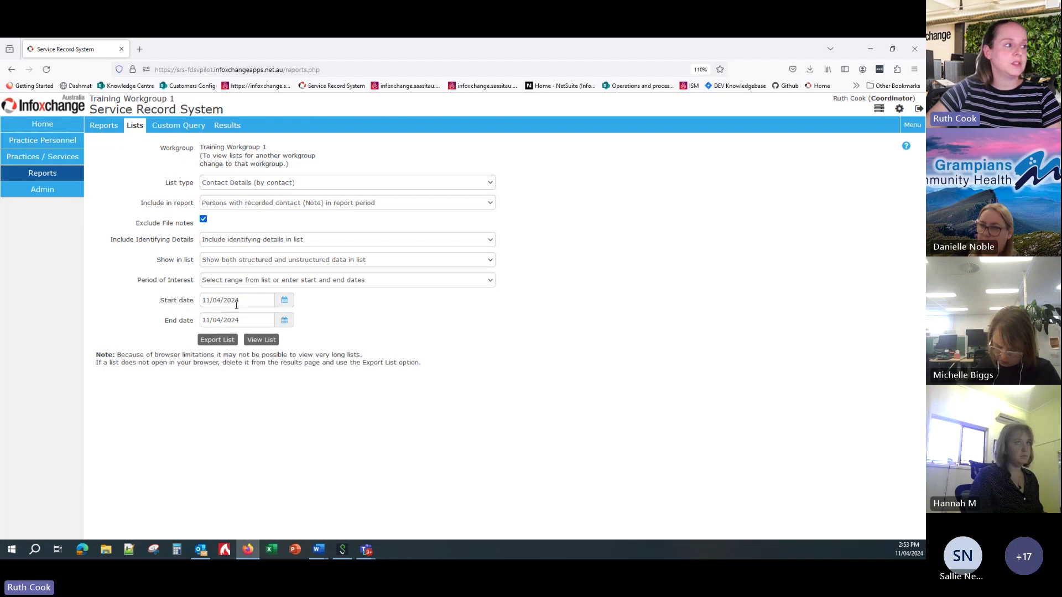
left_click(241, 283)
left_click(243, 307)
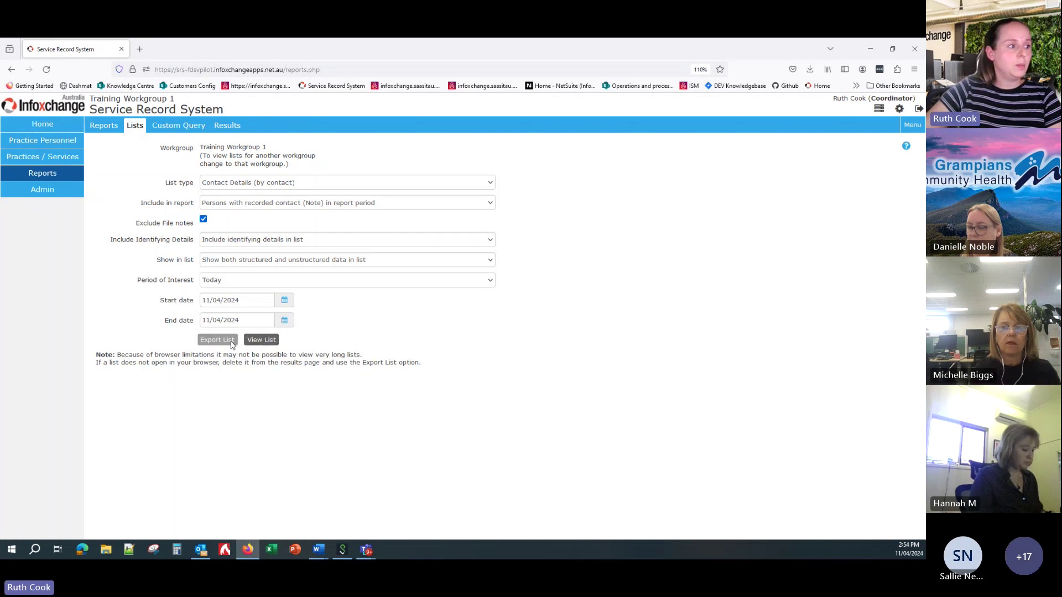
- Submit the by-contact list twice, then view the Results page filtered to My Reports
left_click(257, 341)
left_click(257, 341)
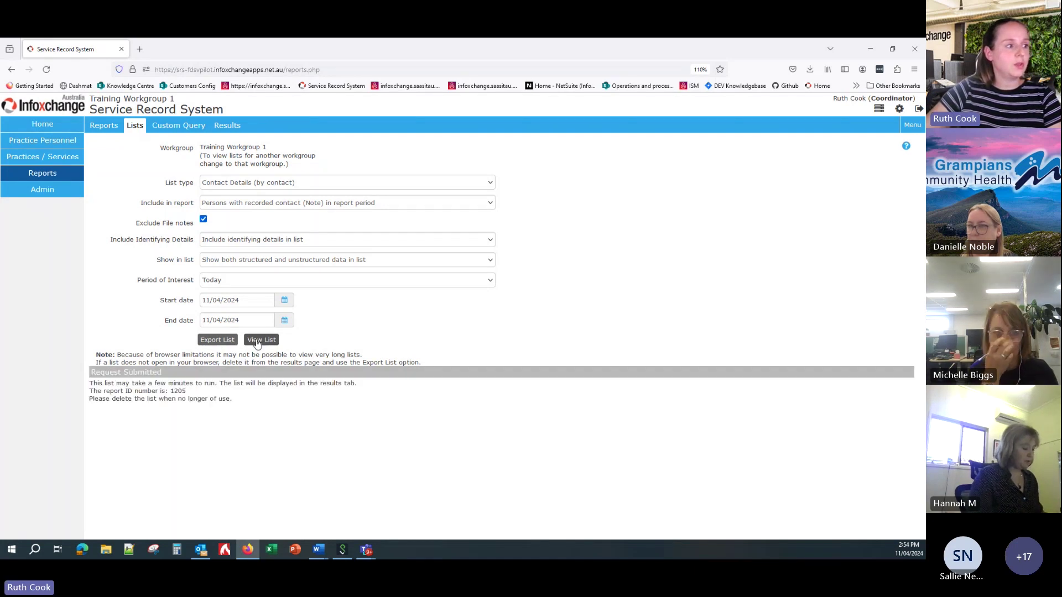
left_click(228, 126)
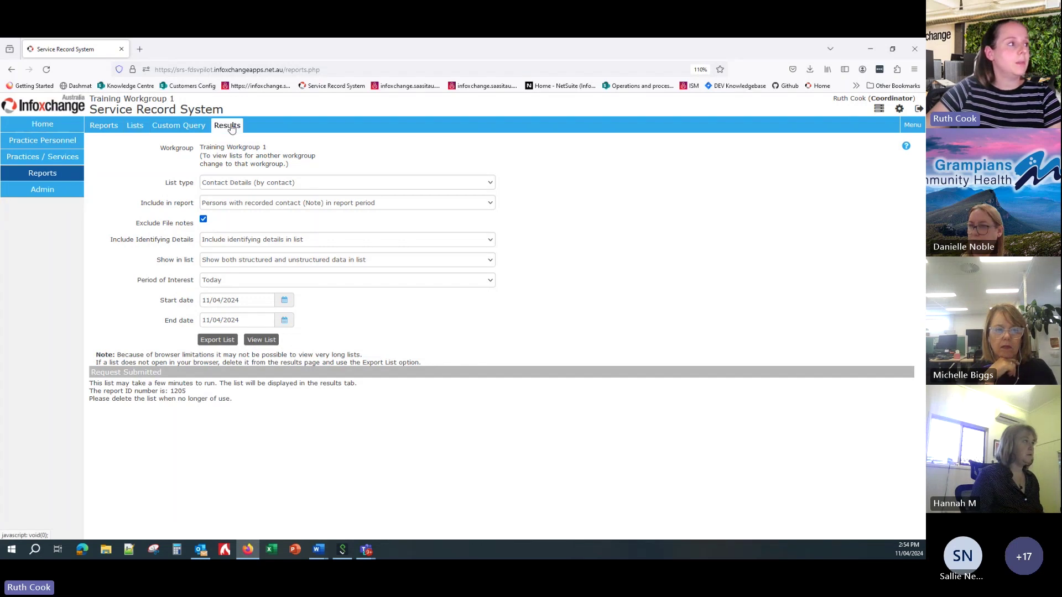
left_click(161, 149)
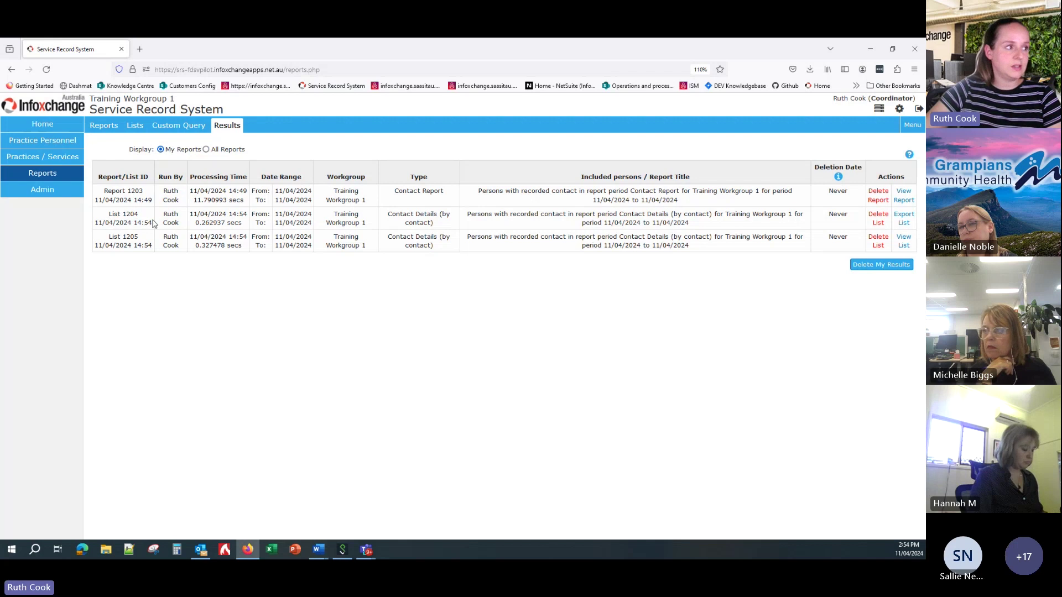
- Export list 1204 and open the downloaded reportlist(25).xls file
left_click(904, 217)
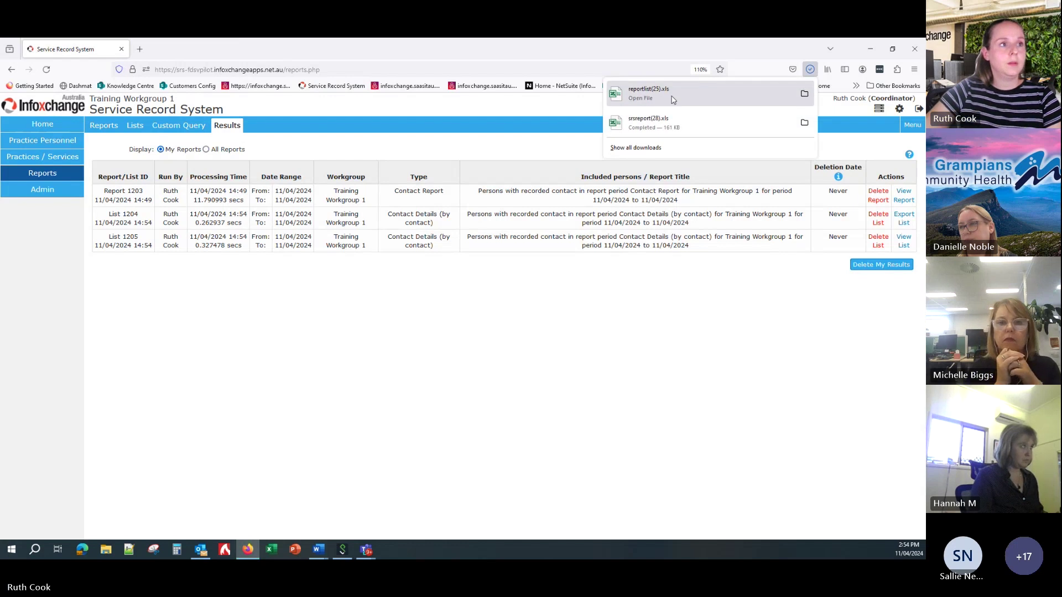
left_click(673, 100)
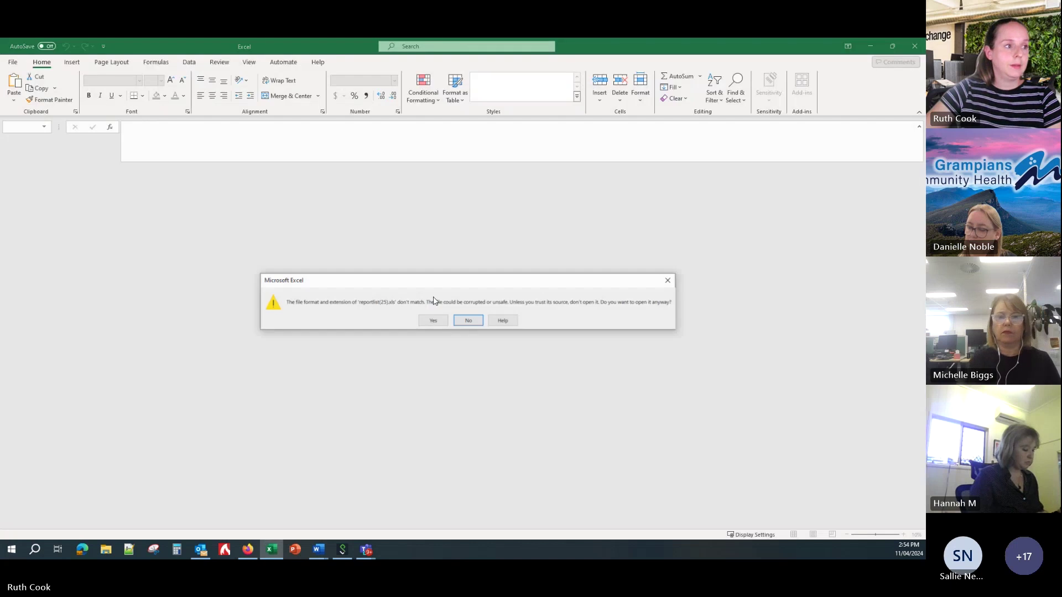
- Accept the format warning to open reportlist(25) in Excel, review it, then close Excel
left_click(433, 322)
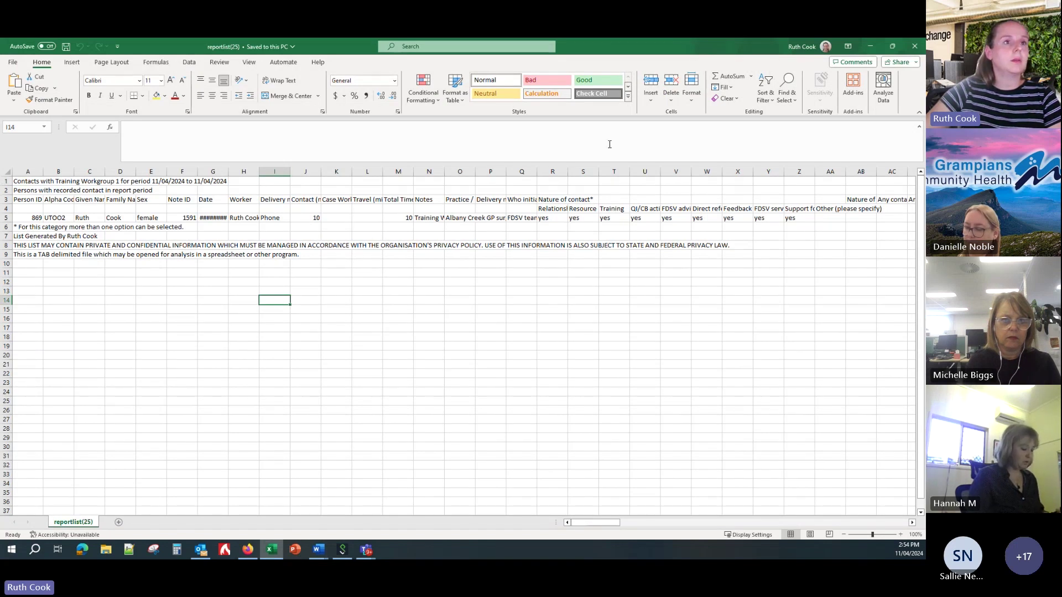
left_click(914, 47)
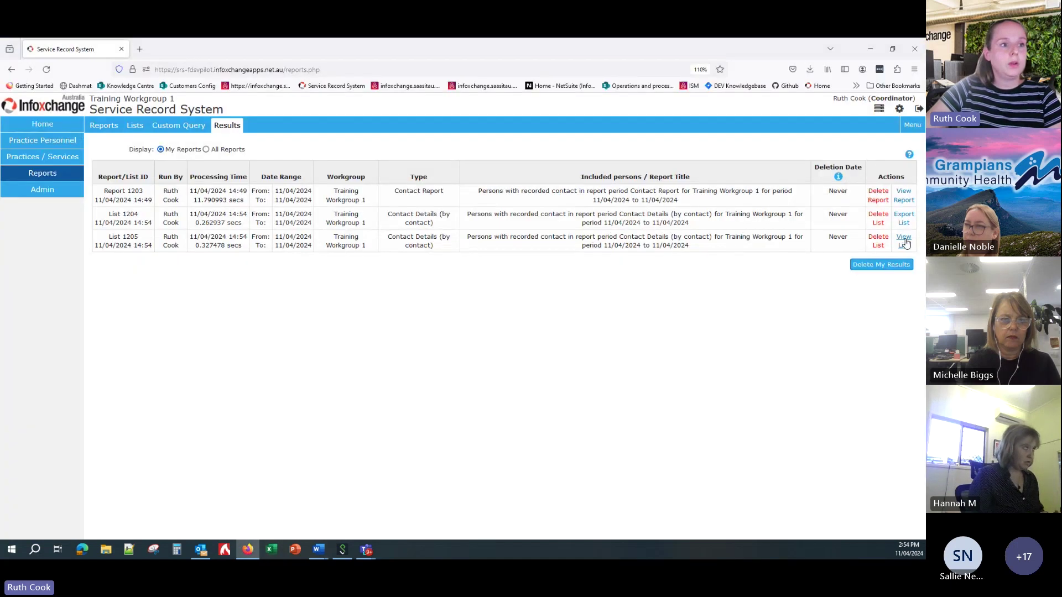
- View list 1205 in the browser and scroll across to its Training columns
left_click(903, 241)
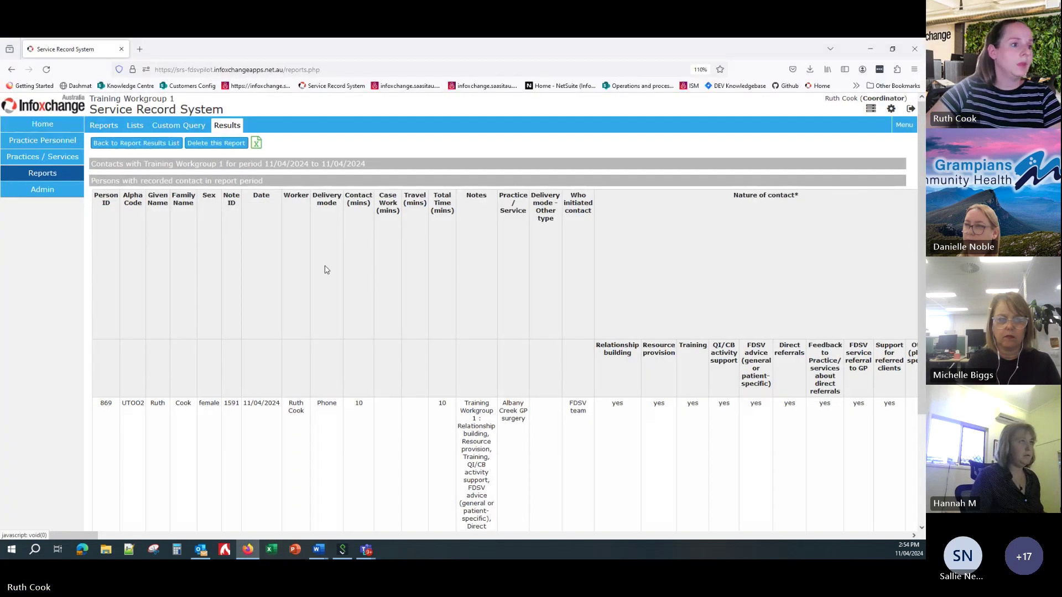
scroll(326, 270, "down", 3)
scroll(119, 332, "down", 1)
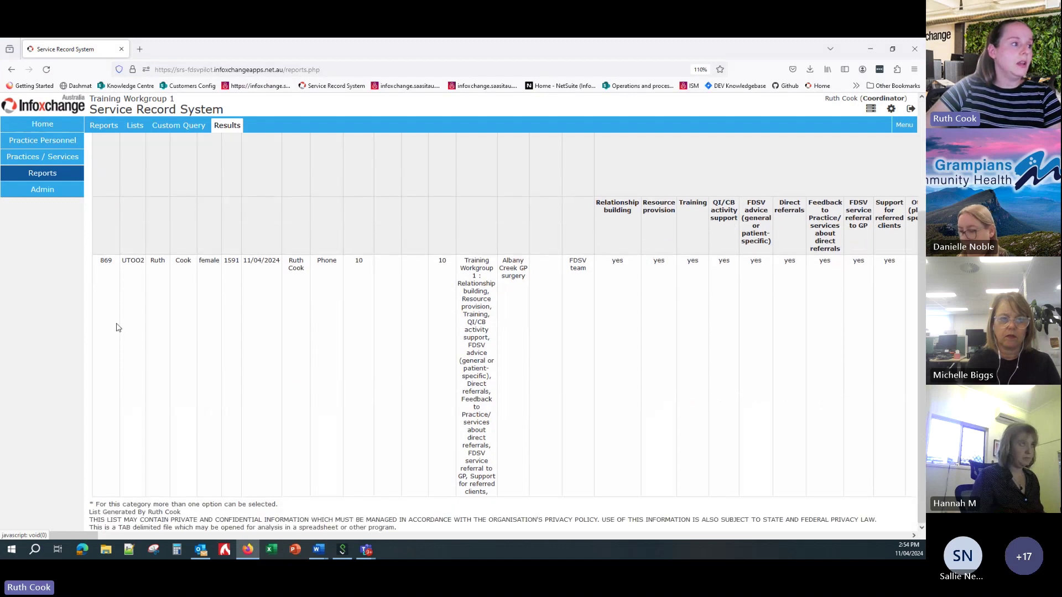
scroll(114, 331, "up", 3)
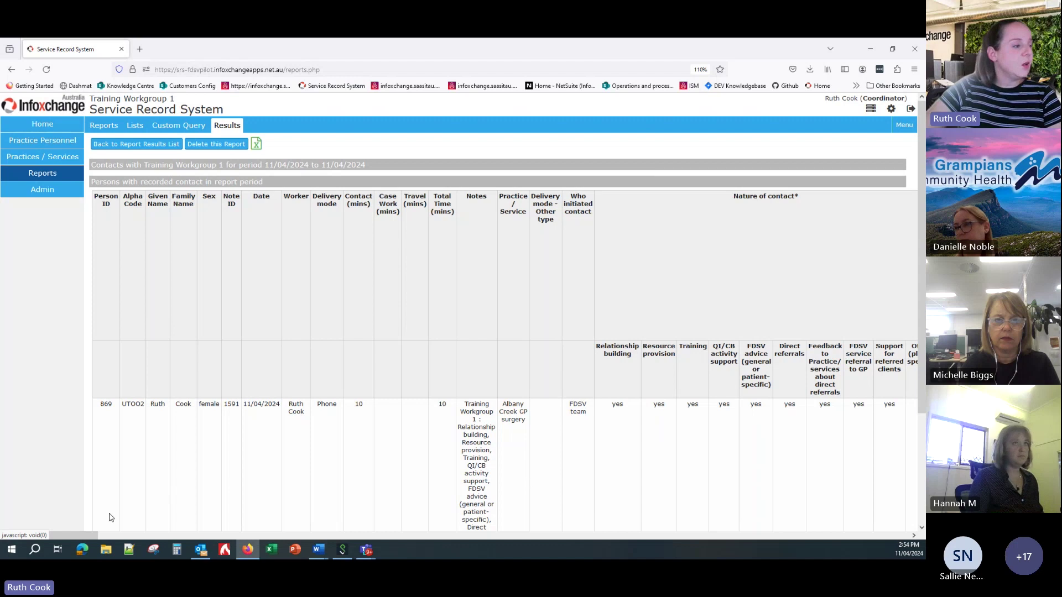
left_click_drag(76, 537, 31, 531)
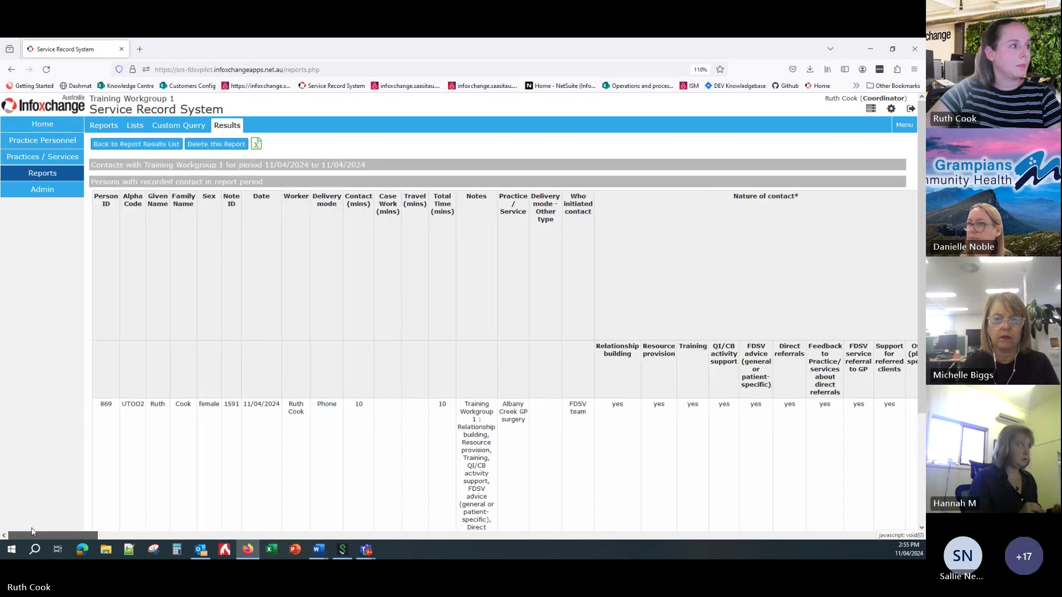
left_click(258, 148)
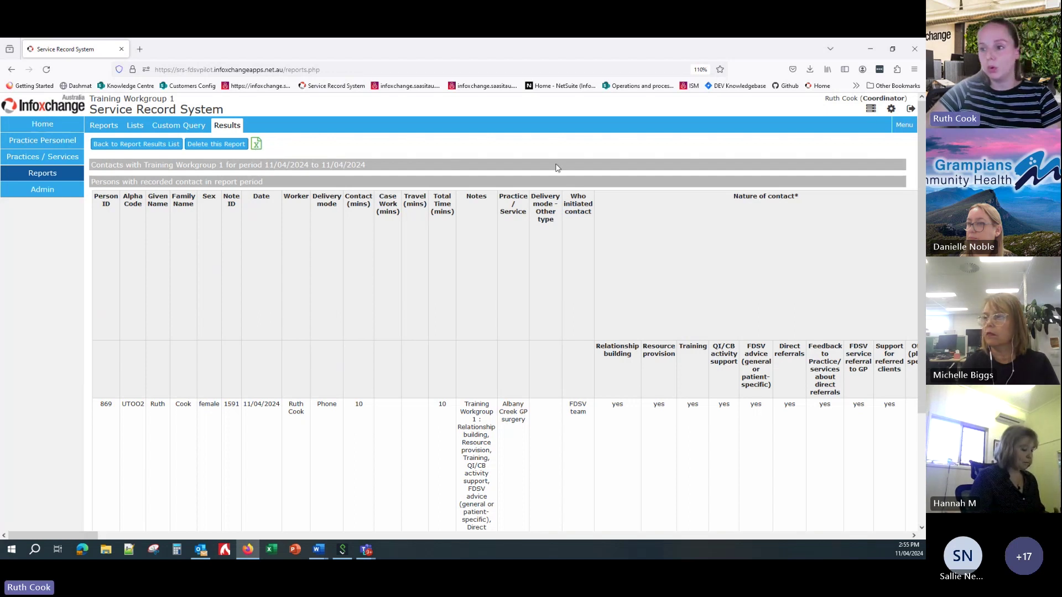
- Start a Contact Details (by person) list including persons with recorded contact (Note) in the period
left_click(136, 127)
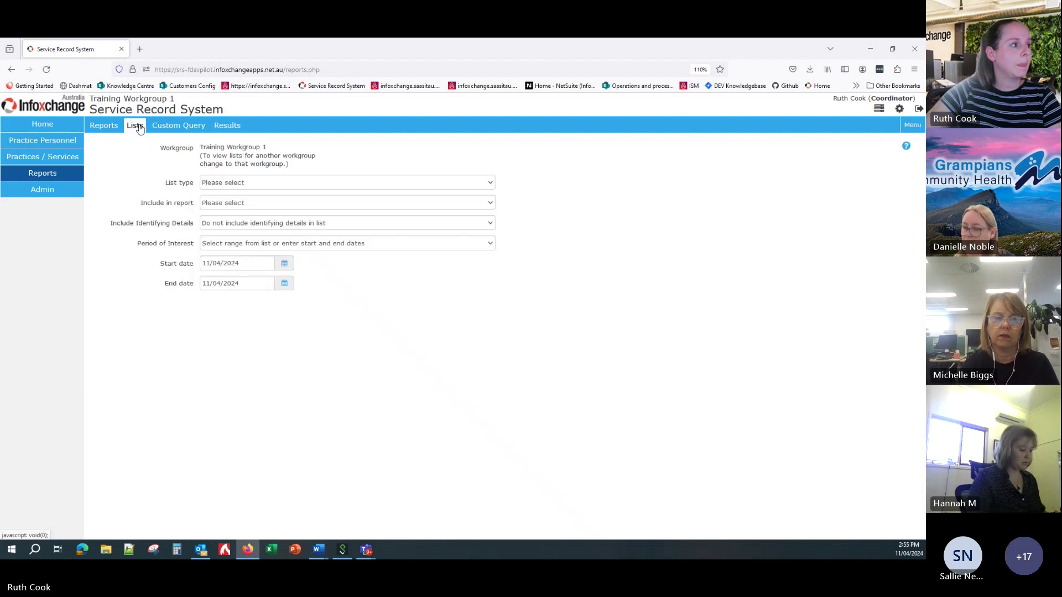
left_click(268, 184)
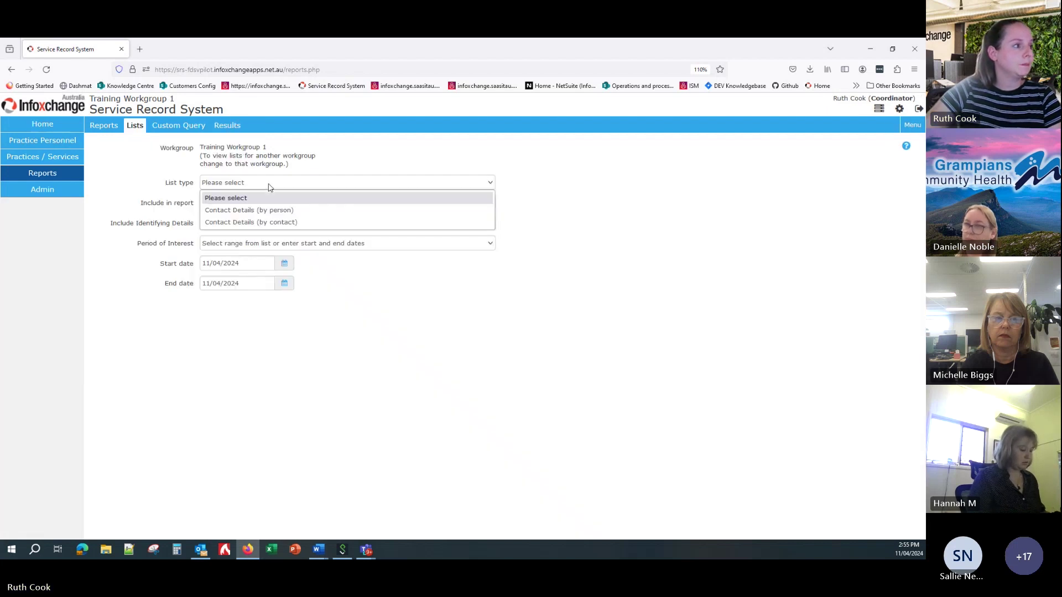
left_click(296, 211)
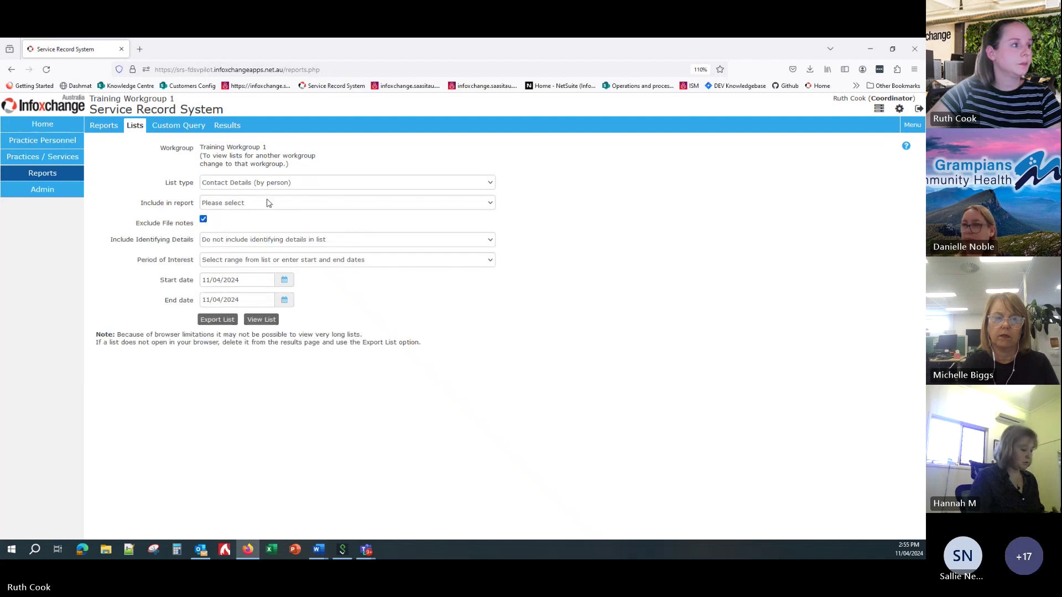
left_click(271, 203)
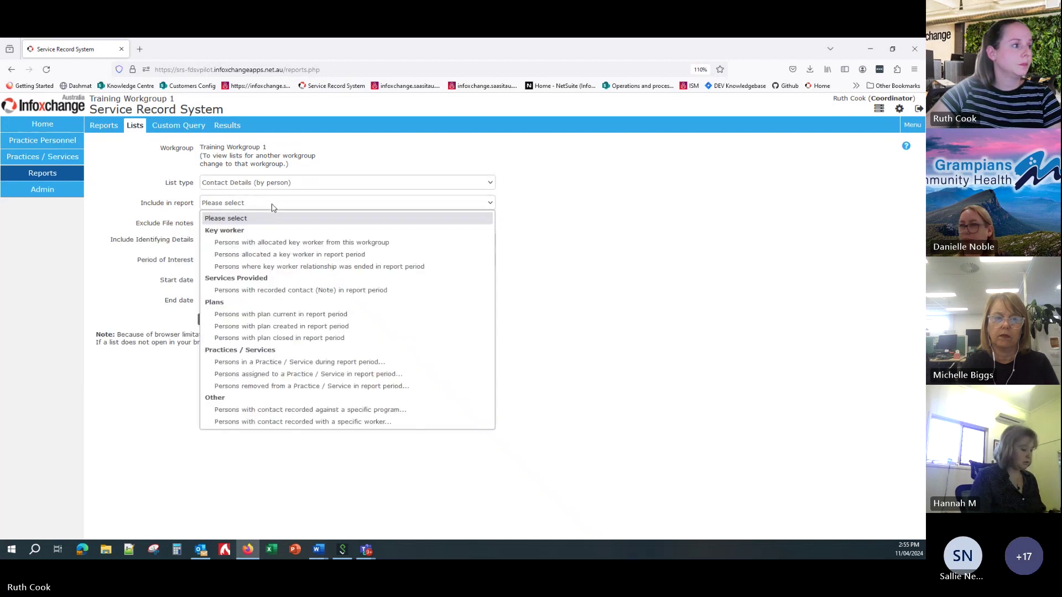
left_click(308, 290)
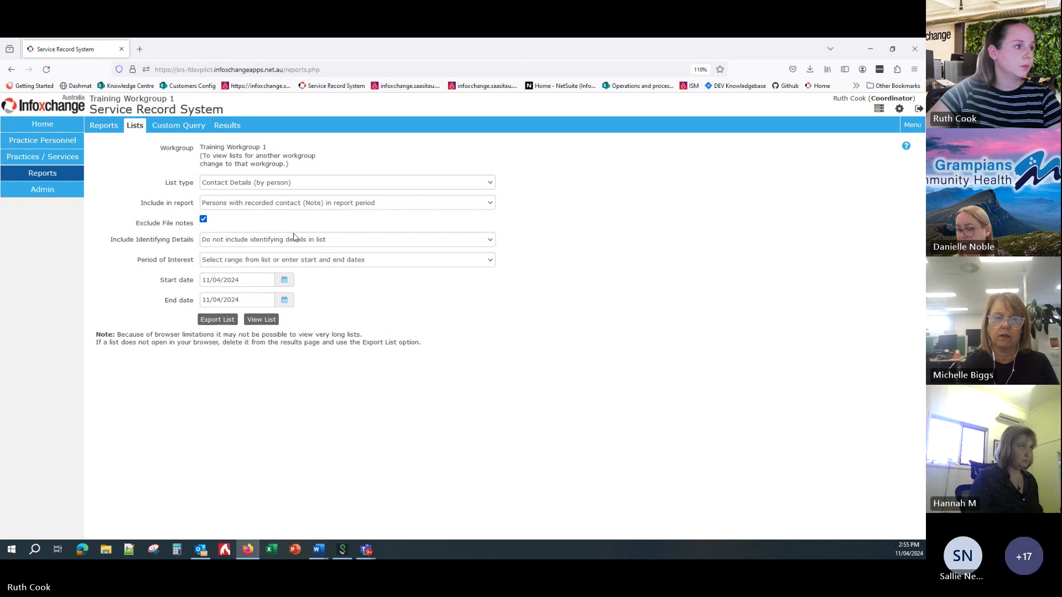
- Include identifying details, set the period to Today, generate list 1206, and check Results
left_click(293, 237)
left_click(287, 264)
left_click(298, 263)
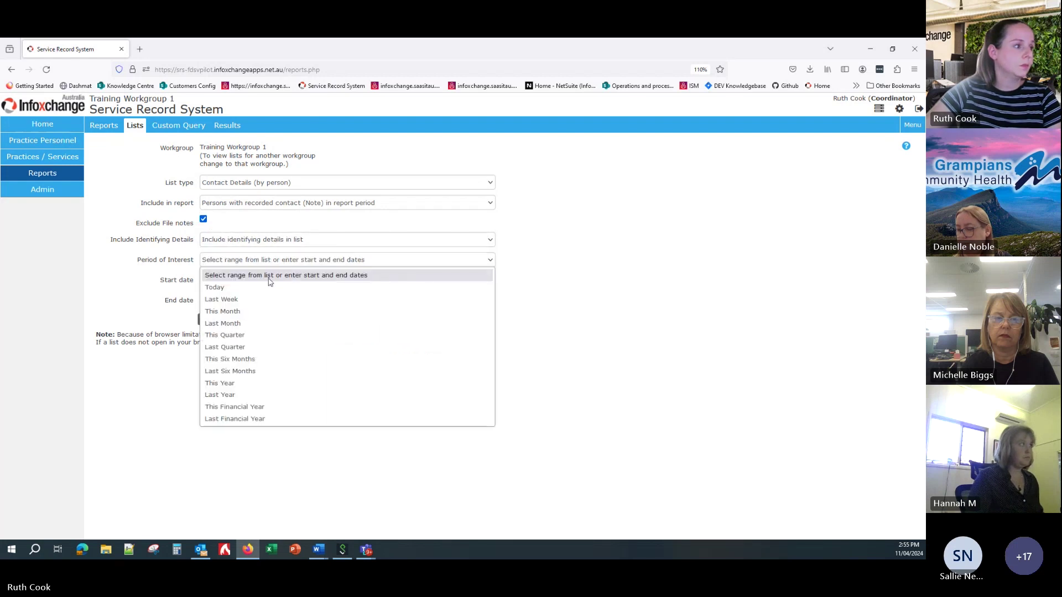
left_click(249, 288)
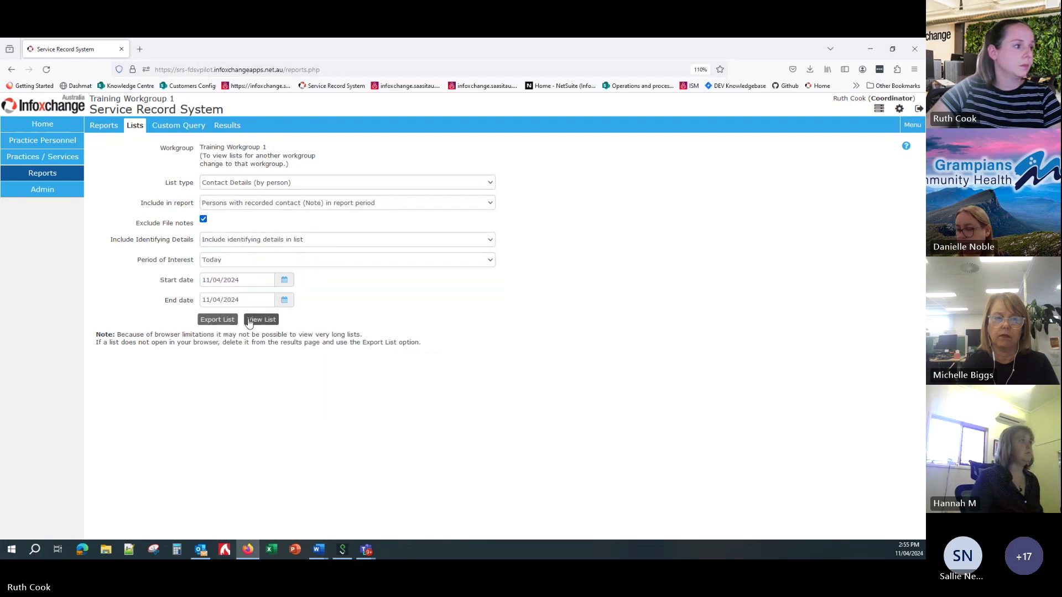
left_click(249, 320)
left_click(231, 126)
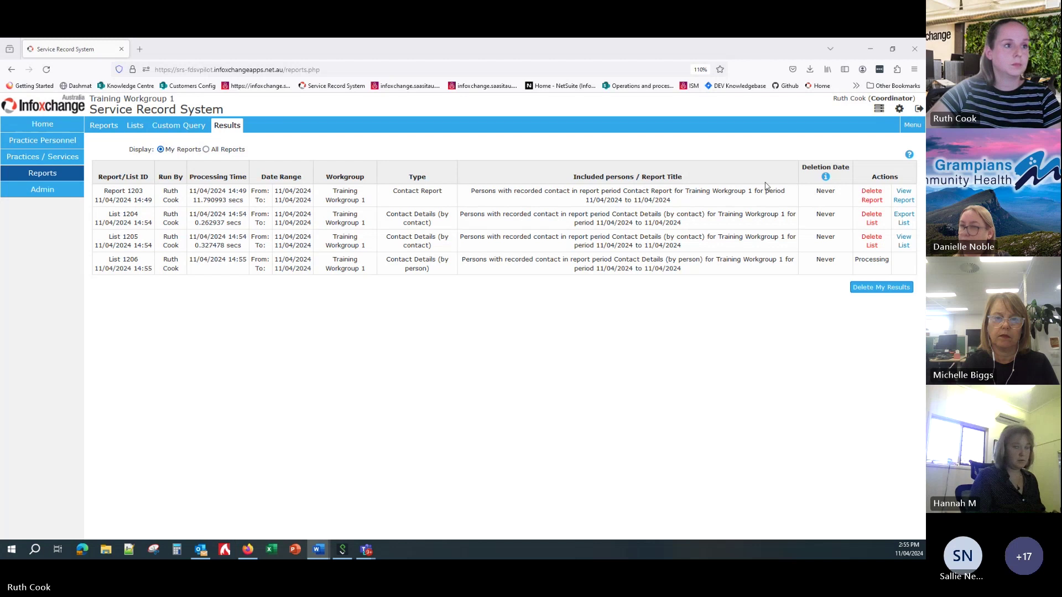
- Refresh Results until list 1206 finishes, then view its by-person contact table
left_click(235, 128)
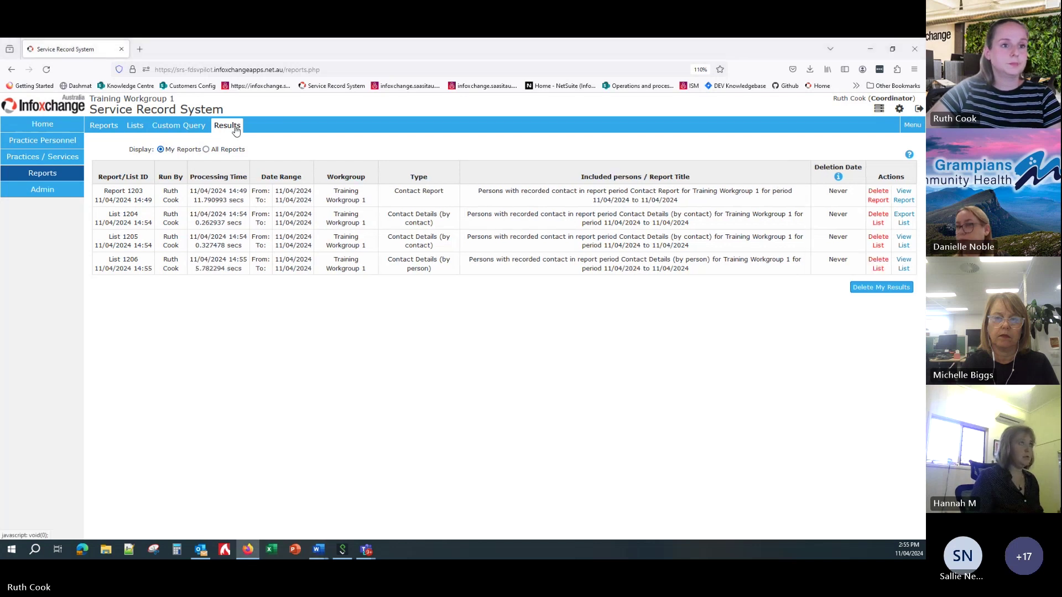
left_click(904, 264)
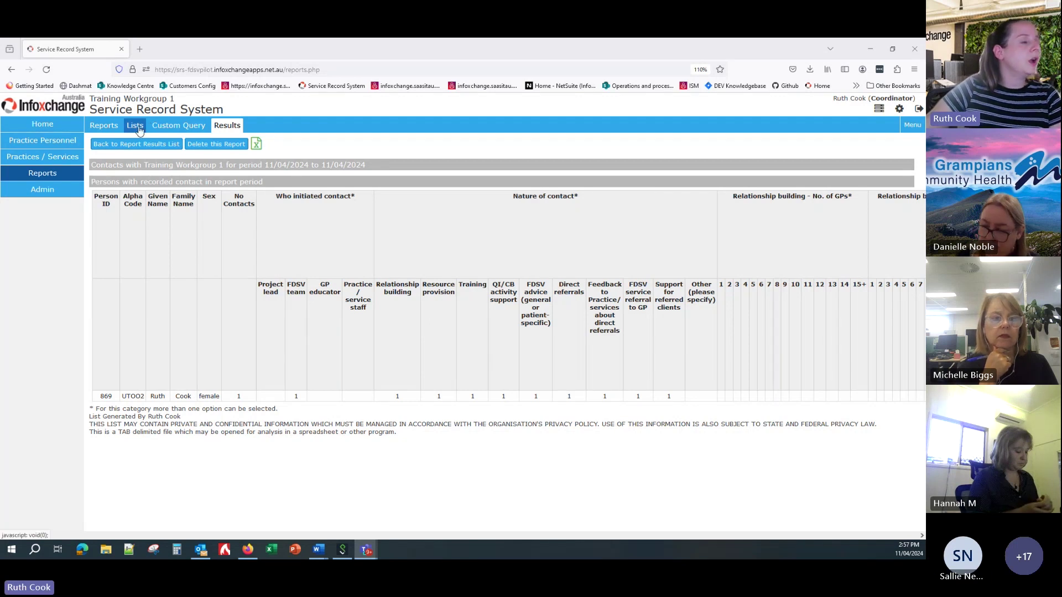
- Filter Albany Creek GP surgery's associated records to Contact Log entries, then go to Reports
left_click(41, 157)
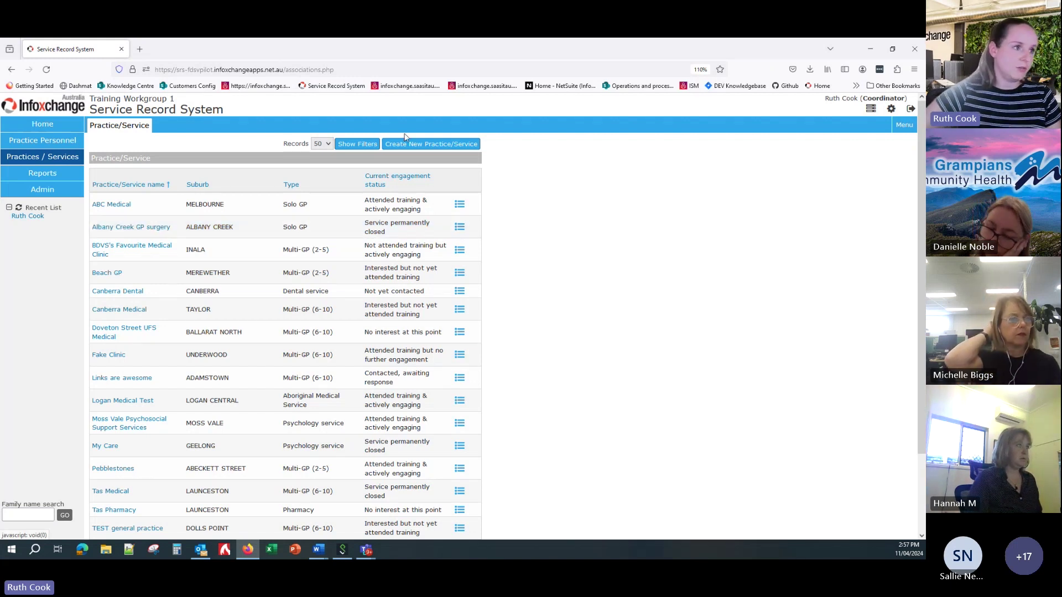
left_click(459, 228)
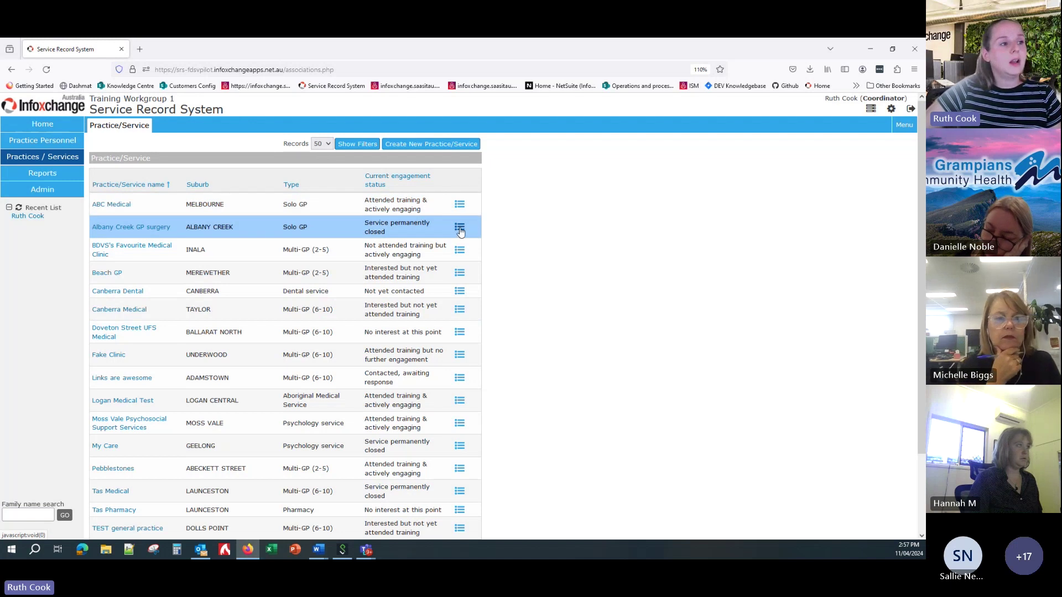
left_click(828, 163)
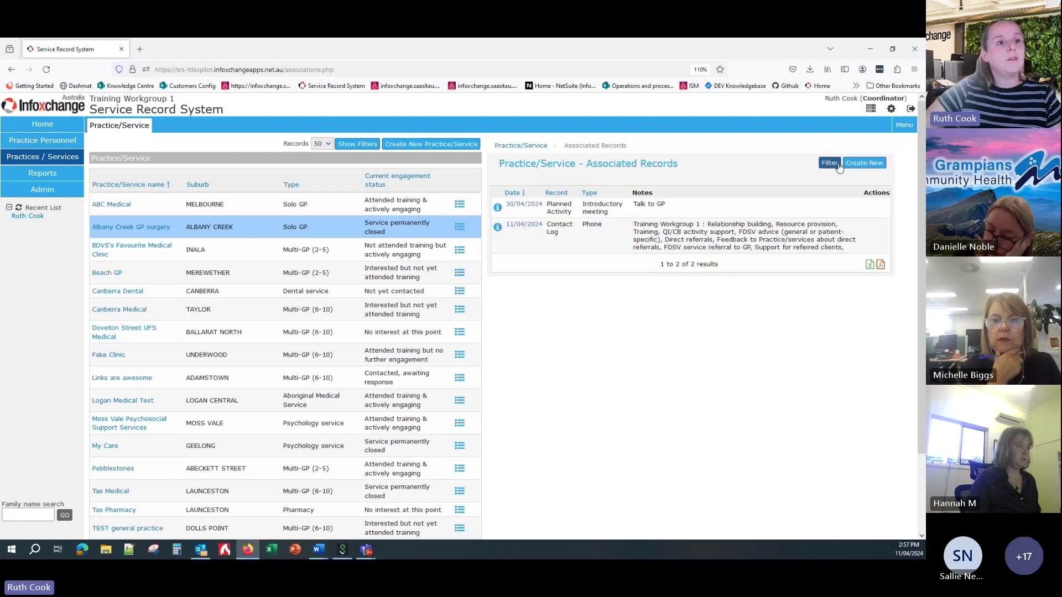
left_click(862, 193)
left_click(823, 217)
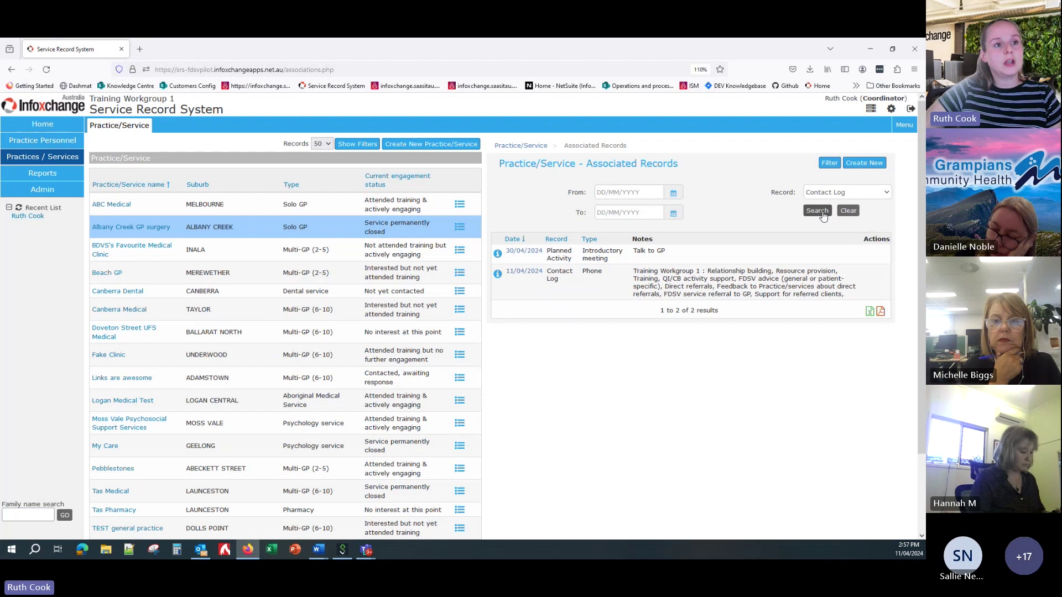
left_click(817, 211)
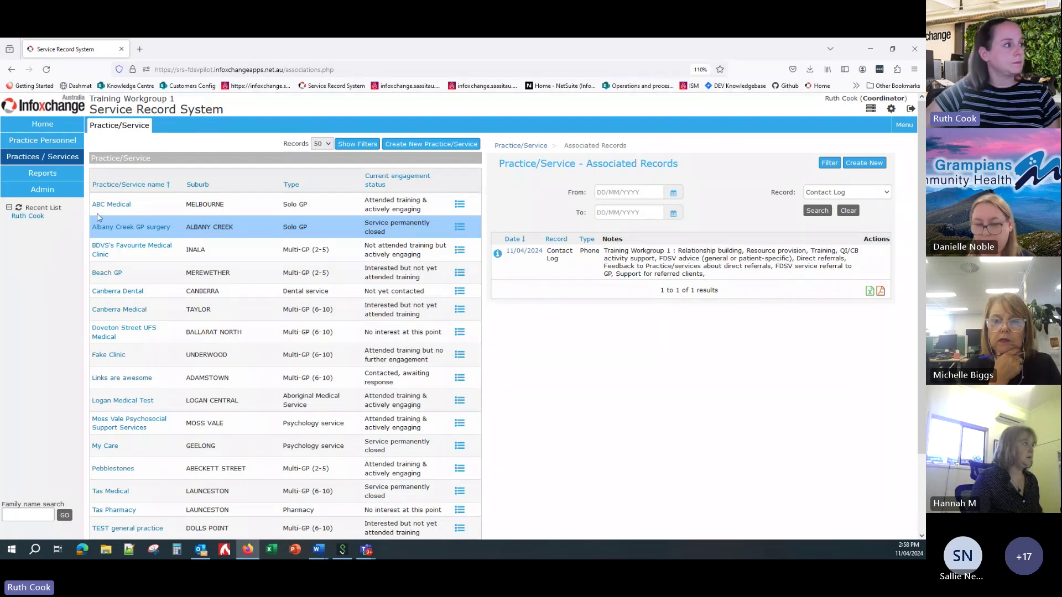
left_click(61, 172)
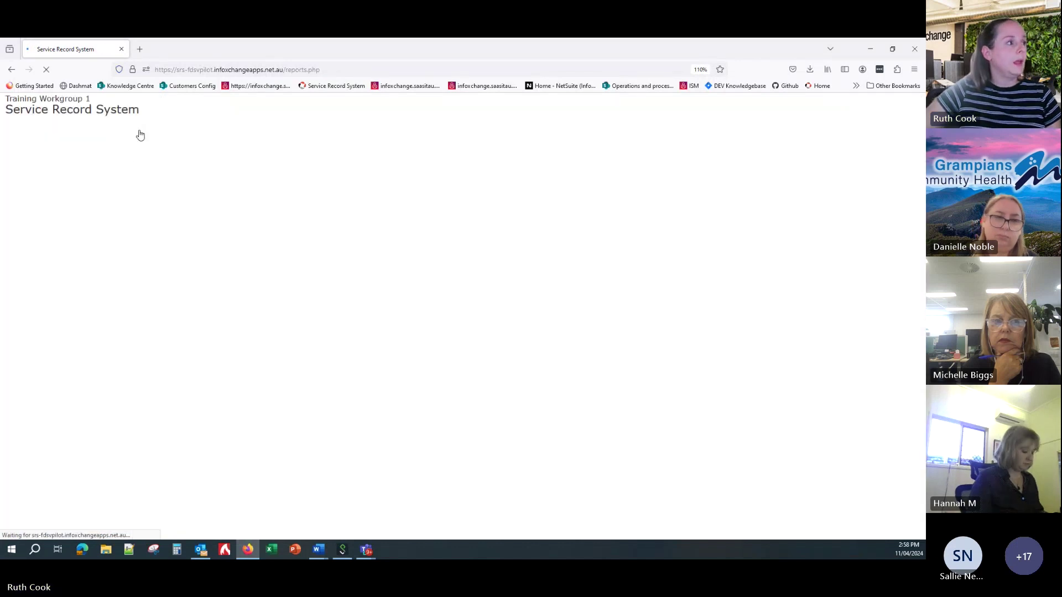
- Choose the Contact Details (by contact) list, including persons with contact notes recorded in the period
left_click(136, 126)
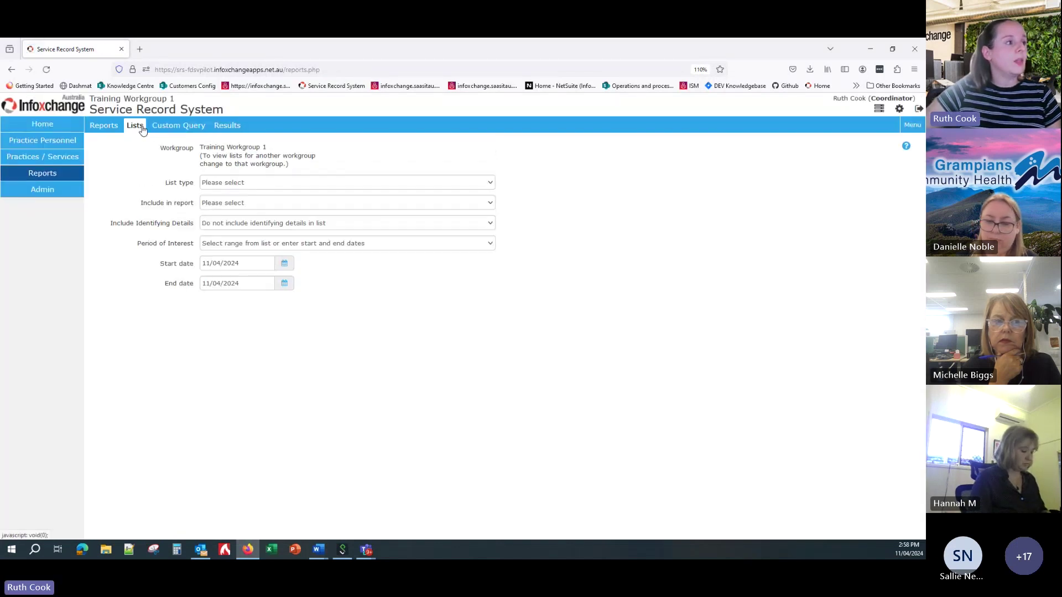
left_click(260, 184)
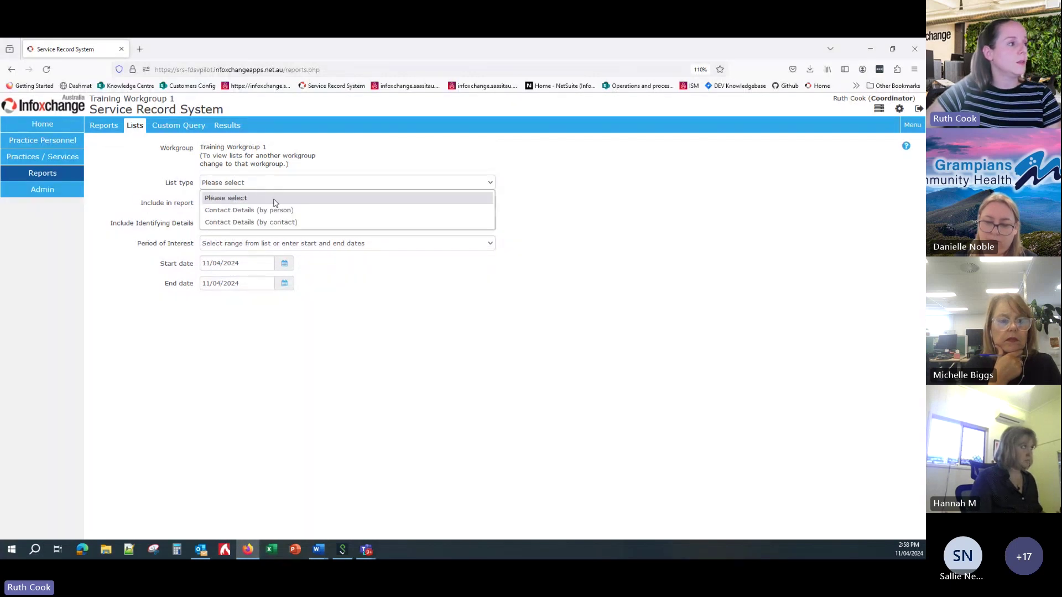
left_click(259, 222)
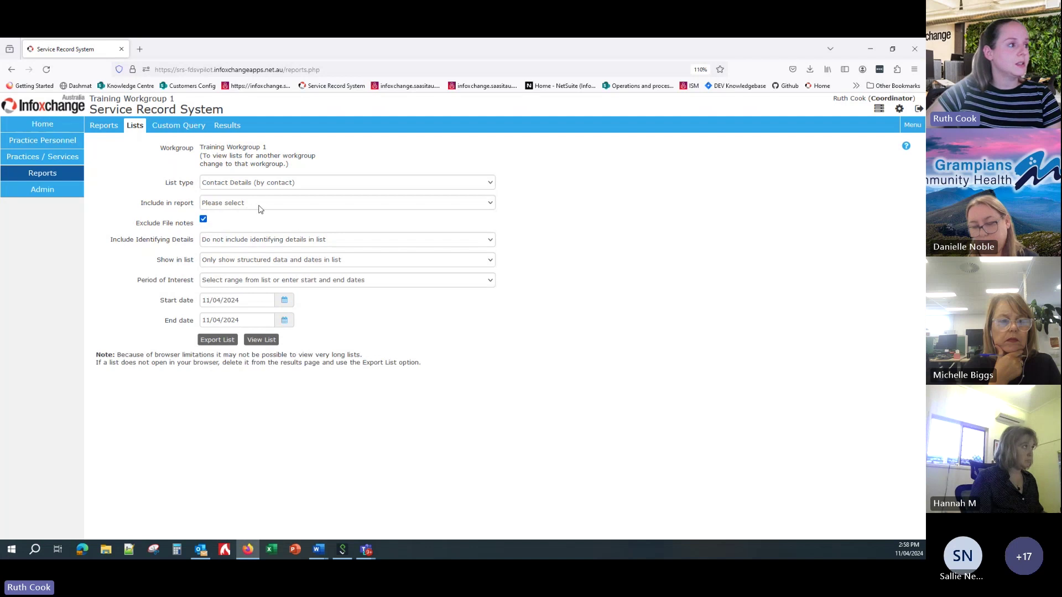
left_click(260, 208)
left_click(309, 288)
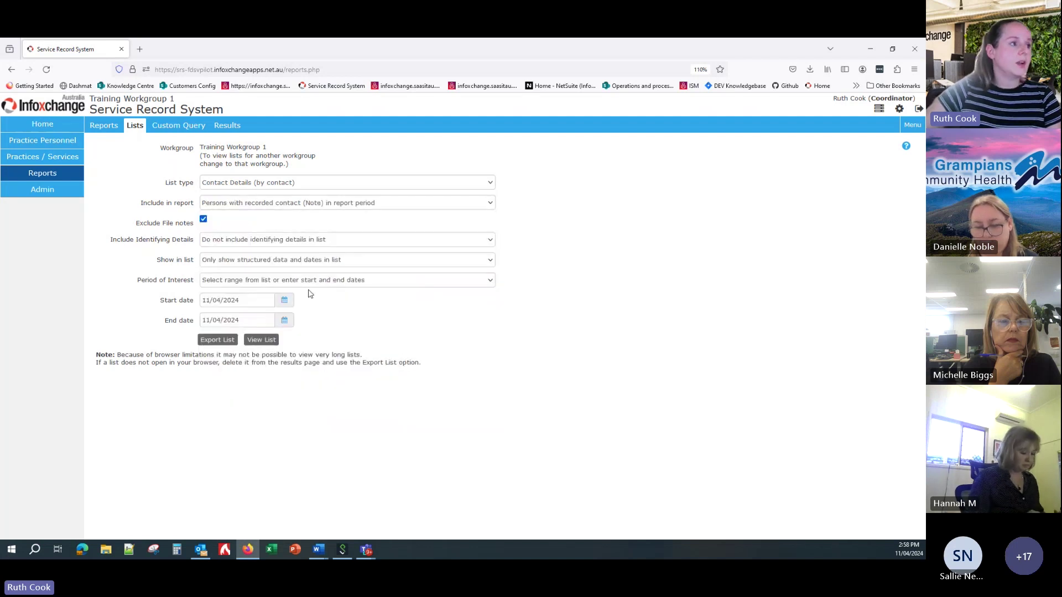
- Include identifying details and both structured and unstructured data for This Year, then view the list
left_click(285, 239)
left_click(298, 268)
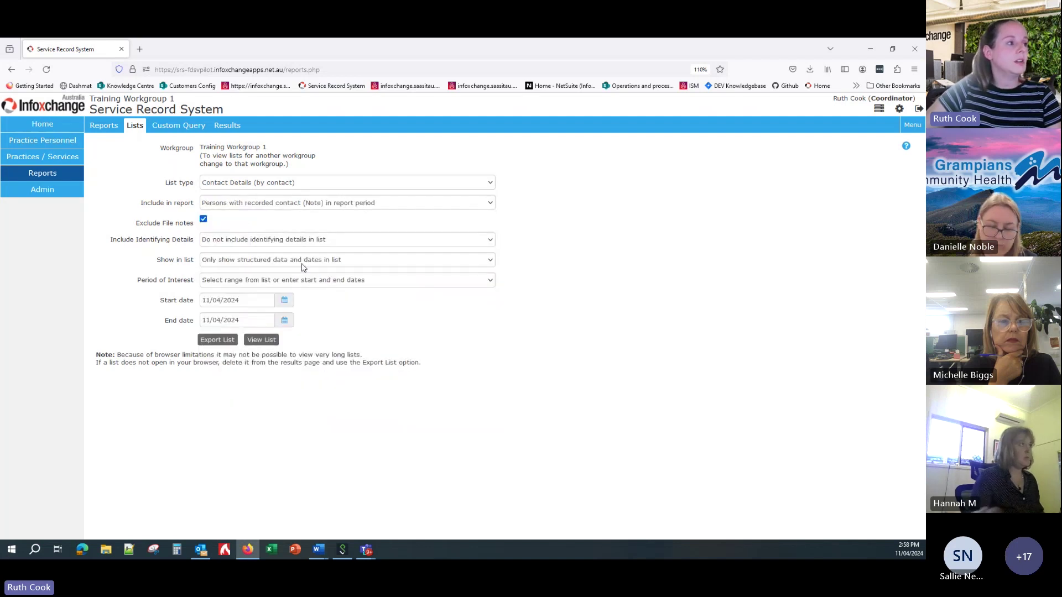
left_click(293, 261)
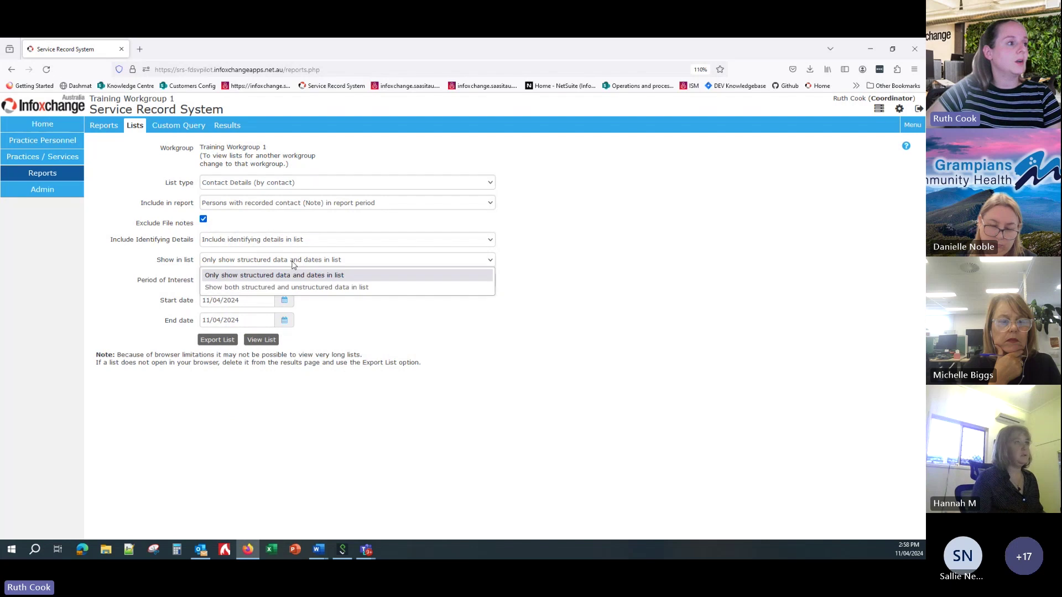
left_click(320, 288)
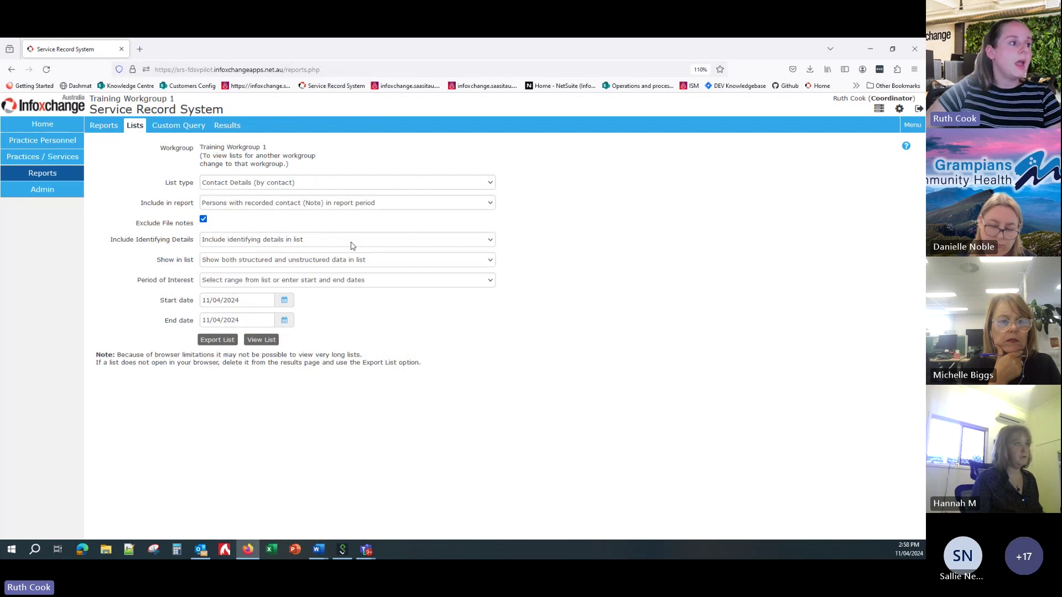
left_click(286, 281)
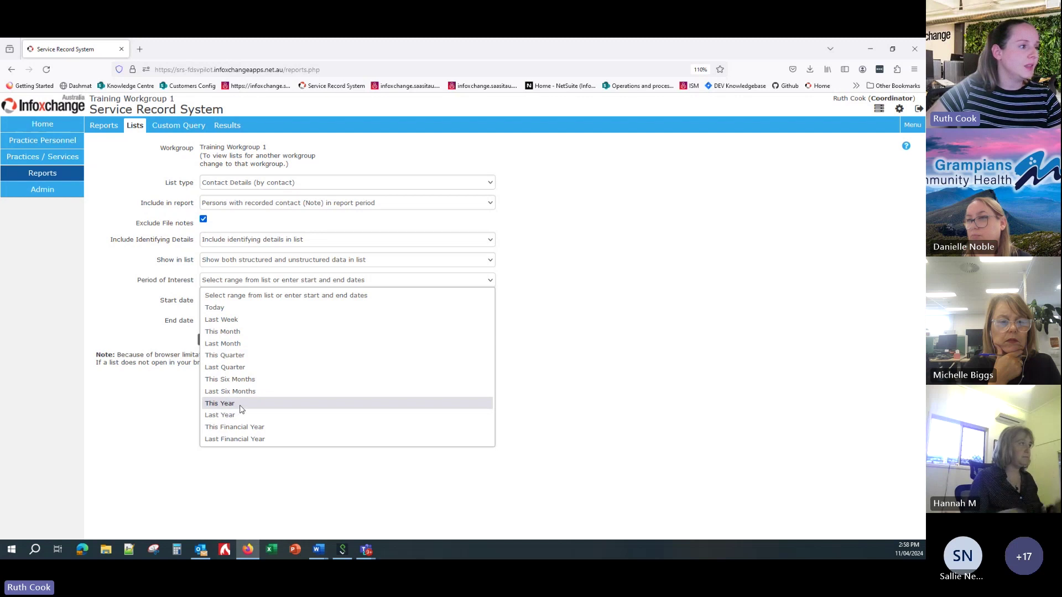
left_click(240, 406)
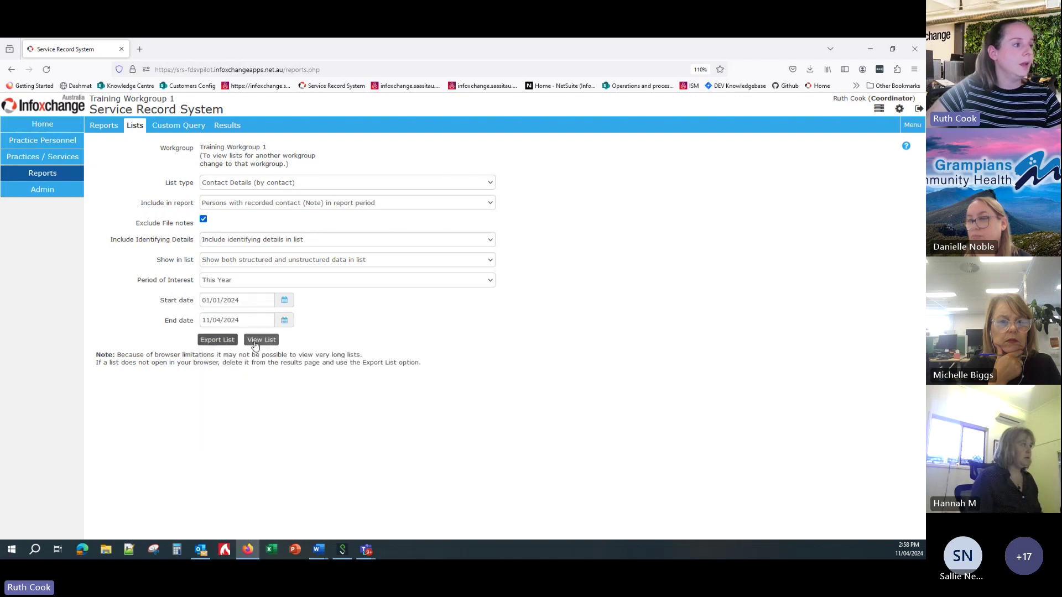
left_click(255, 340)
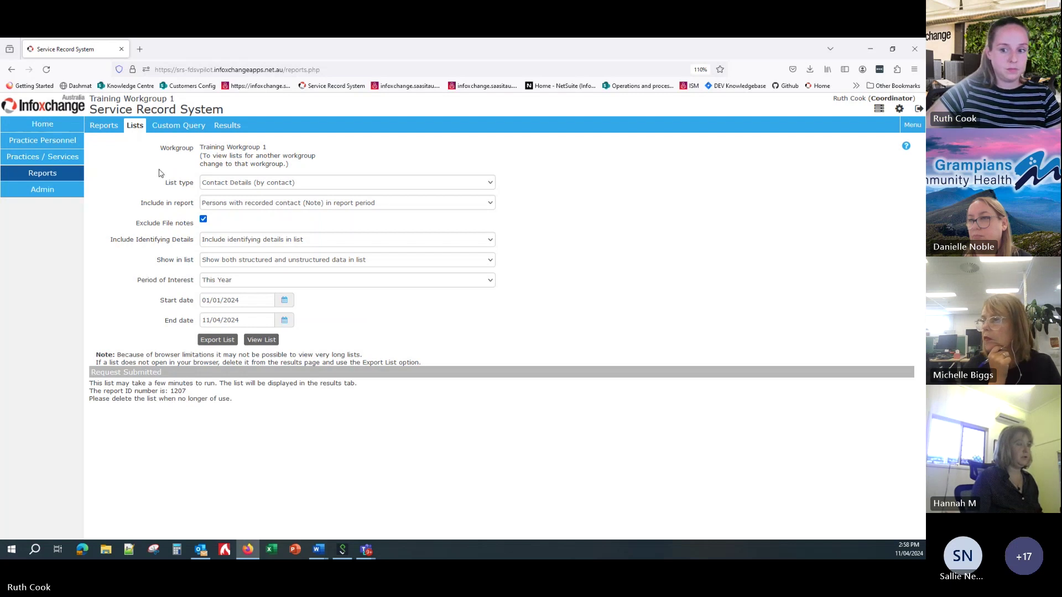
- View list 1207's contact table and export it to Excel as reportlist(26).xls
left_click(226, 126)
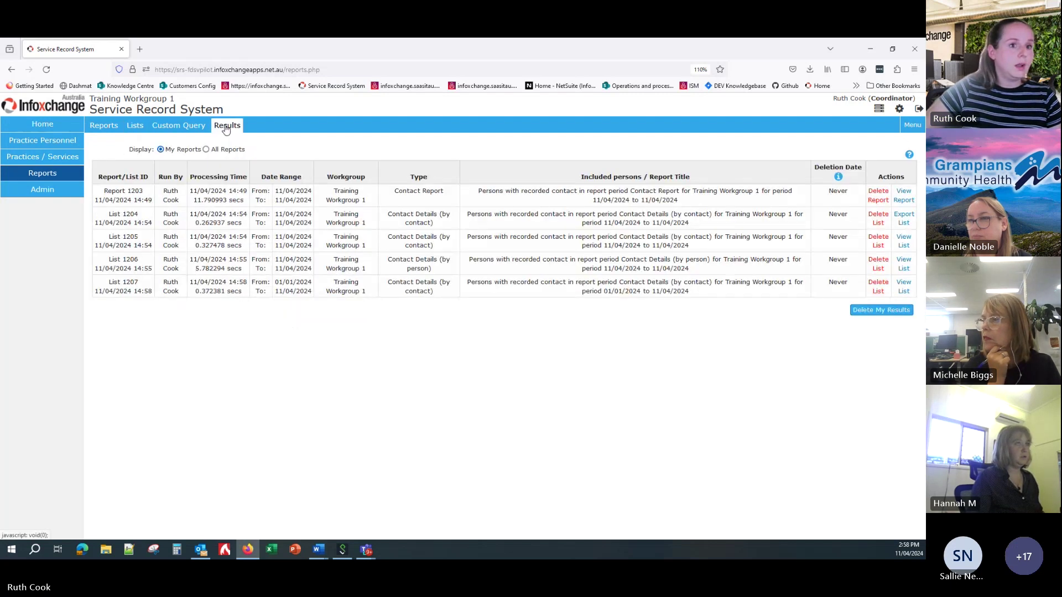
left_click(903, 283)
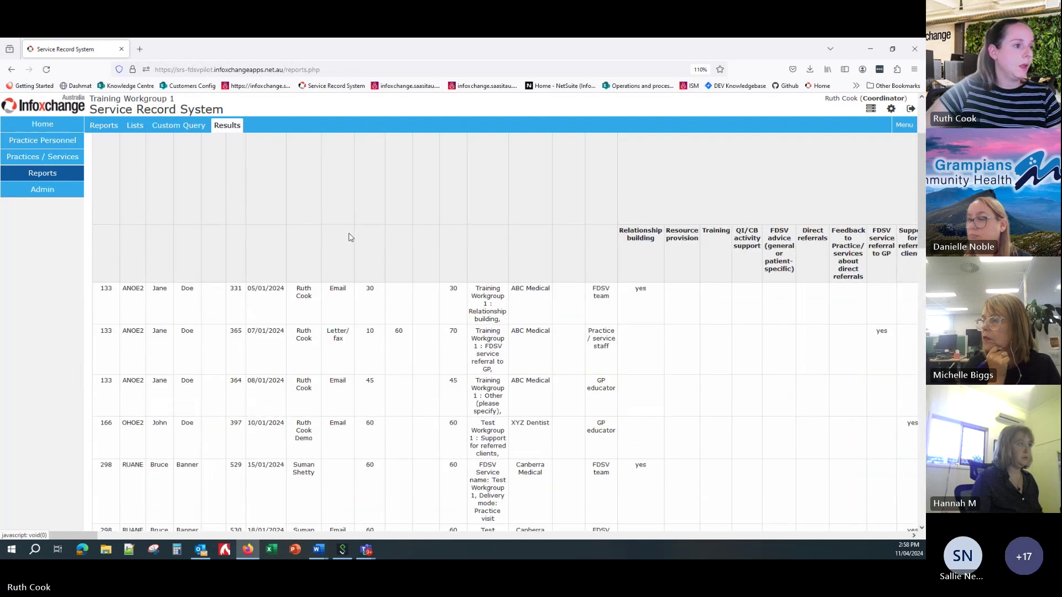
left_click(258, 145)
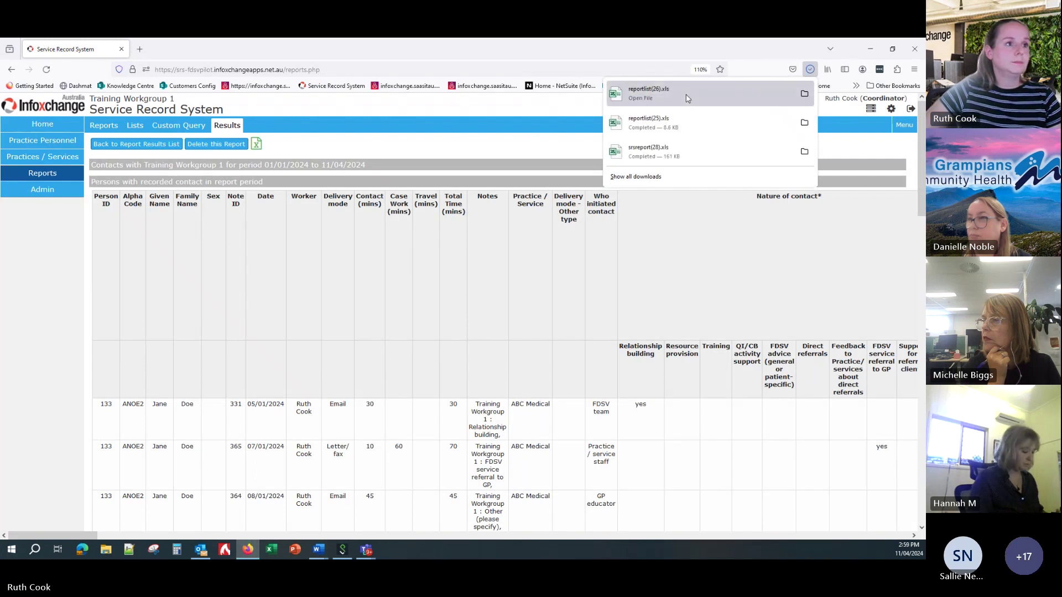
left_click(580, 178)
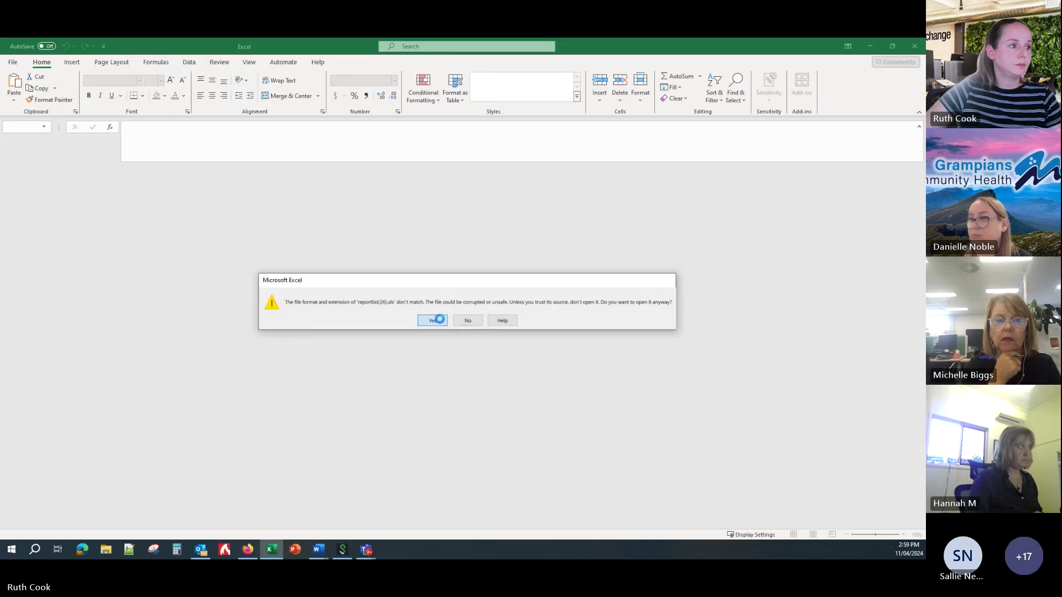
- Open reportlist(26) in Excel, filter header row 3, and autofit the Practice / Service column
left_click(439, 319)
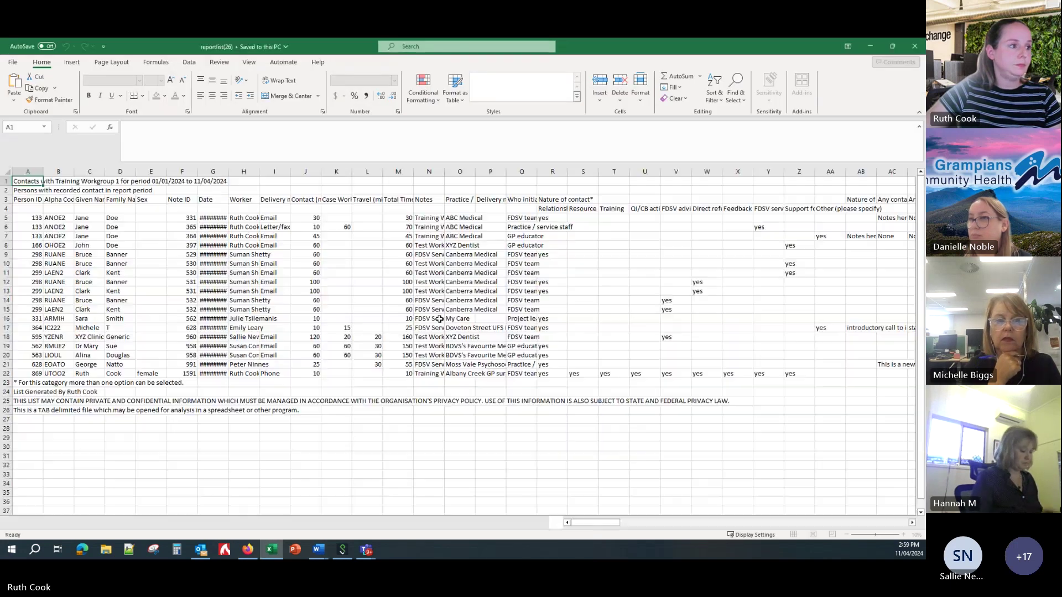
left_click(4, 209)
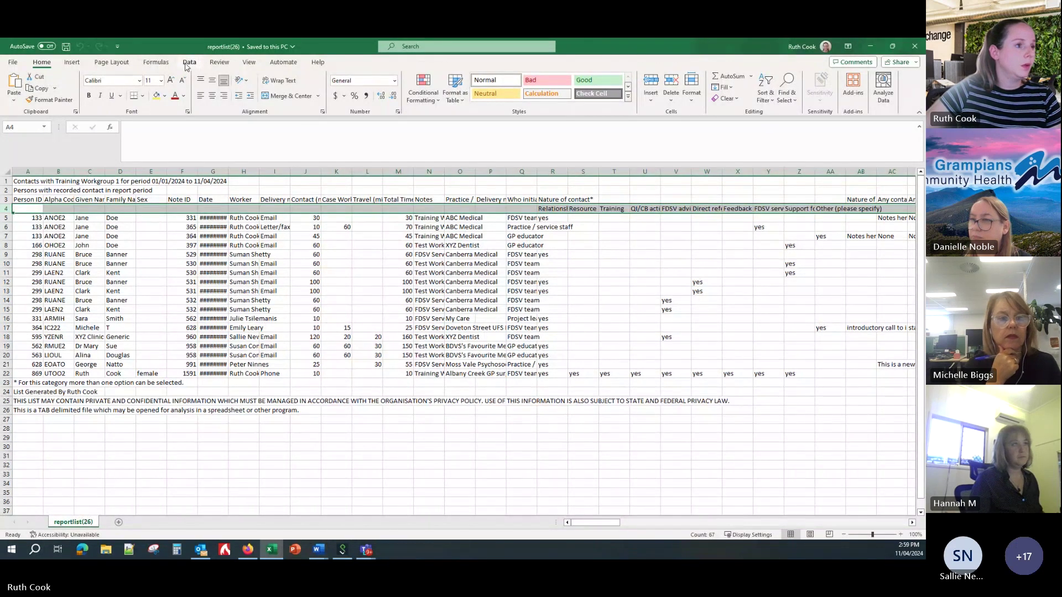
left_click(5, 199)
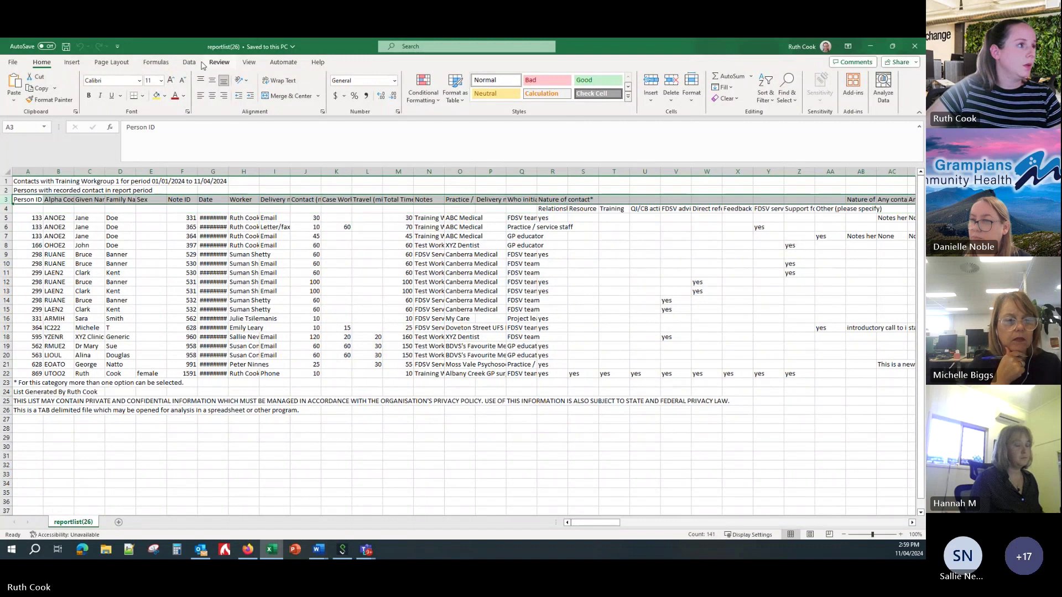
left_click(189, 62)
left_click(475, 86)
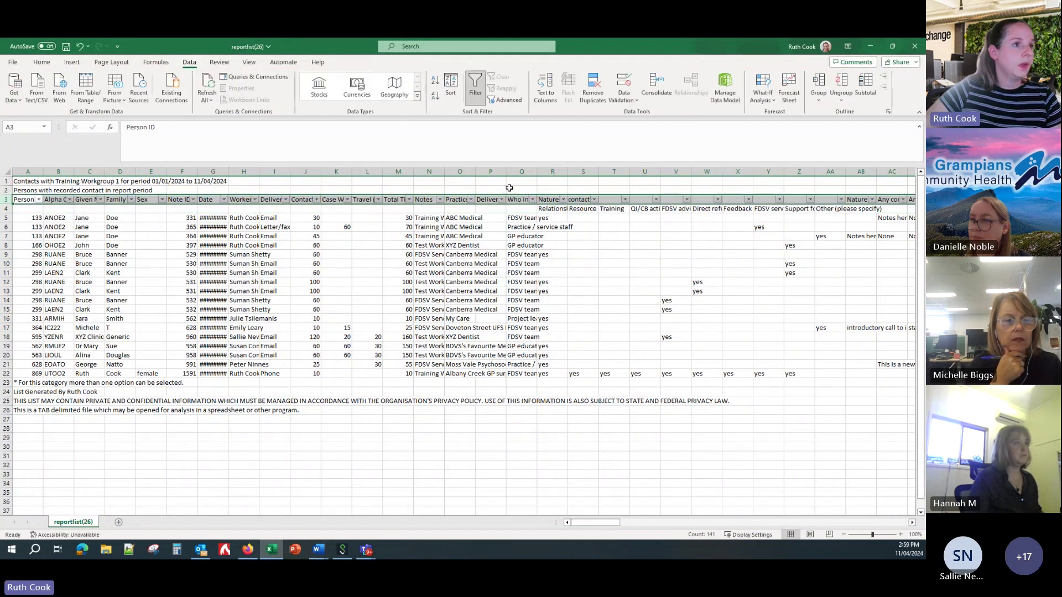
double_click(474, 172)
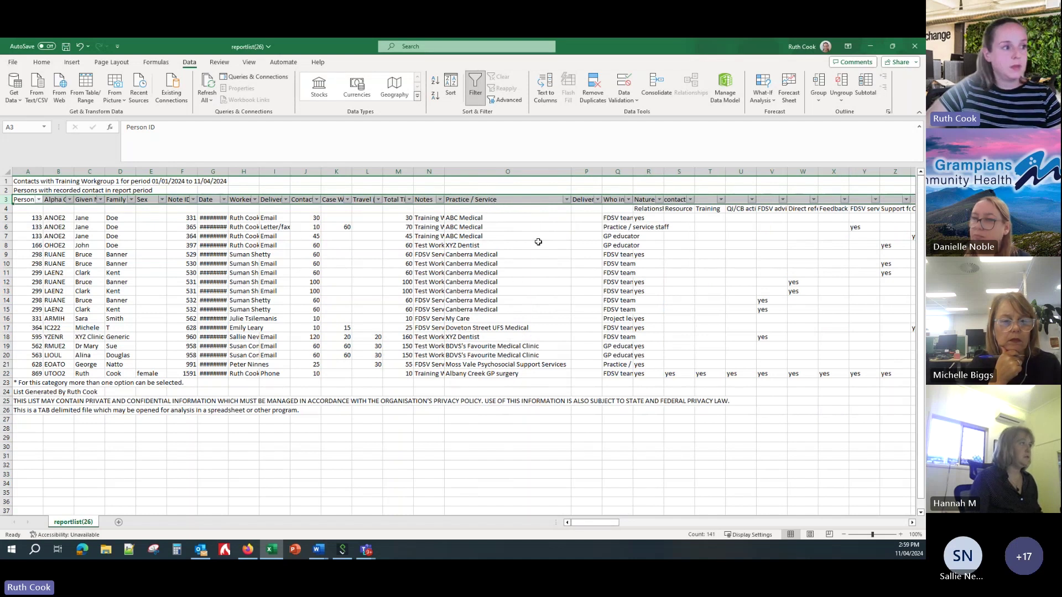
left_click(568, 235)
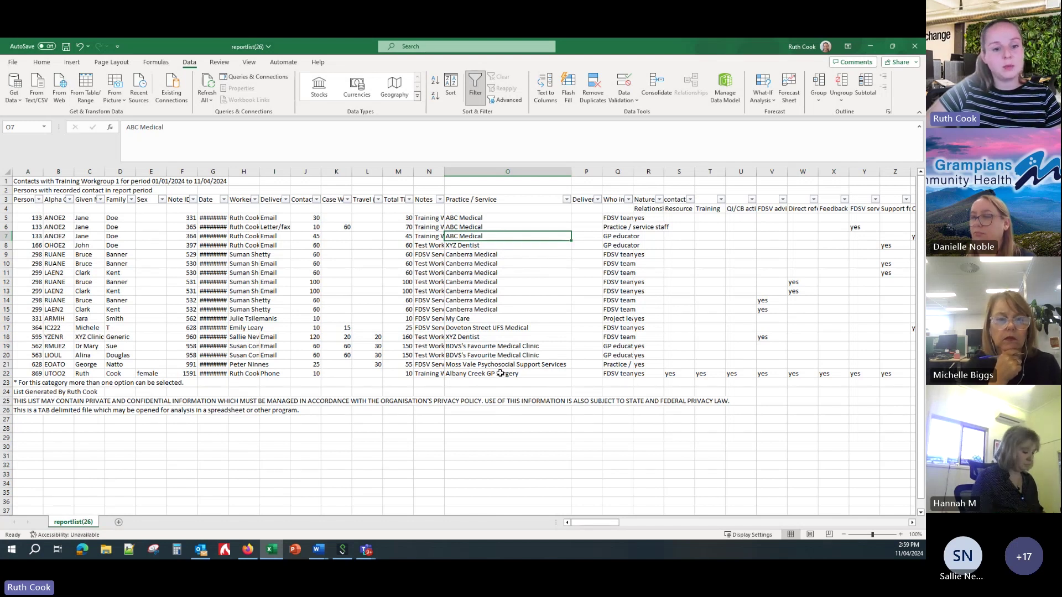
- Filter Practice / Service to Canberra Medical only, showing 7 of 23 records
left_click(566, 200)
left_click(489, 326)
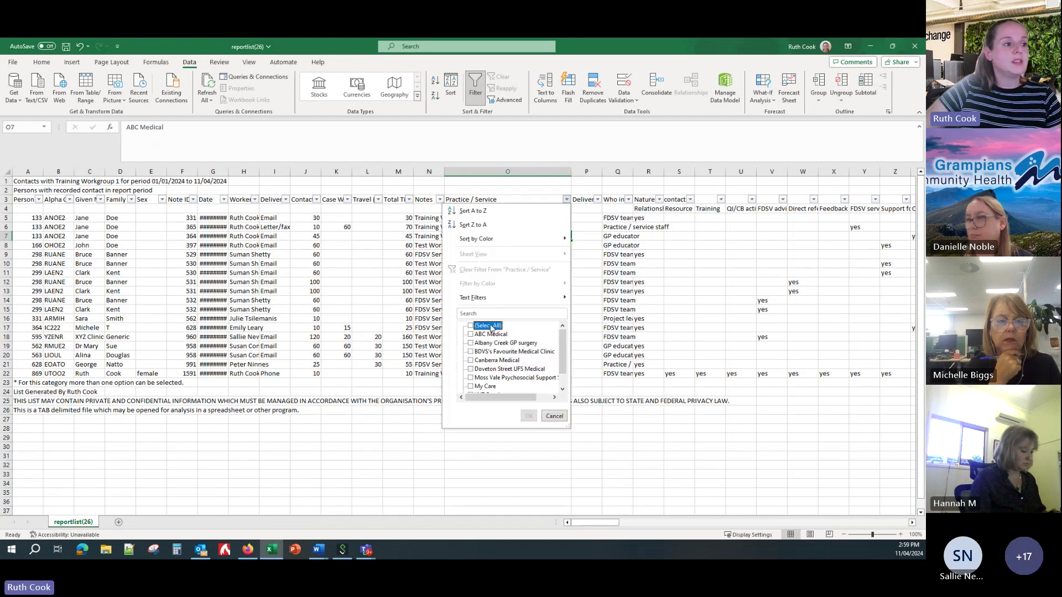
left_click(471, 362)
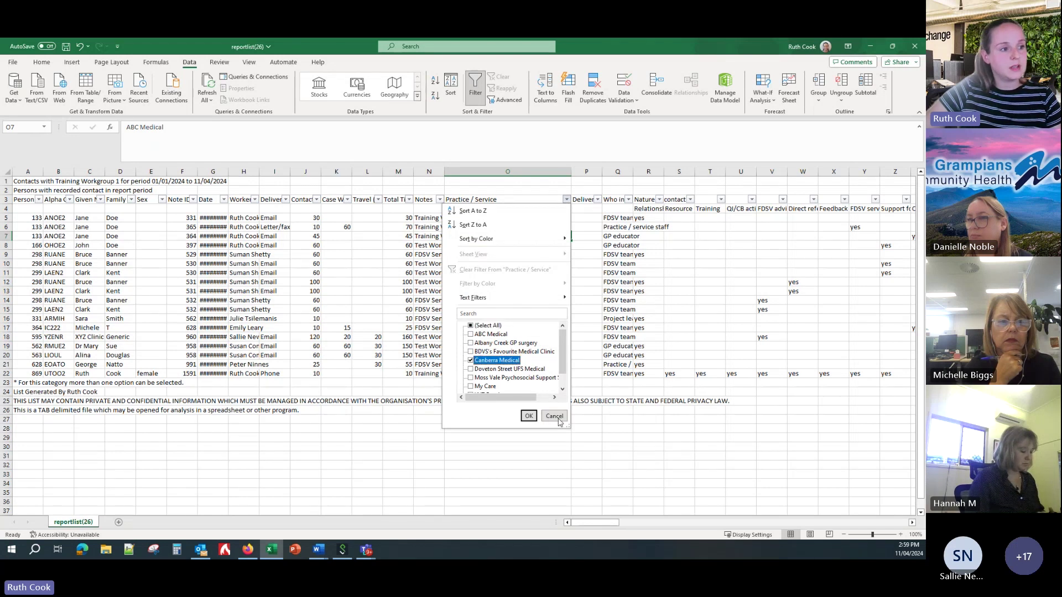
left_click(529, 416)
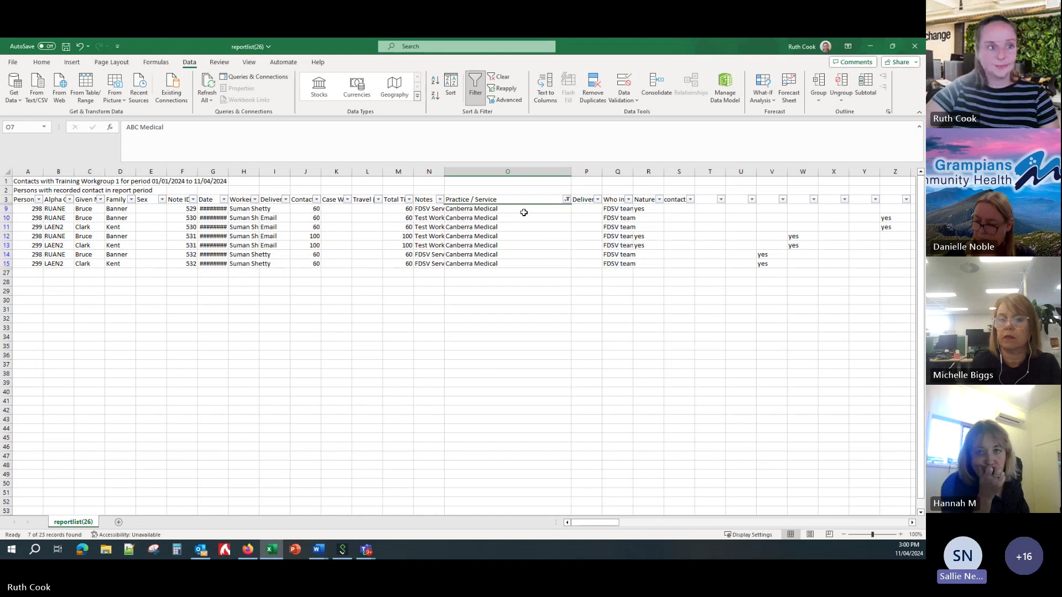
- Close Excel without saving the spreadsheet
left_click(910, 51)
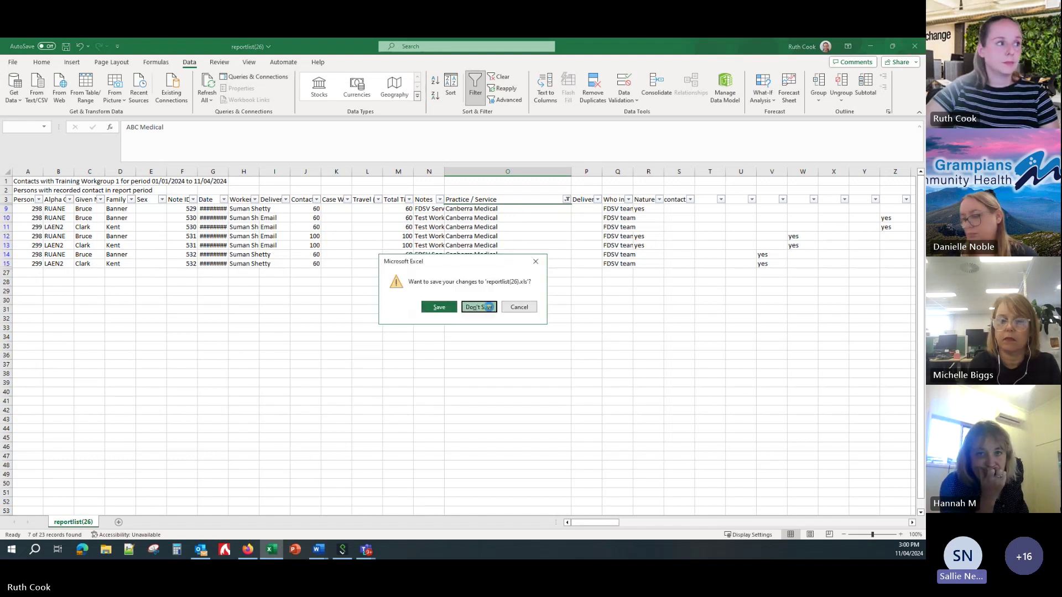
left_click(479, 307)
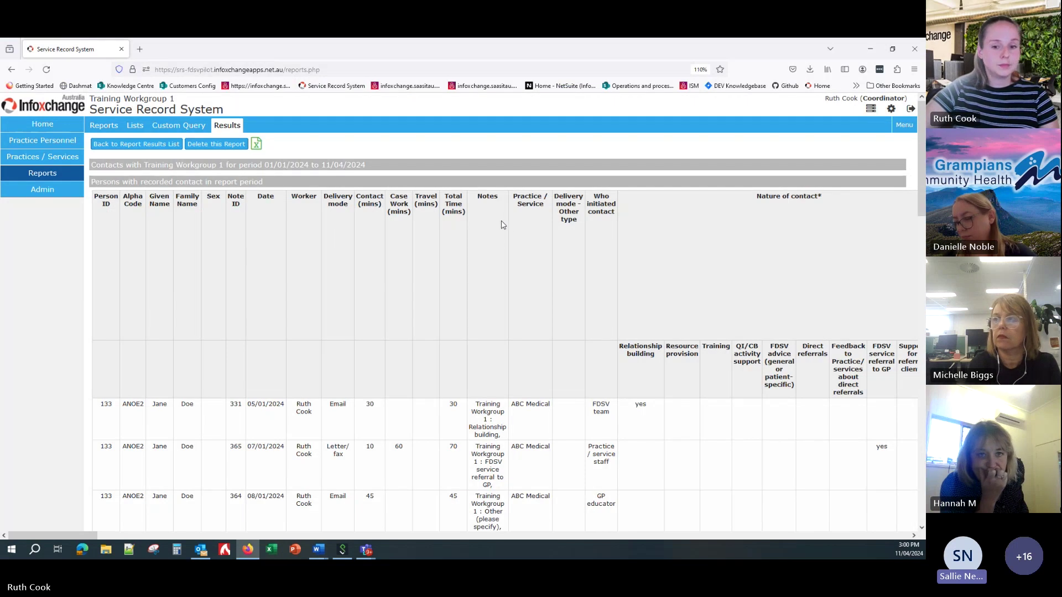